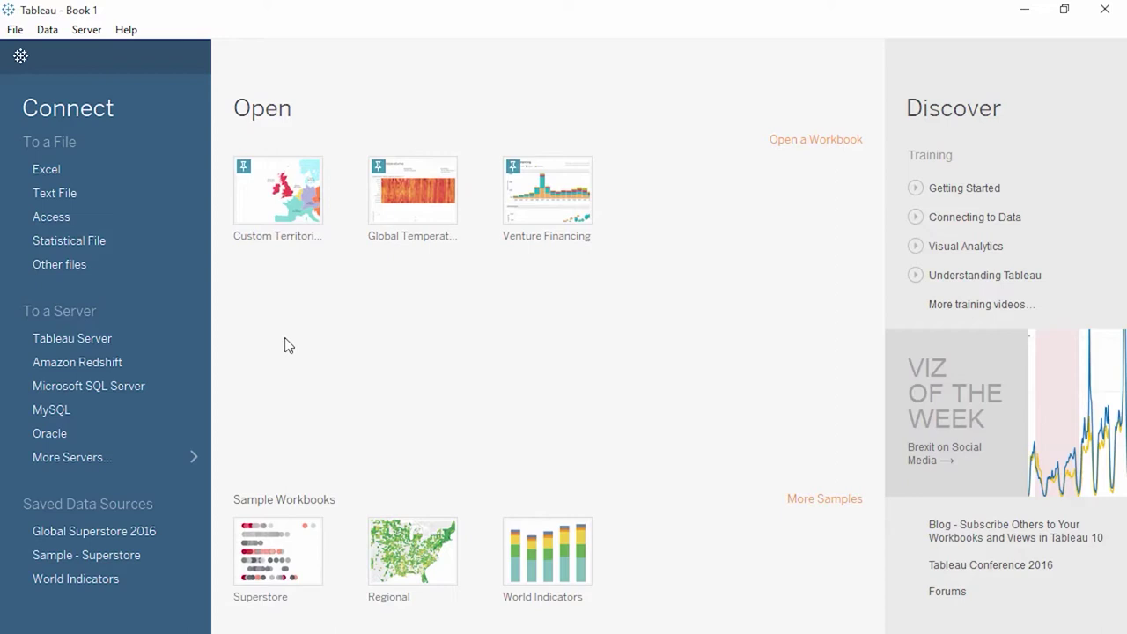
Connect Tableau to the Excel workbook Global Superstore Orders 2016.xlsx
{"action": "left_click", "coordinate": [141, 458]}
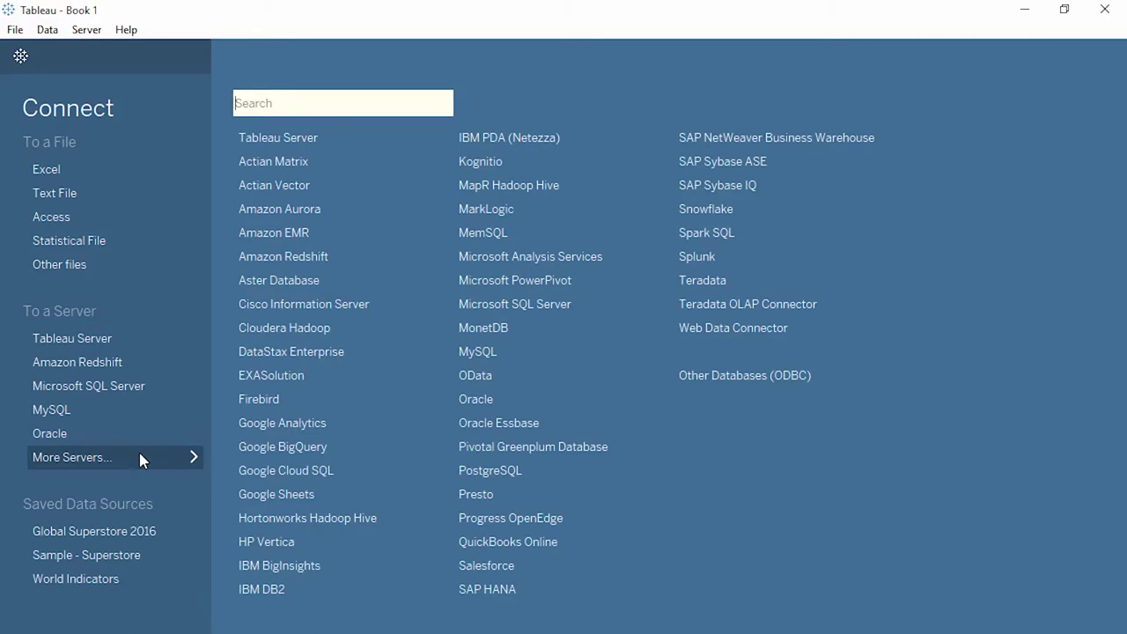
{"action": "left_click", "coordinate": [139, 455]}
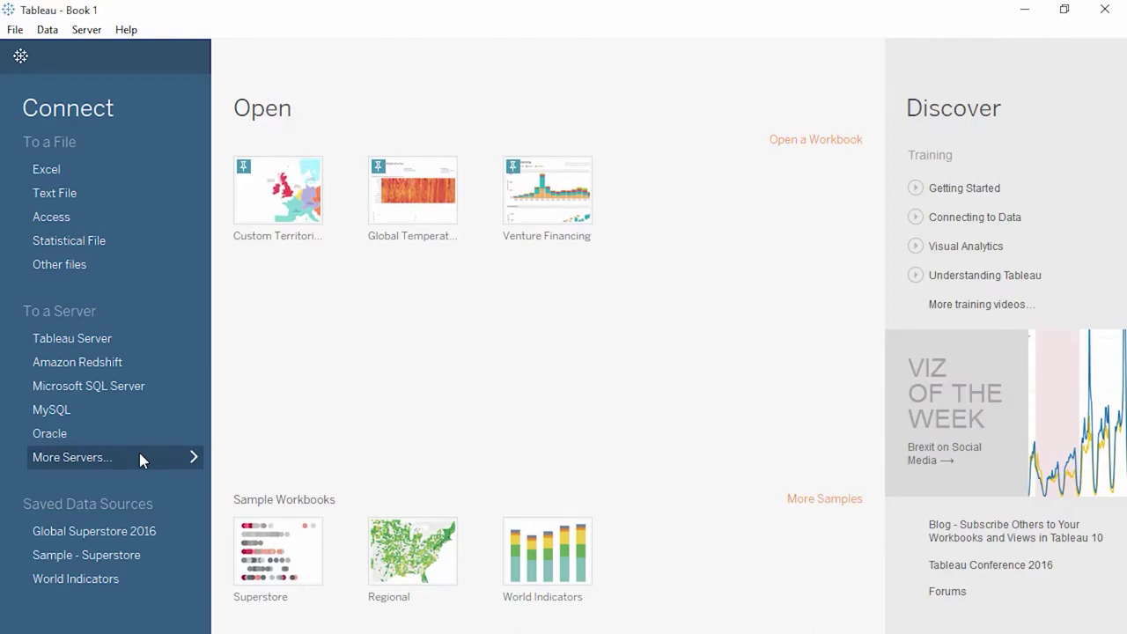
{"action": "left_click", "coordinate": [1026, 12]}
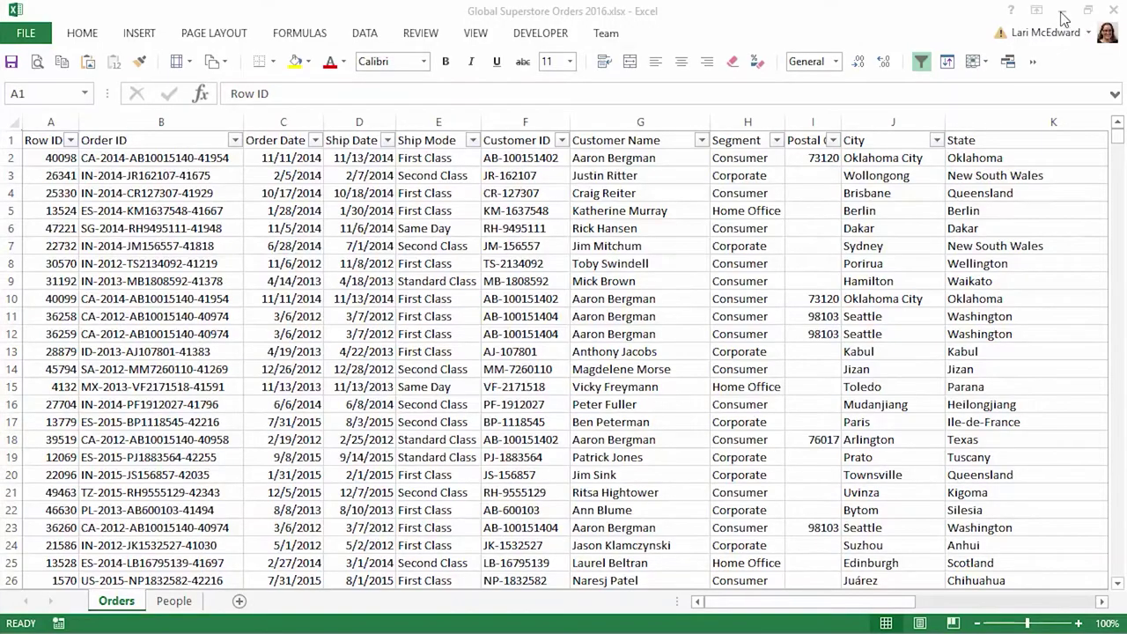
{"action": "left_click", "coordinate": [1062, 11]}
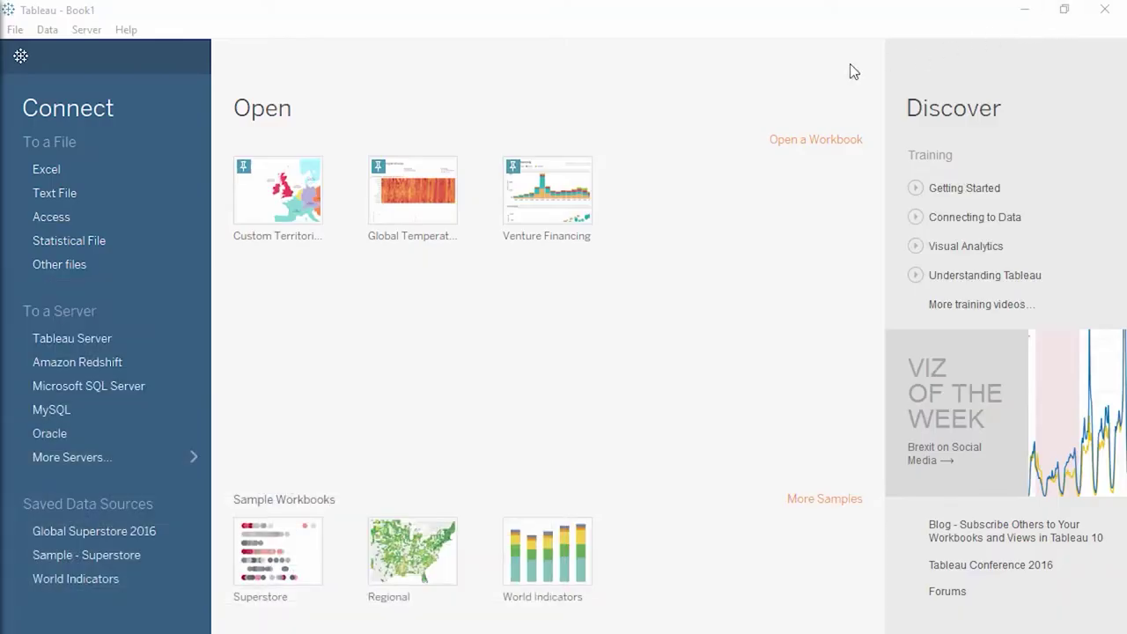
{"action": "left_click", "coordinate": [135, 171]}
{"action": "left_click", "coordinate": [133, 169]}
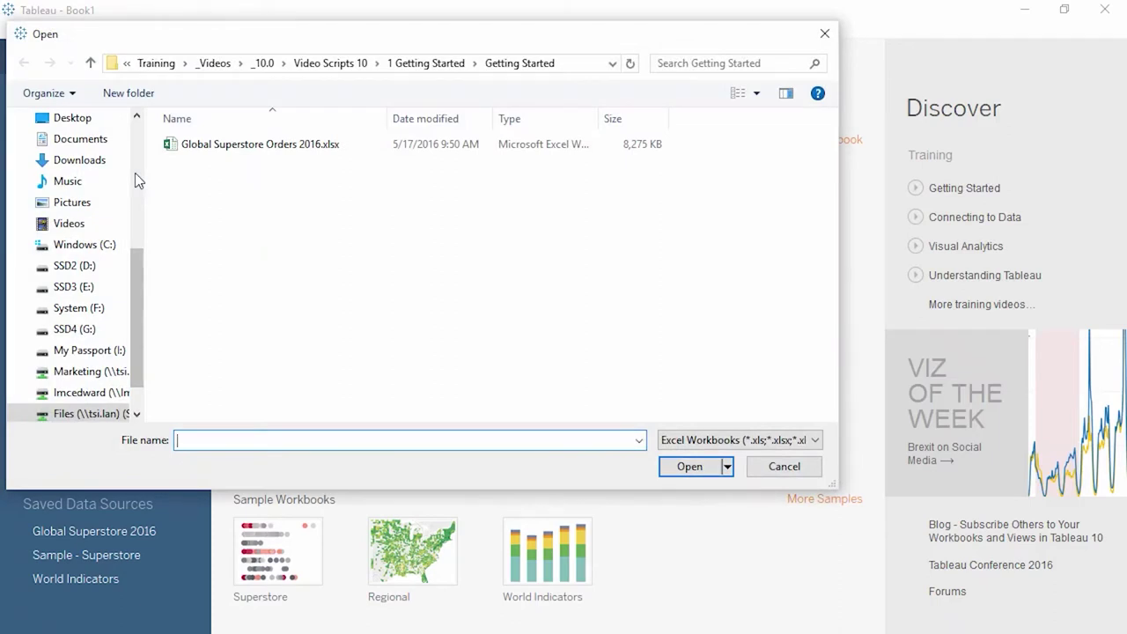
{"action": "double_click", "coordinate": [238, 151]}
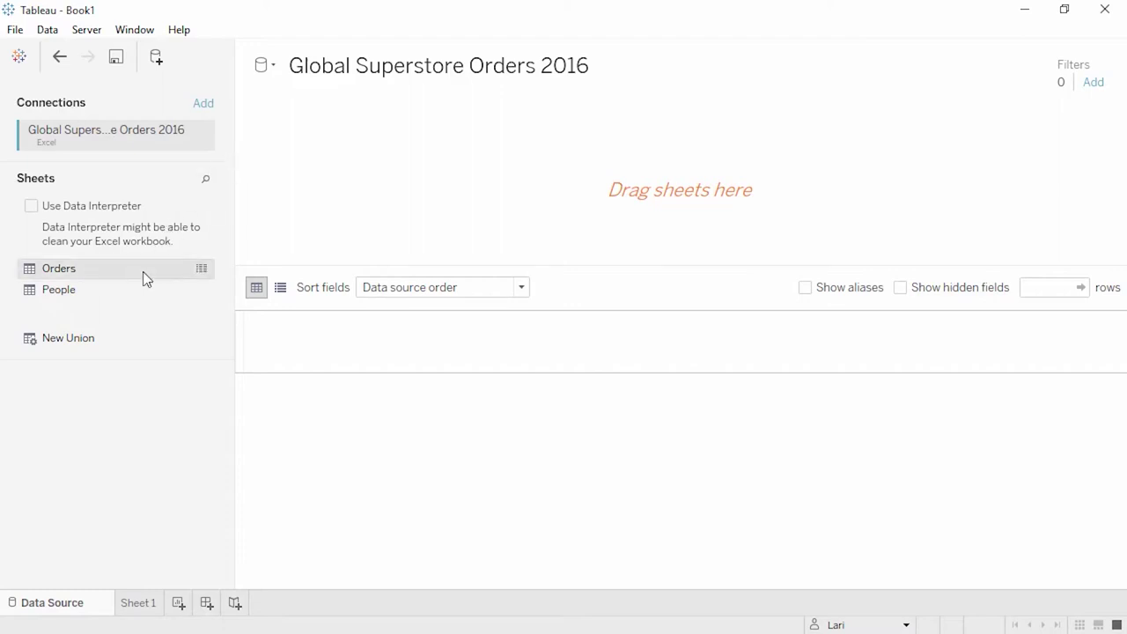
Place the Orders sheet on the canvas, then remove the added People table so only Orders remains
{"action": "left_click_drag", "start_coordinate": [145, 270], "coordinate": [324, 199]}
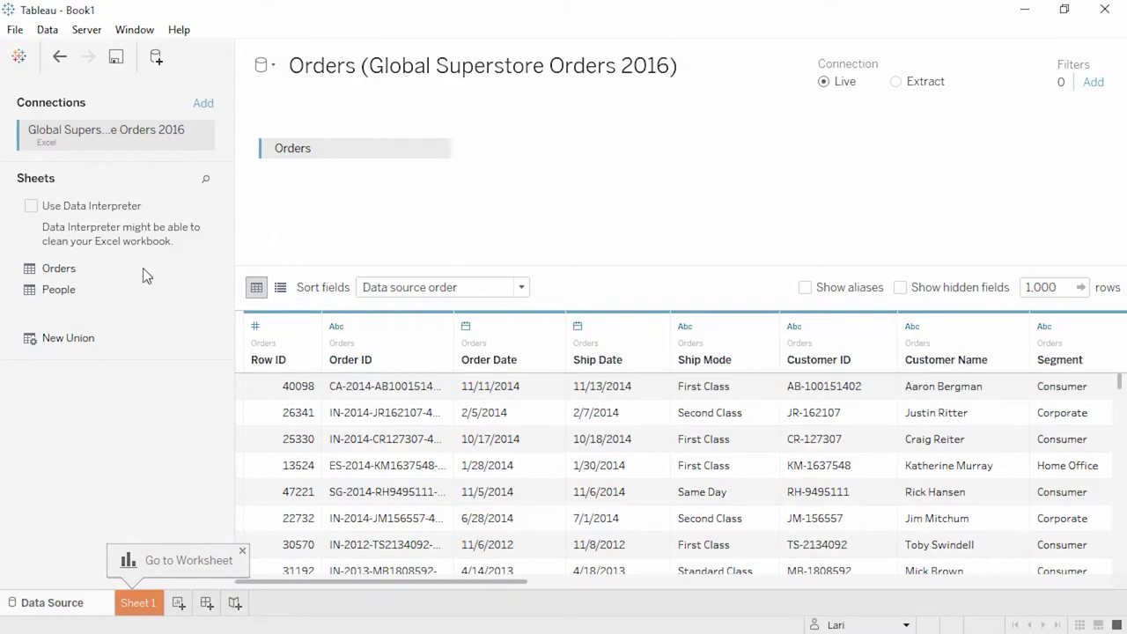
{"action": "left_click_drag", "start_coordinate": [126, 290], "coordinate": [491, 200]}
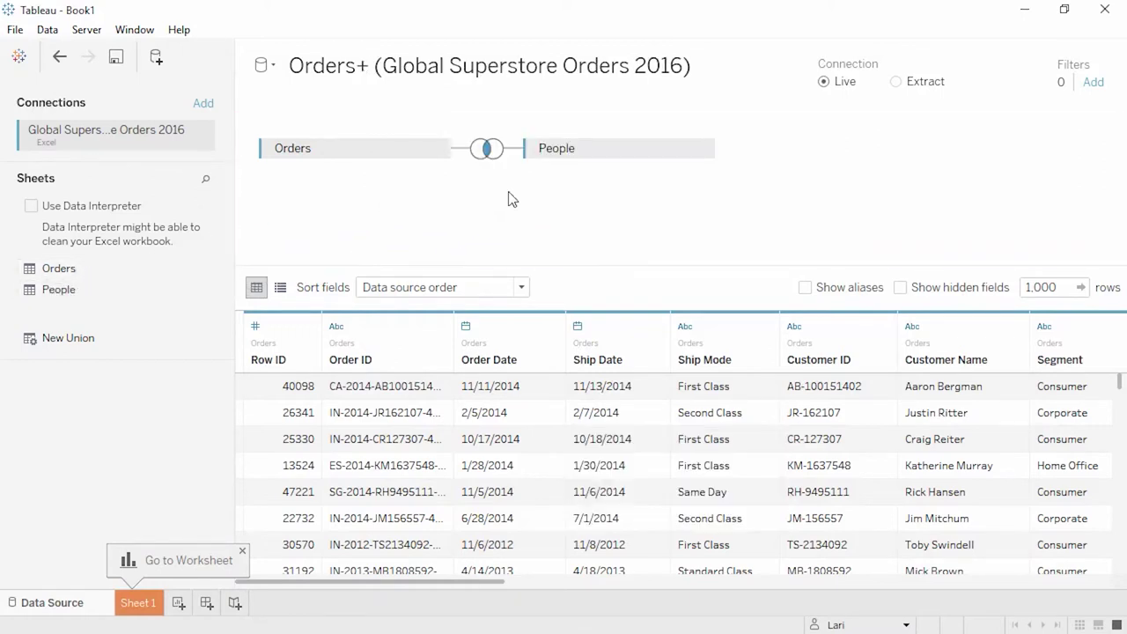
{"action": "left_click", "coordinate": [701, 150]}
{"action": "left_click", "coordinate": [724, 234]}
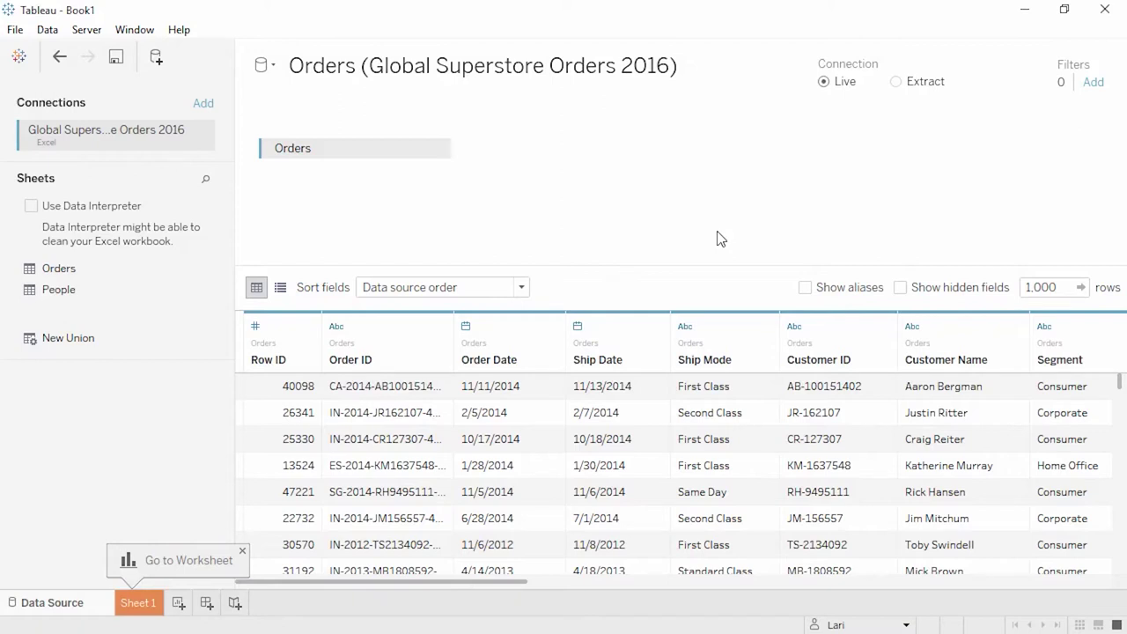
Add a Text File connection to Global Superstore Returns 2016.csv so it joins Orders
{"action": "left_click", "coordinate": [203, 104]}
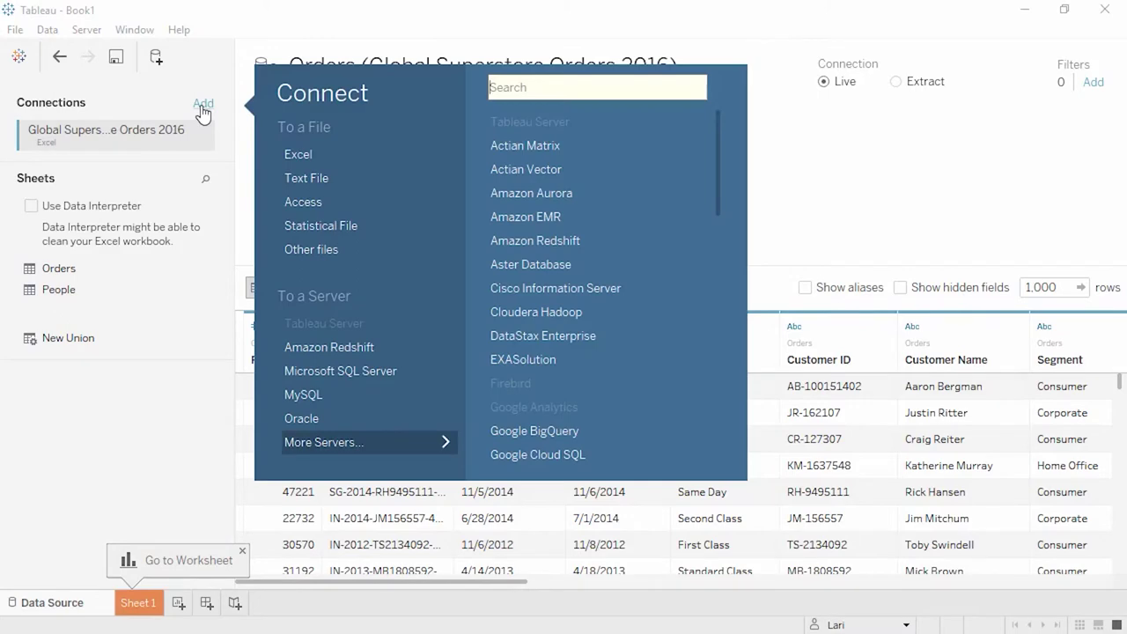
{"action": "left_click", "coordinate": [304, 179]}
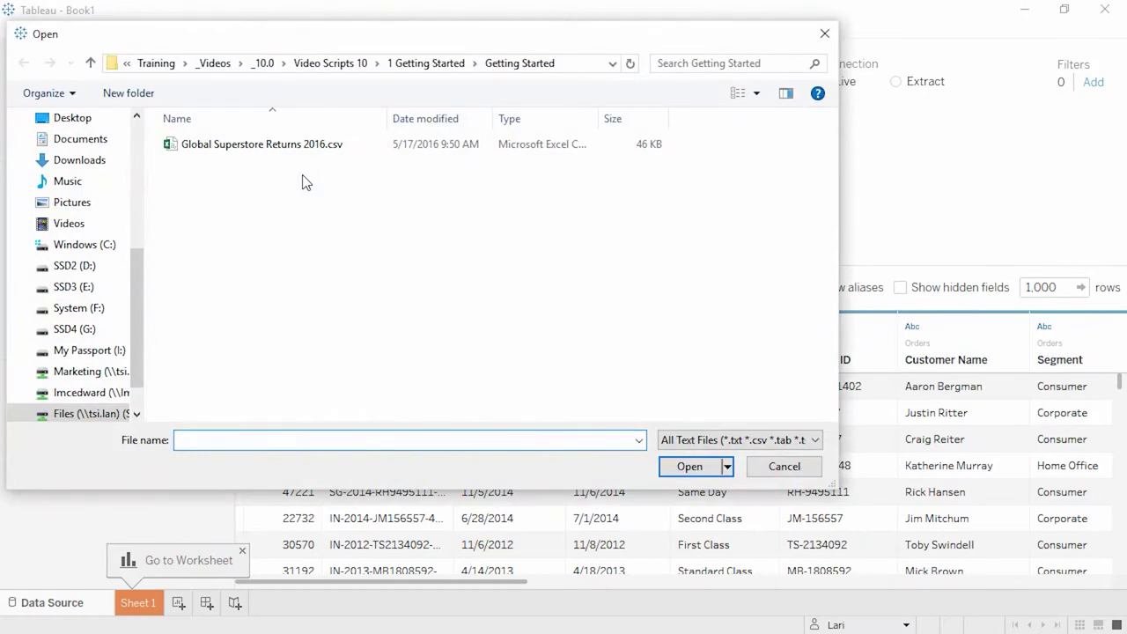
{"action": "double_click", "coordinate": [296, 147]}
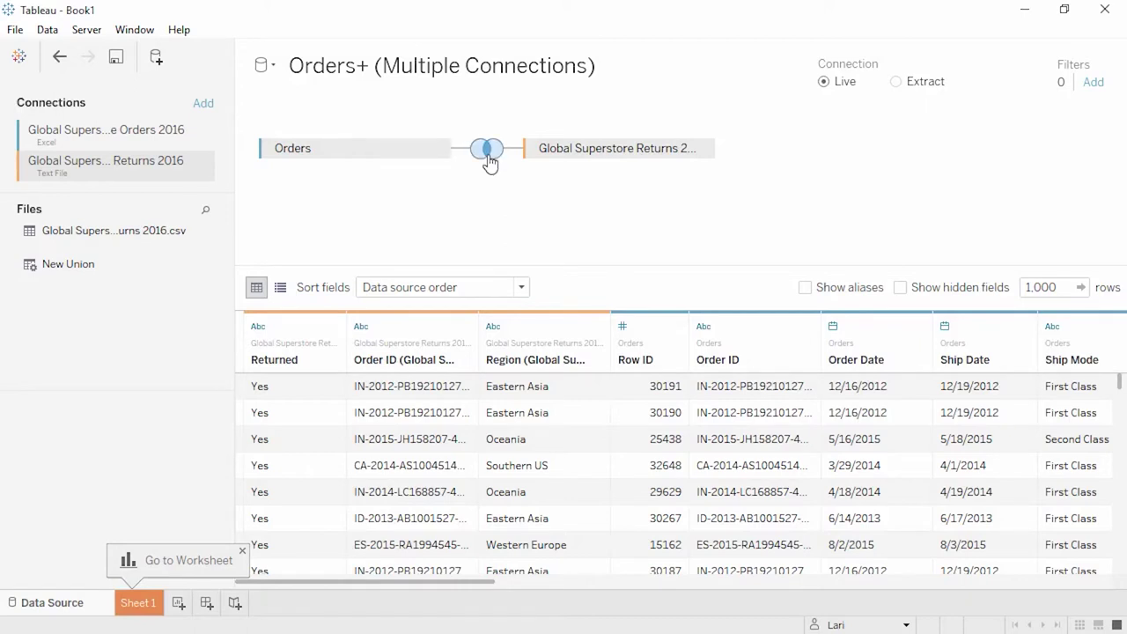
Set the Orders–Returns join type to Left, matching on Order ID
{"action": "left_click", "coordinate": [488, 149]}
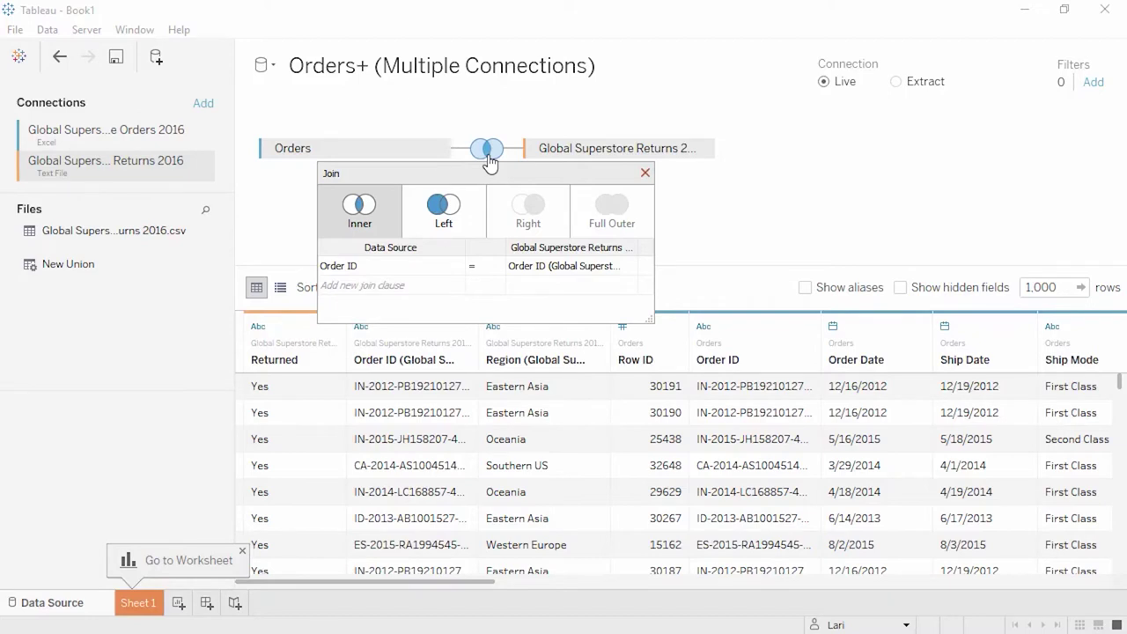
{"action": "left_click", "coordinate": [473, 214]}
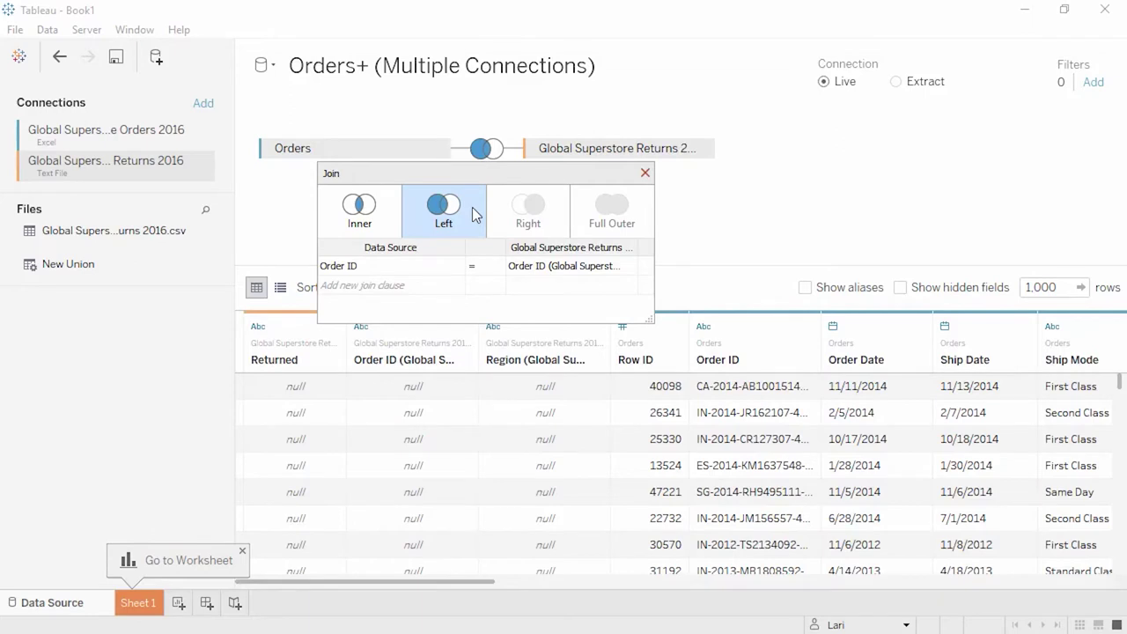
{"action": "left_click", "coordinate": [454, 267]}
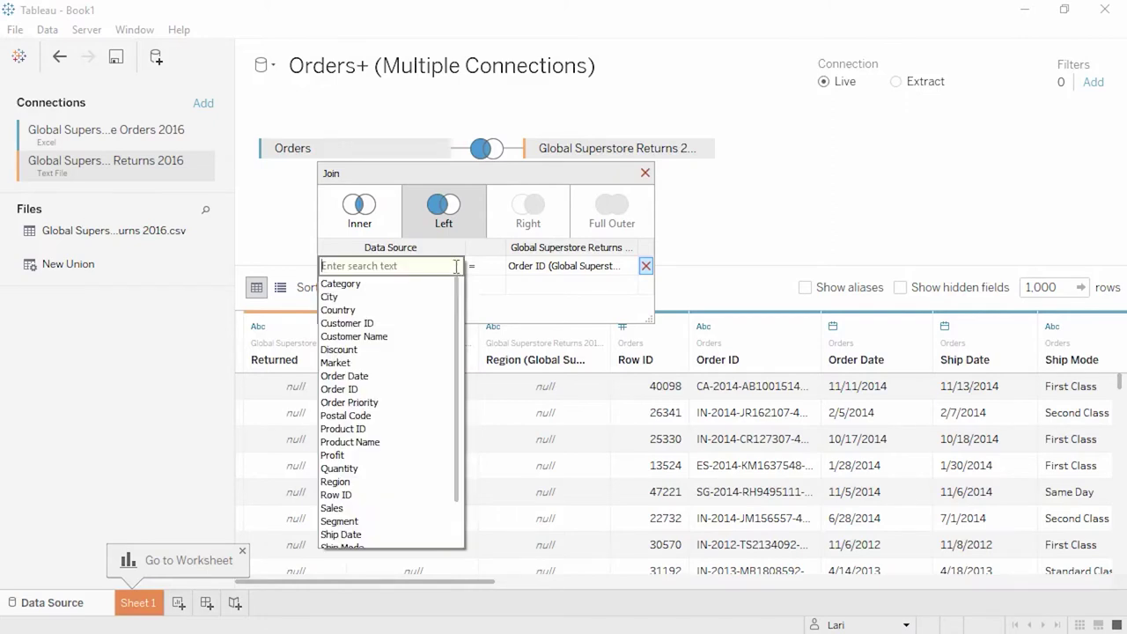
{"action": "left_click", "coordinate": [458, 258]}
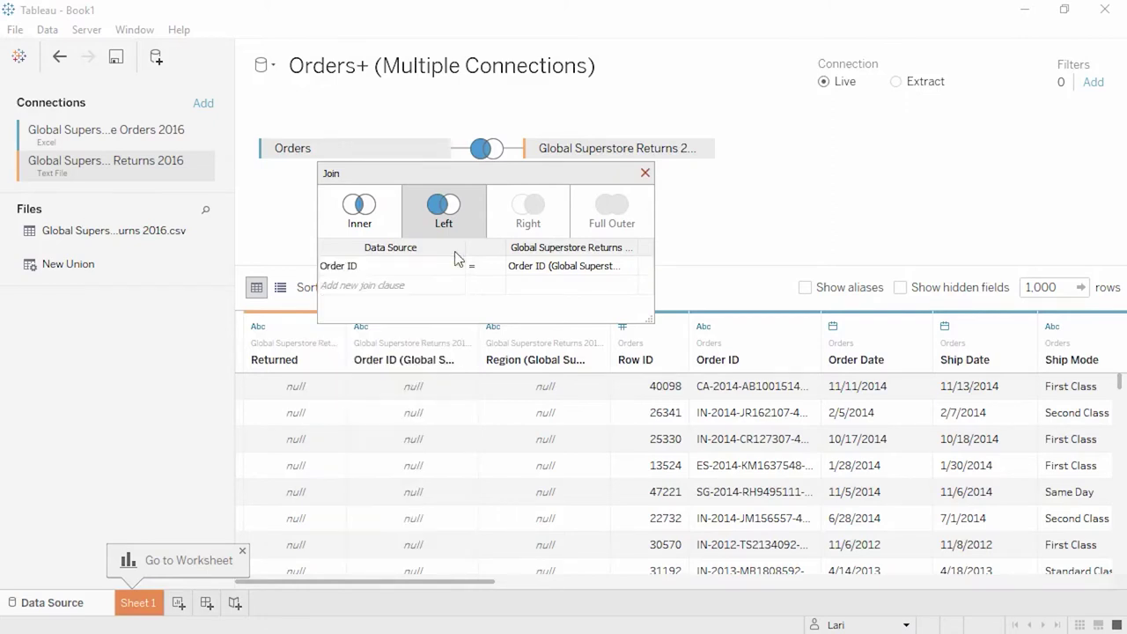
{"action": "left_click", "coordinate": [645, 173]}
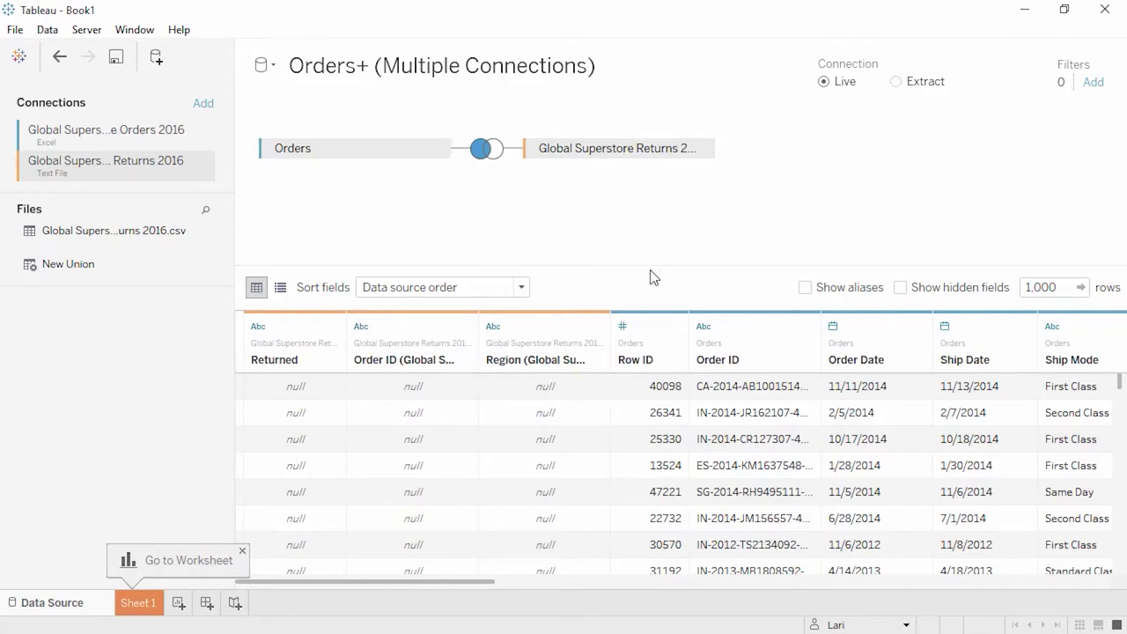
Change Row ID's data type to String and widen the Order ID column
{"action": "left_click", "coordinate": [627, 329]}
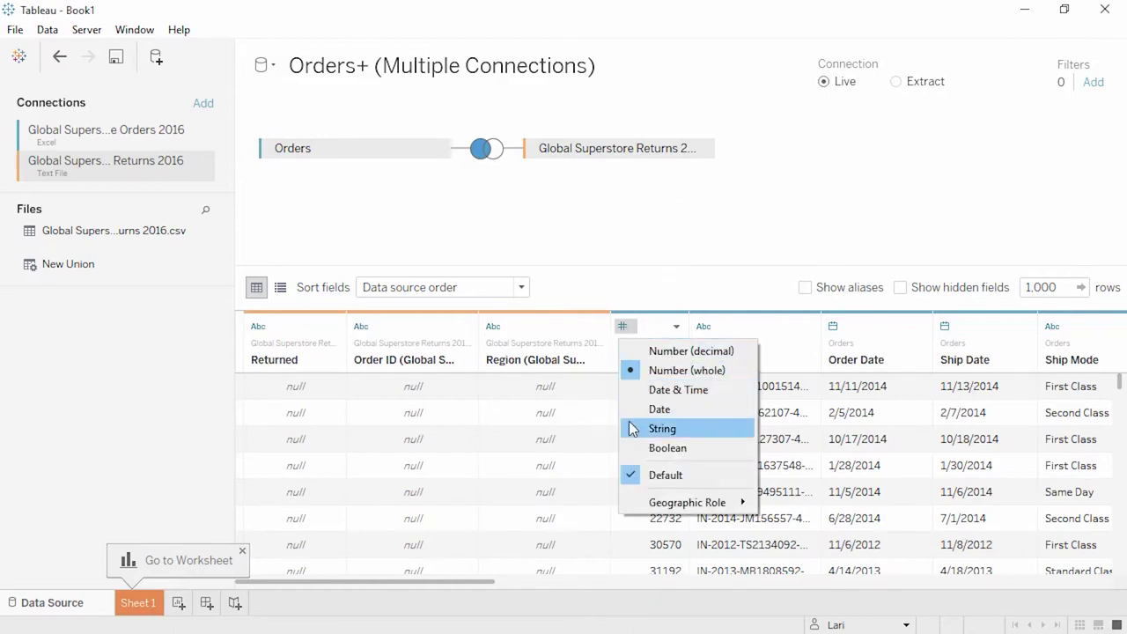
{"action": "left_click", "coordinate": [662, 428]}
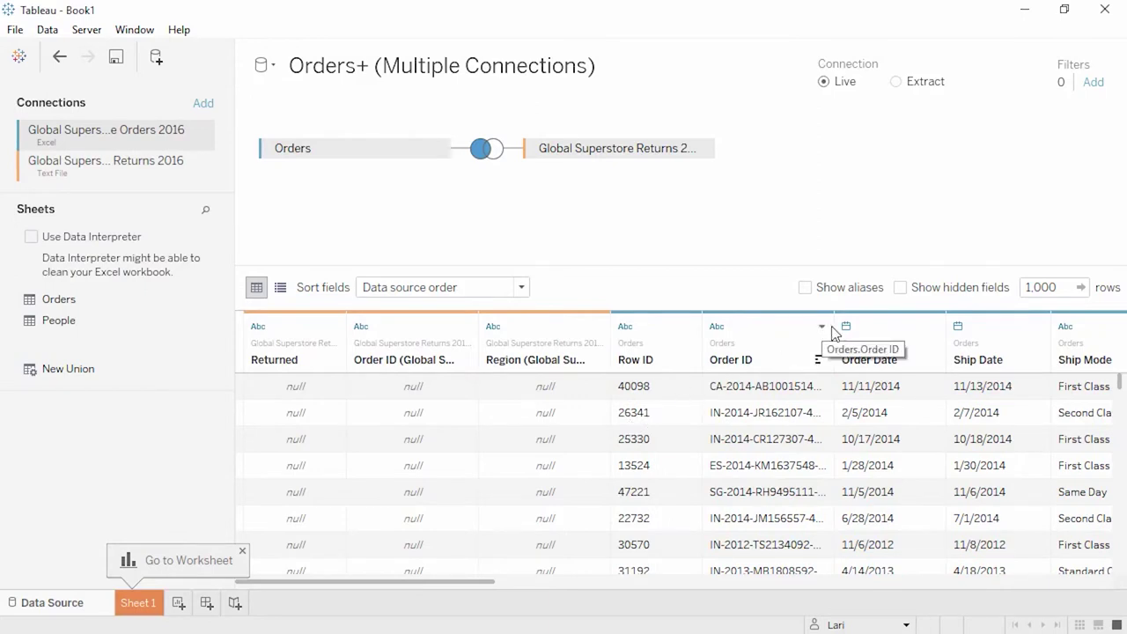
{"action": "left_click_drag", "start_coordinate": [833, 325], "coordinate": [885, 319]}
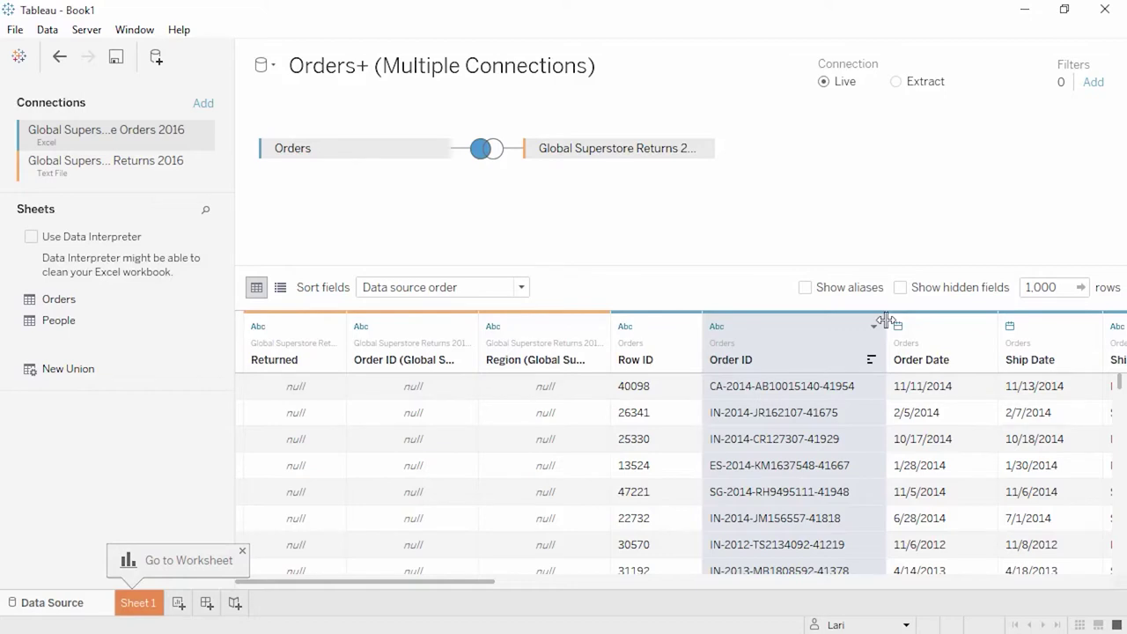
Custom-split Order ID on '-' to split off its first part into a new column
{"action": "left_click", "coordinate": [874, 327]}
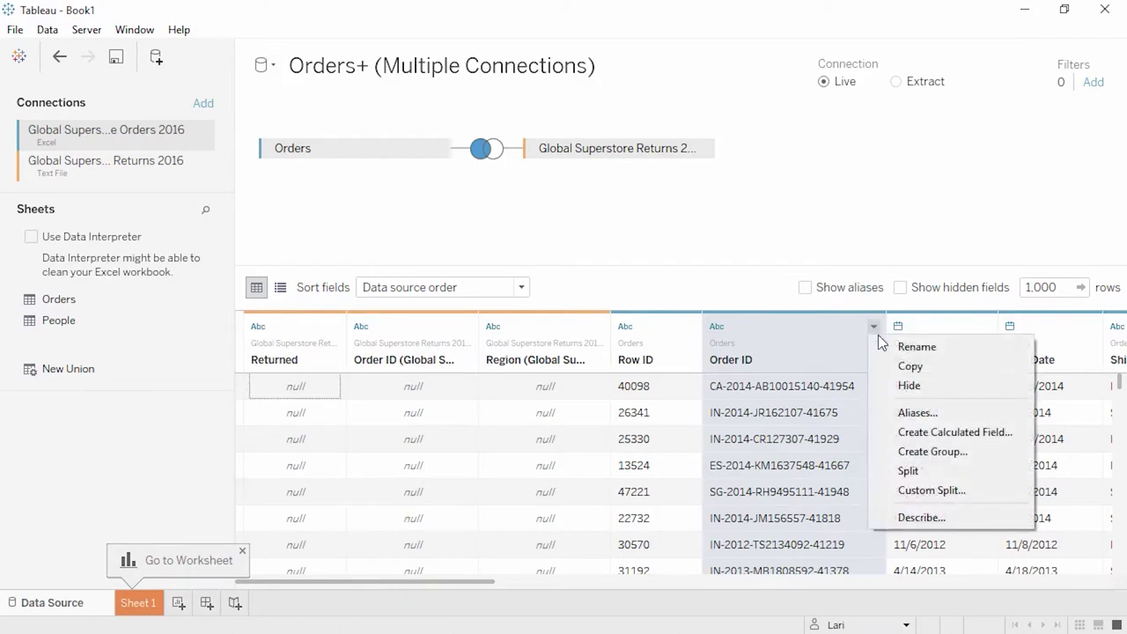
{"action": "left_click", "coordinate": [894, 490]}
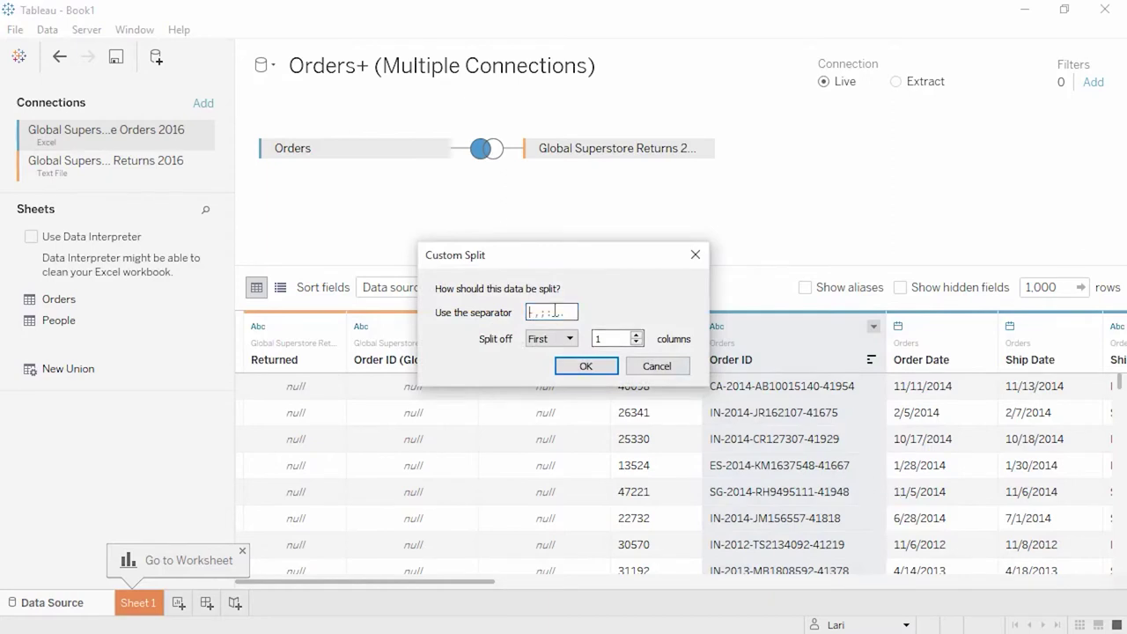
{"action": "type", "text": "-"}
{"action": "left_click", "coordinate": [593, 368]}
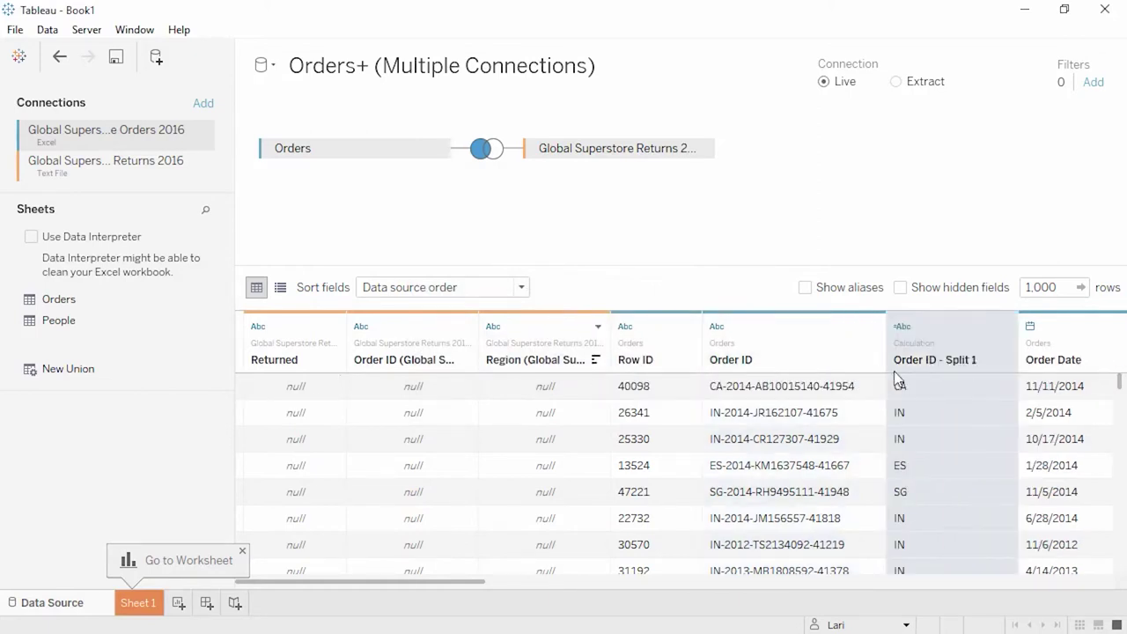
Rename the new split column to Distribution Center
{"action": "left_click", "coordinate": [1009, 328]}
{"action": "left_click", "coordinate": [1009, 365]}
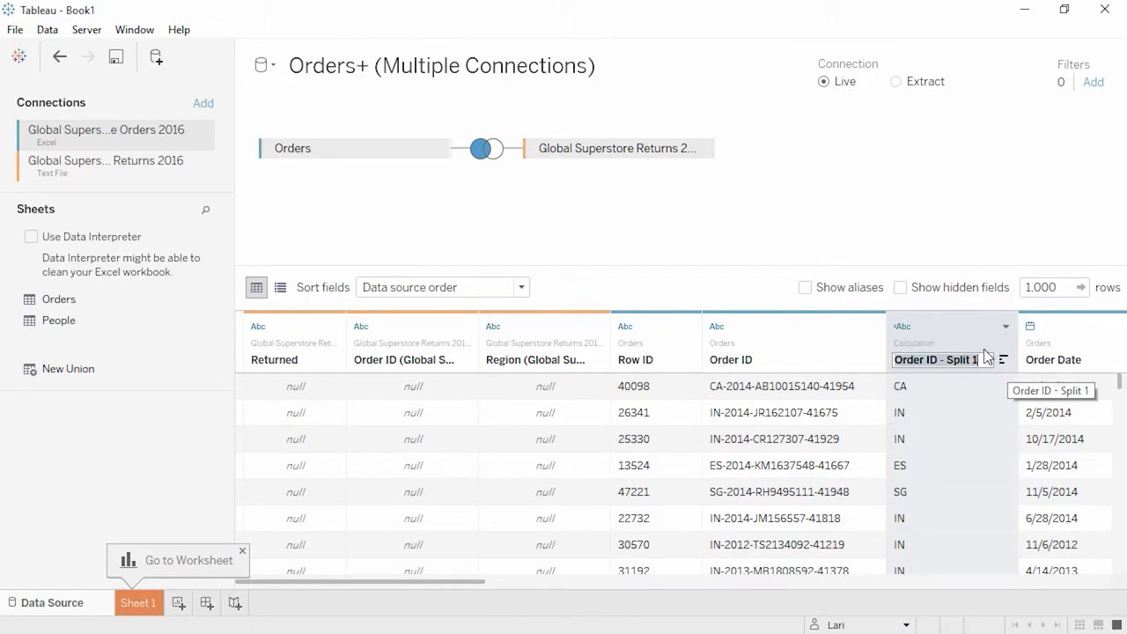
{"action": "type", "text": "Distribution Center"}
{"action": "key", "text": "Return"}
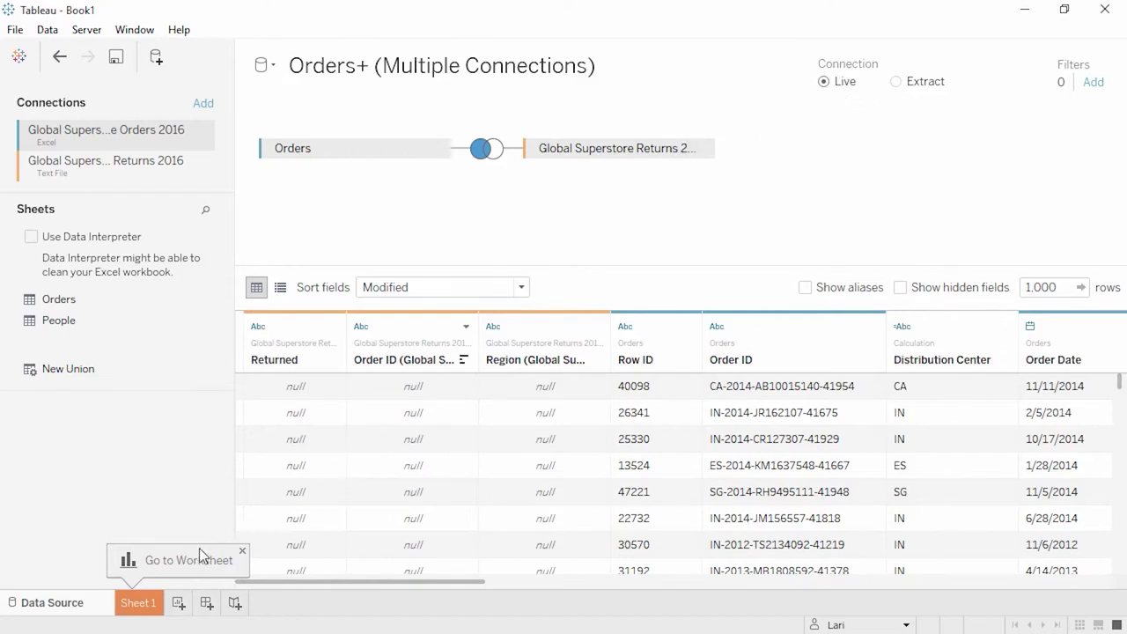
On Sheet 1, put Category and Segment on Rows, Quantity and Market on Columns, and Market on Color
{"action": "left_click", "coordinate": [138, 604]}
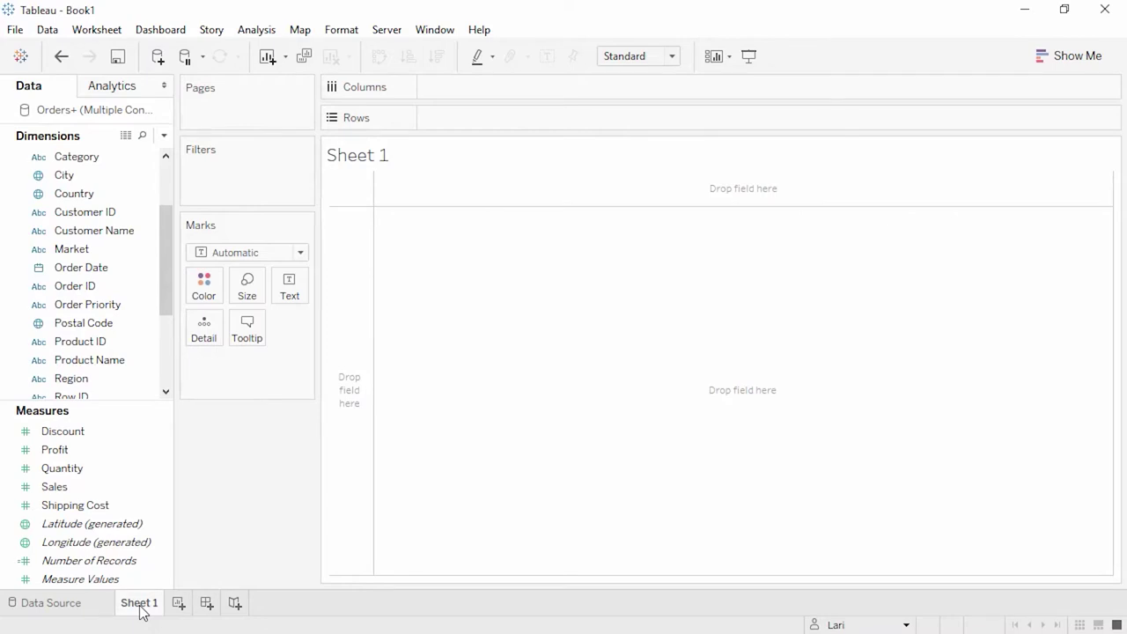
{"action": "left_click_drag", "start_coordinate": [89, 160], "coordinate": [446, 120]}
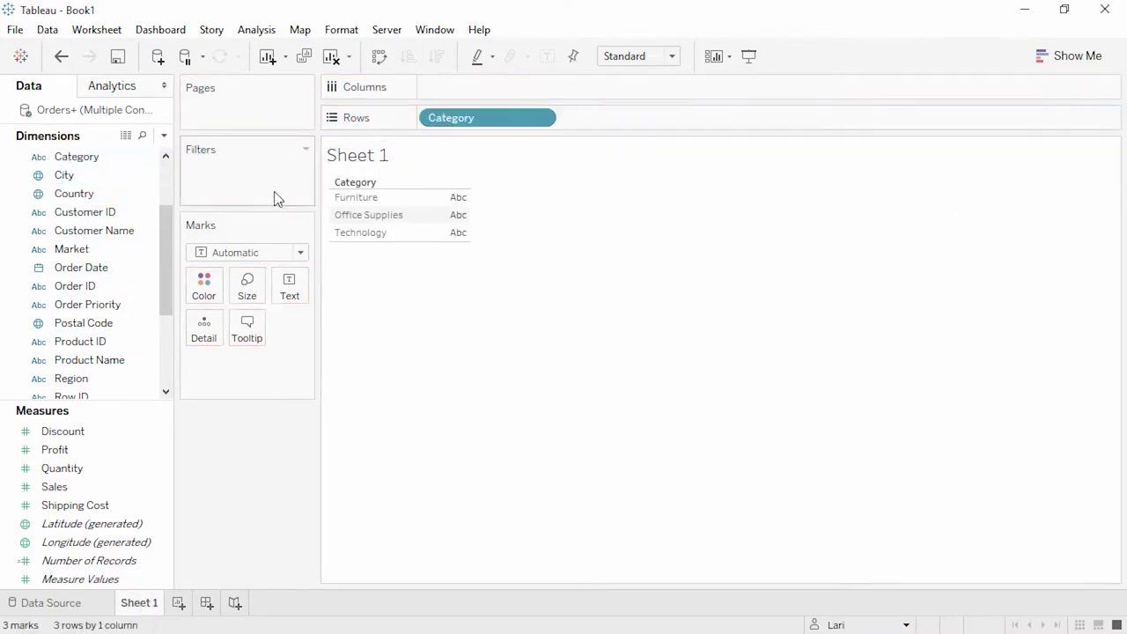
{"action": "left_click_drag", "start_coordinate": [166, 240], "coordinate": [167, 271]}
{"action": "left_click", "coordinate": [100, 360]}
{"action": "left_click_drag", "start_coordinate": [100, 360], "coordinate": [603, 120]}
{"action": "left_click_drag", "start_coordinate": [113, 468], "coordinate": [446, 88]}
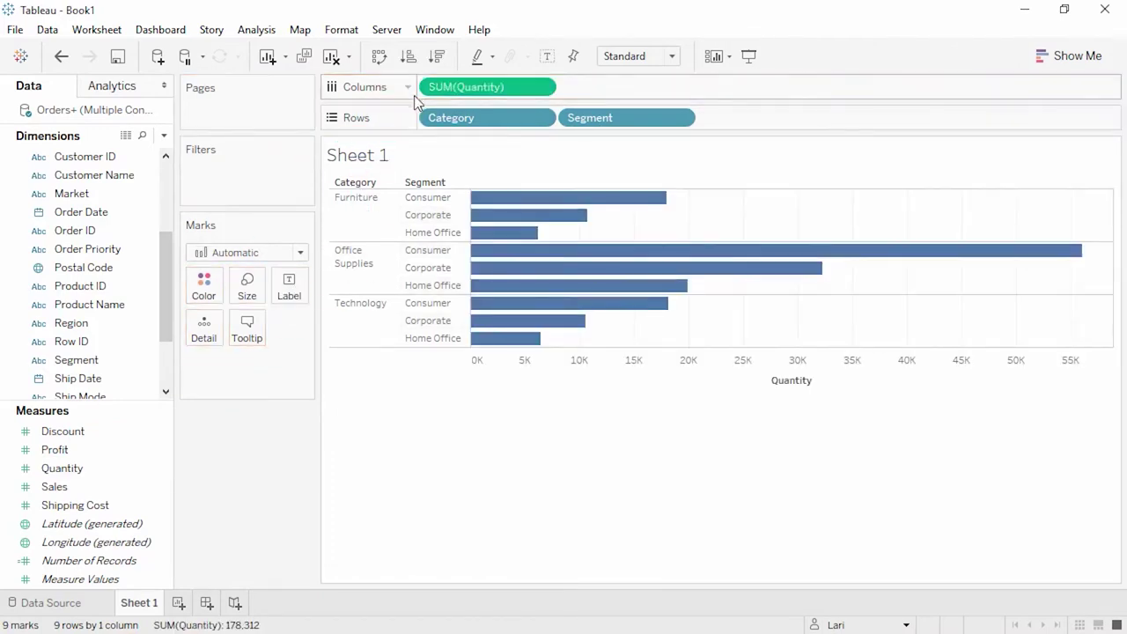
{"action": "left_click_drag", "start_coordinate": [130, 193], "coordinate": [432, 95]}
{"action": "left_click_drag", "start_coordinate": [118, 193], "coordinate": [201, 291]}
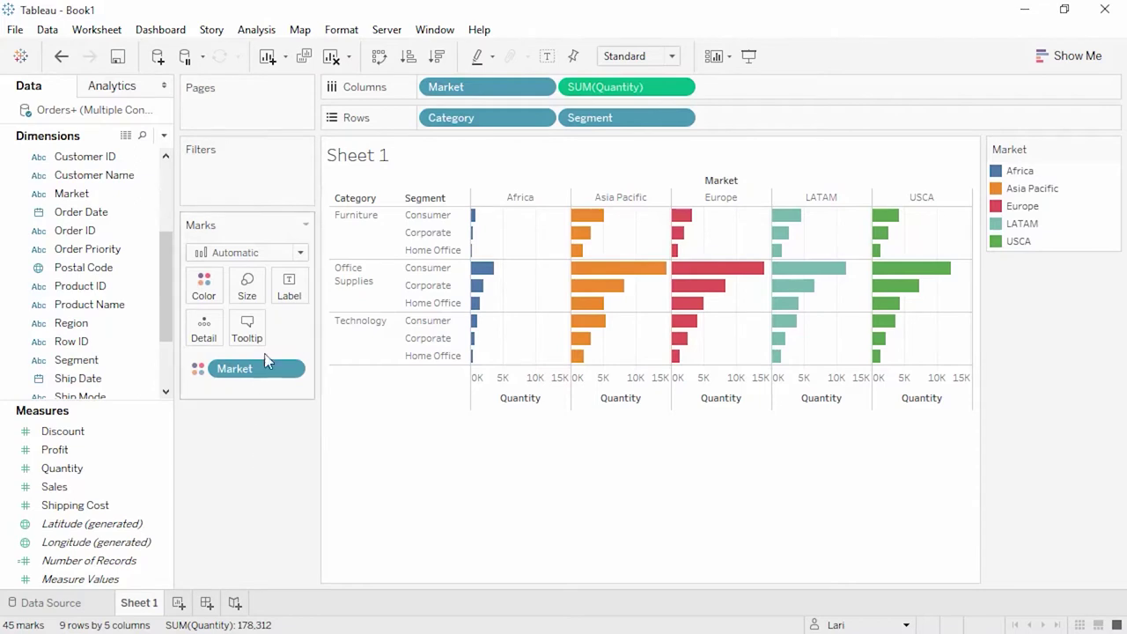
{"action": "left_click", "coordinate": [335, 58]}
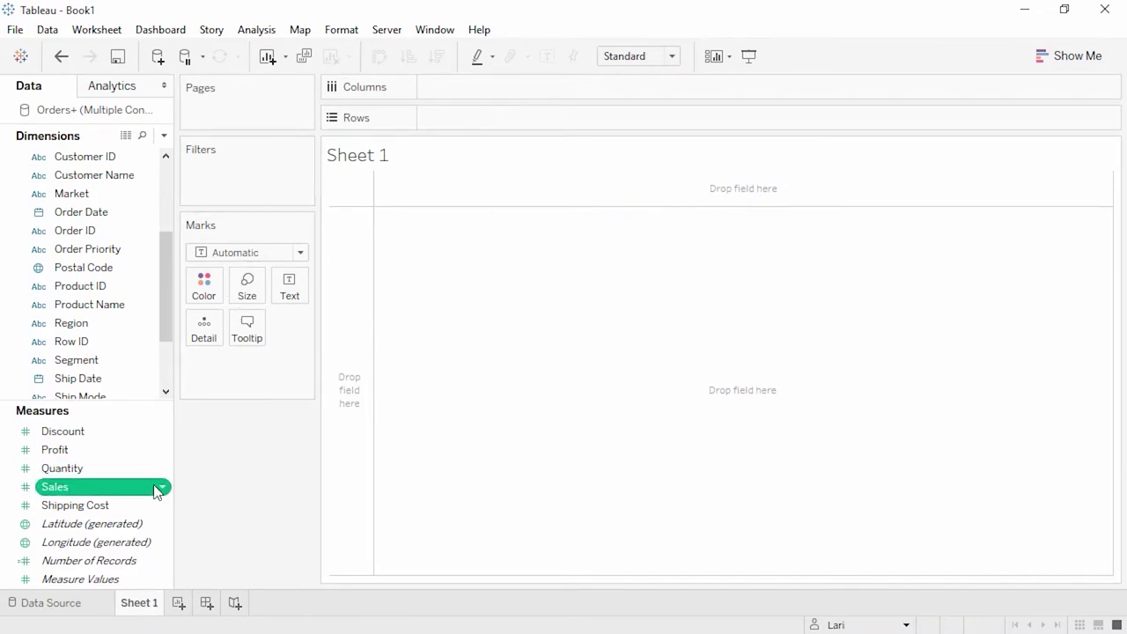
{"action": "left_click_drag", "start_coordinate": [159, 486], "coordinate": [351, 427]}
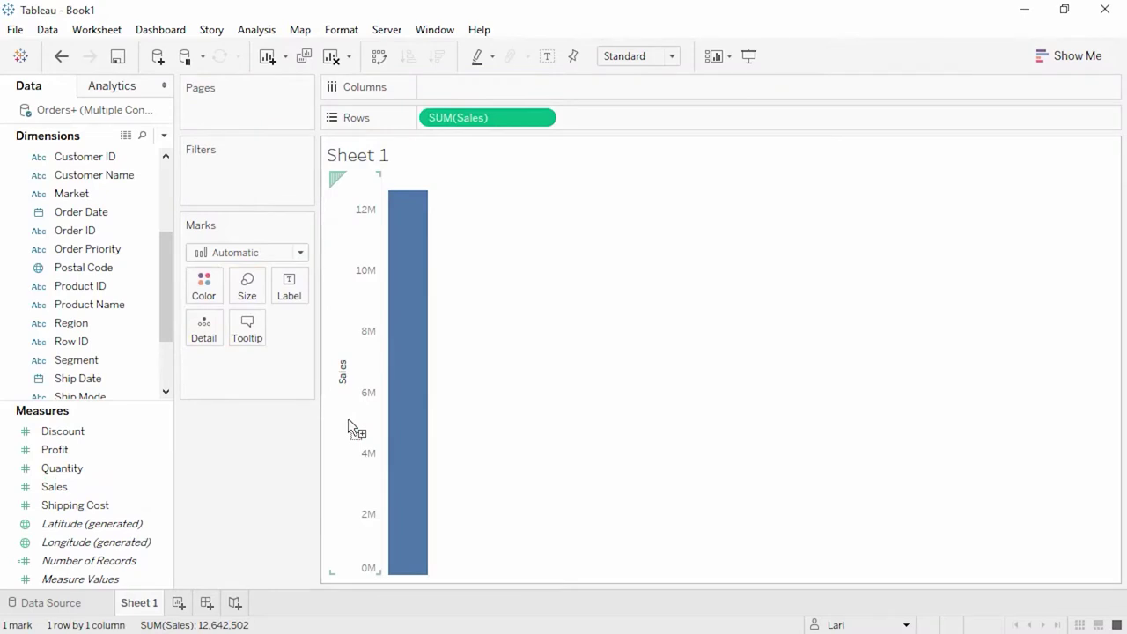
{"action": "mouse_move", "coordinate": [402, 423]}
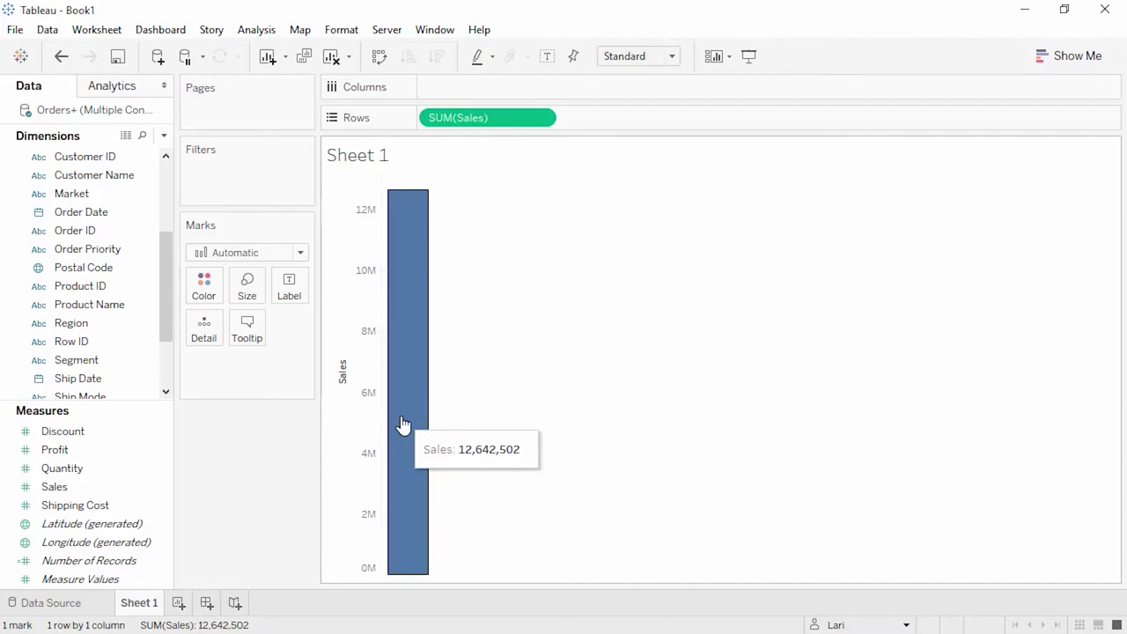
Put Order Date on Columns, drill down to quarters, place quarters first, and color lines by YEAR(Order Date)
{"action": "left_click_drag", "start_coordinate": [124, 213], "coordinate": [399, 173]}
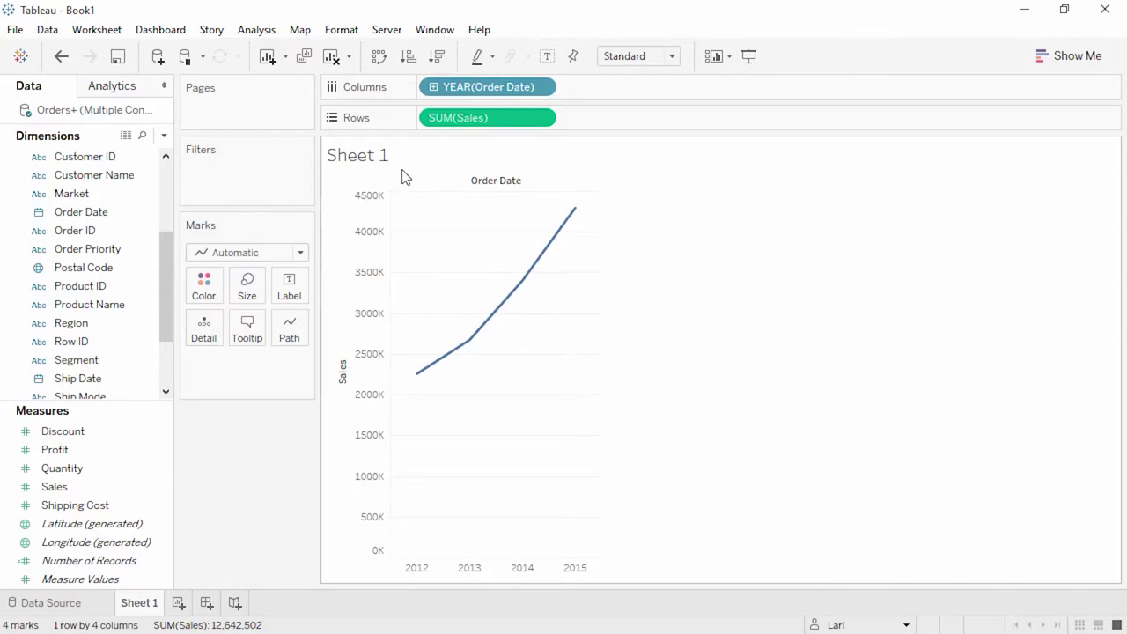
{"action": "left_click", "coordinate": [433, 88]}
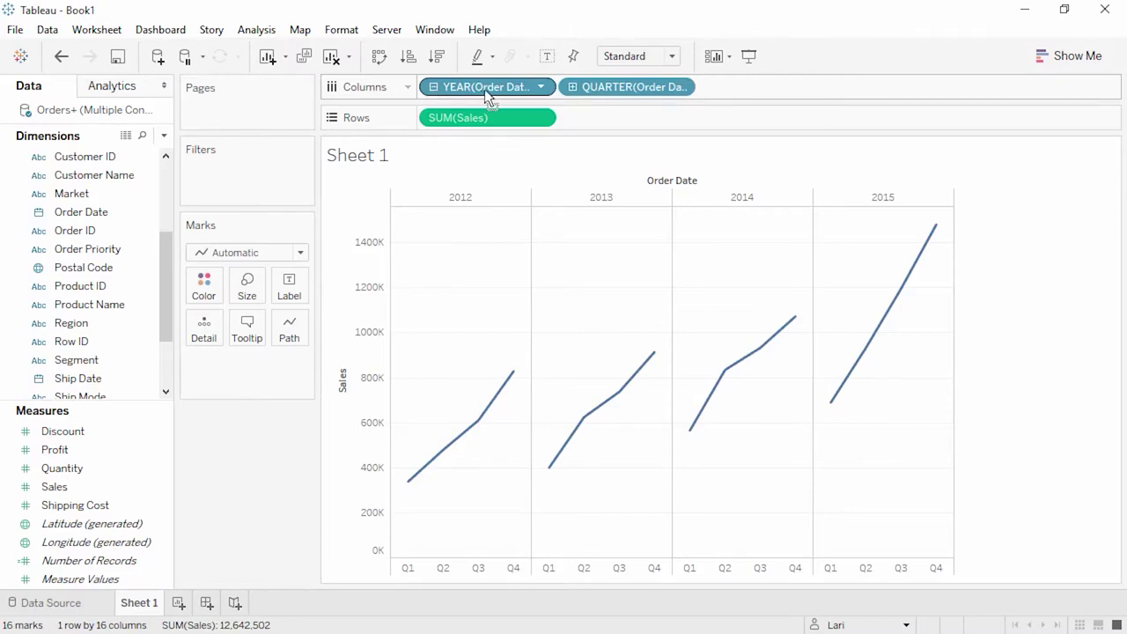
{"action": "left_click_drag", "start_coordinate": [490, 89], "coordinate": [734, 92]}
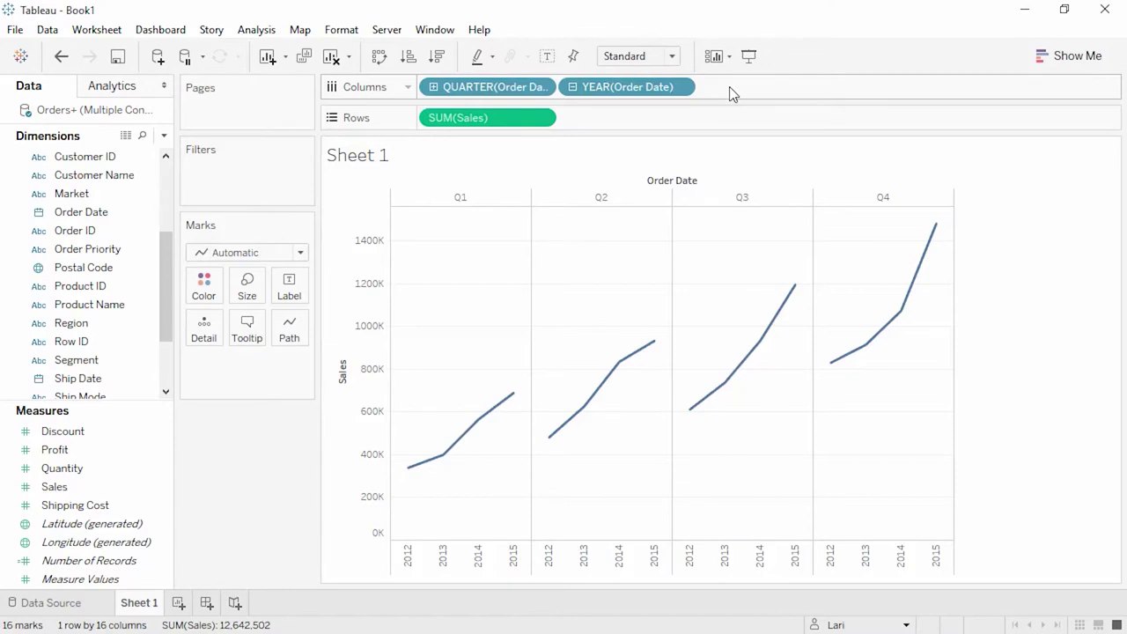
{"action": "left_click_drag", "start_coordinate": [644, 92], "coordinate": [214, 297]}
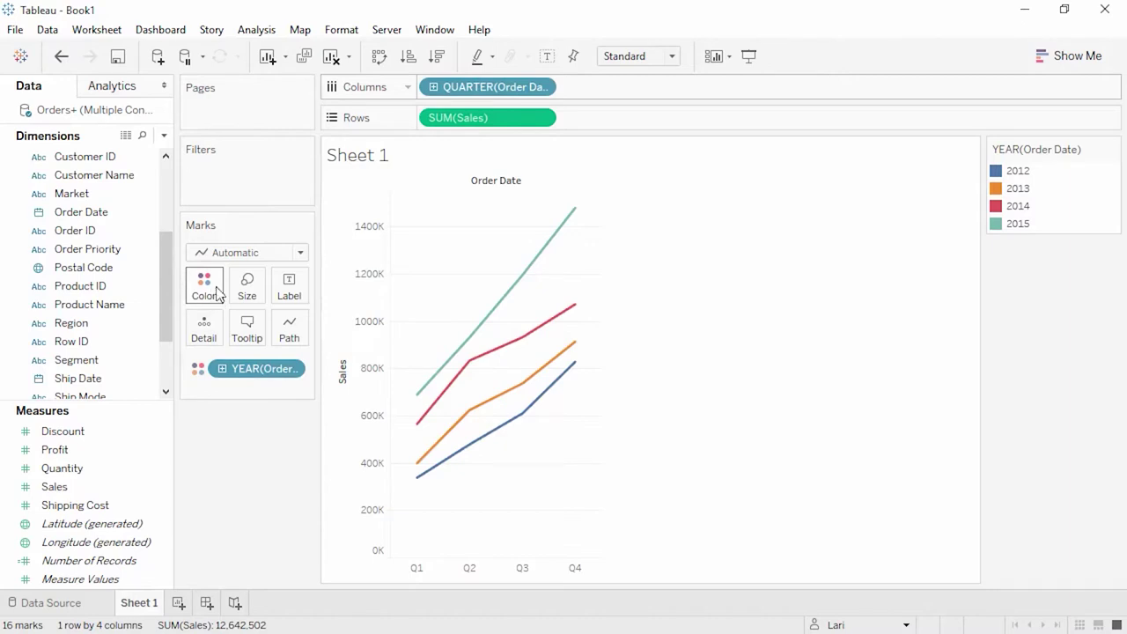
Change the QUARTER(Order Date) pill to Month so lines run January to December
{"action": "left_click", "coordinate": [540, 88]}
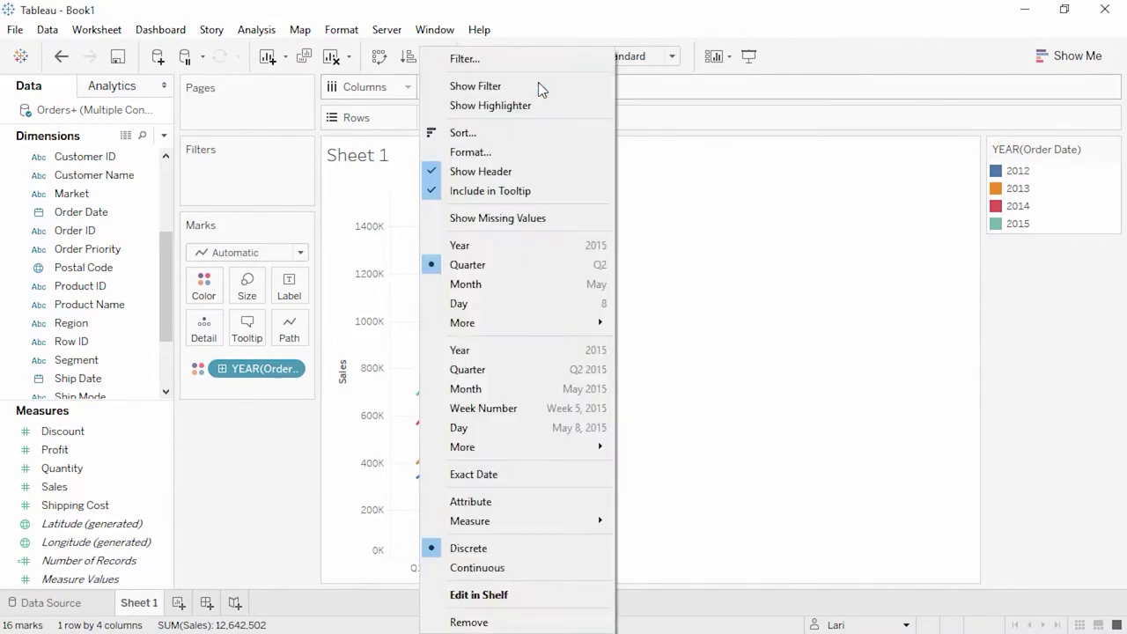
{"action": "left_click", "coordinate": [506, 285]}
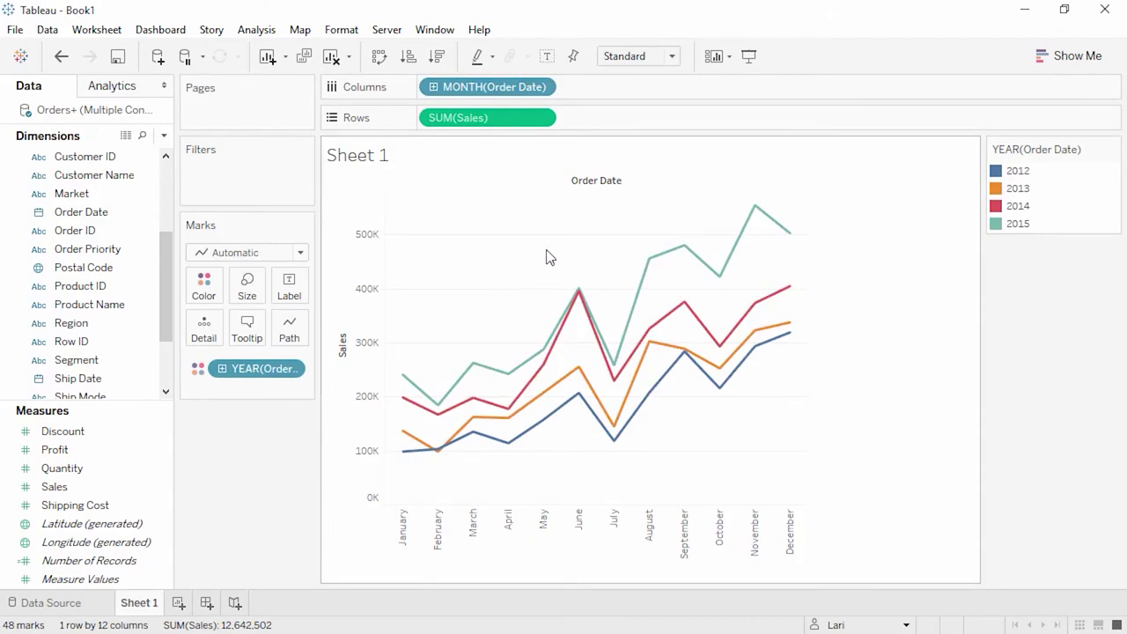
{"action": "left_click", "coordinate": [542, 118]}
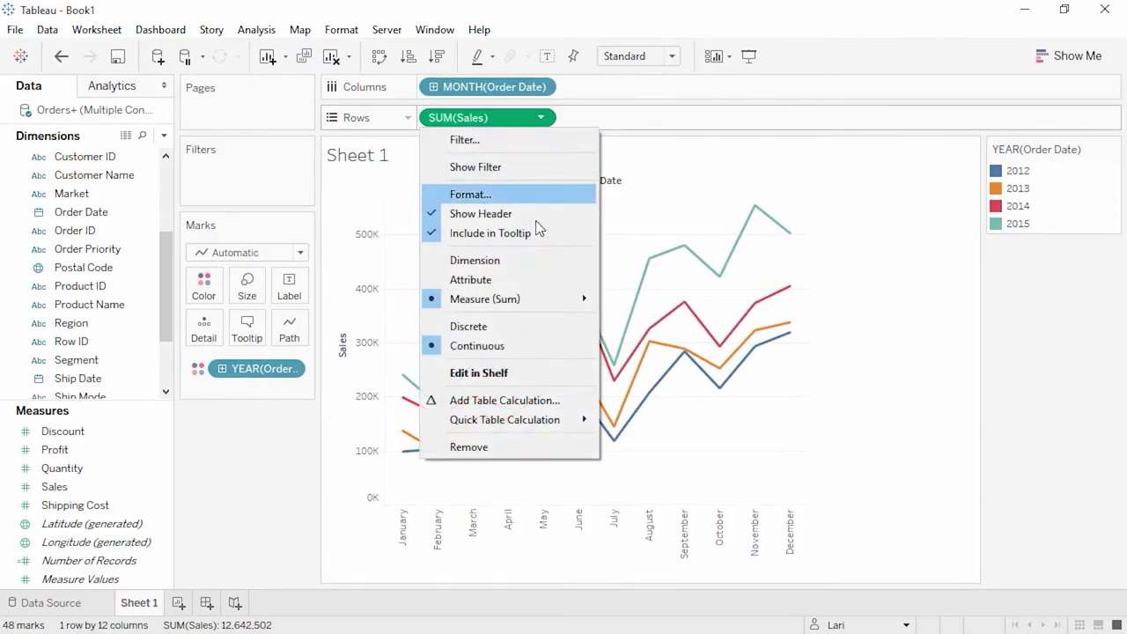
{"action": "mouse_move", "coordinate": [542, 301]}
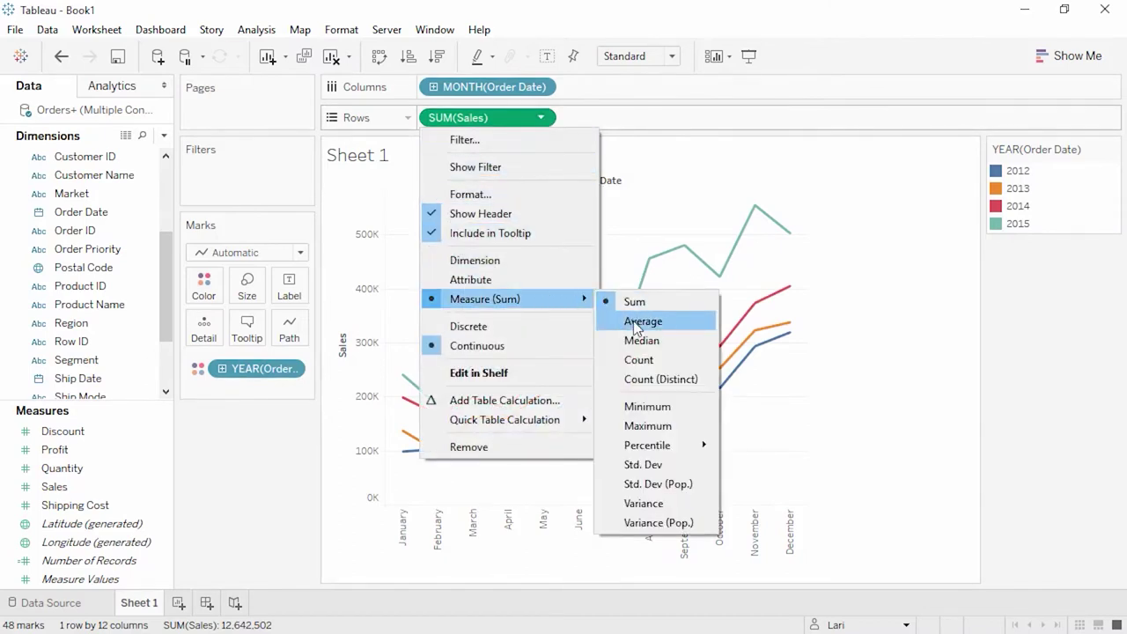
{"action": "key", "text": "Escape"}
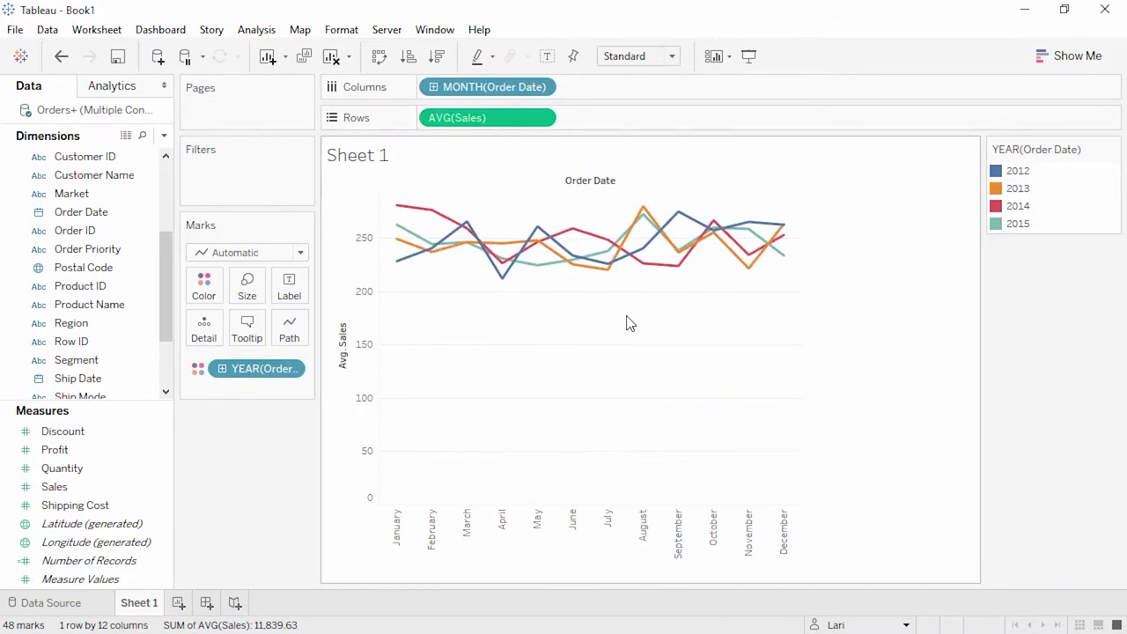
{"action": "left_click", "coordinate": [61, 56]}
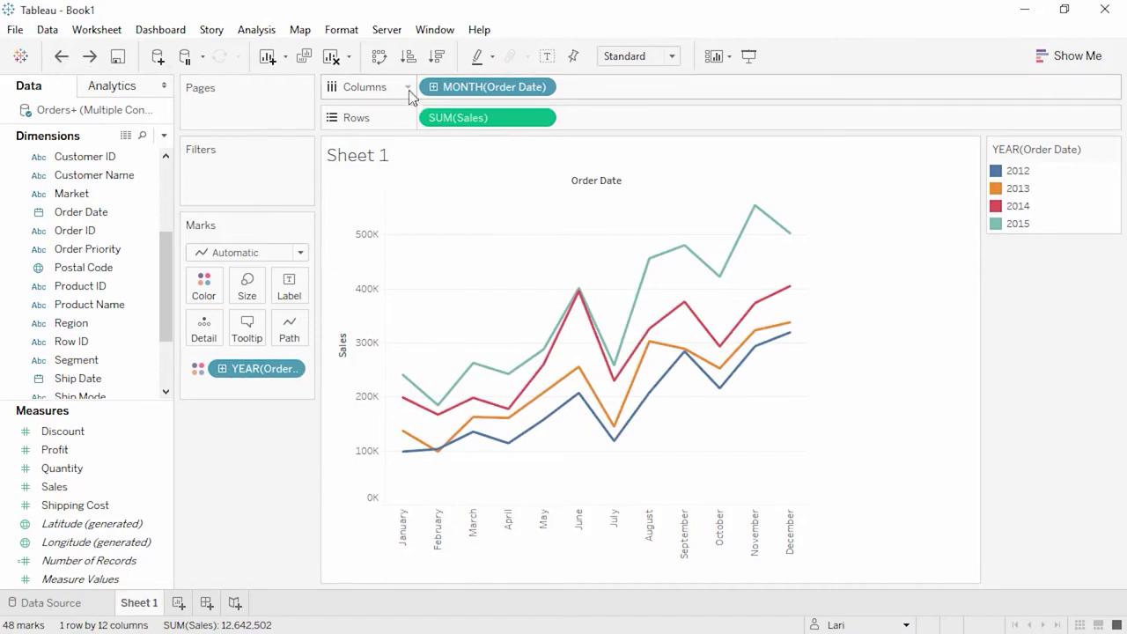
Apply the Year Over Year Growth quick table calculation to SUM(Sales)
{"action": "left_click", "coordinate": [540, 118]}
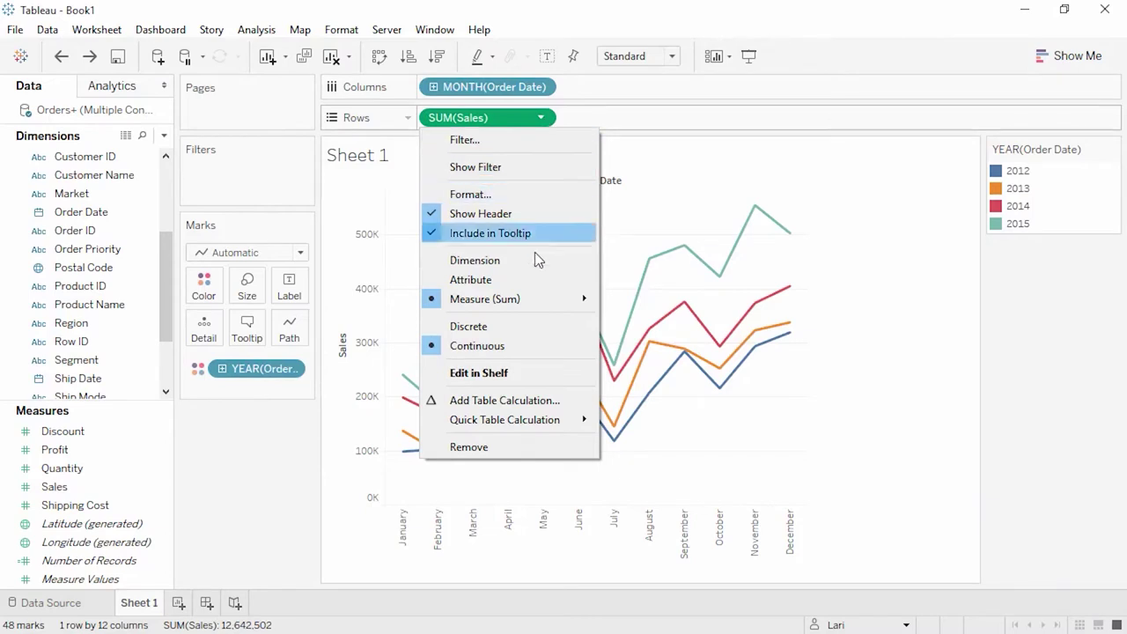
{"action": "mouse_move", "coordinate": [548, 417]}
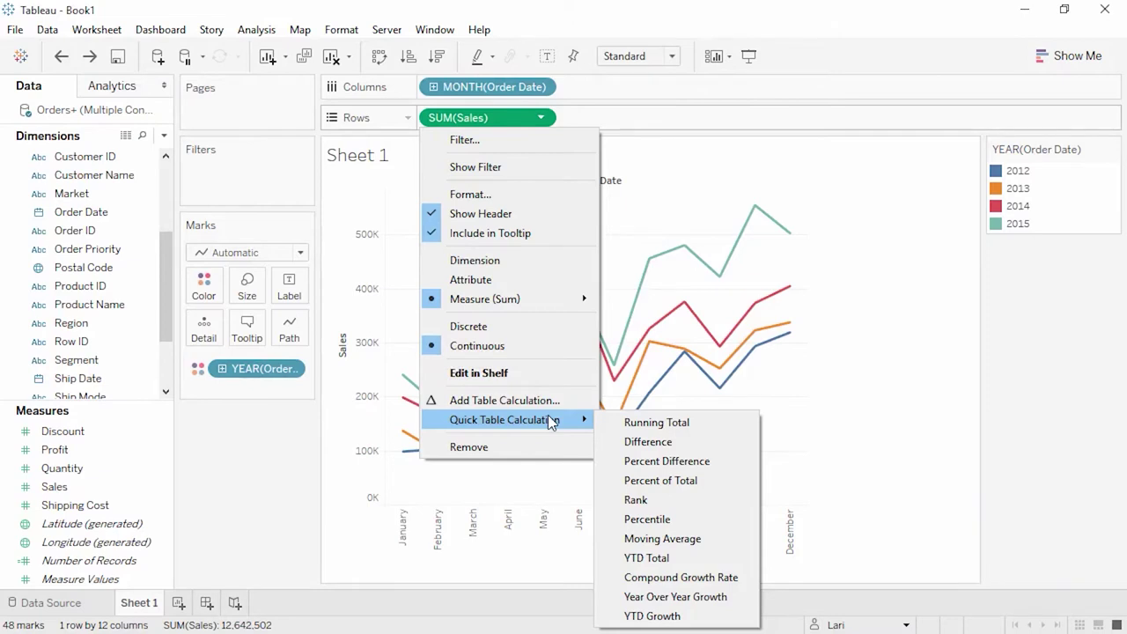
{"action": "left_click", "coordinate": [662, 598]}
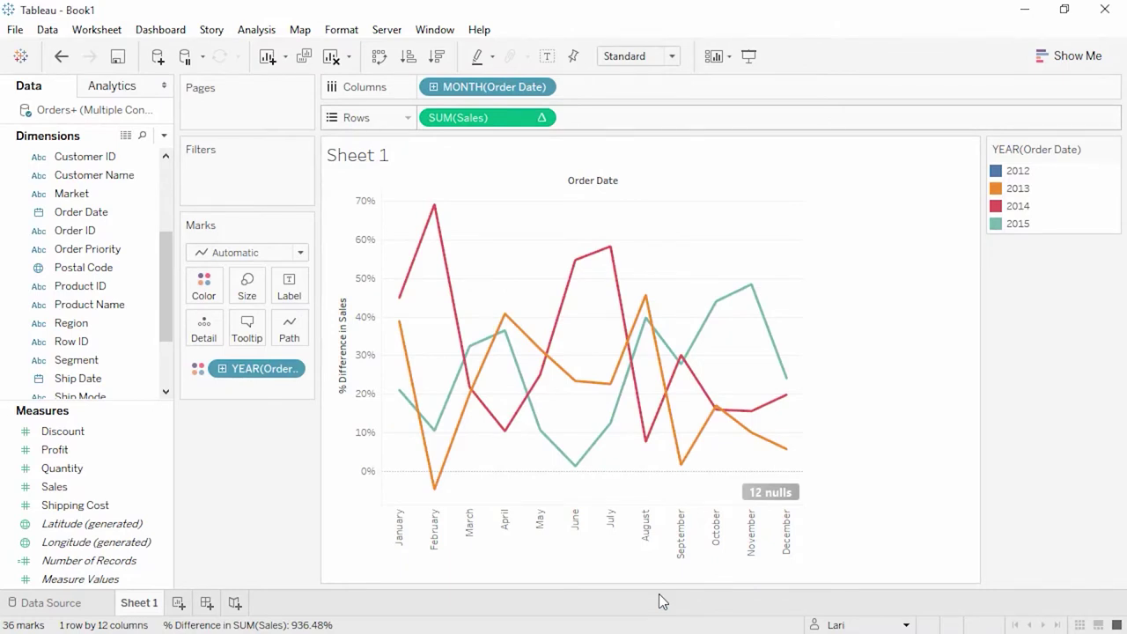
Put SUM(Sales) back on Rows and move the year-over-year growth calculation onto Tooltip
{"action": "left_click", "coordinate": [114, 491]}
{"action": "left_click_drag", "start_coordinate": [116, 497], "coordinate": [423, 115]}
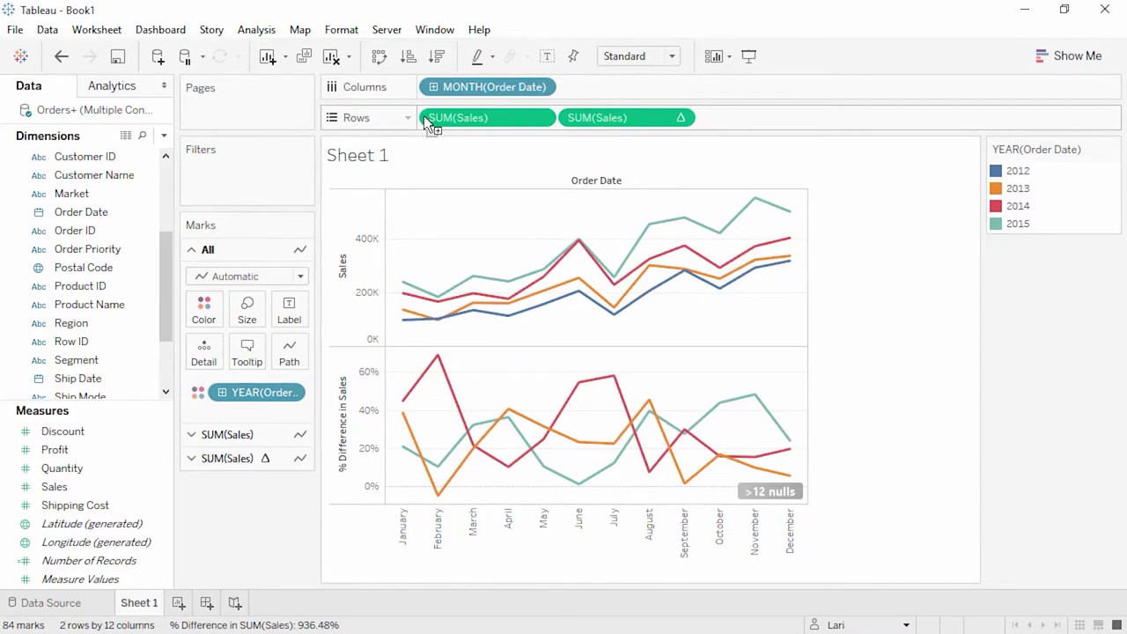
{"action": "left_click_drag", "start_coordinate": [577, 122], "coordinate": [253, 346]}
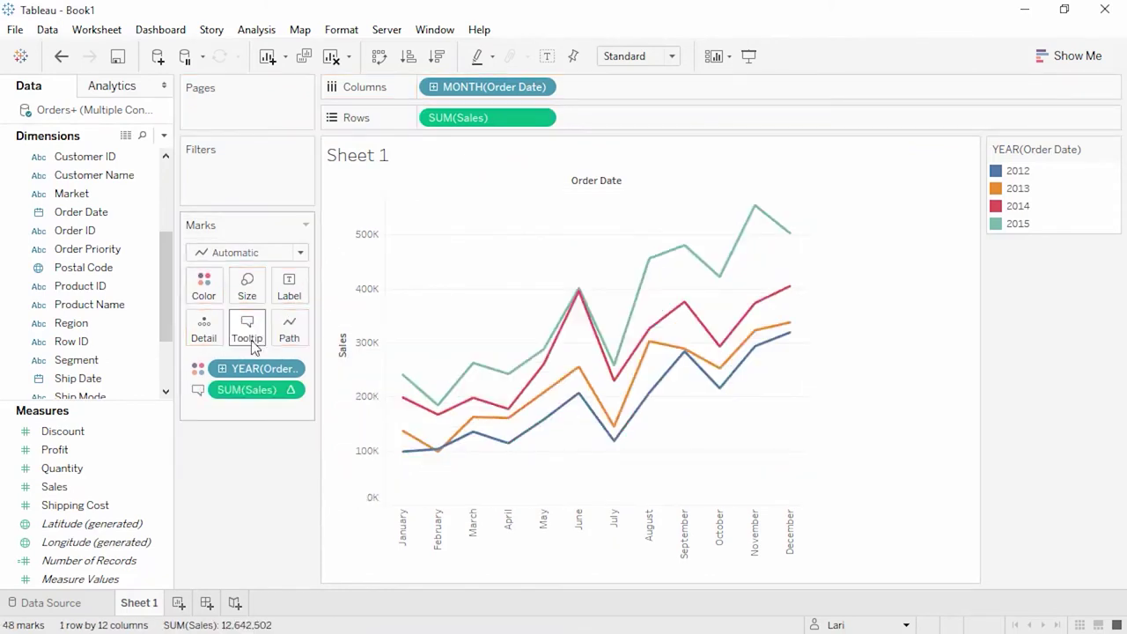
{"action": "mouse_move", "coordinate": [405, 381]}
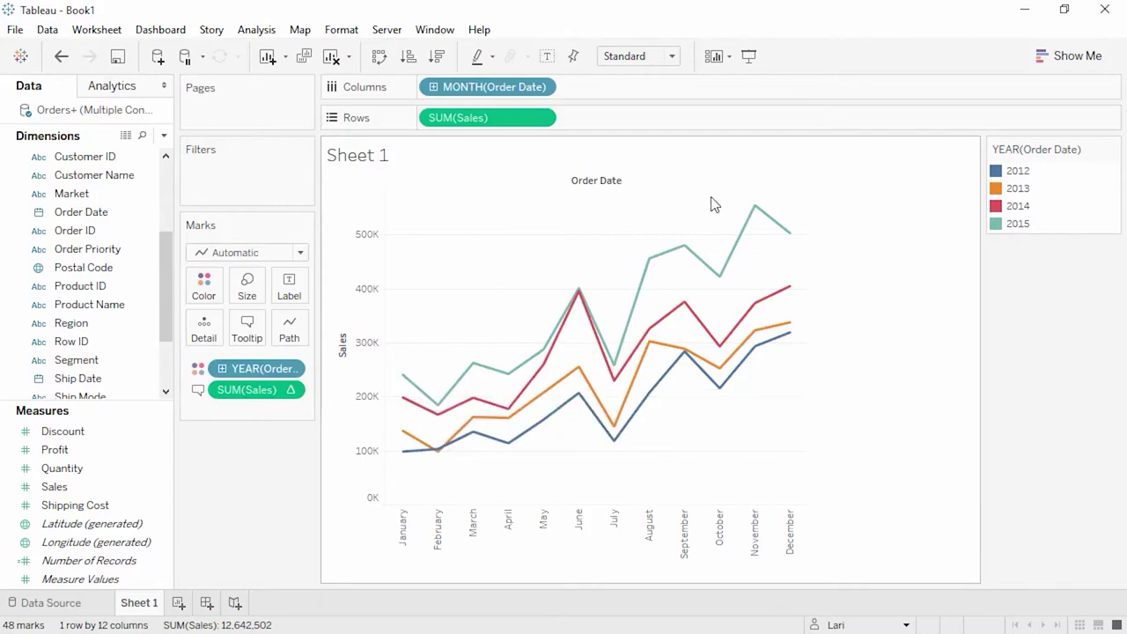
{"action": "mouse_move", "coordinate": [754, 212]}
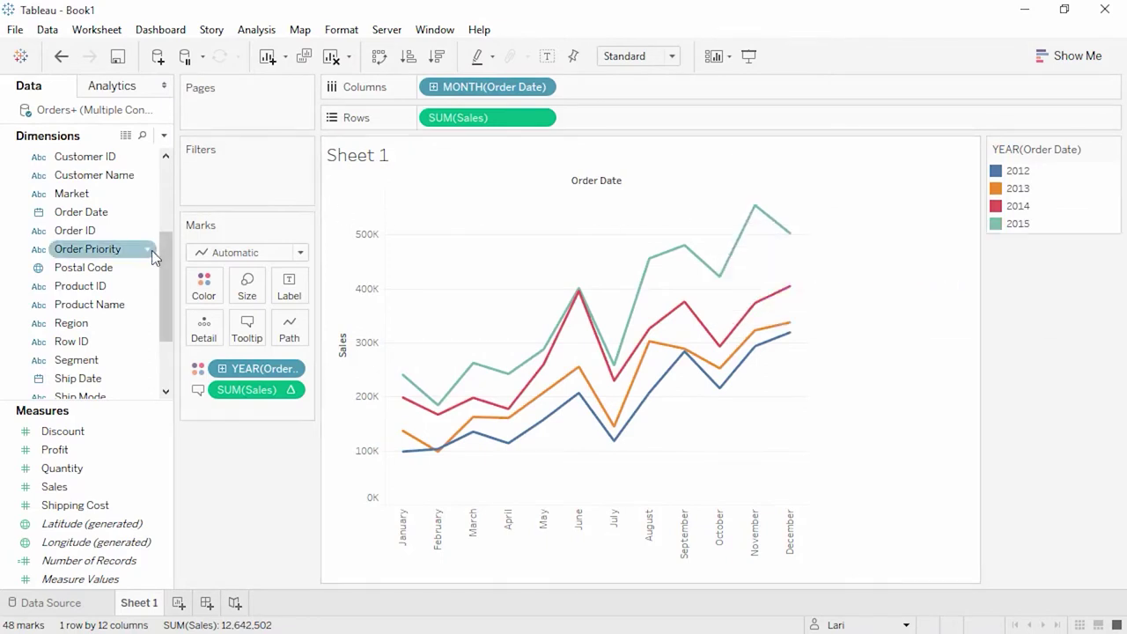
Add Category to Rows before SUM(Sales), giving Furniture, Office Supplies and Technology panes
{"action": "left_click_drag", "start_coordinate": [166, 249], "coordinate": [422, 120]}
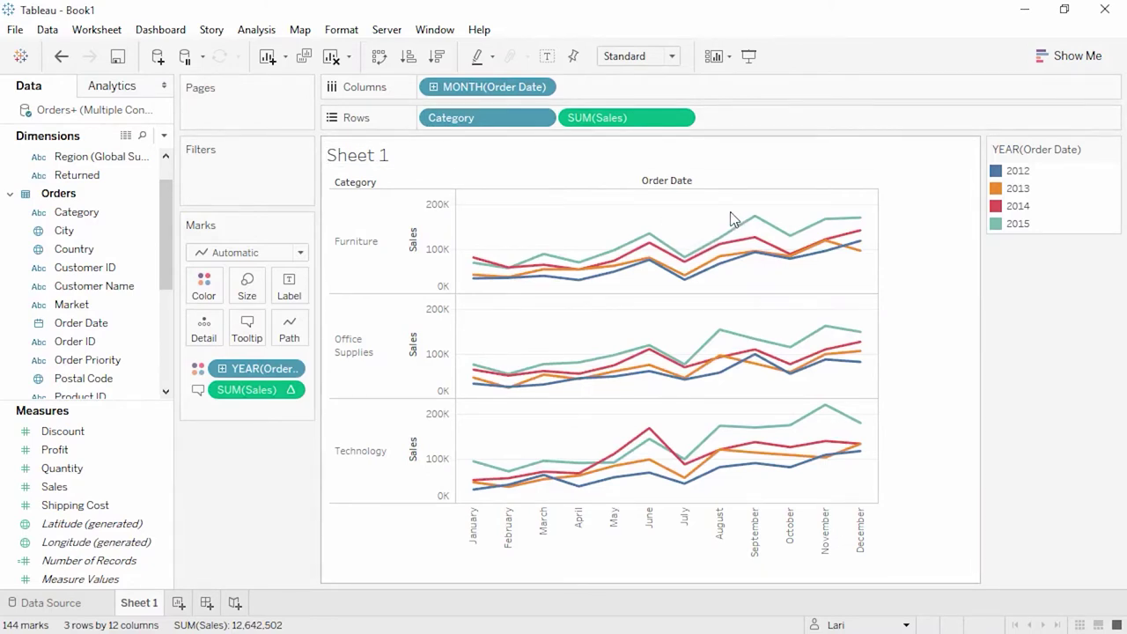
Add a 'Fall Sale' point annotation at the Furniture chart's autumn peak
{"action": "right_click", "coordinate": [706, 227]}
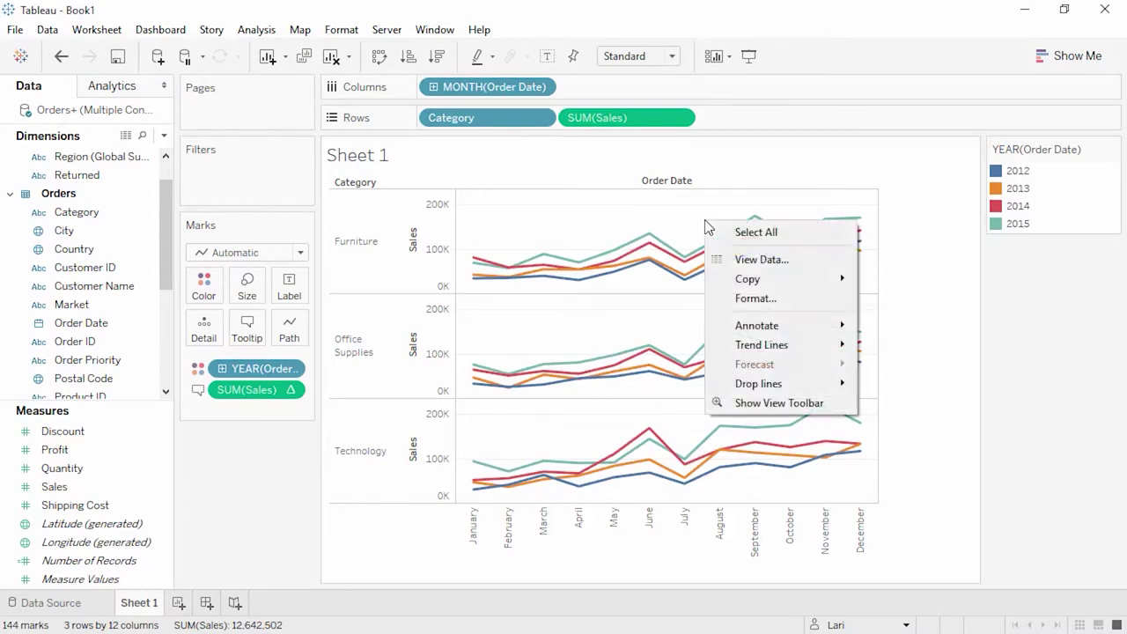
{"action": "mouse_move", "coordinate": [752, 331]}
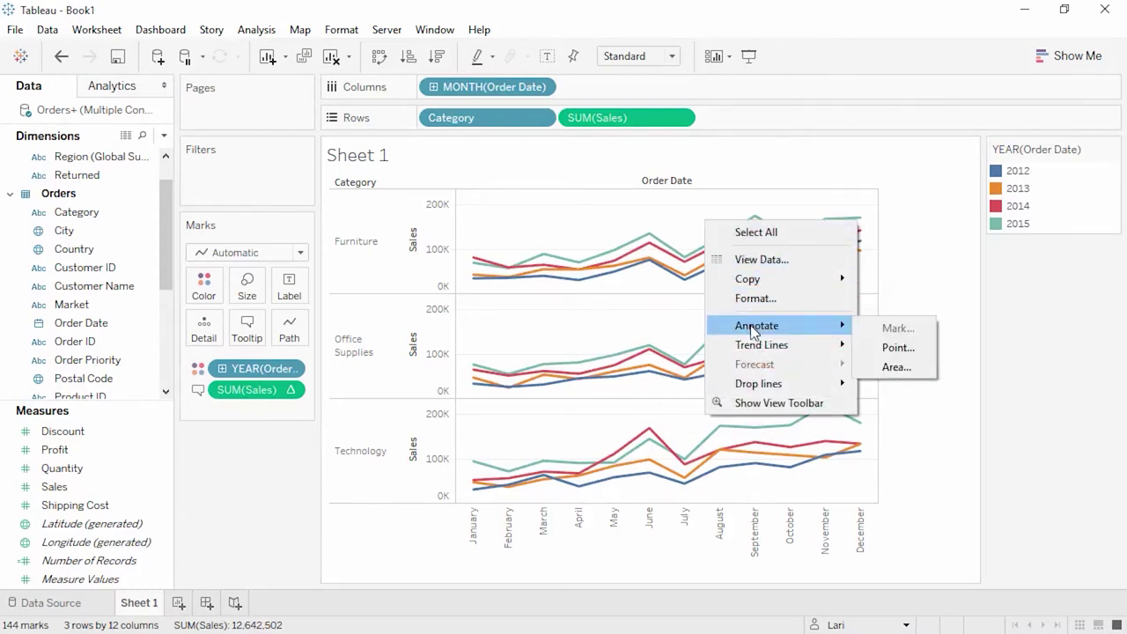
{"action": "left_click", "coordinate": [885, 349]}
{"action": "type", "text": "Fall Sale"}
{"action": "left_click", "coordinate": [700, 443]}
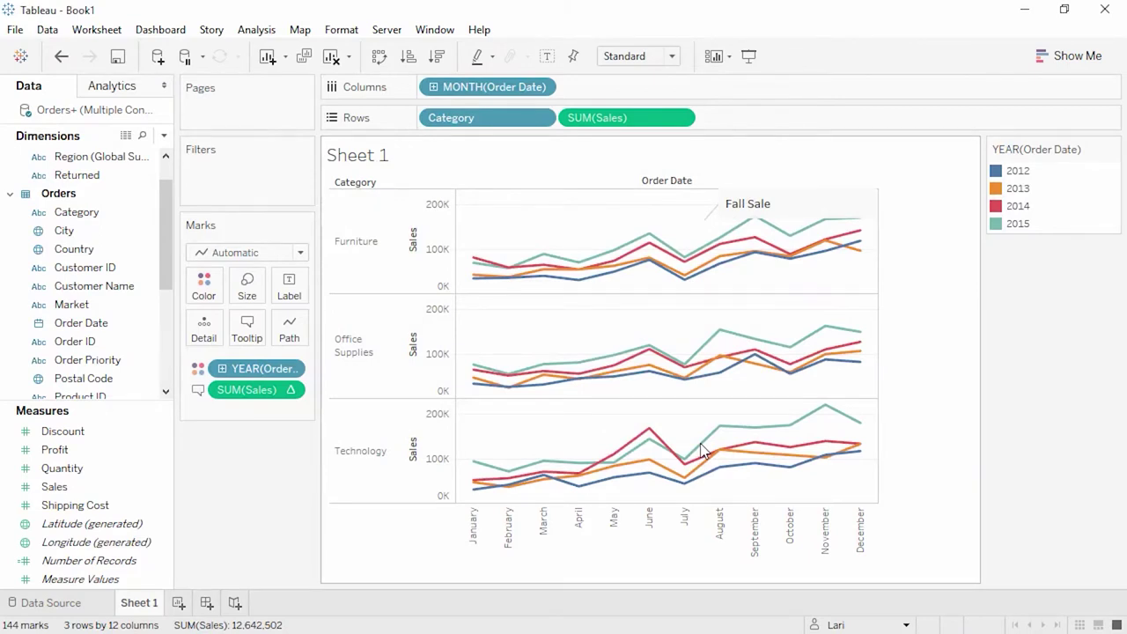
Open the Copy Image settings from the Technology chart and close them without copying
{"action": "right_click", "coordinate": [688, 426]}
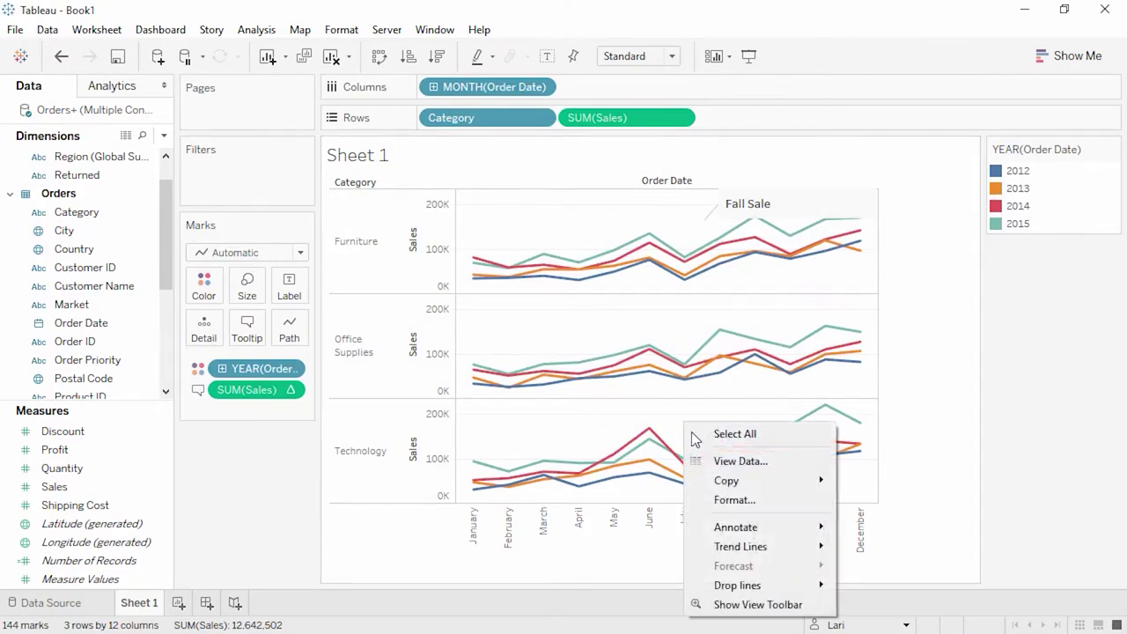
{"action": "mouse_move", "coordinate": [822, 484]}
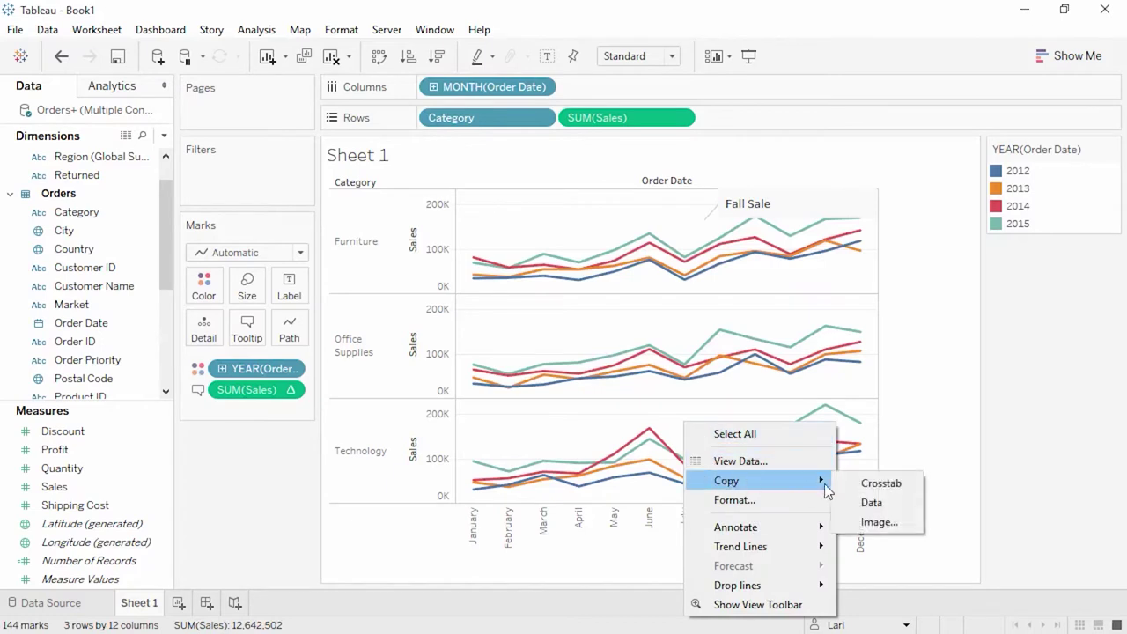
{"action": "left_click", "coordinate": [876, 522]}
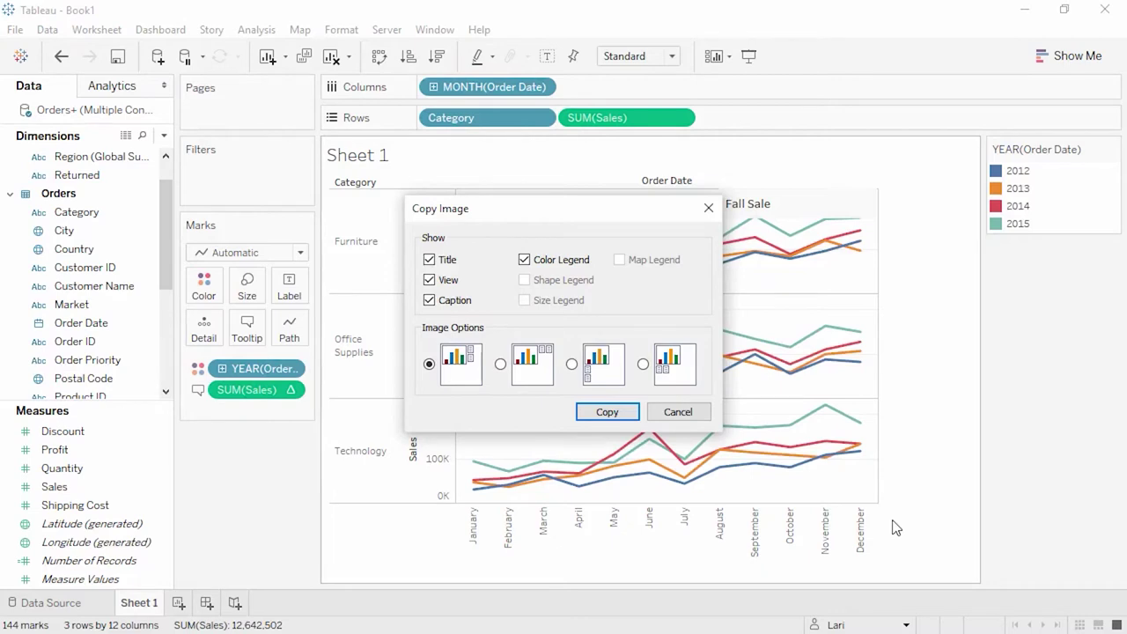
{"action": "left_click", "coordinate": [709, 208]}
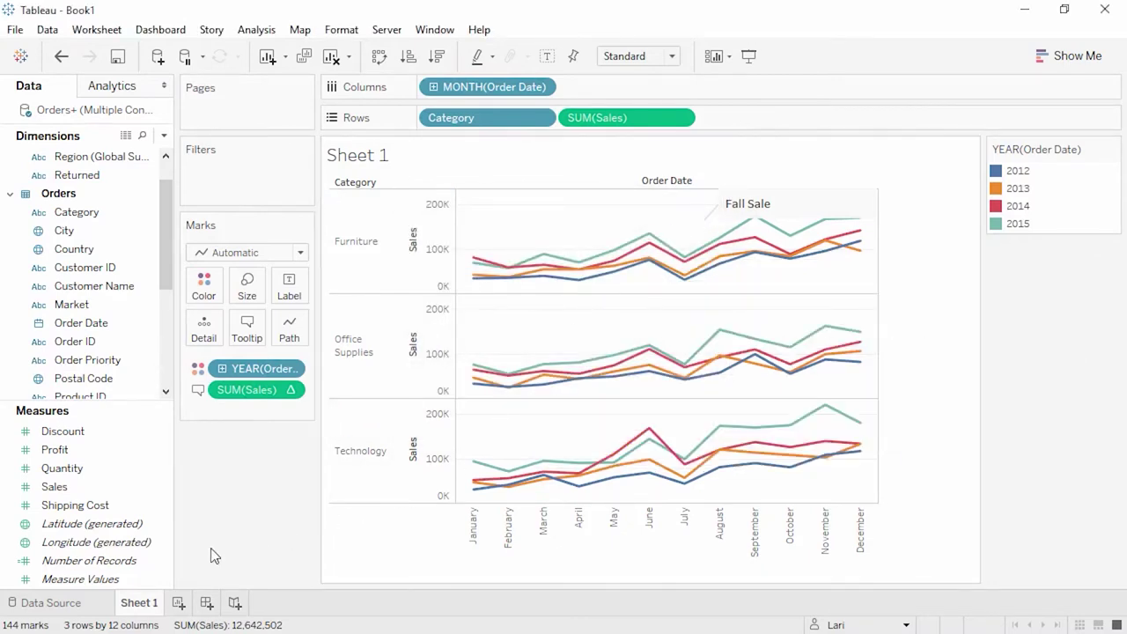
Rename the worksheet to 'Sales Seasonality'
{"action": "double_click", "coordinate": [141, 603]}
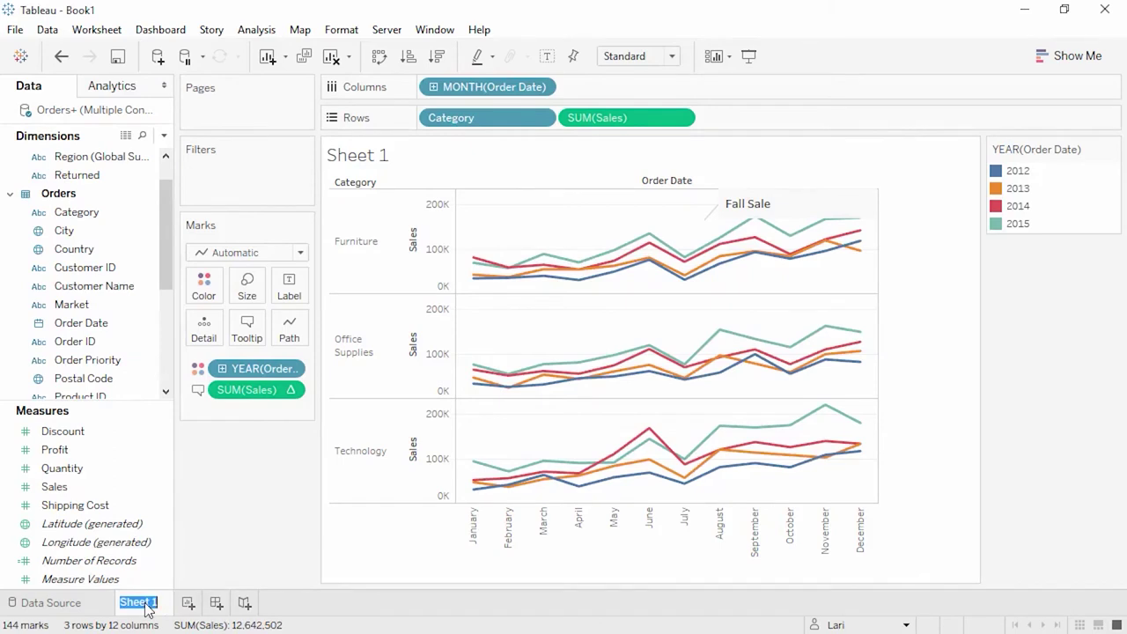
{"action": "type", "text": "Sales Seasonality"}
{"action": "left_click", "coordinate": [191, 584]}
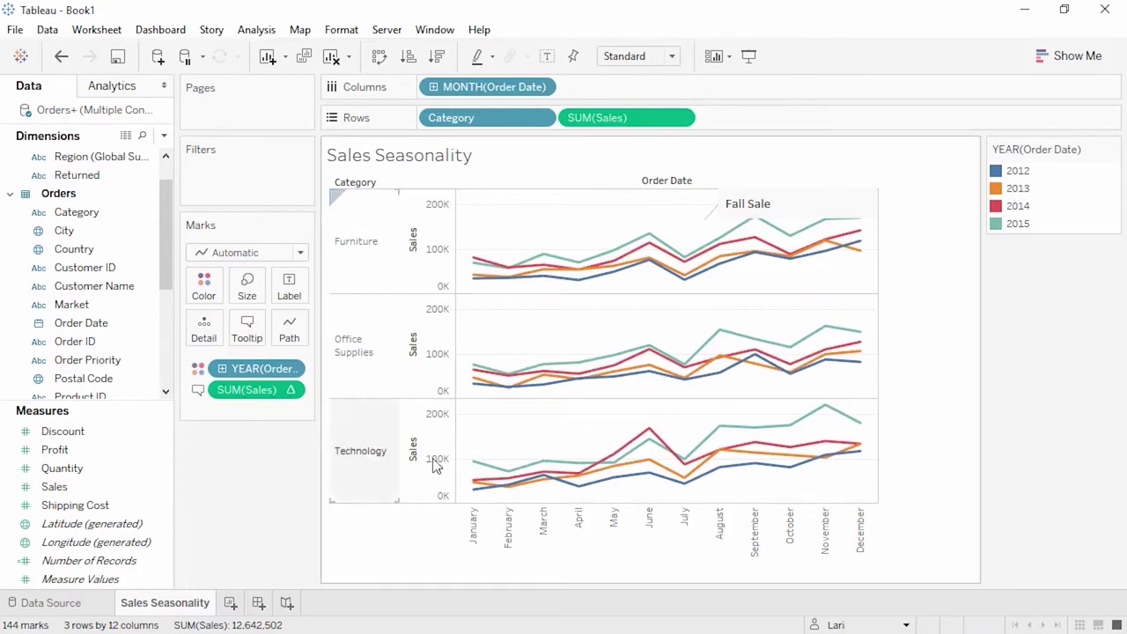
Copy the view's data and minimize Tableau to reveal the blank Excel workbook
{"action": "right_click", "coordinate": [498, 438]}
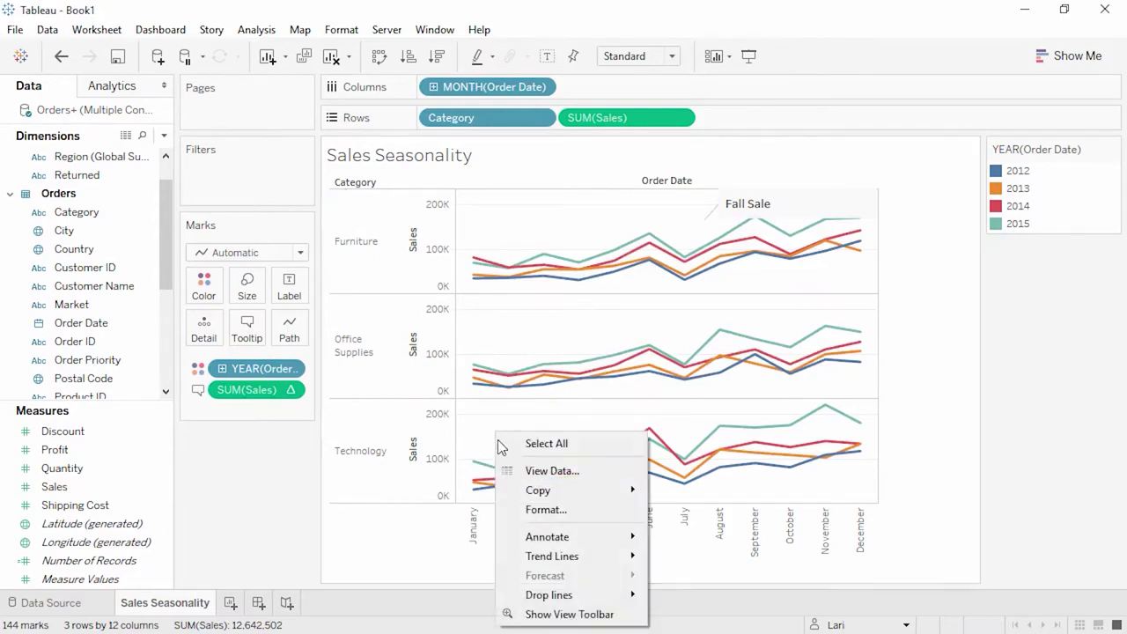
{"action": "mouse_move", "coordinate": [521, 491]}
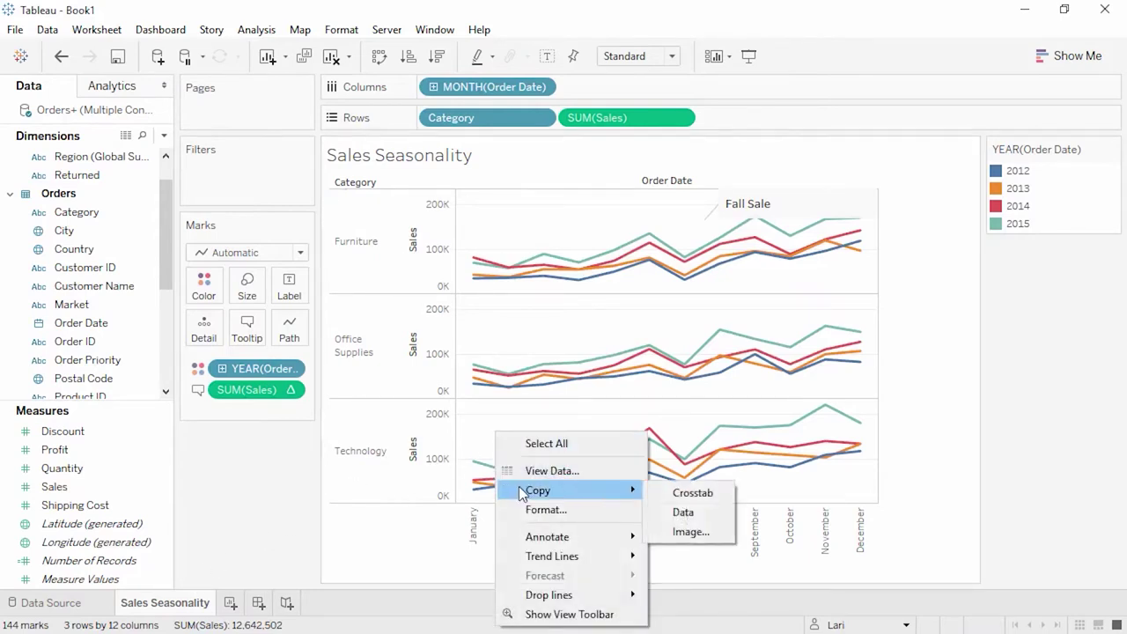
{"action": "left_click", "coordinate": [687, 515]}
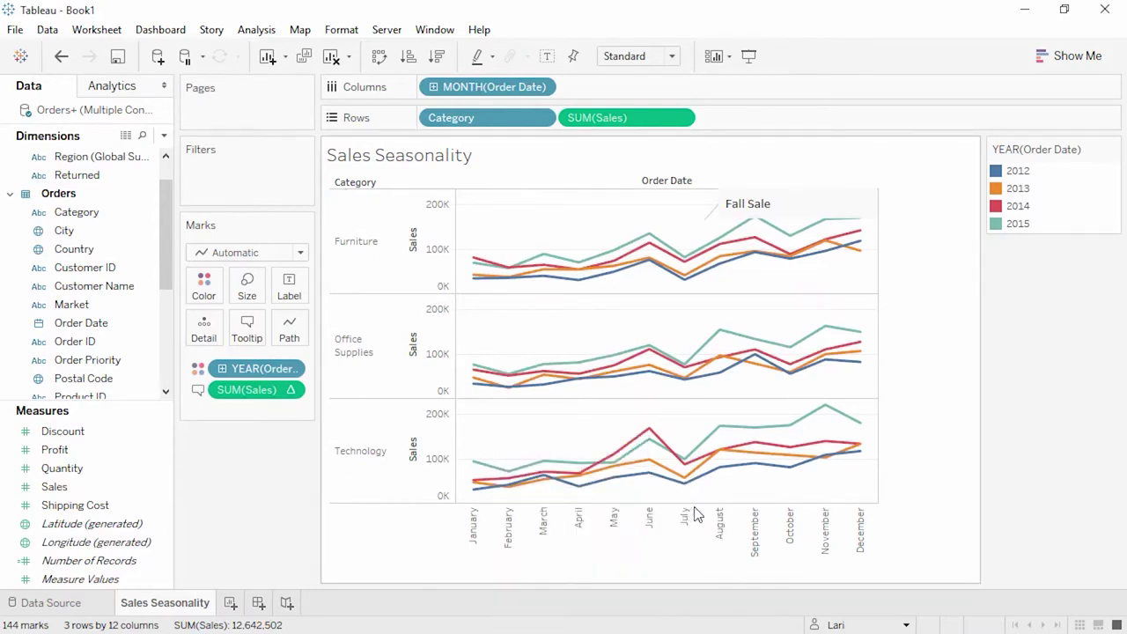
{"action": "left_click", "coordinate": [1025, 10]}
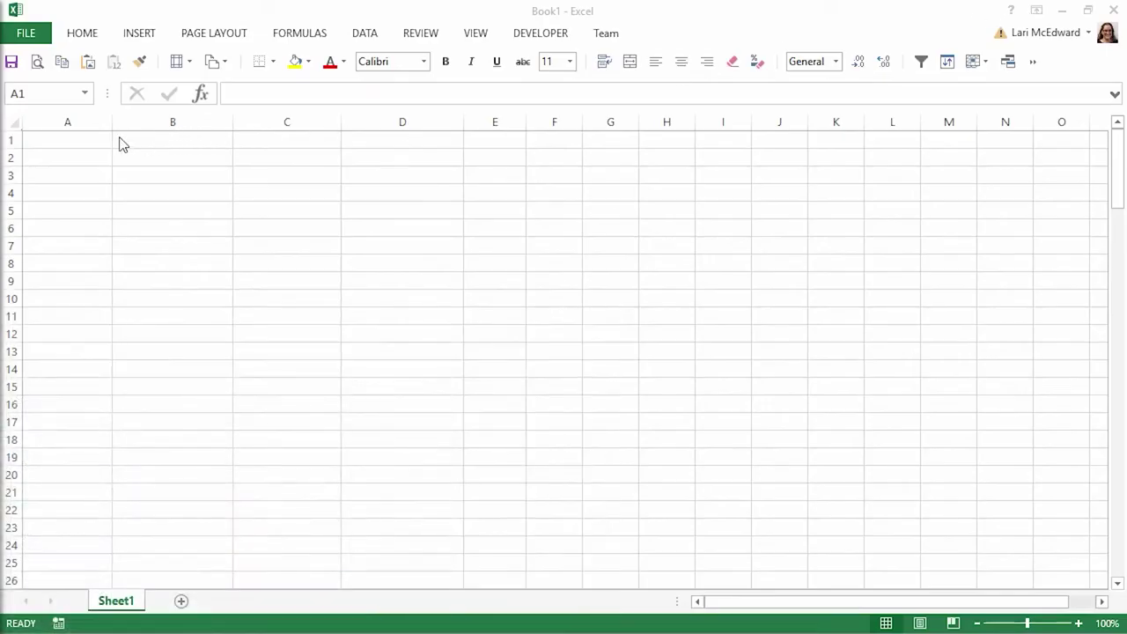
Paste the Tableau data into Book1 at A1, select column D, then minimize Excel
{"action": "left_click", "coordinate": [92, 141]}
{"action": "key", "text": "ctrl+v"}
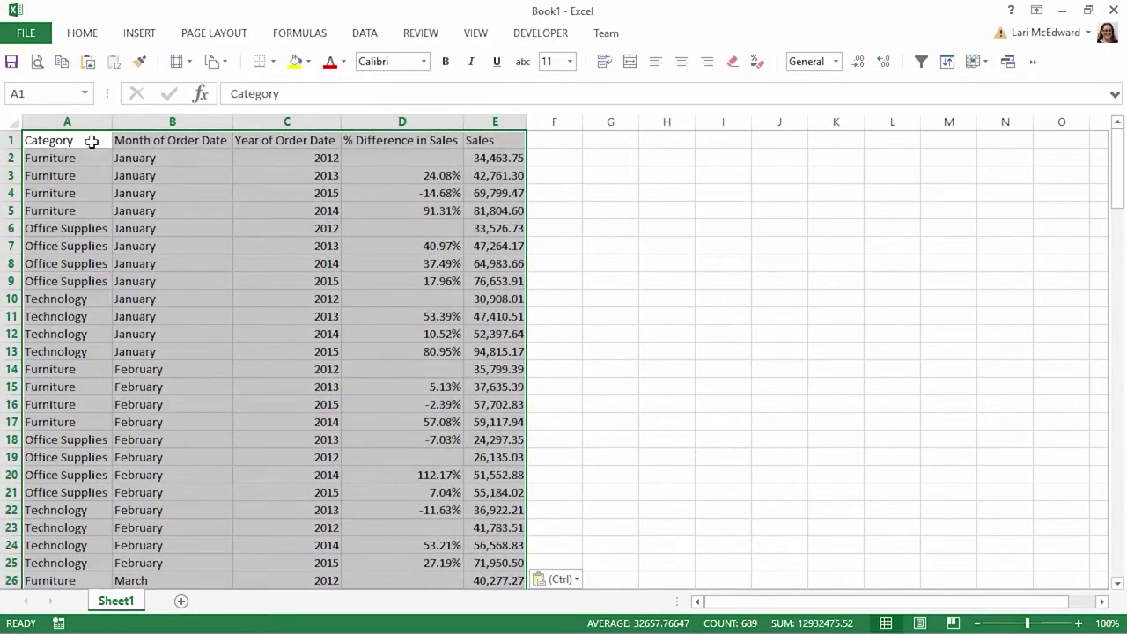
{"action": "left_click", "coordinate": [374, 121]}
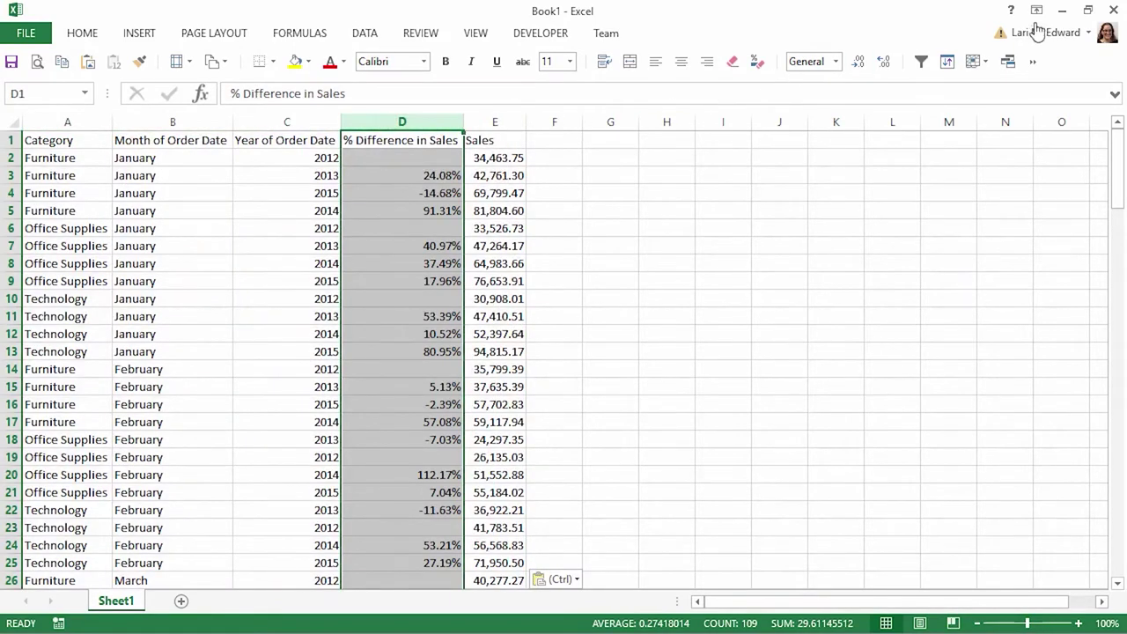
{"action": "left_click", "coordinate": [1063, 11]}
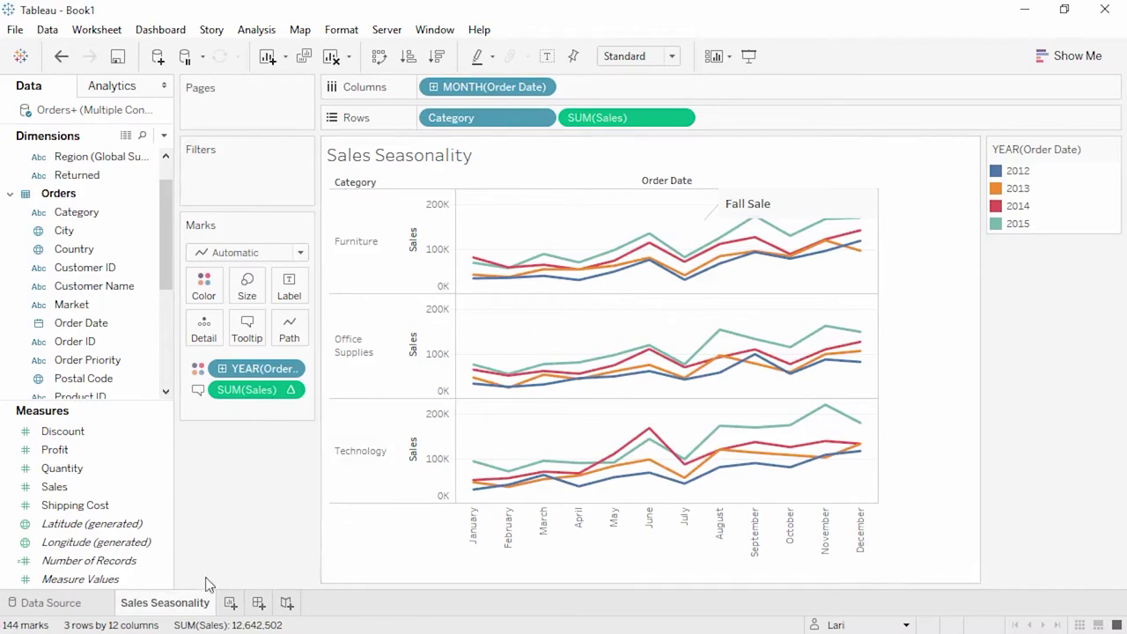
Duplicate Sales Seasonality as a crosstab, swap rows and columns, and move Category to Rows
{"action": "right_click", "coordinate": [180, 605]}
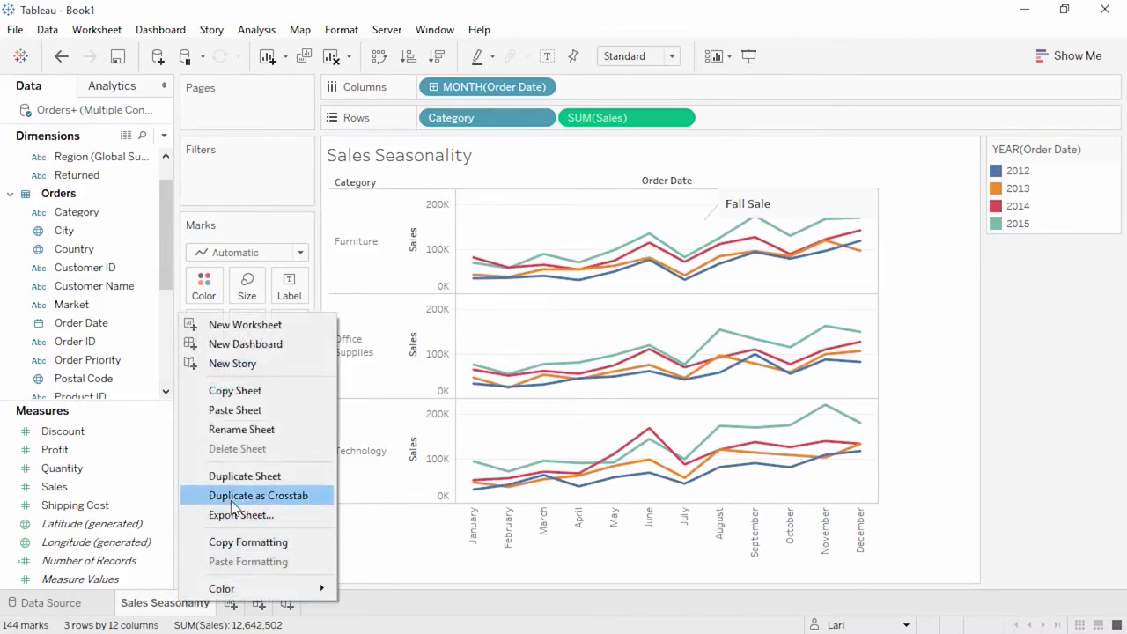
{"action": "left_click", "coordinate": [258, 495]}
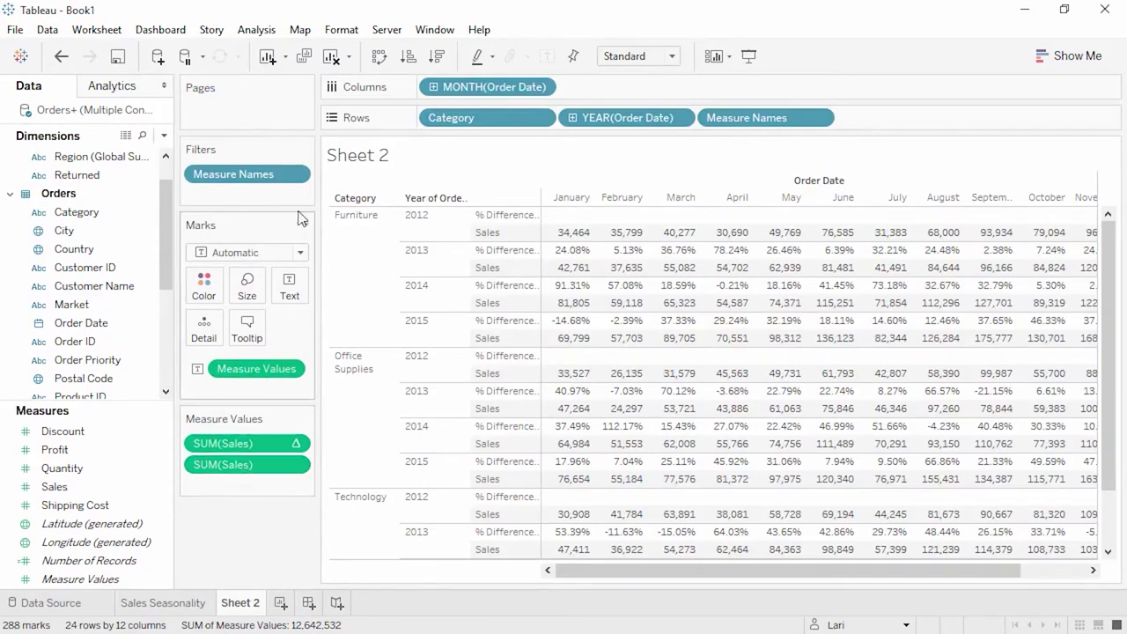
{"action": "left_click", "coordinate": [377, 58]}
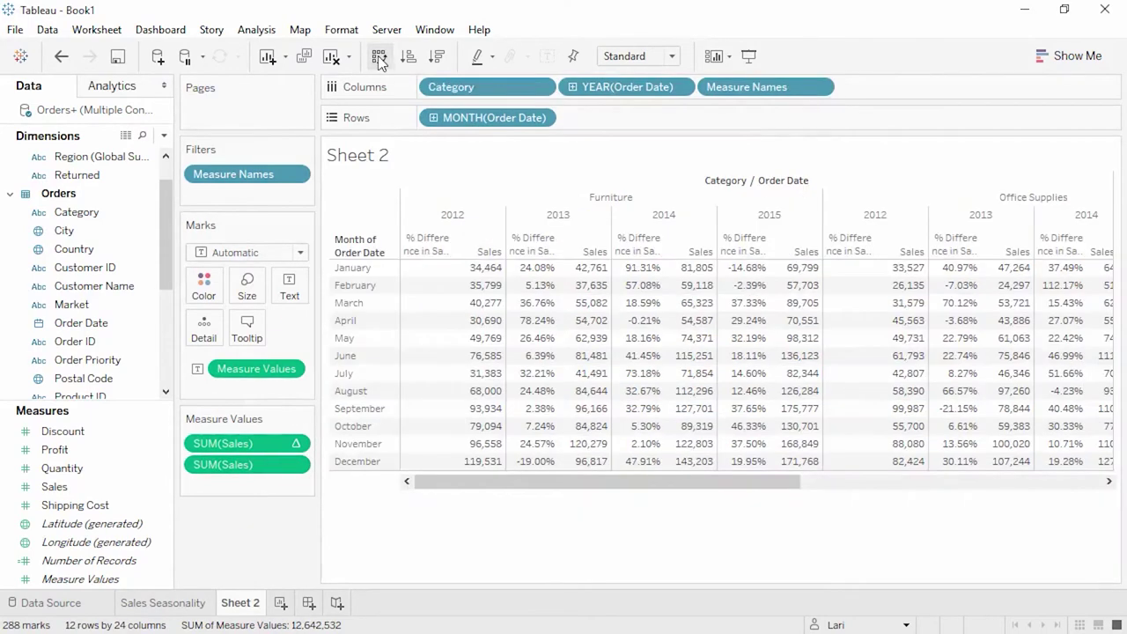
{"action": "left_click_drag", "start_coordinate": [476, 87], "coordinate": [597, 128]}
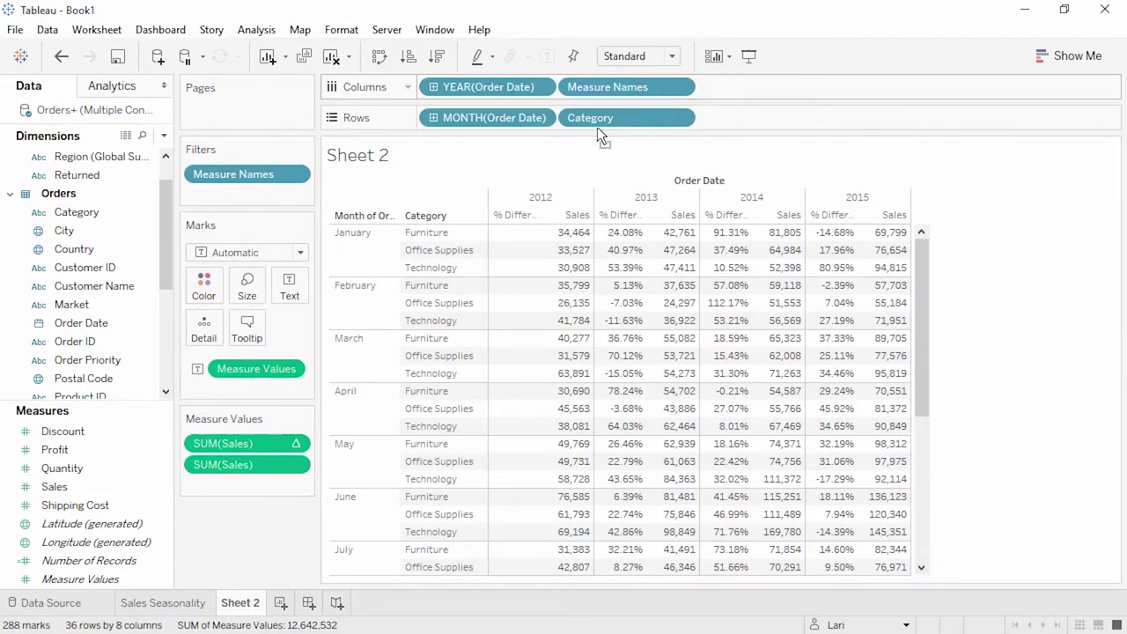
Hide the Sheet 2 title and fit the crosstab to Entire View
{"action": "right_click", "coordinate": [515, 159]}
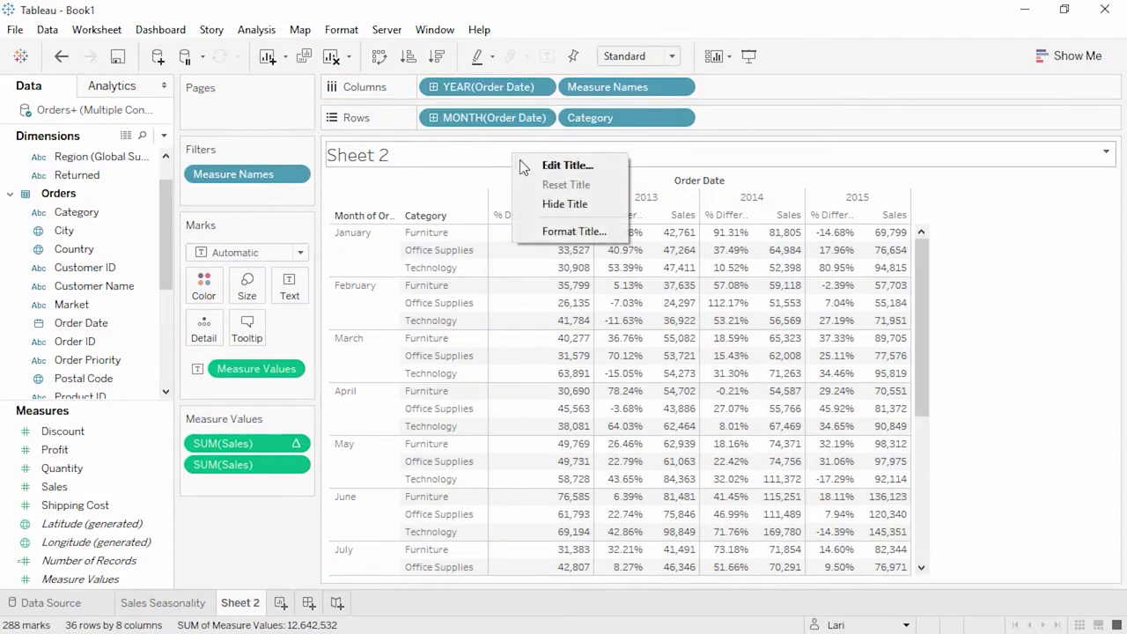
{"action": "left_click", "coordinate": [581, 203]}
{"action": "left_click", "coordinate": [659, 57]}
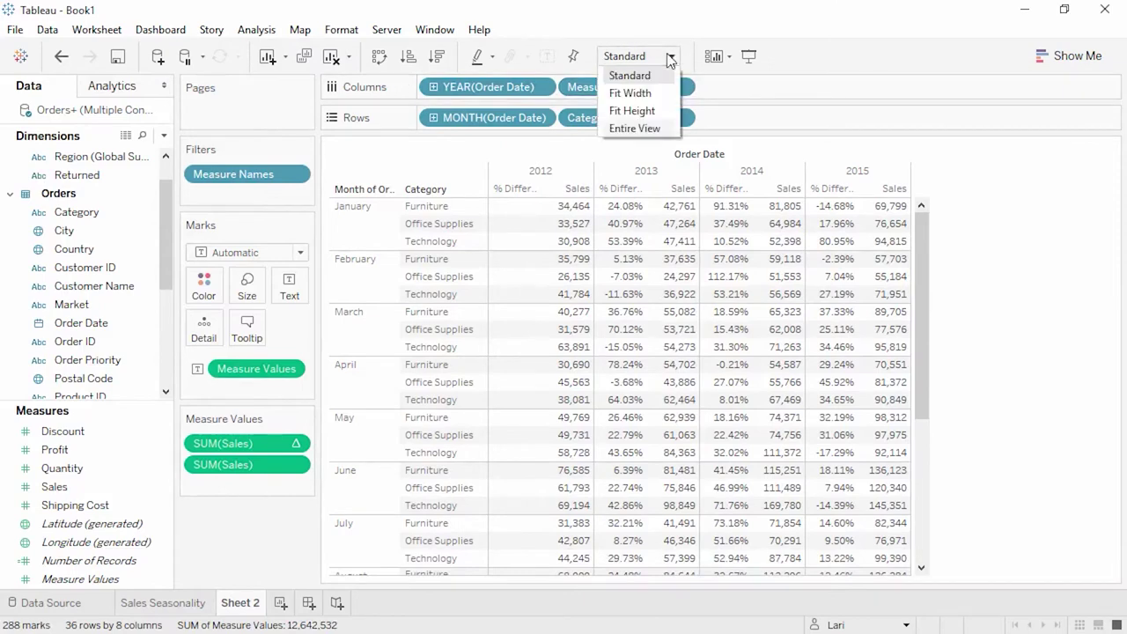
{"action": "left_click", "coordinate": [639, 126]}
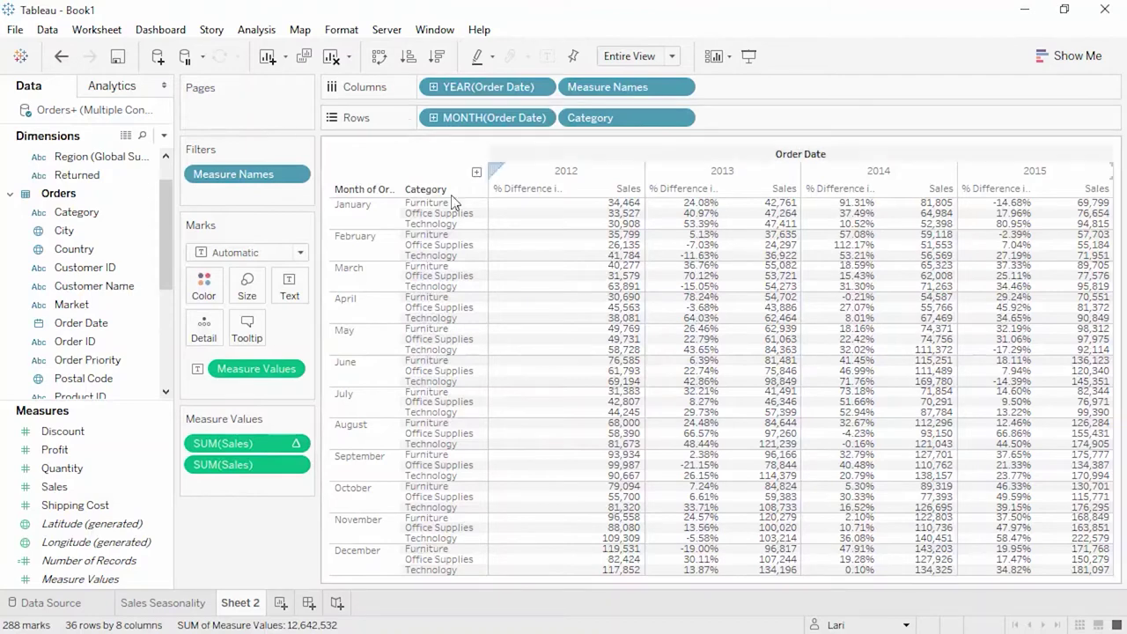
Colour the table by Profit with a stepped Green-Gold palette of 6 steps
{"action": "left_click_drag", "start_coordinate": [61, 449], "coordinate": [208, 297]}
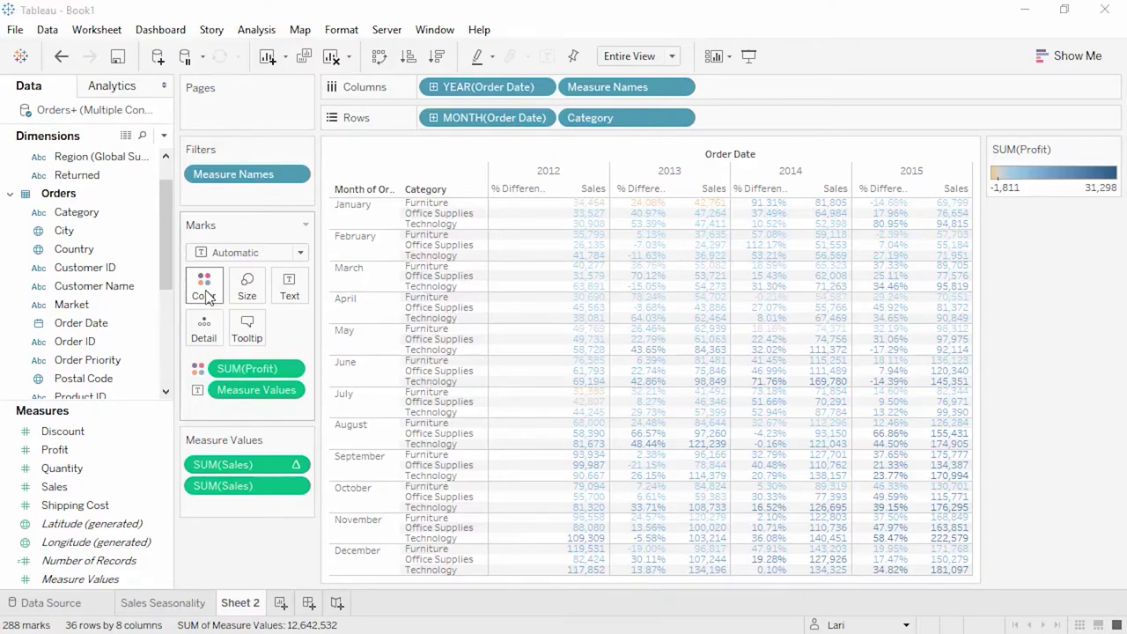
{"action": "left_click", "coordinate": [206, 295]}
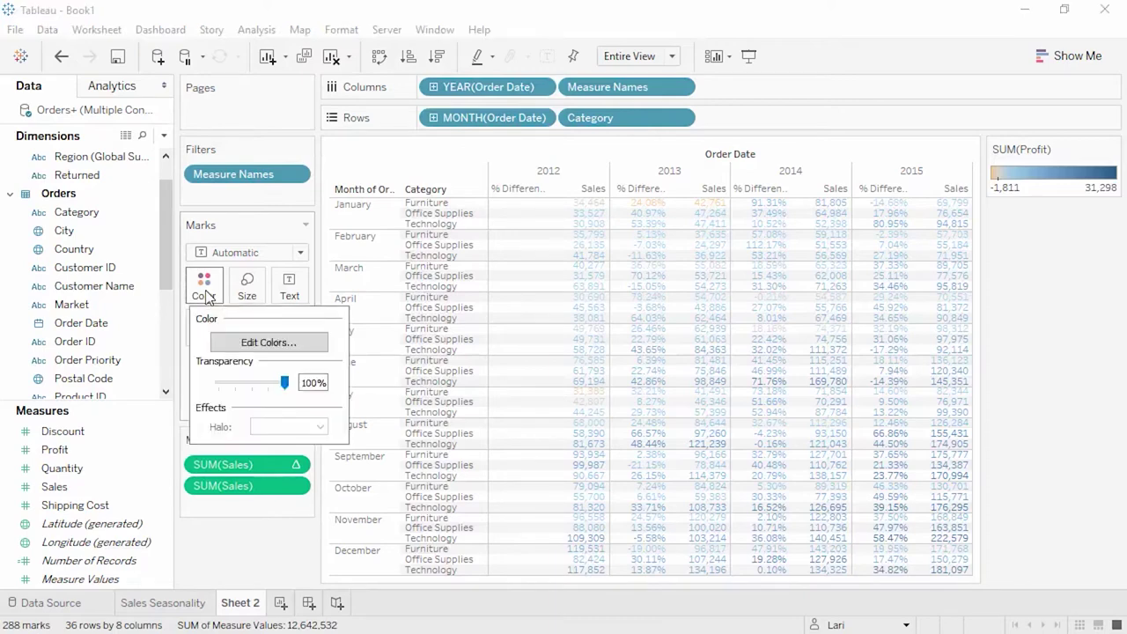
{"action": "left_click", "coordinate": [233, 343]}
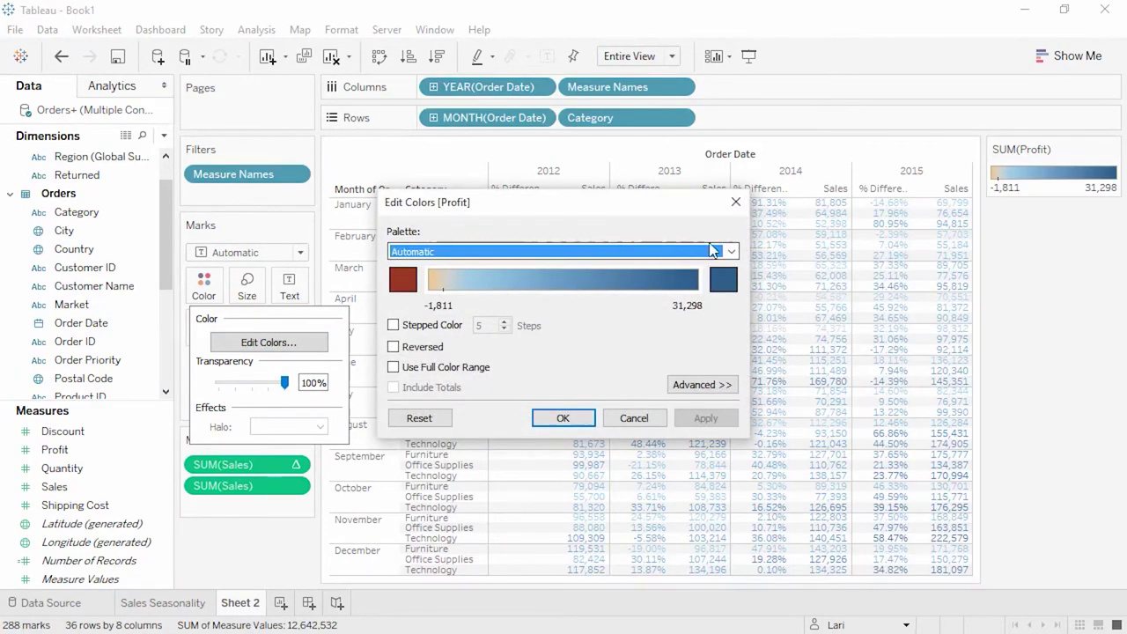
{"action": "left_click", "coordinate": [732, 252]}
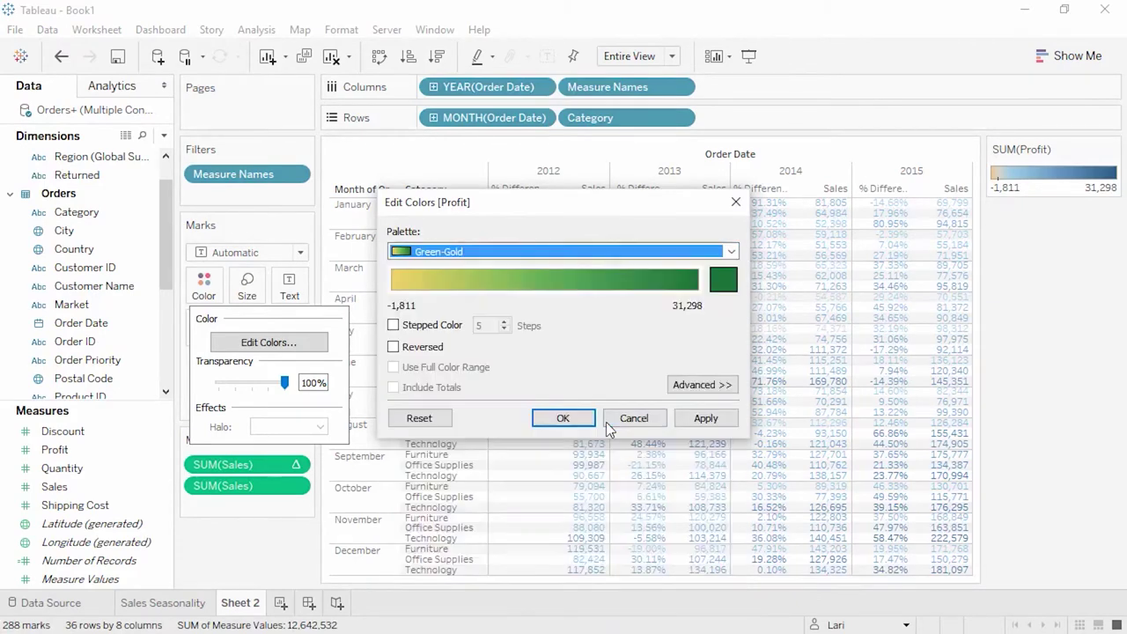
{"action": "left_click", "coordinate": [440, 326]}
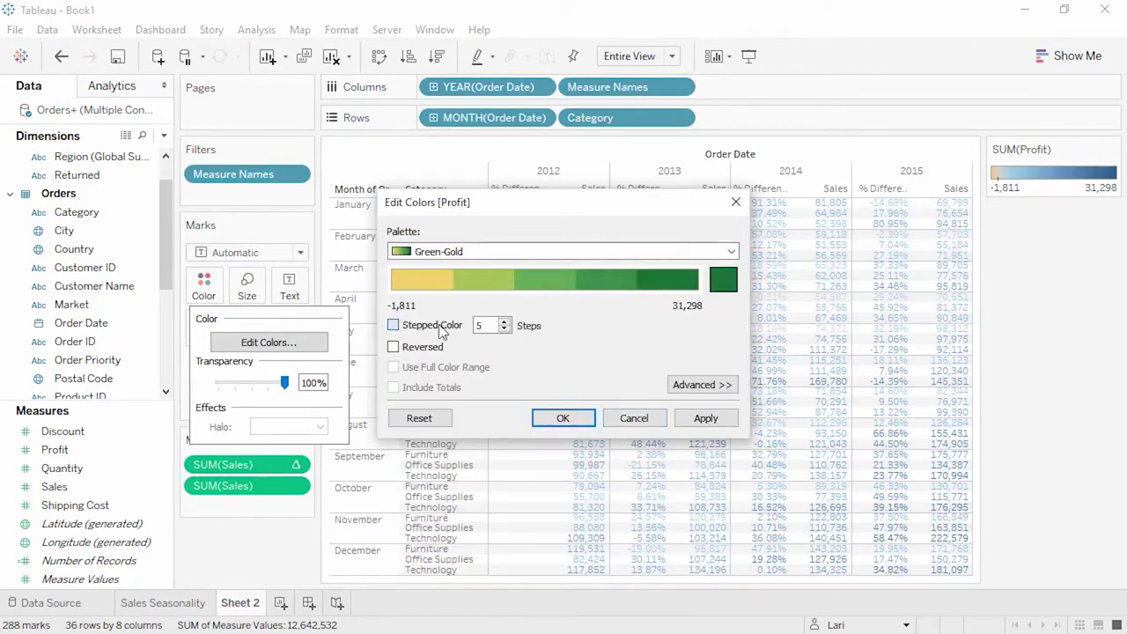
{"action": "left_click", "coordinate": [505, 323]}
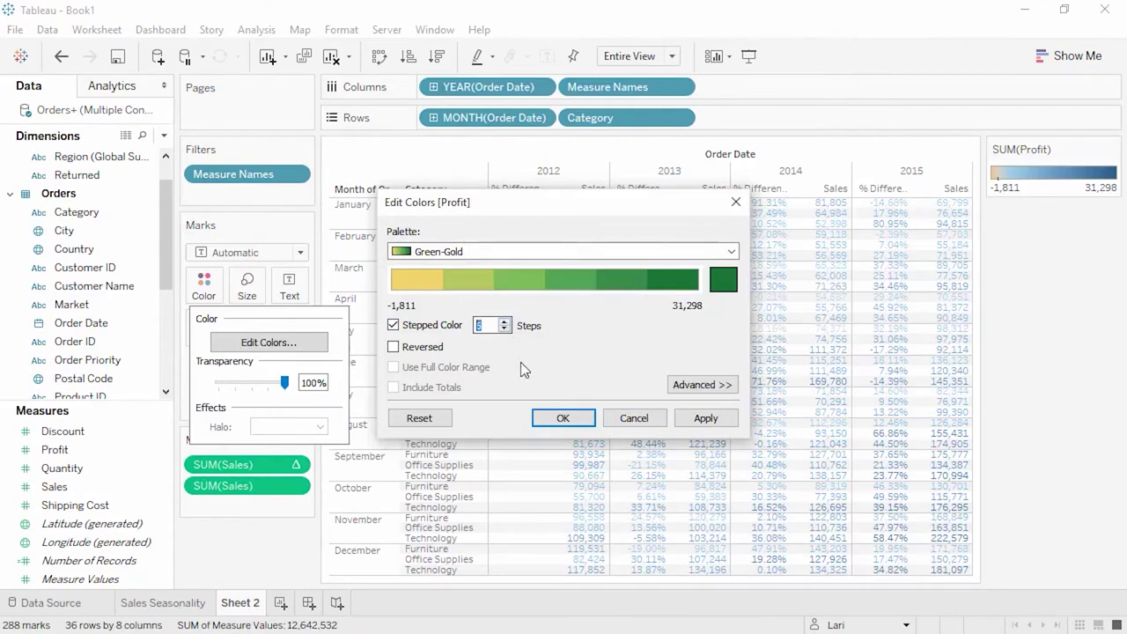
{"action": "left_click", "coordinate": [560, 418]}
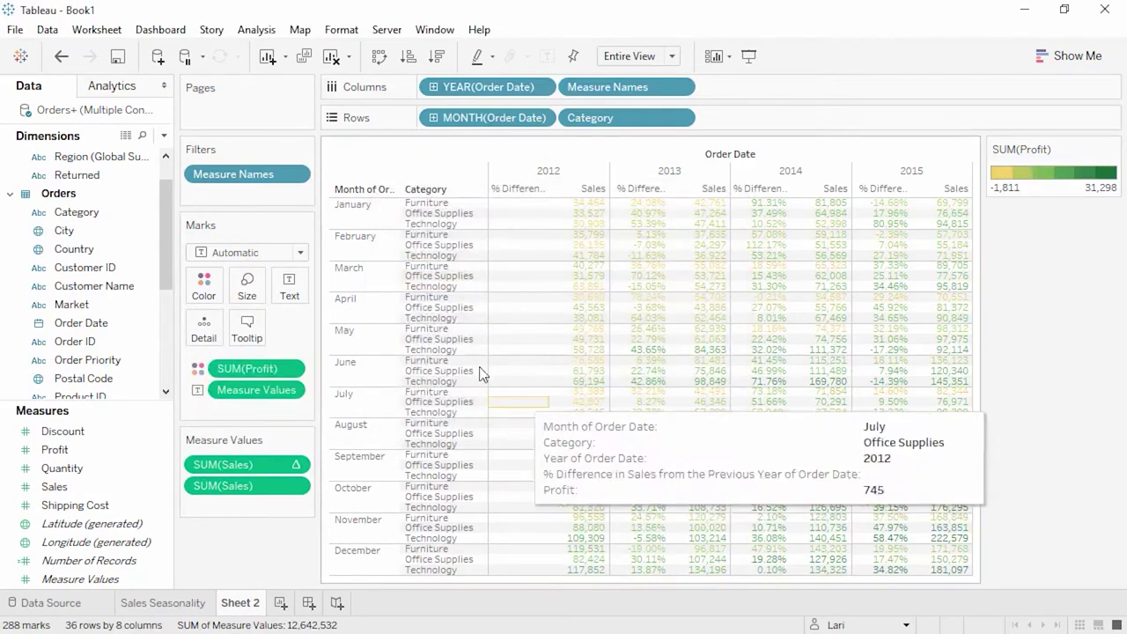
Change the mark type to Square and show mark labels
{"action": "left_click", "coordinate": [292, 255]}
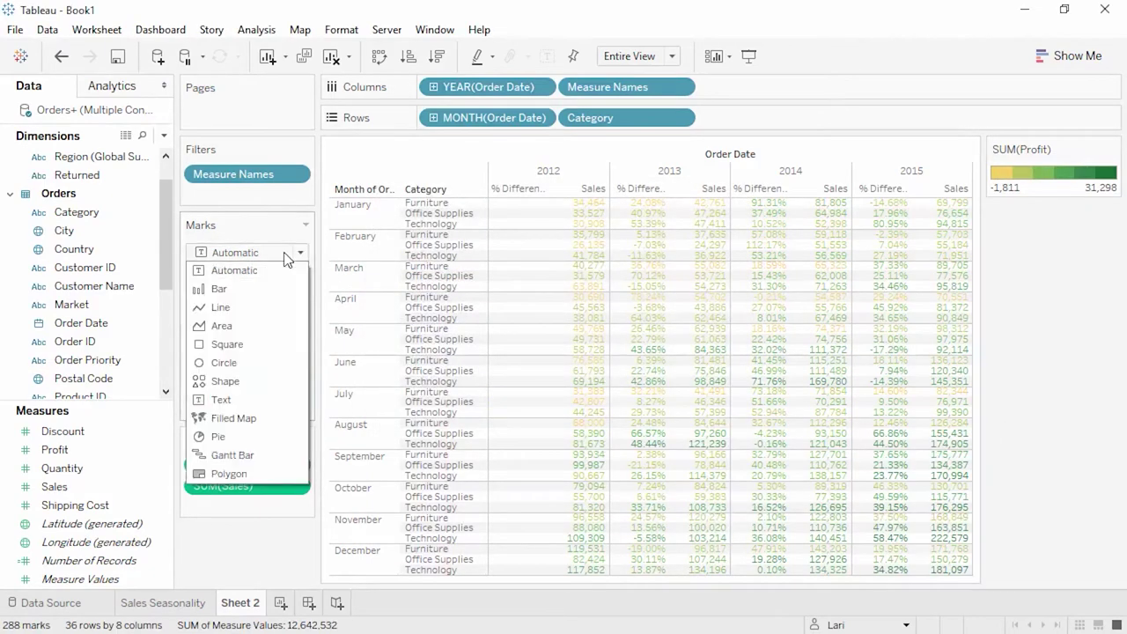
{"action": "left_click", "coordinate": [266, 344]}
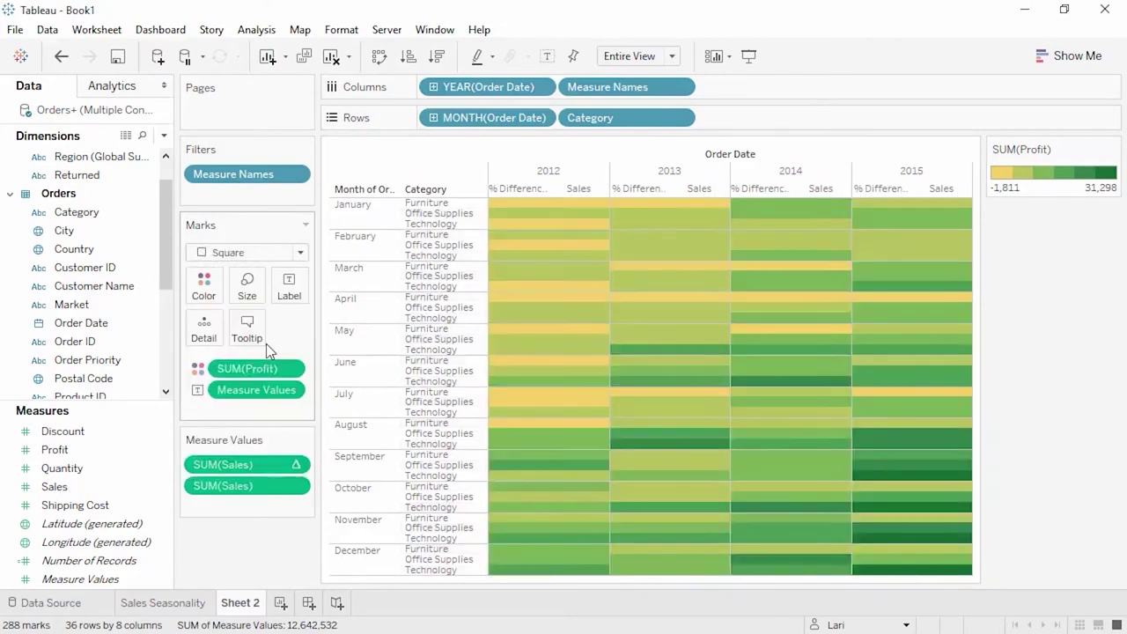
{"action": "left_click", "coordinate": [545, 57]}
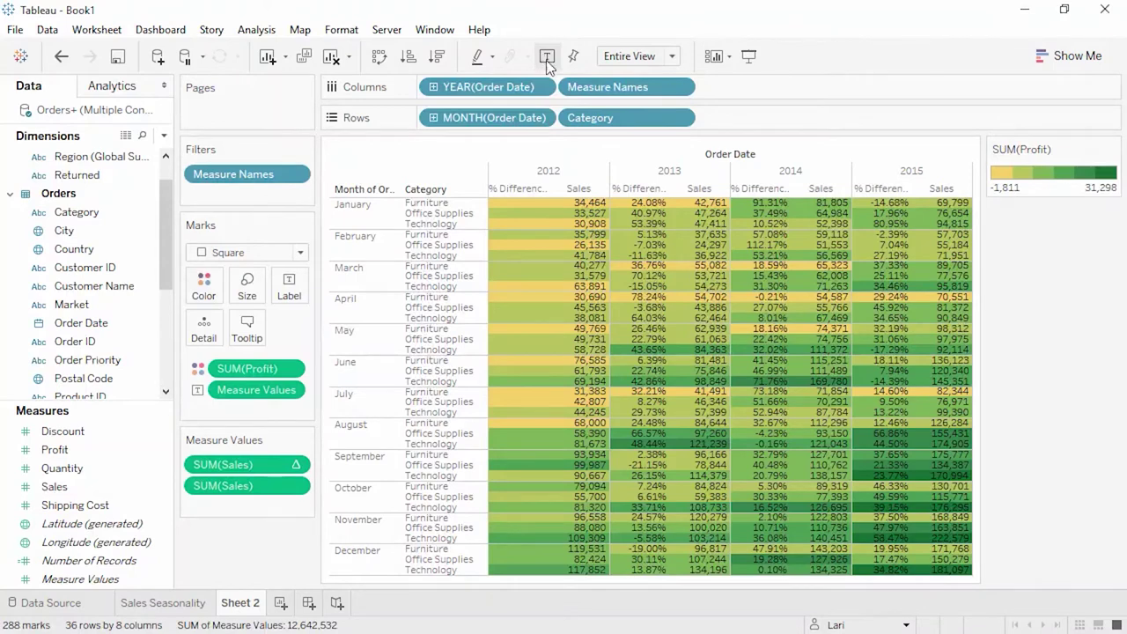
Show a Category highlighter, highlight Office Supplies, then clear the highlight
{"action": "right_click", "coordinate": [587, 117]}
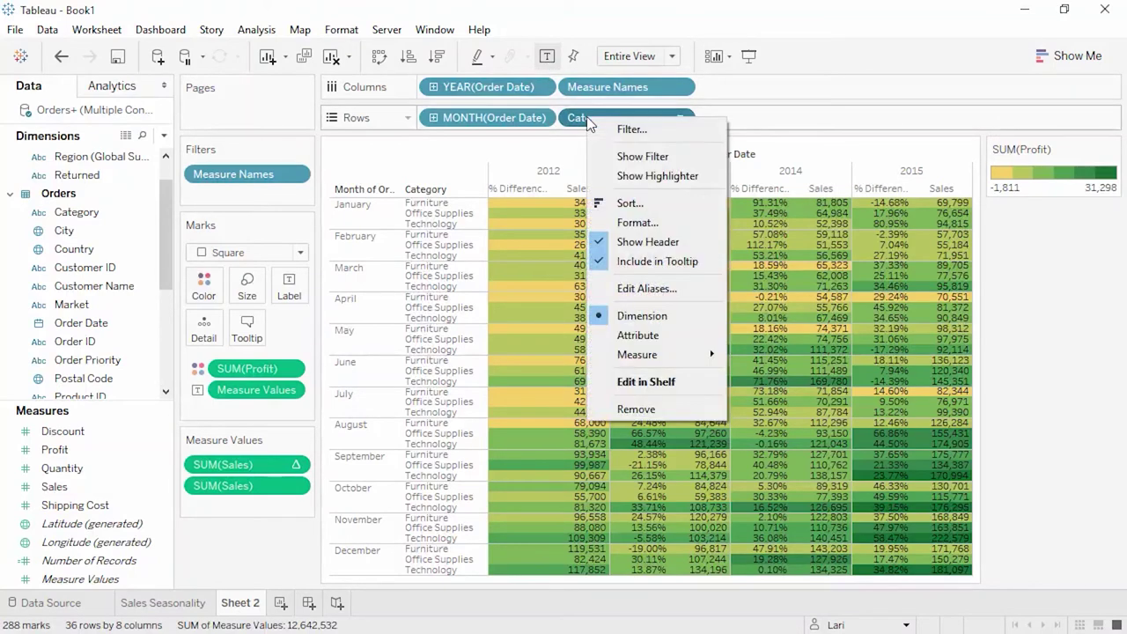
{"action": "left_click", "coordinate": [622, 176]}
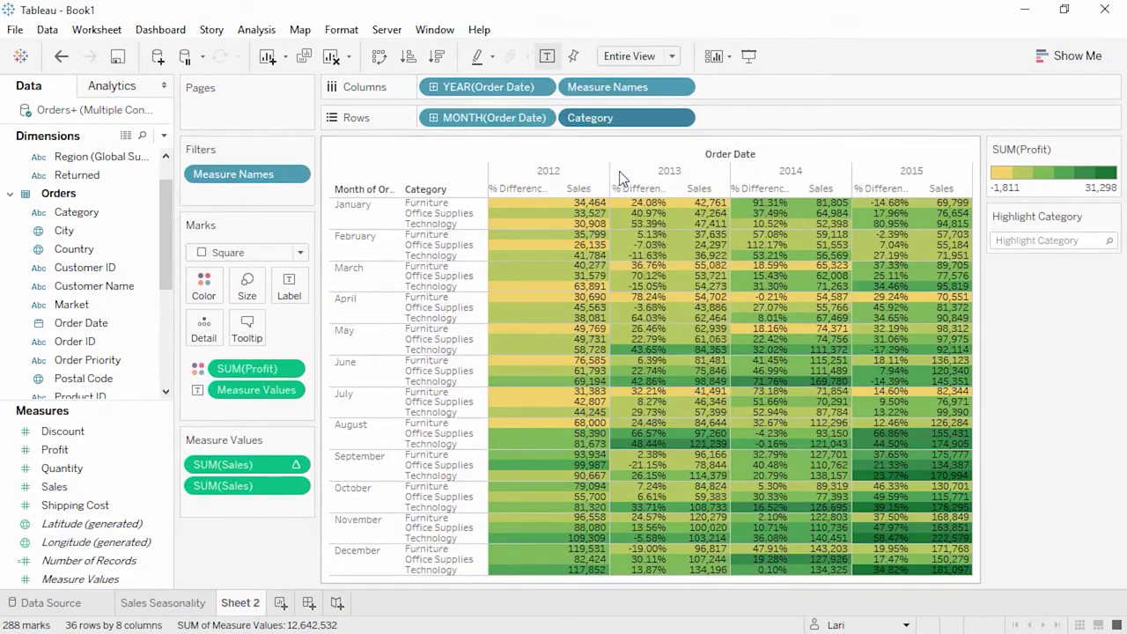
{"action": "left_click", "coordinate": [1037, 241]}
{"action": "left_click", "coordinate": [1036, 286]}
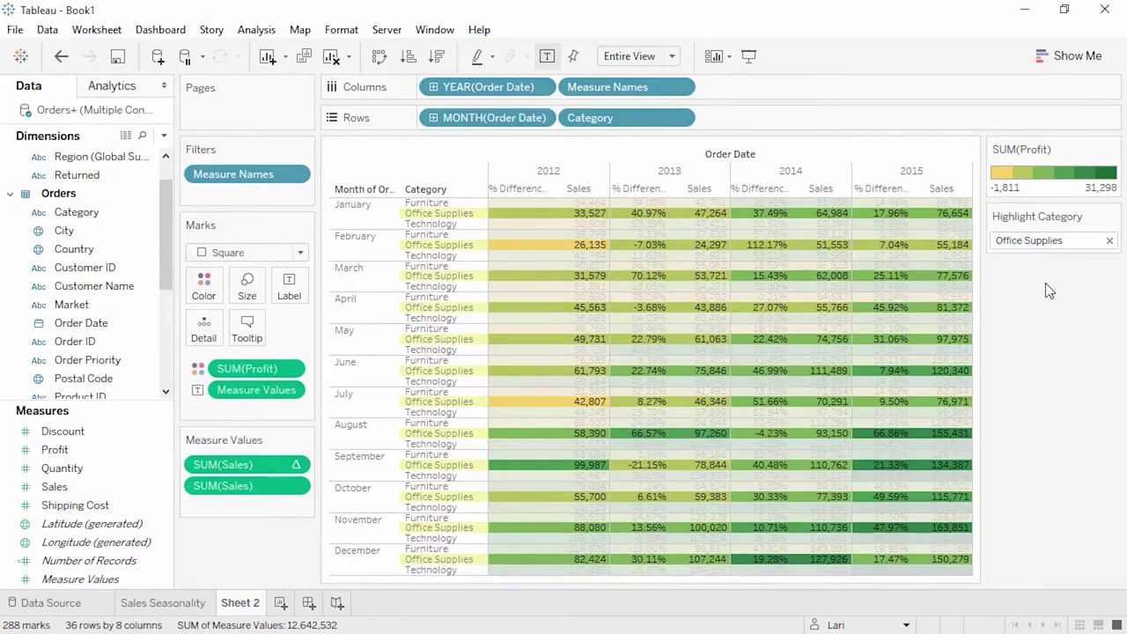
{"action": "left_click", "coordinate": [1068, 240]}
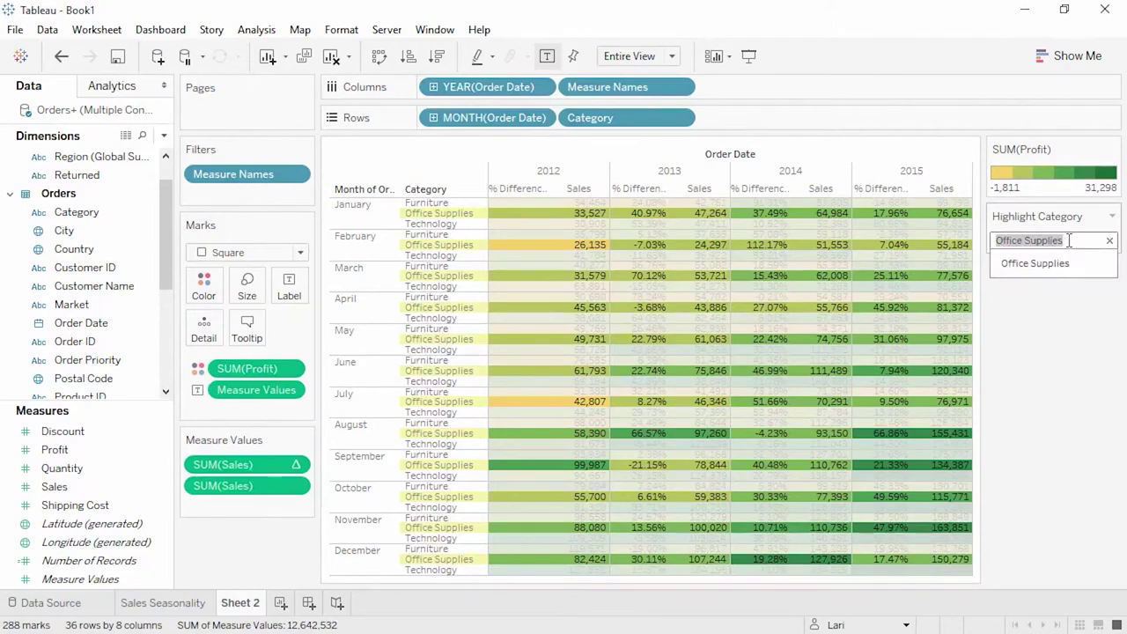
{"action": "left_click", "coordinate": [1109, 240]}
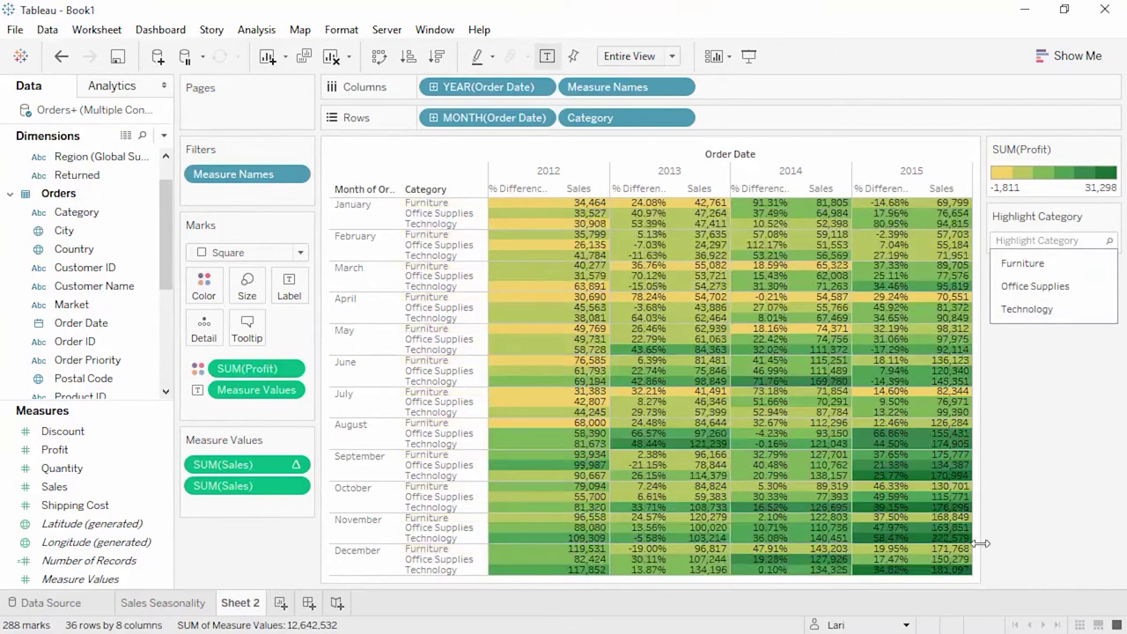
Rename Sheet 2 to 'Crosstab'
{"action": "double_click", "coordinate": [246, 606]}
{"action": "type", "text": "Crosstab"}
{"action": "key", "text": "Return"}
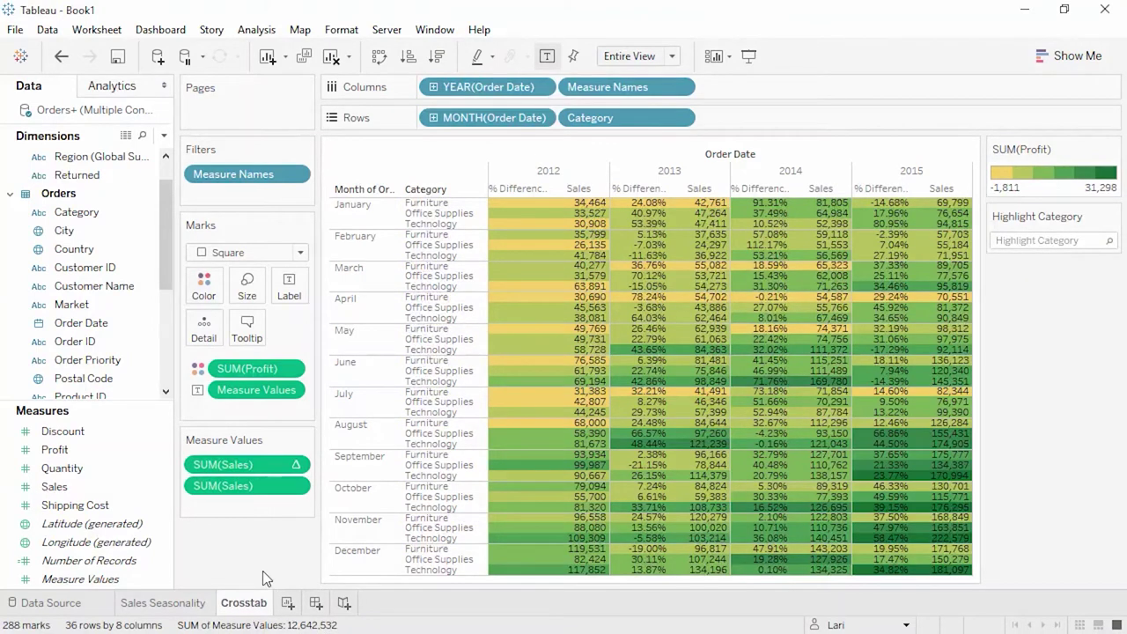
On a new Sheet 3, chart Sales by Country via Show Me, trying a treemap before horizontal bars
{"action": "left_click", "coordinate": [288, 604]}
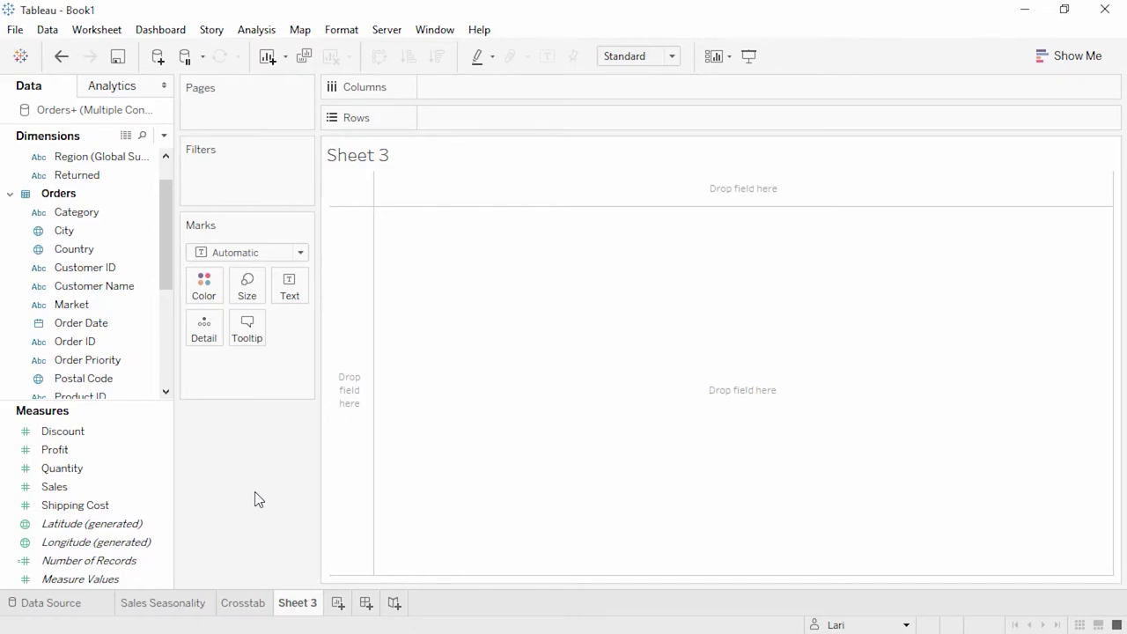
{"action": "left_click", "coordinate": [1064, 57]}
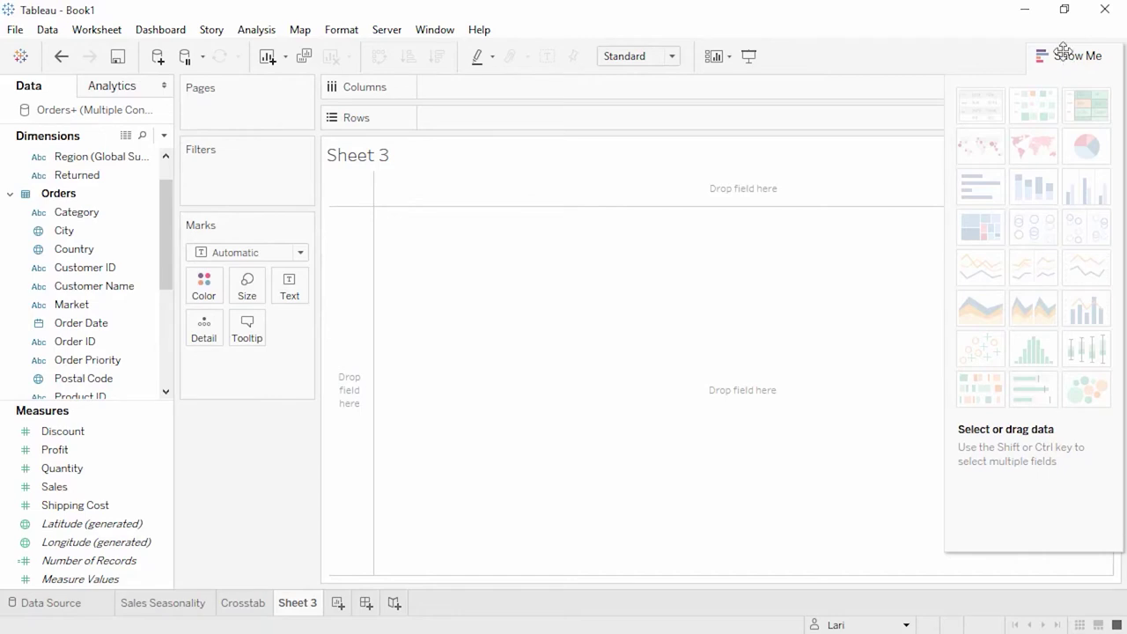
{"action": "left_click", "coordinate": [69, 487]}
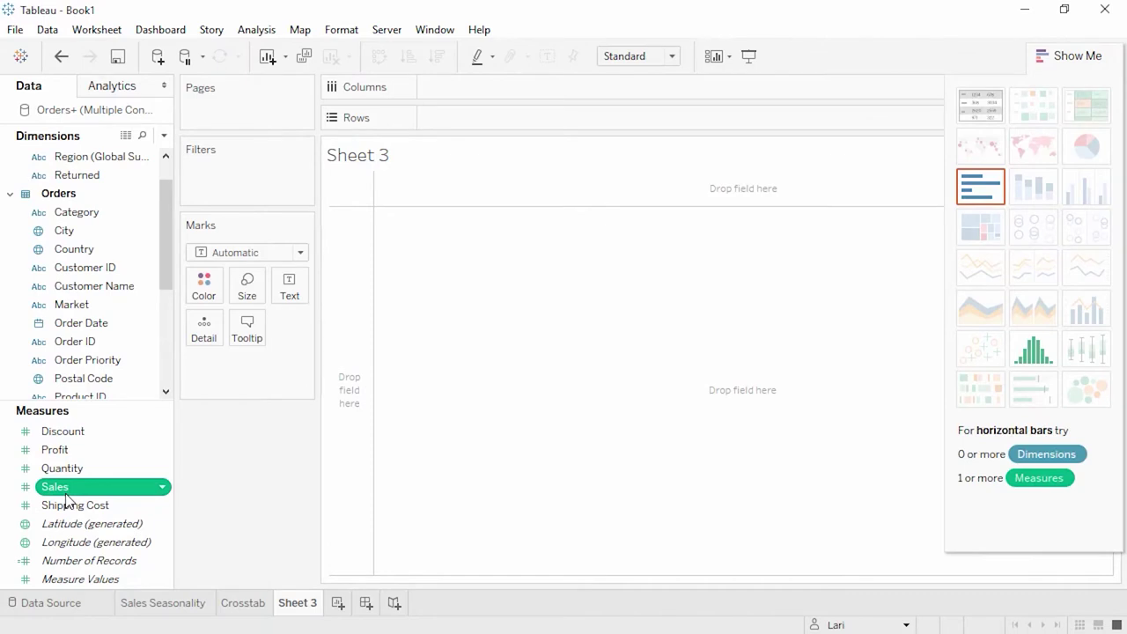
{"action": "left_click", "coordinate": [84, 253], "text": "ctrl"}
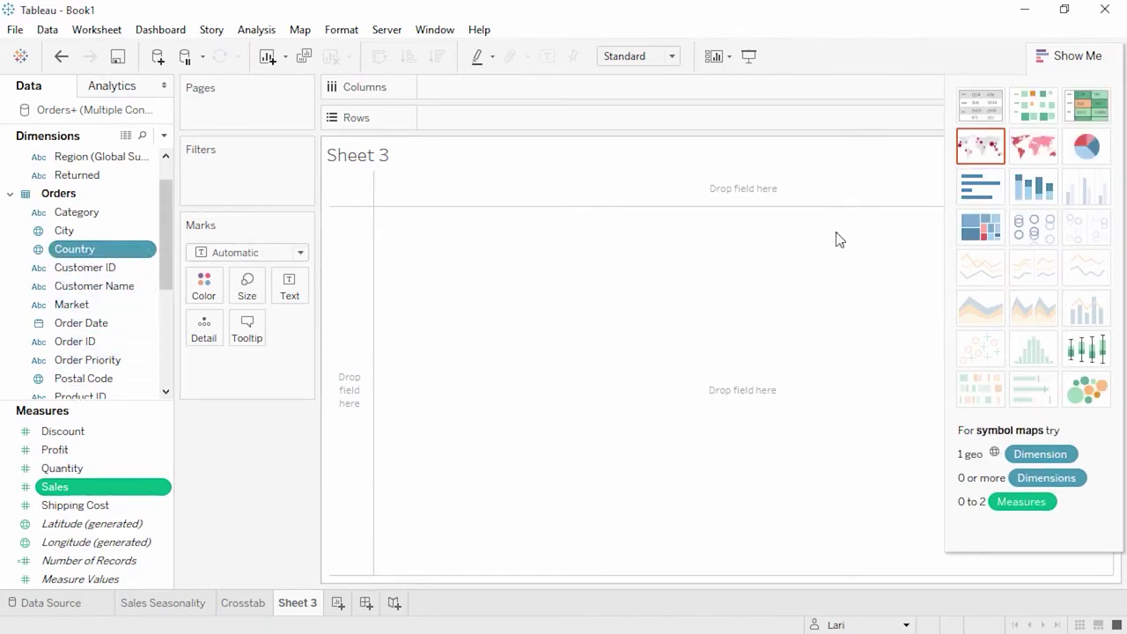
{"action": "left_click", "coordinate": [981, 226]}
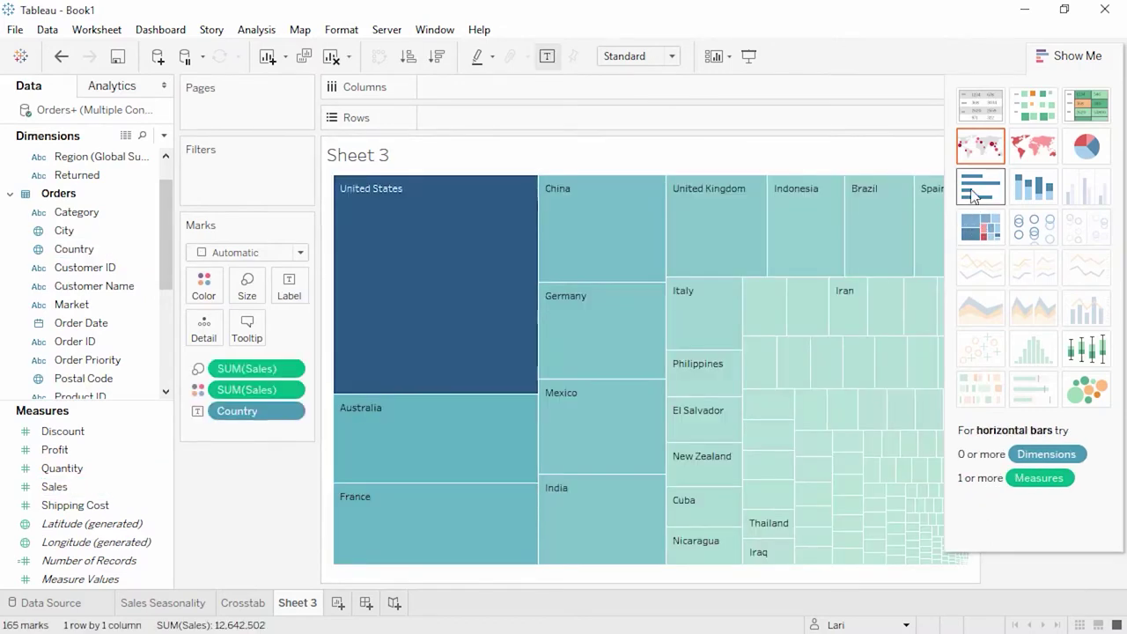
{"action": "left_click", "coordinate": [974, 195]}
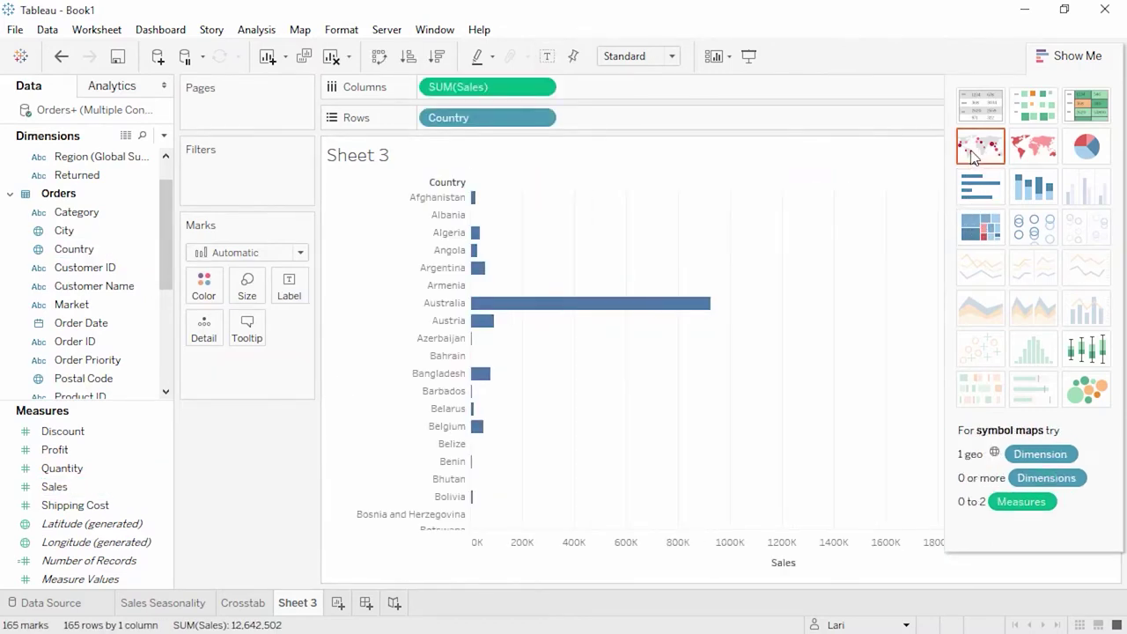
Switch to a symbol map, add State to Detail, and enlarge the circles
{"action": "left_click", "coordinate": [972, 153]}
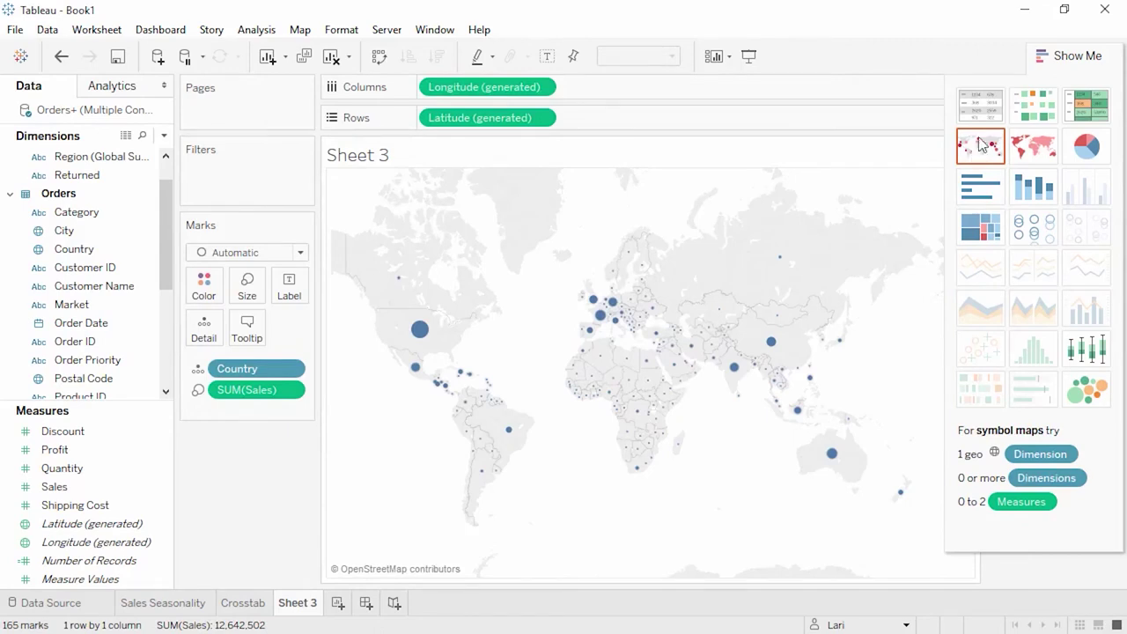
{"action": "left_click", "coordinate": [1056, 56]}
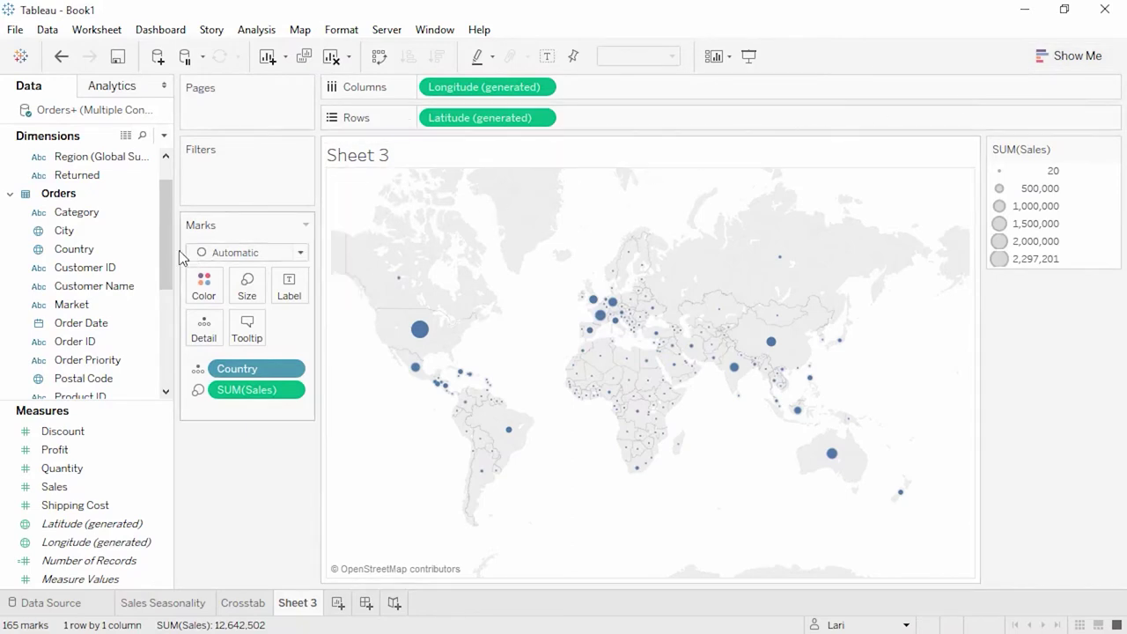
{"action": "left_click_drag", "start_coordinate": [166, 258], "coordinate": [500, 326]}
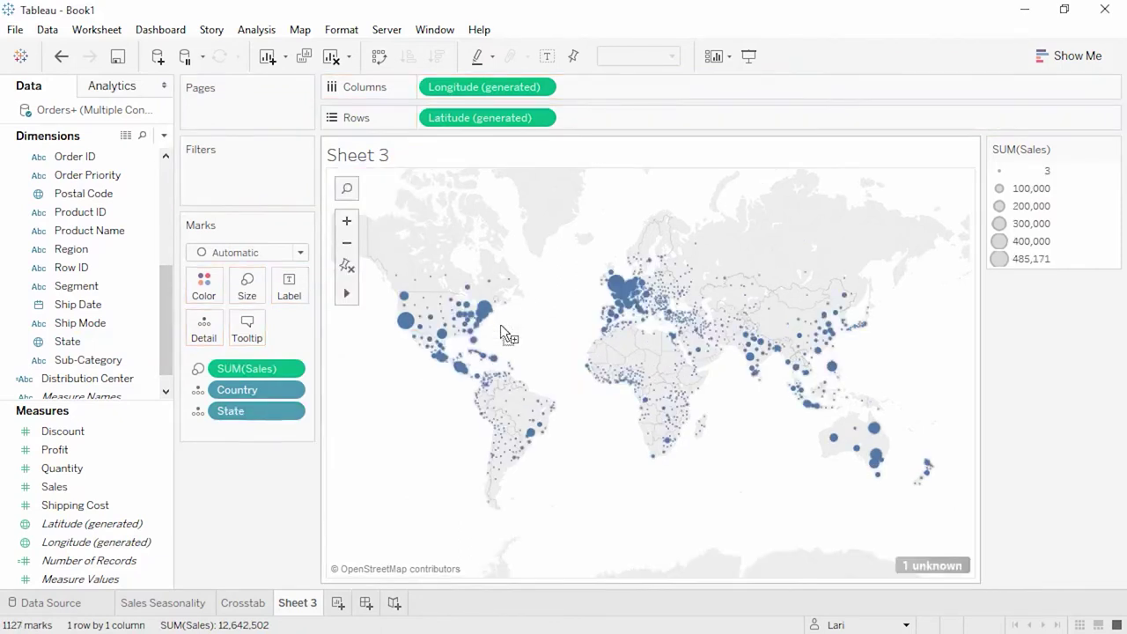
{"action": "left_click", "coordinate": [248, 287]}
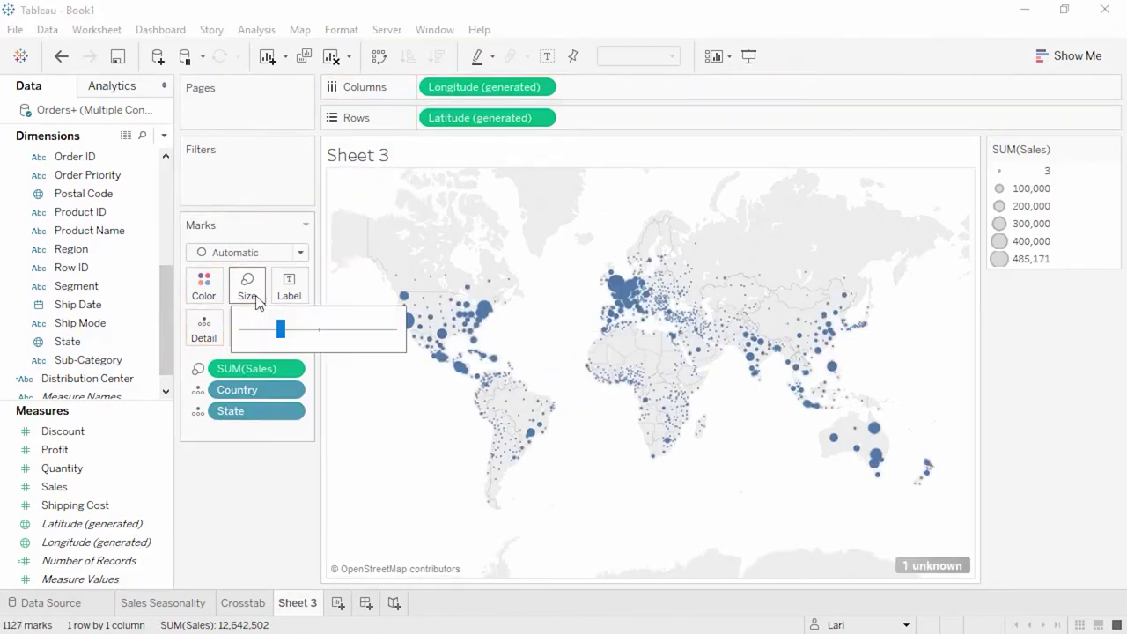
{"action": "left_click", "coordinate": [302, 336]}
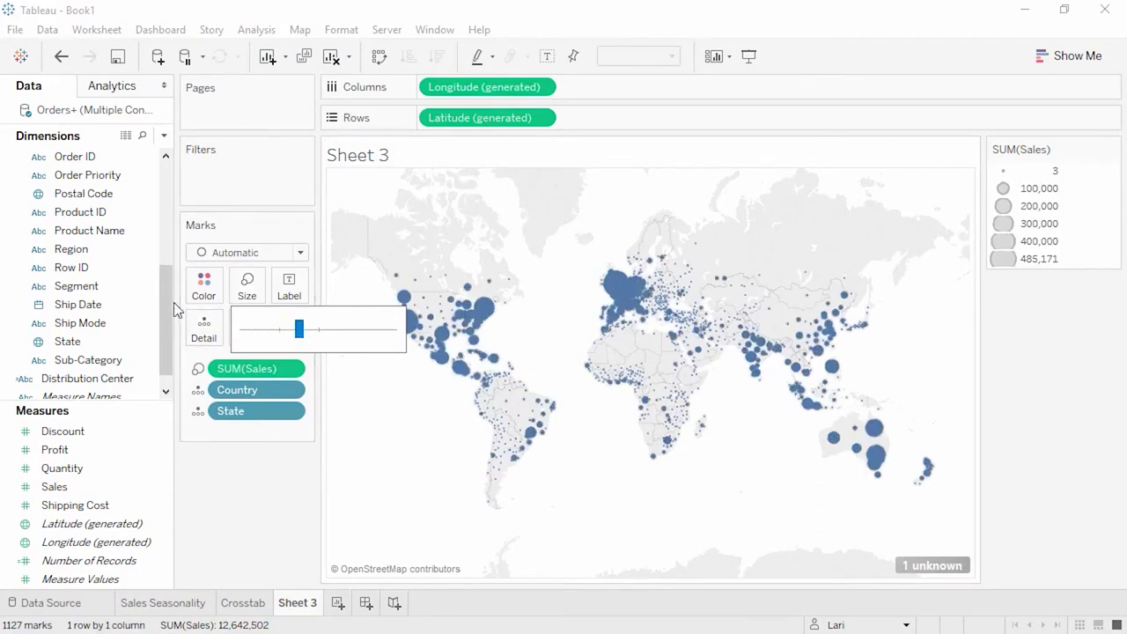
Set circle opacity to 80% with a grey border and hide the Sales size legend
{"action": "left_click", "coordinate": [203, 289]}
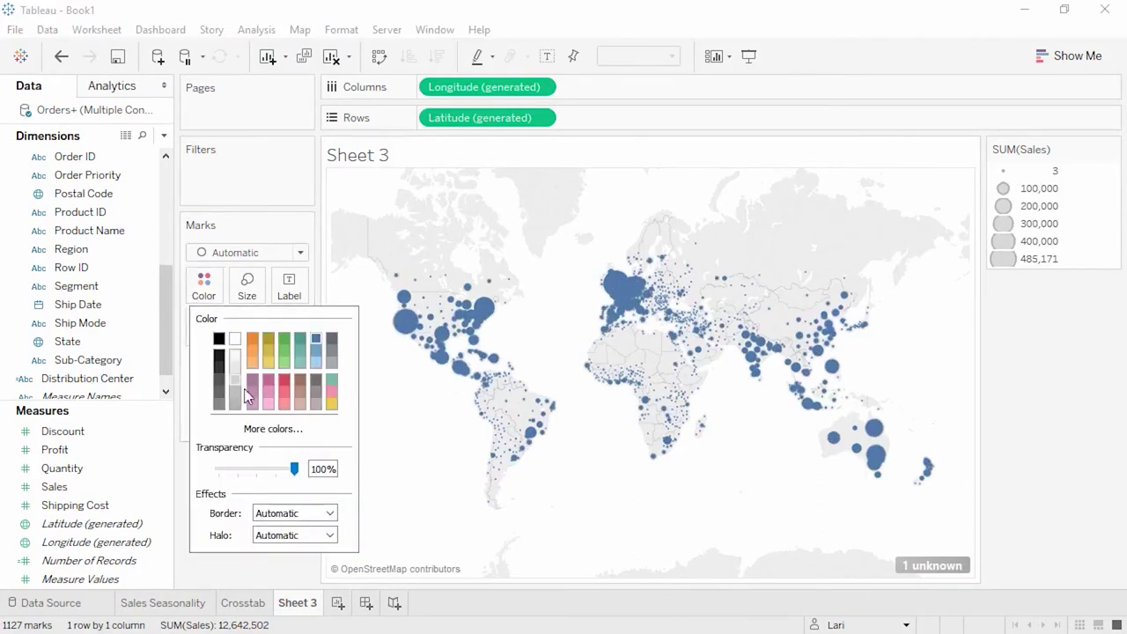
{"action": "left_click_drag", "start_coordinate": [290, 468], "coordinate": [280, 471]}
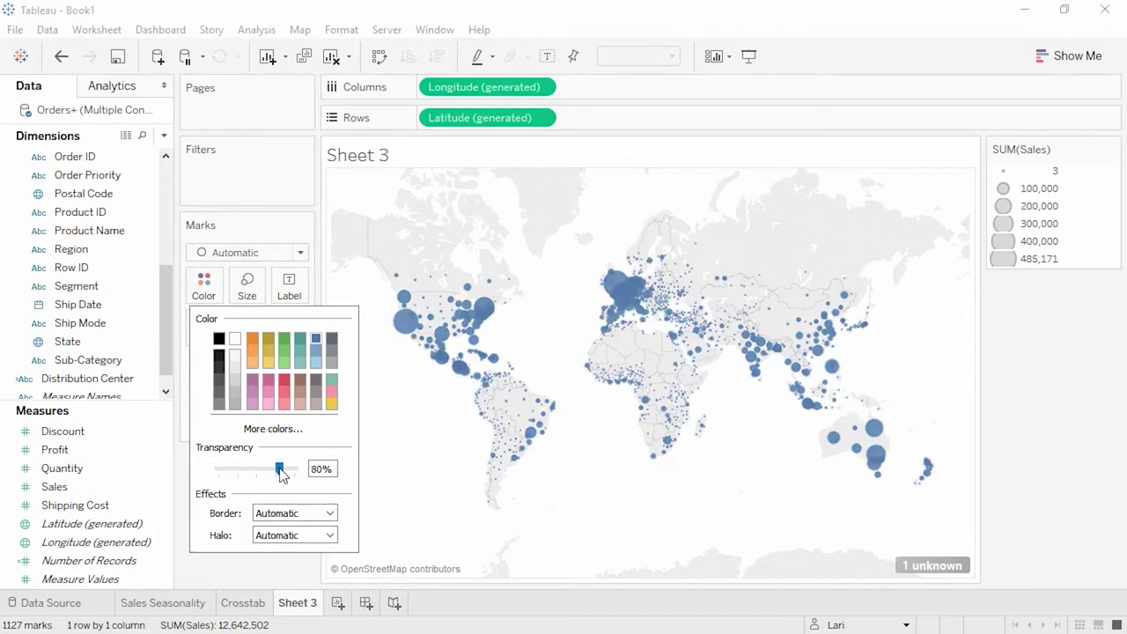
{"action": "left_click", "coordinate": [329, 513]}
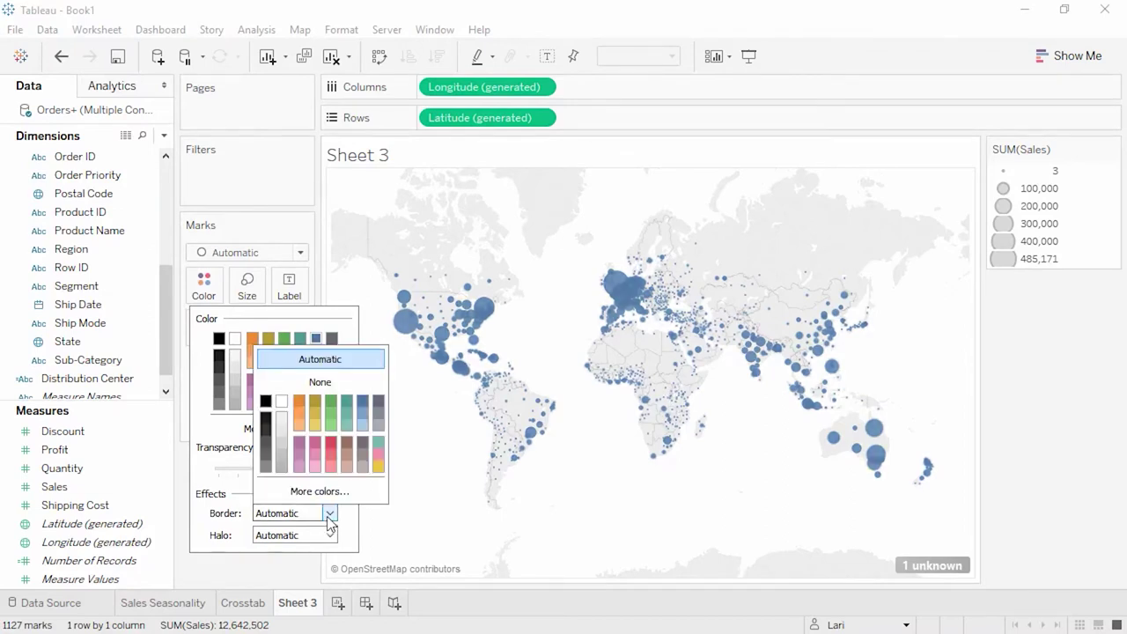
{"action": "left_click", "coordinate": [377, 426]}
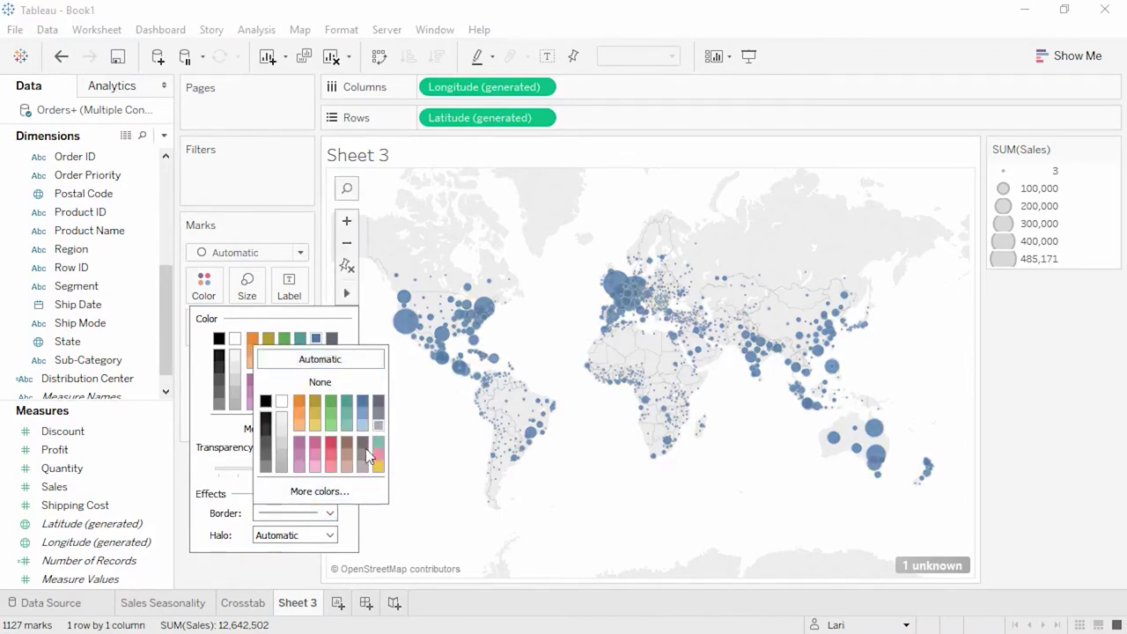
{"action": "left_click", "coordinate": [299, 565]}
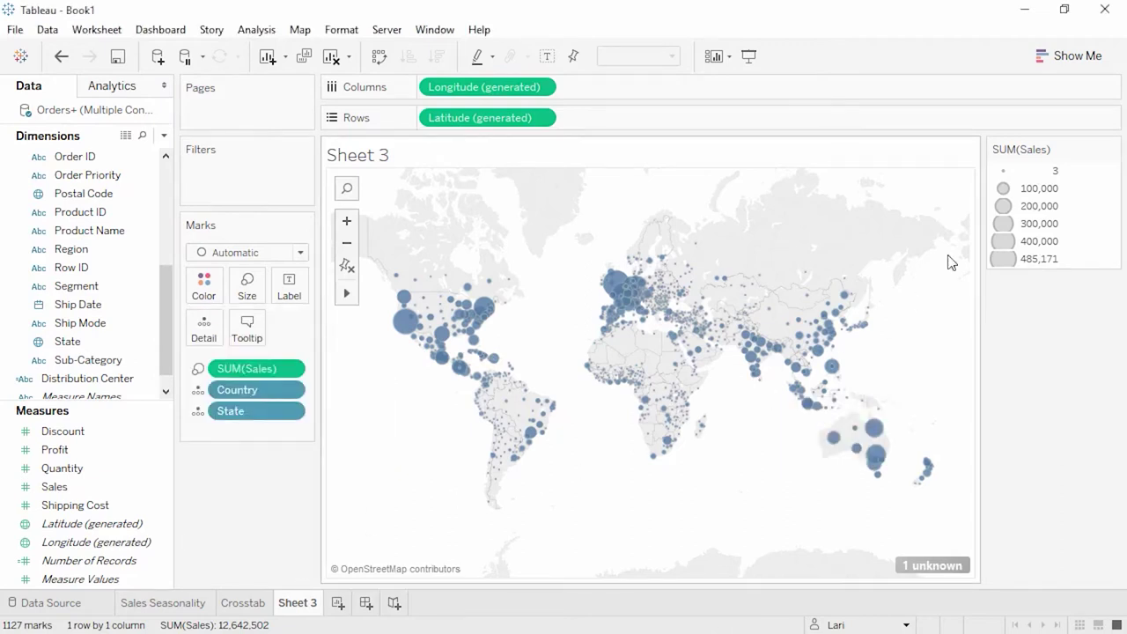
{"action": "left_click", "coordinate": [1113, 149]}
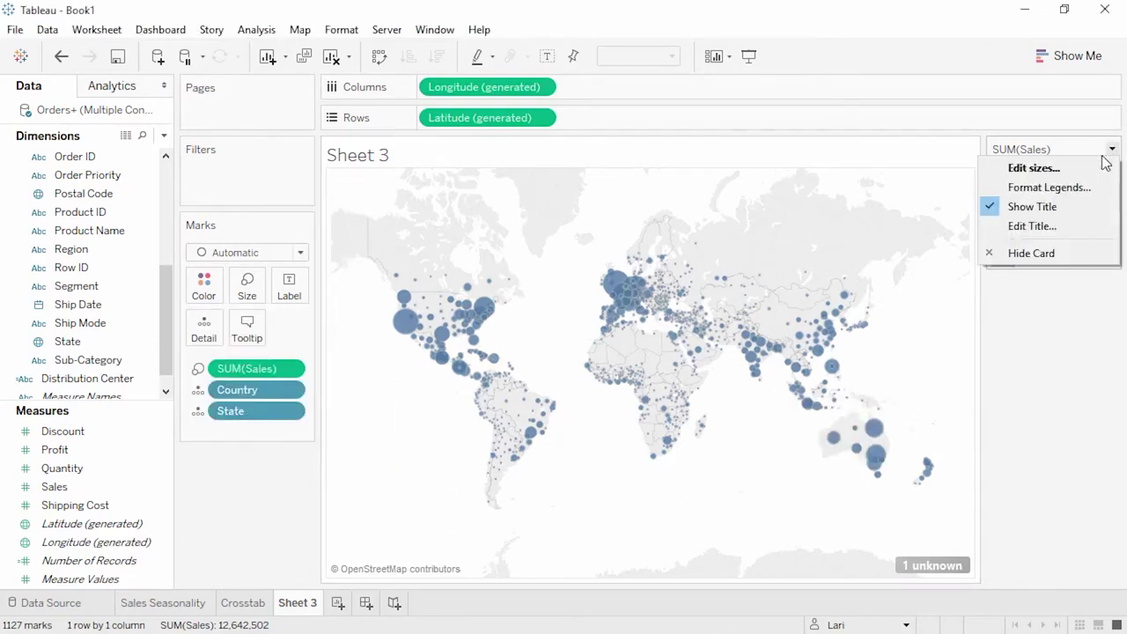
{"action": "left_click", "coordinate": [1049, 251]}
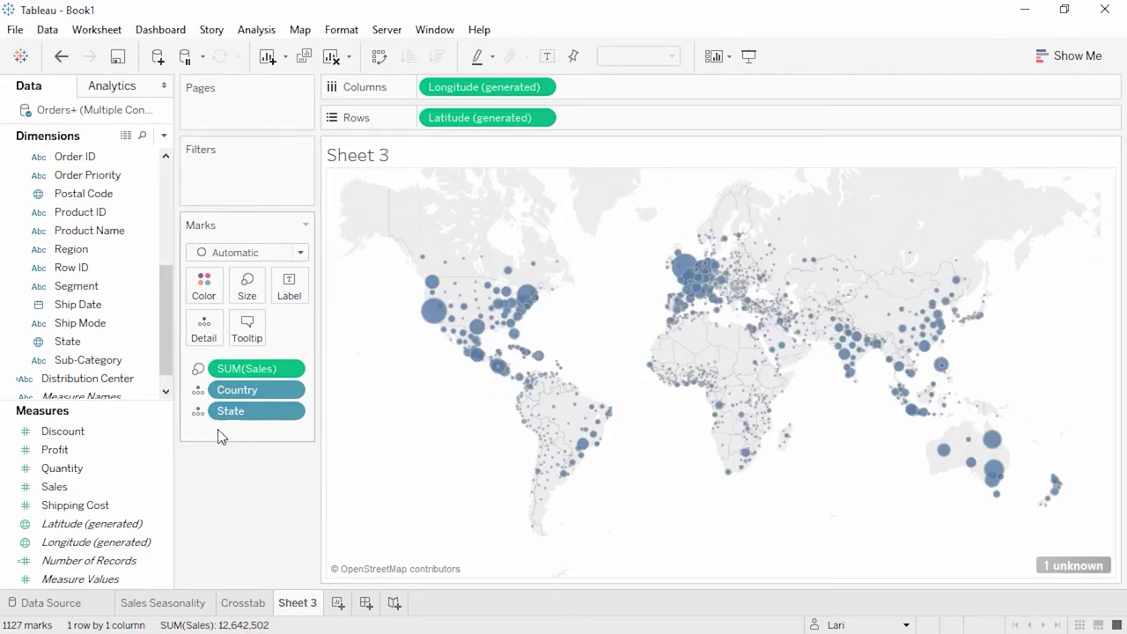
Colour the Sheet 3 map circles by SUM(Profit), zoom to India, then reset to world view
{"action": "left_click_drag", "start_coordinate": [118, 451], "coordinate": [205, 287]}
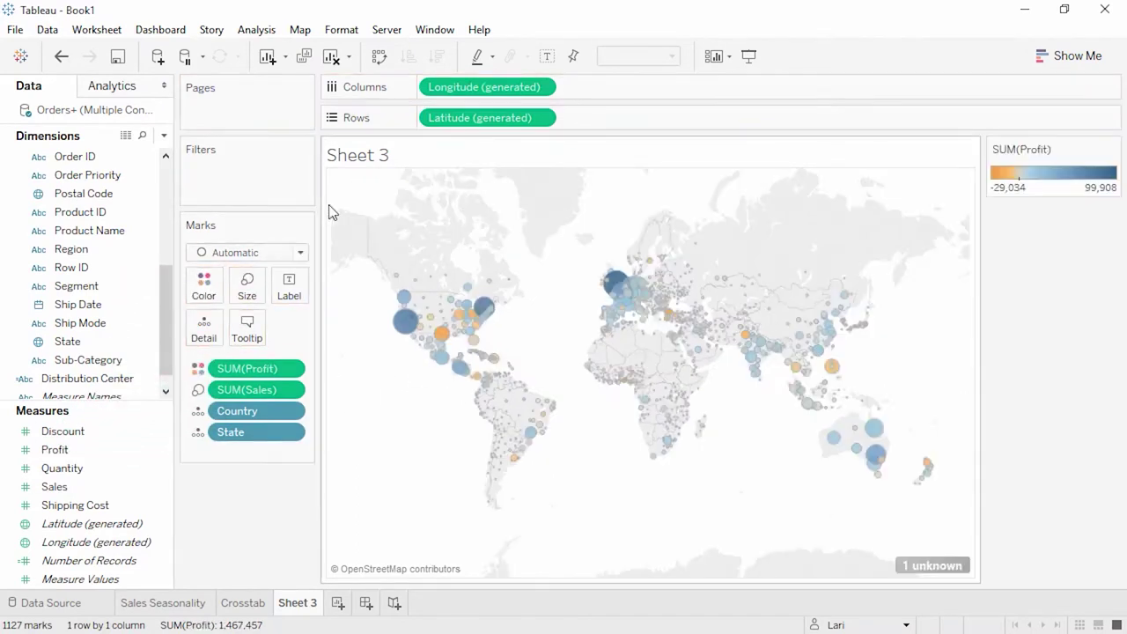
{"action": "left_click", "coordinate": [356, 197]}
{"action": "type", "text": "india"}
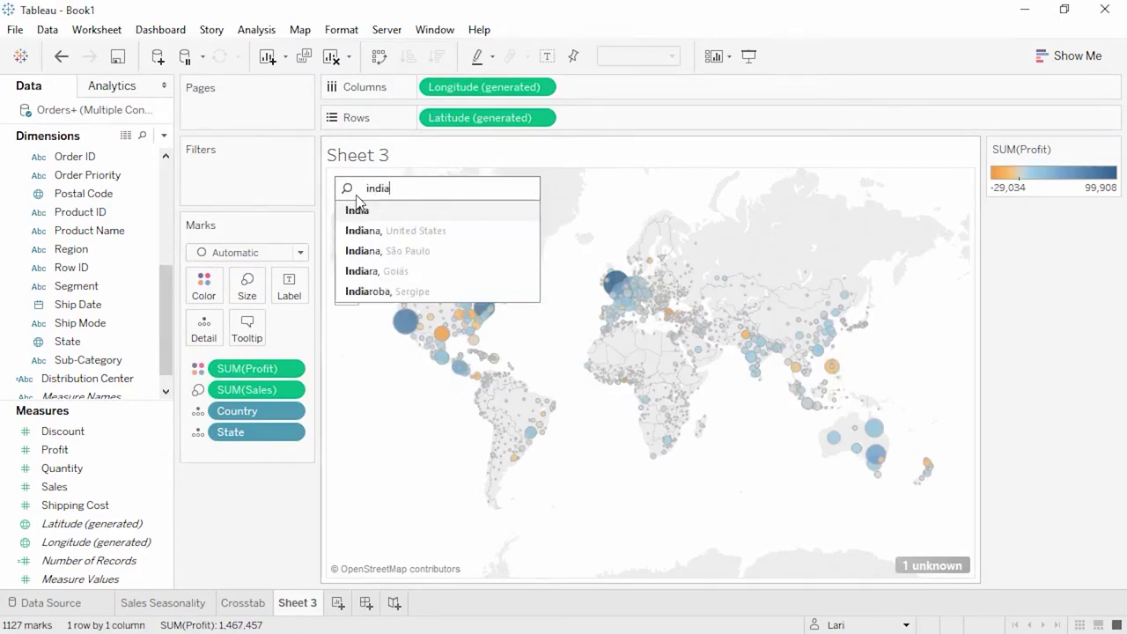
{"action": "key", "text": "Return"}
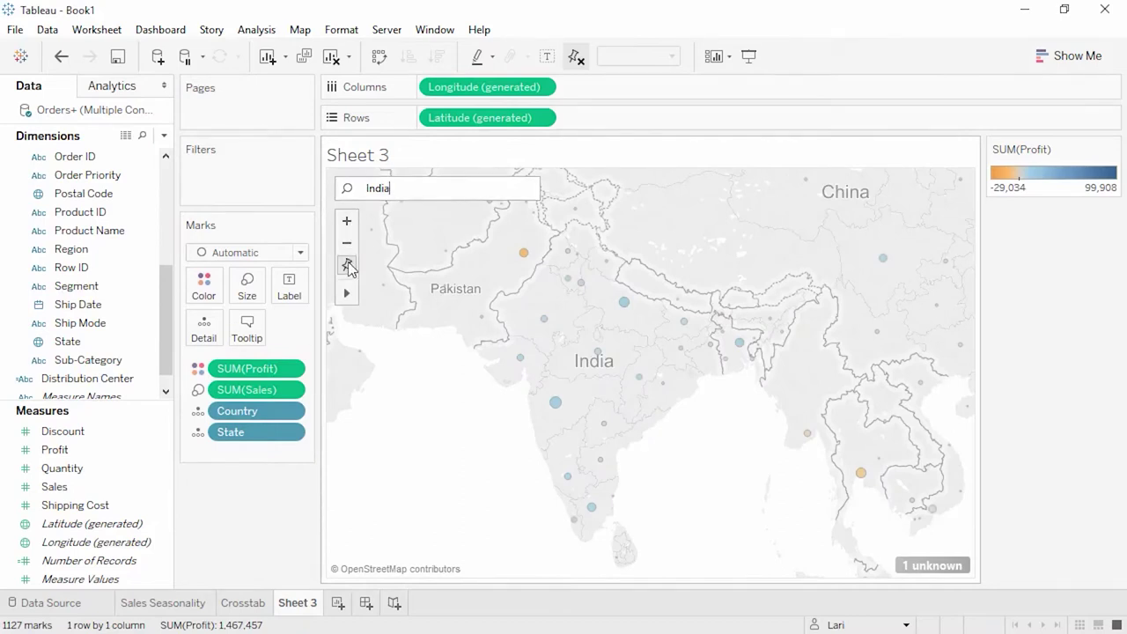
{"action": "left_click", "coordinate": [347, 264]}
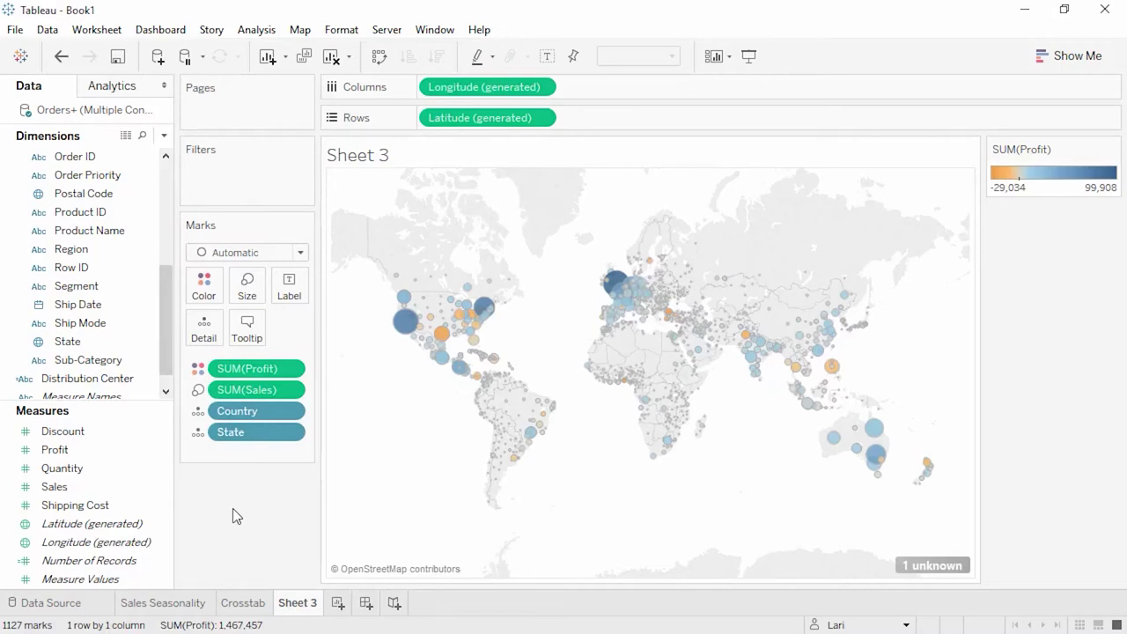
Duplicate Sheet 3 as Sheet 4 and remove its State, Sales and Profit pills
{"action": "right_click", "coordinate": [293, 609]}
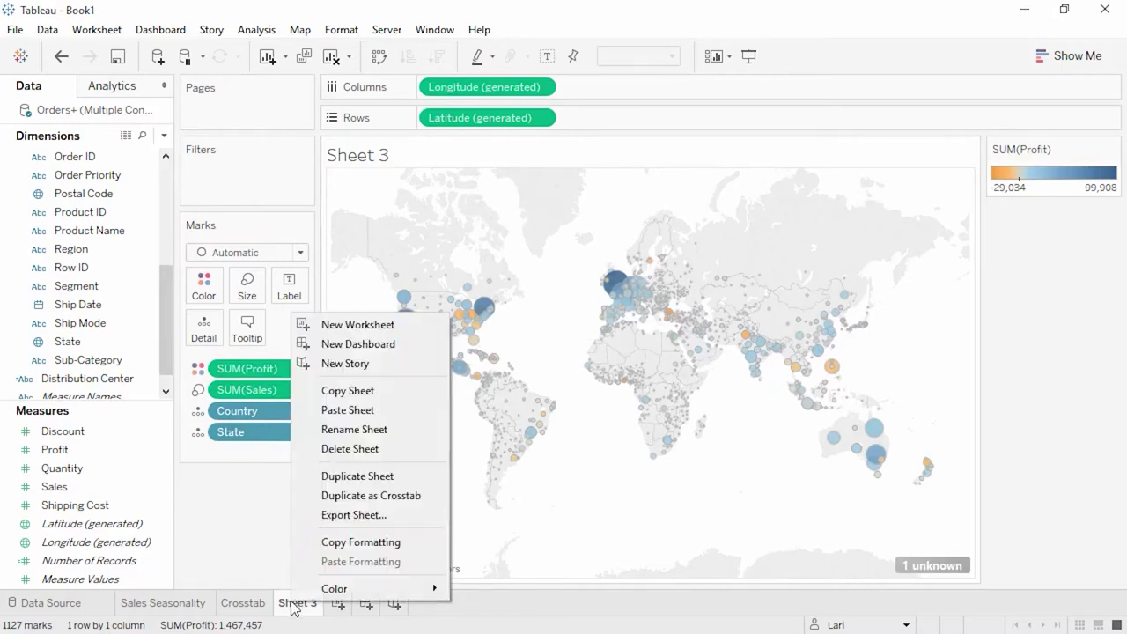
{"action": "left_click", "coordinate": [326, 480]}
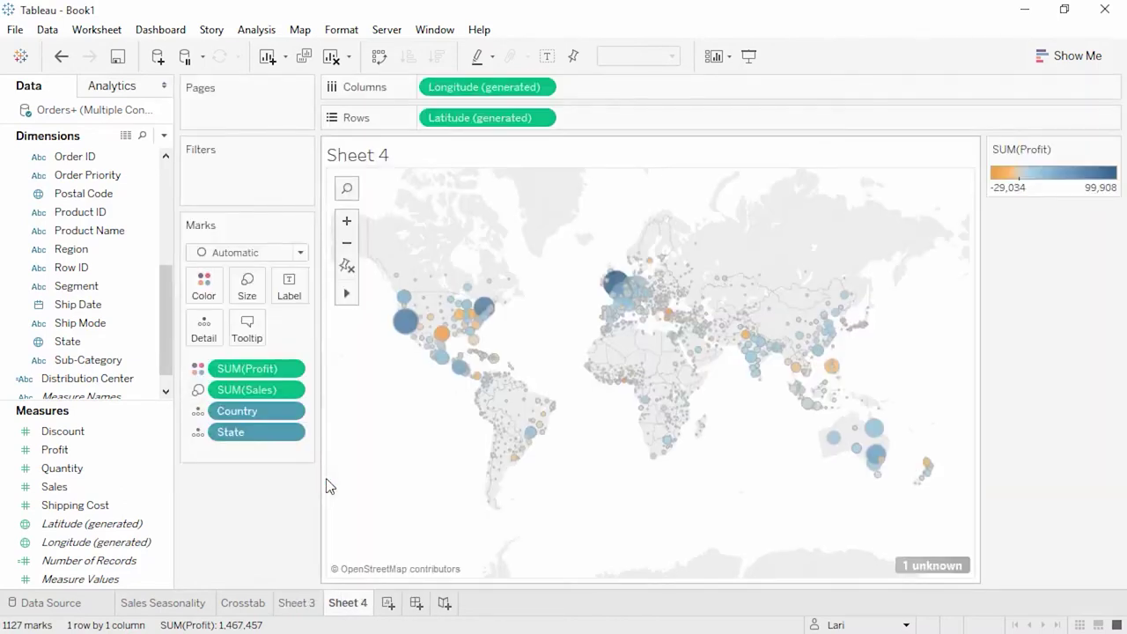
{"action": "left_click_drag", "start_coordinate": [255, 436], "coordinate": [250, 506]}
{"action": "left_click_drag", "start_coordinate": [247, 390], "coordinate": [255, 516]}
{"action": "left_click_drag", "start_coordinate": [255, 370], "coordinate": [256, 480]}
Lasso-select the southern-hemisphere countries and group them into Country (group)
{"action": "mouse_move", "coordinate": [347, 294]}
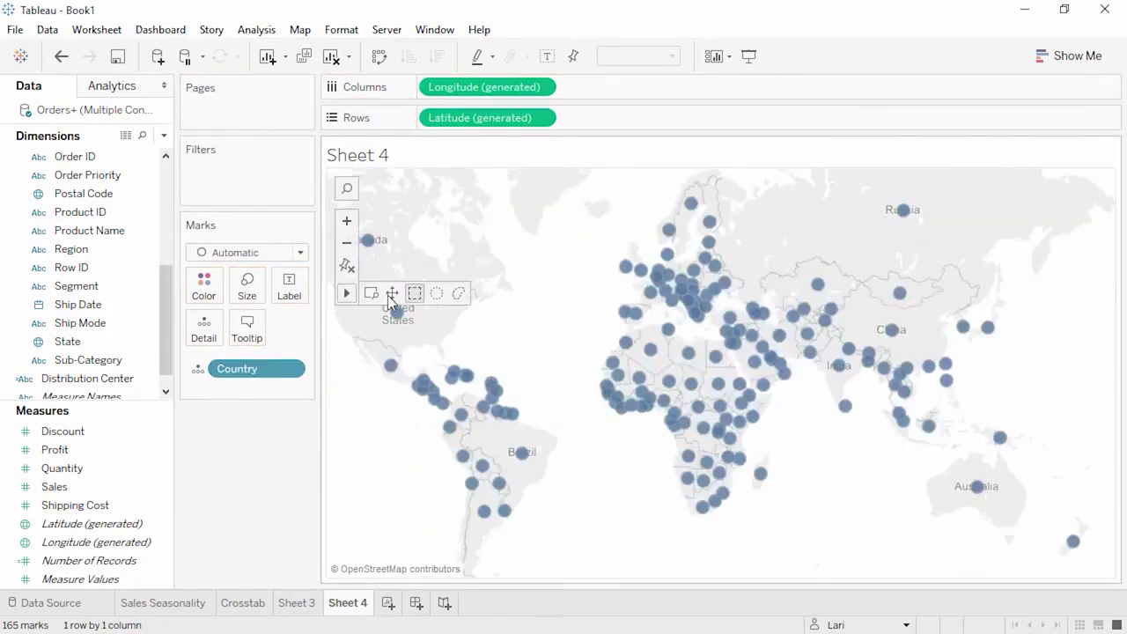
{"action": "left_click", "coordinate": [457, 295]}
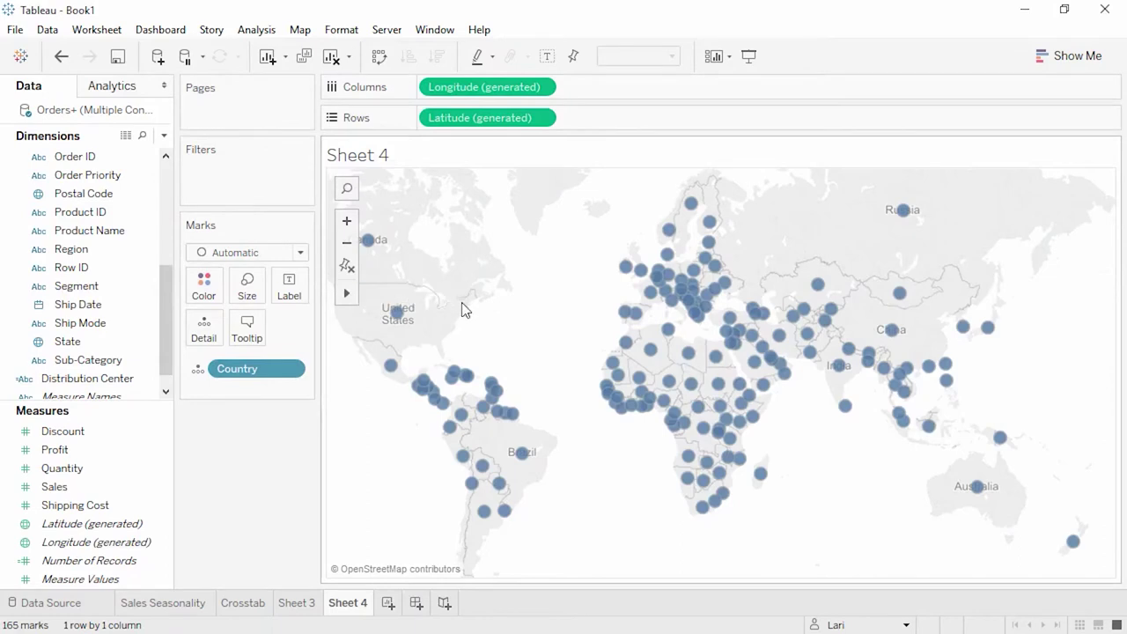
{"action": "mouse_move", "coordinate": [444, 449]}
{"action": "left_mouse_down"}
{"action": "mouse_move", "coordinate": [393, 501]}
{"action": "mouse_move", "coordinate": [537, 548]}
{"action": "mouse_move", "coordinate": [773, 586]}
{"action": "mouse_move", "coordinate": [1117, 535]}
{"action": "mouse_move", "coordinate": [1028, 470]}
{"action": "left_mouse_up"}
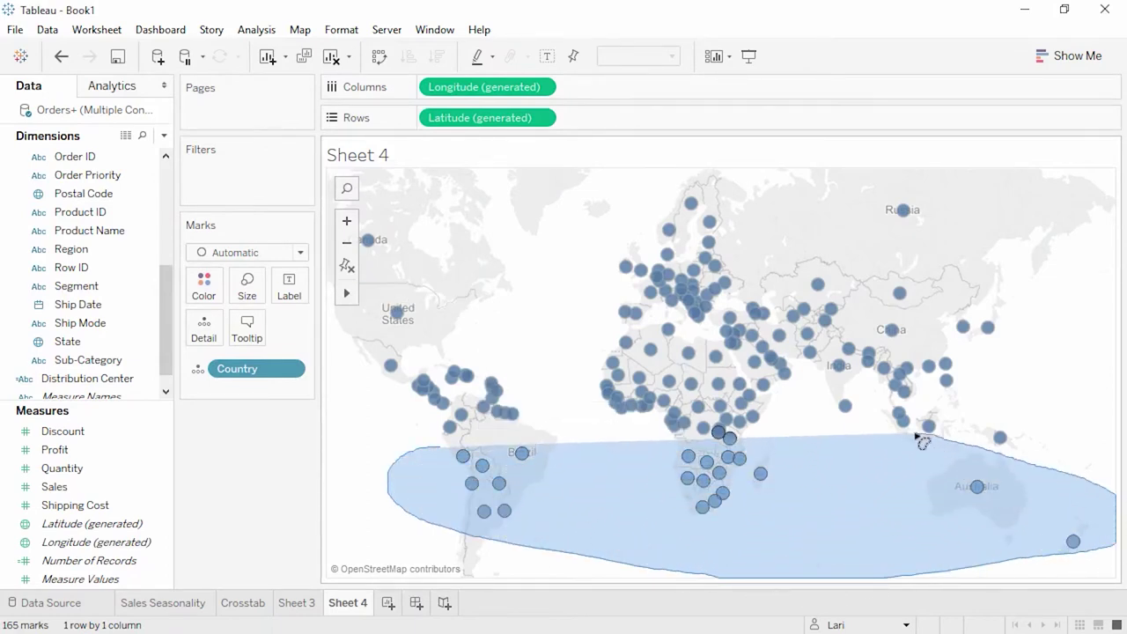
{"action": "mouse_move", "coordinate": [918, 435]}
{"action": "left_mouse_down"}
{"action": "mouse_move", "coordinate": [1038, 431]}
{"action": "mouse_move", "coordinate": [814, 415]}
{"action": "mouse_move", "coordinate": [438, 449]}
{"action": "left_mouse_up"}
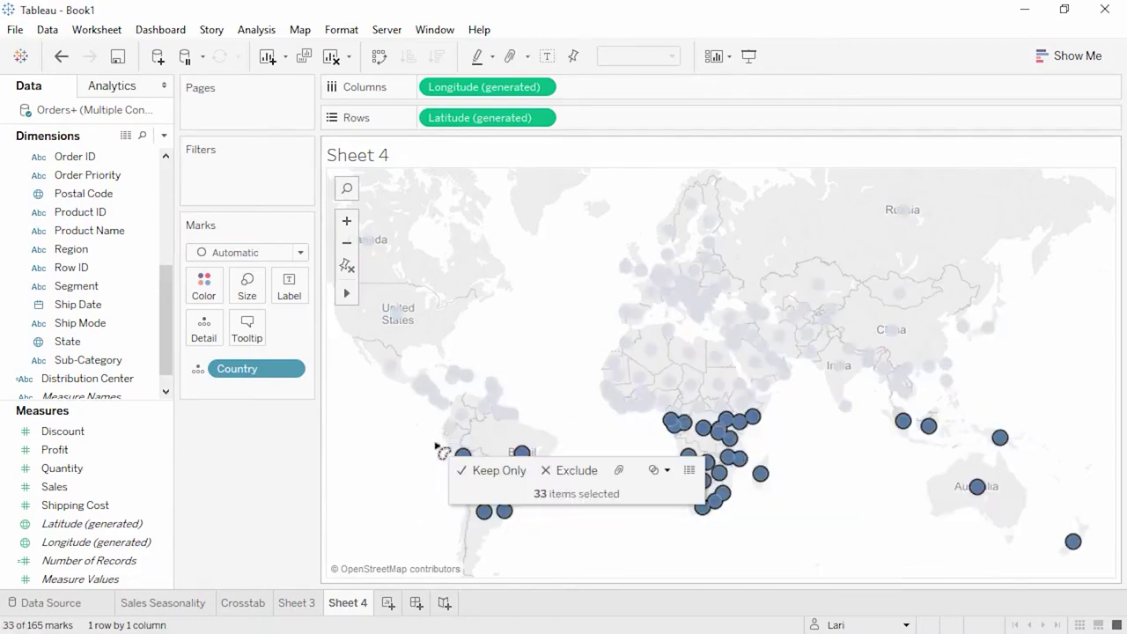
{"action": "left_click", "coordinate": [618, 472]}
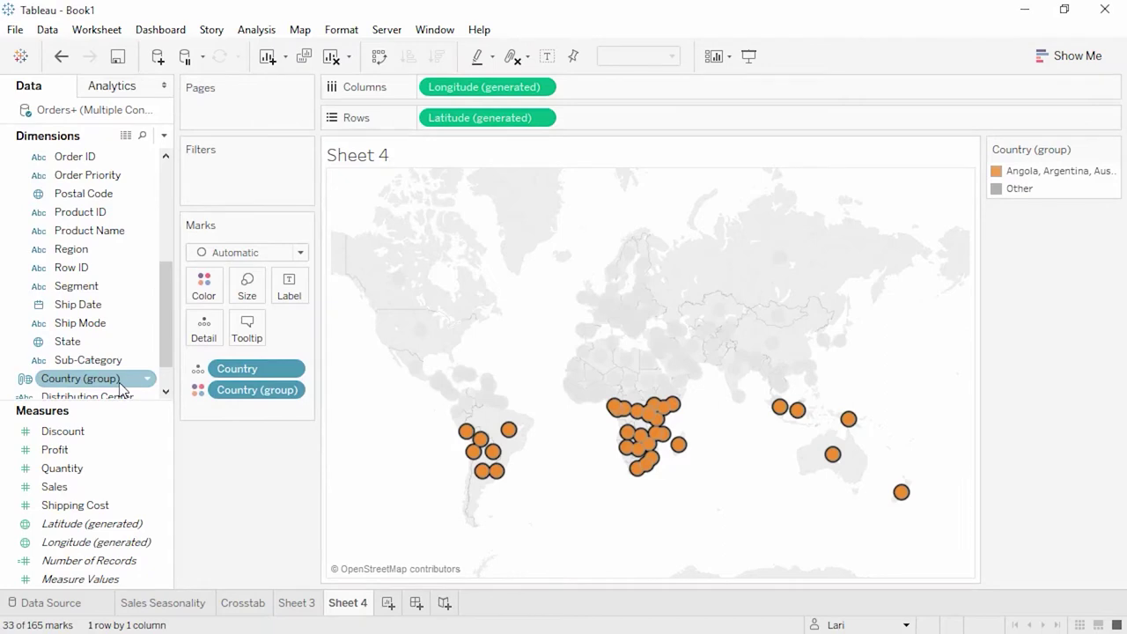
On Sales Seasonality, split by Country (group) and keep only the group, then undo both changes
{"action": "left_click", "coordinate": [185, 603]}
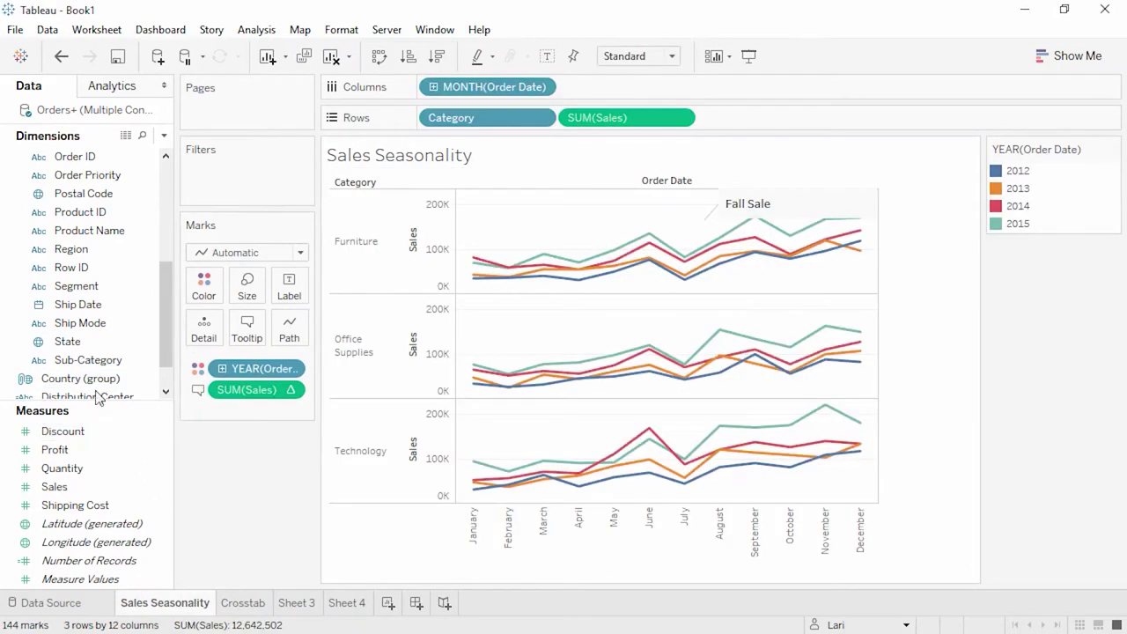
{"action": "left_click_drag", "start_coordinate": [97, 380], "coordinate": [431, 89]}
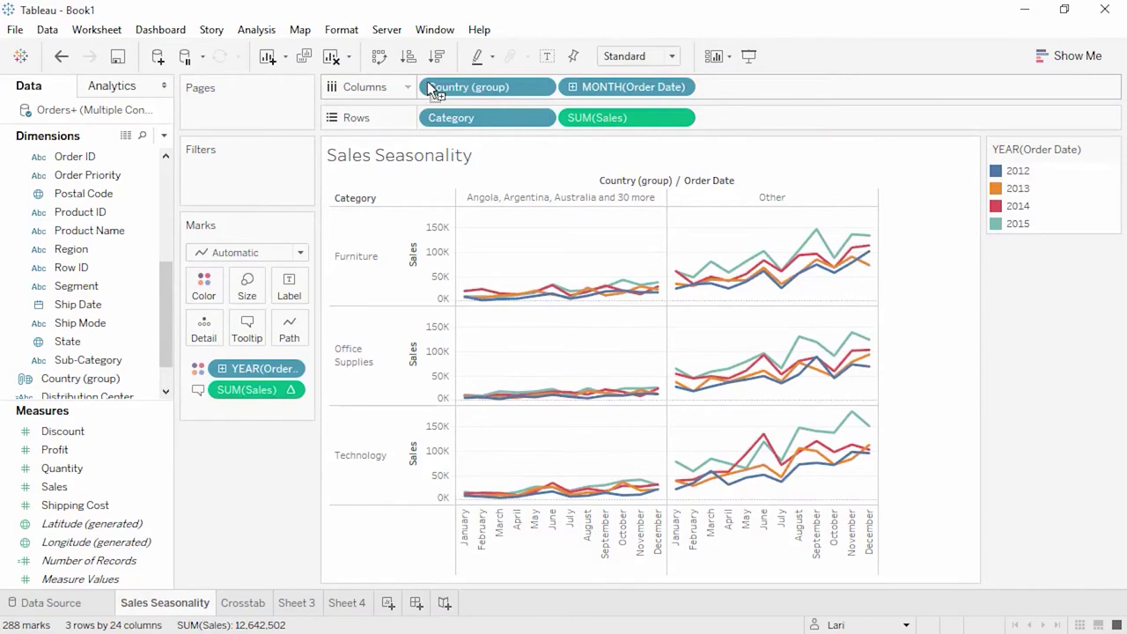
{"action": "left_click", "coordinate": [534, 199]}
{"action": "right_click", "coordinate": [535, 199]}
{"action": "left_click", "coordinate": [544, 204]}
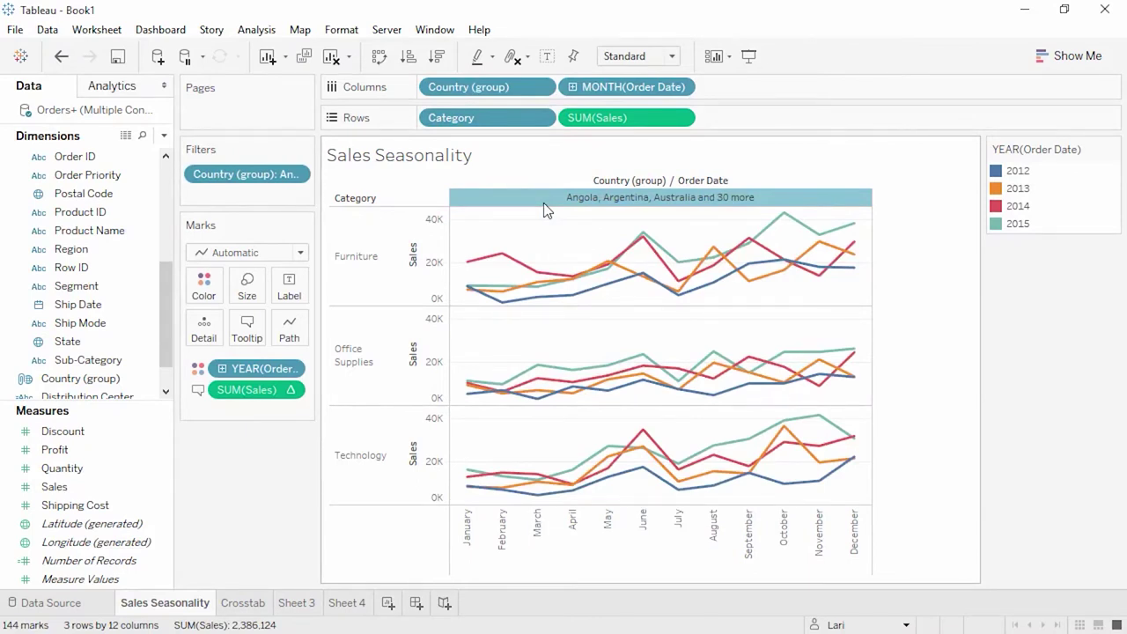
{"action": "left_click", "coordinate": [59, 57]}
{"action": "left_click", "coordinate": [60, 56]}
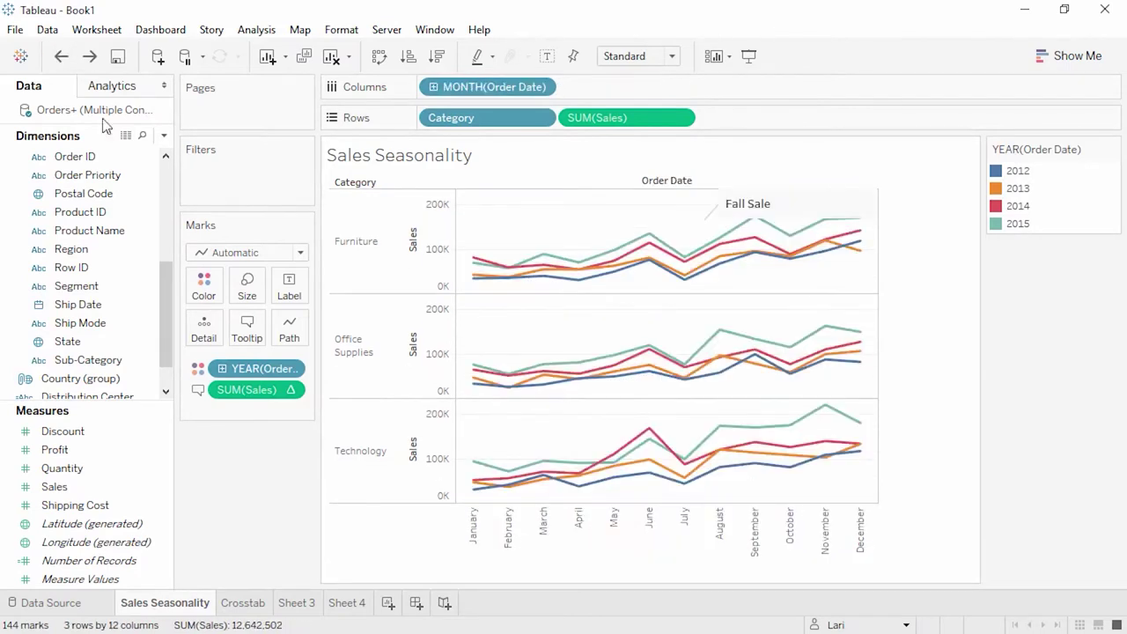
Delete the Sheet 4 country-group map worksheet
{"action": "left_click", "coordinate": [346, 605]}
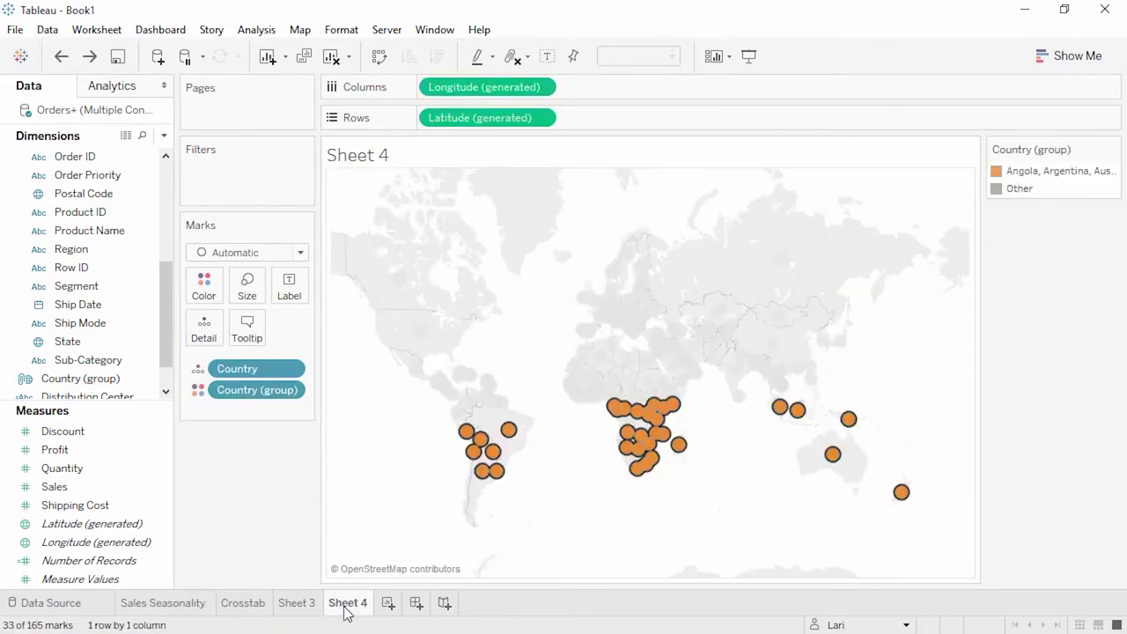
{"action": "right_click", "coordinate": [345, 605]}
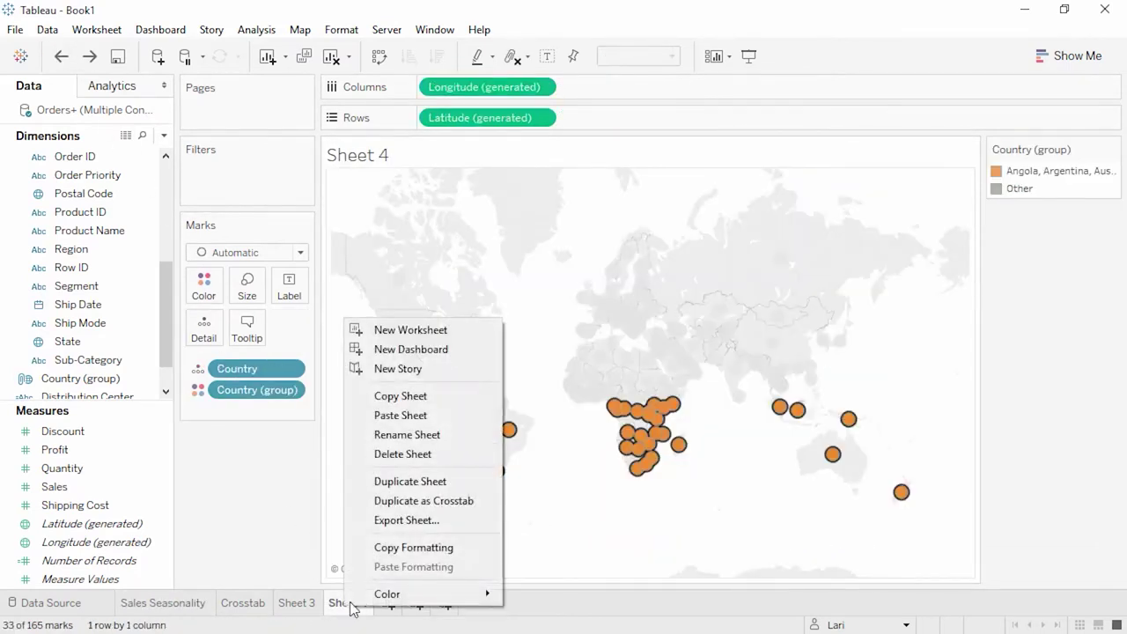
{"action": "left_click", "coordinate": [400, 458]}
Rename Sheet 3 to 'Global Sales and Profits'
{"action": "double_click", "coordinate": [297, 604]}
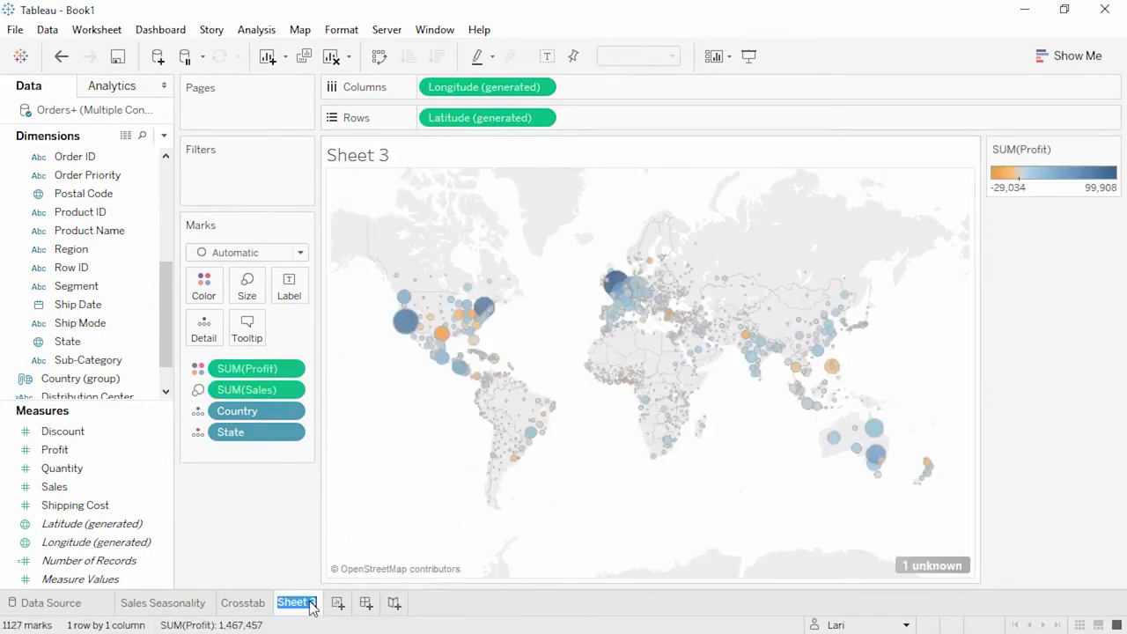
{"action": "type", "text": "Global Sales and Profits"}
{"action": "key", "text": "Return"}
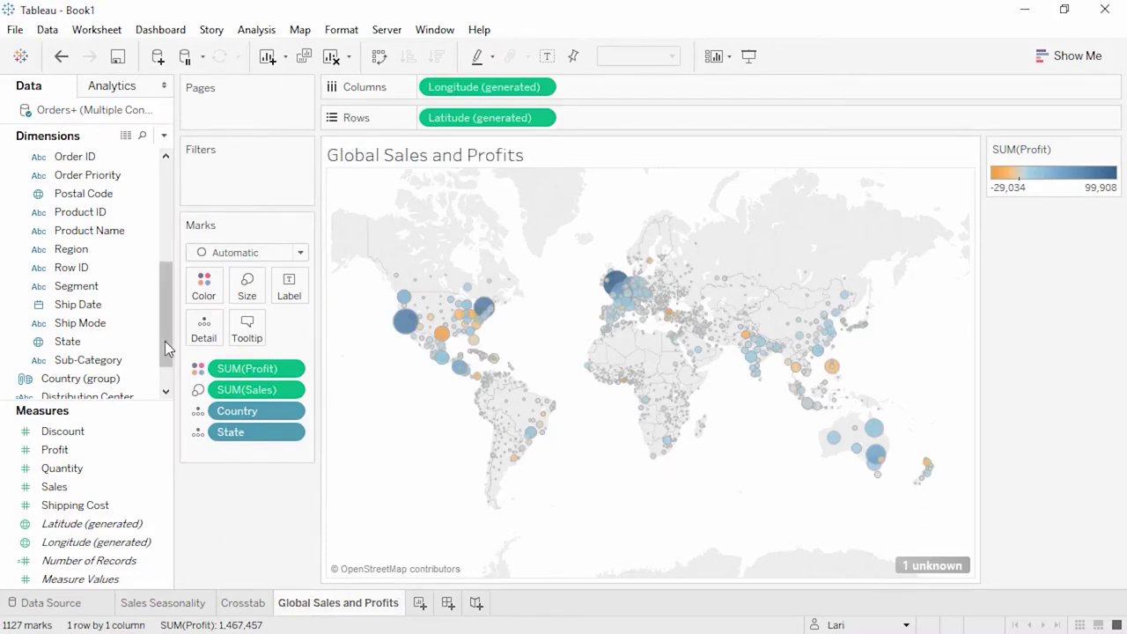
Add a Category filter to the map keeping only Furniture
{"action": "left_click_drag", "start_coordinate": [165, 341], "coordinate": [163, 278]}
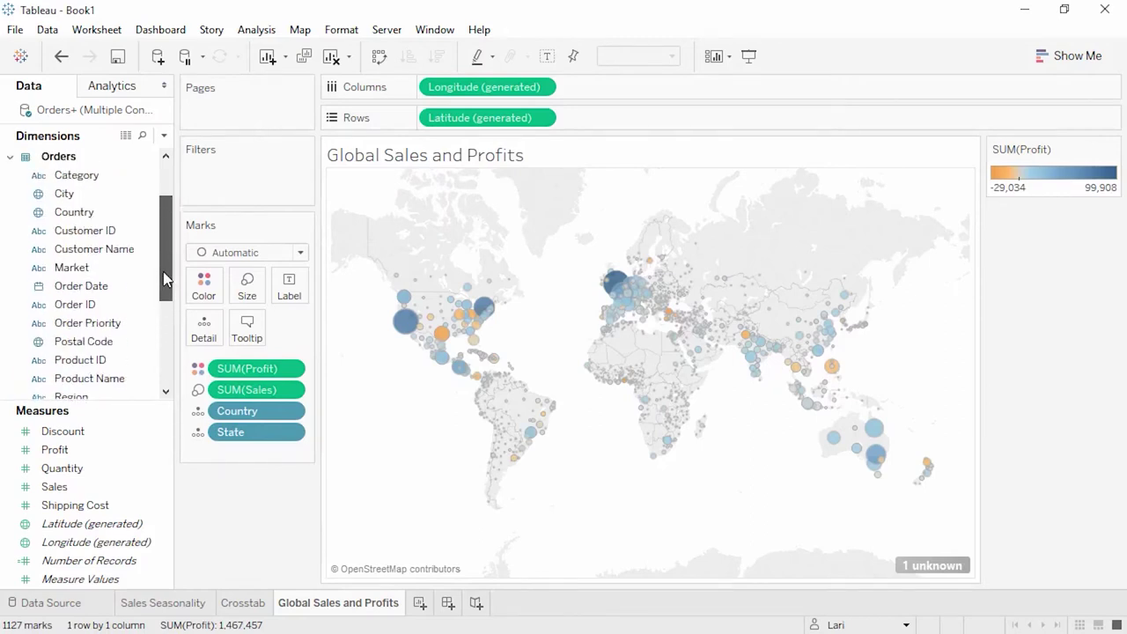
{"action": "left_click", "coordinate": [121, 176]}
{"action": "left_click_drag", "start_coordinate": [124, 188], "coordinate": [223, 192]}
{"action": "left_click", "coordinate": [398, 193]}
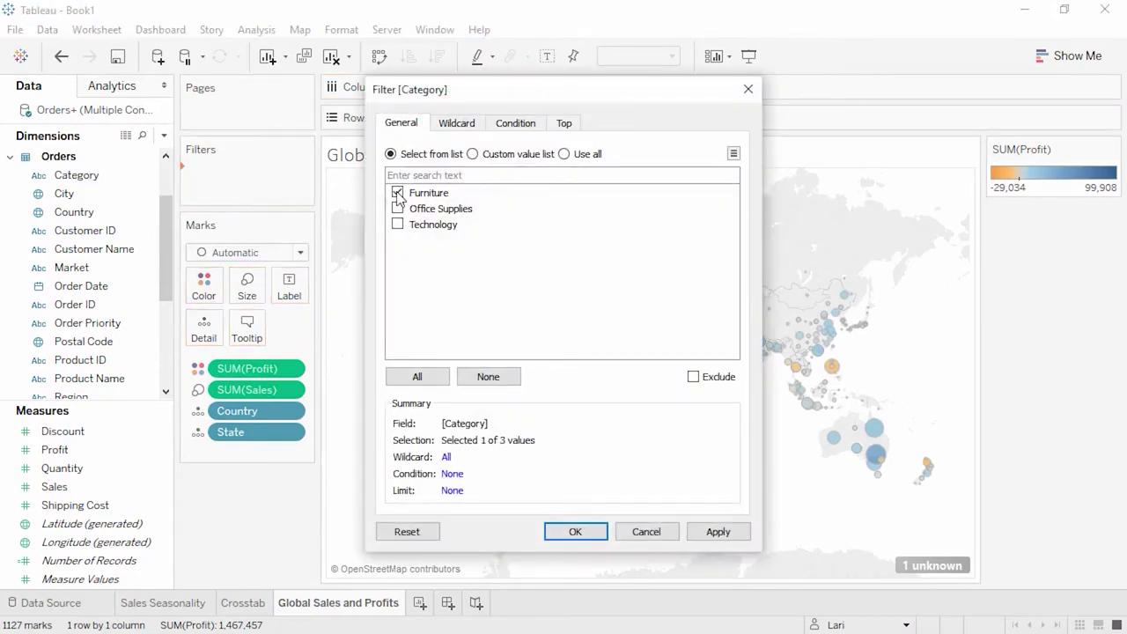
{"action": "left_click", "coordinate": [575, 531]}
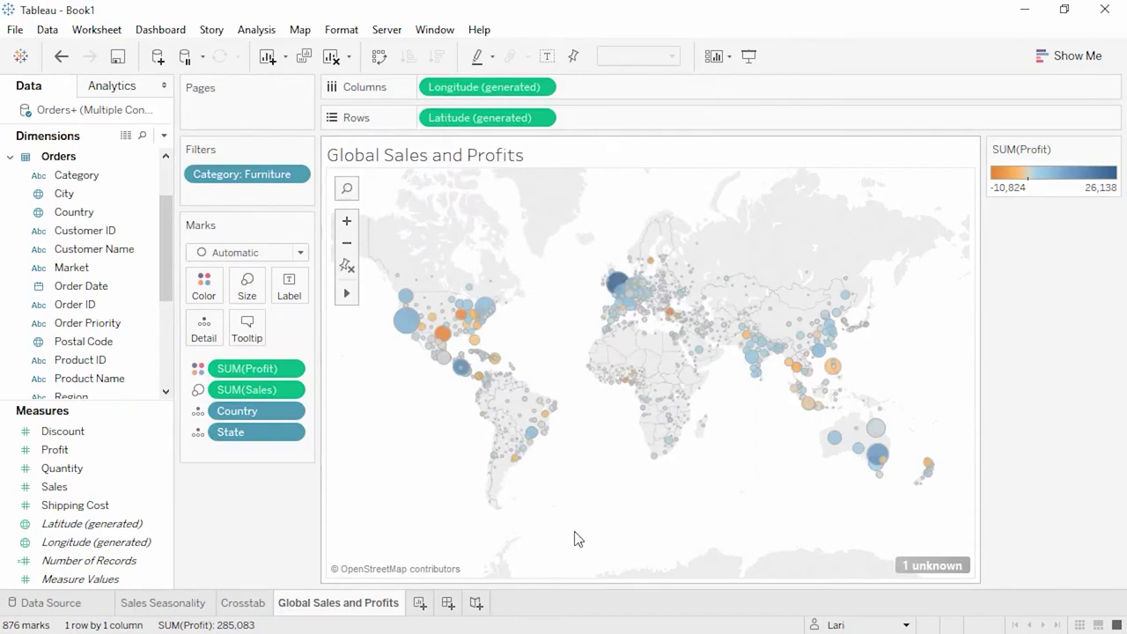
Show the Category filter card beside the map as a Single Value (list)
{"action": "right_click", "coordinate": [268, 176]}
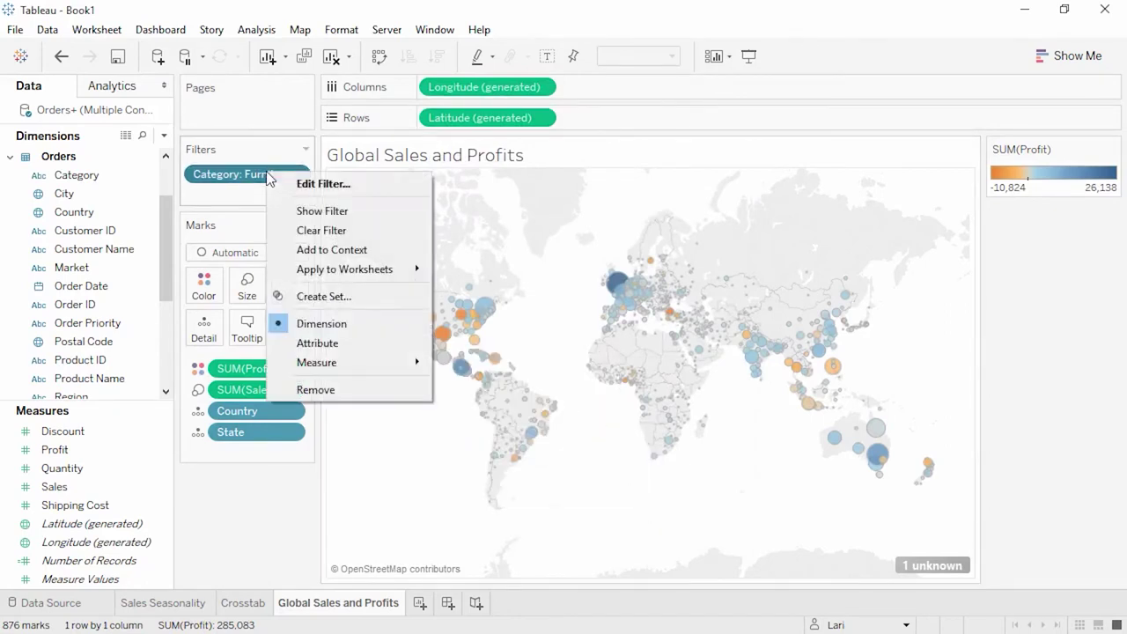
{"action": "left_click", "coordinate": [304, 211]}
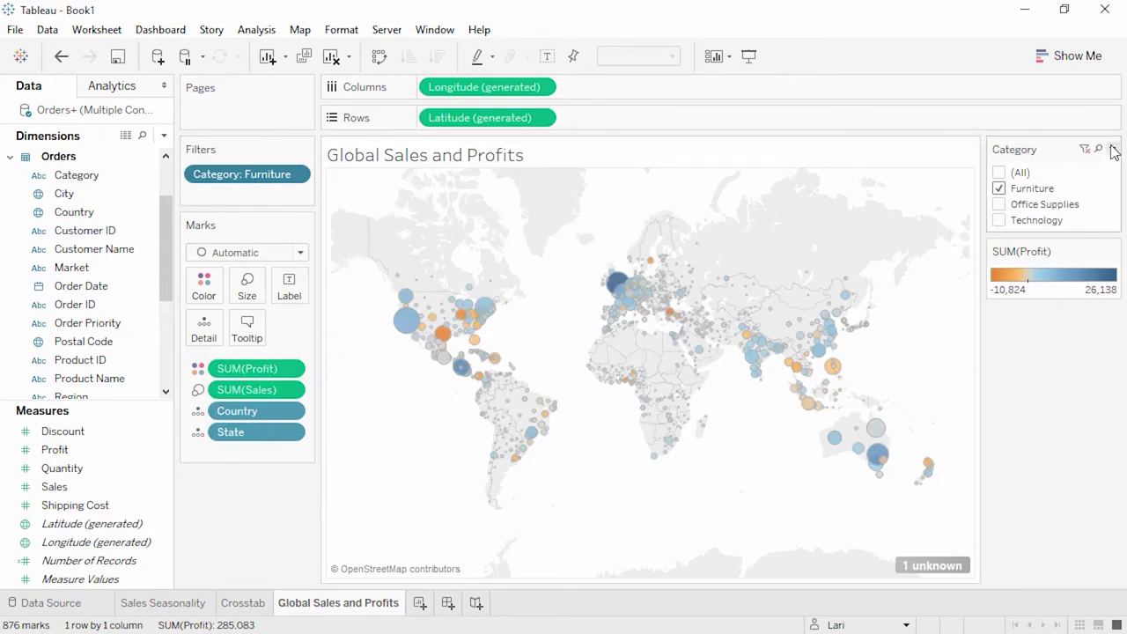
{"action": "left_click", "coordinate": [1113, 149]}
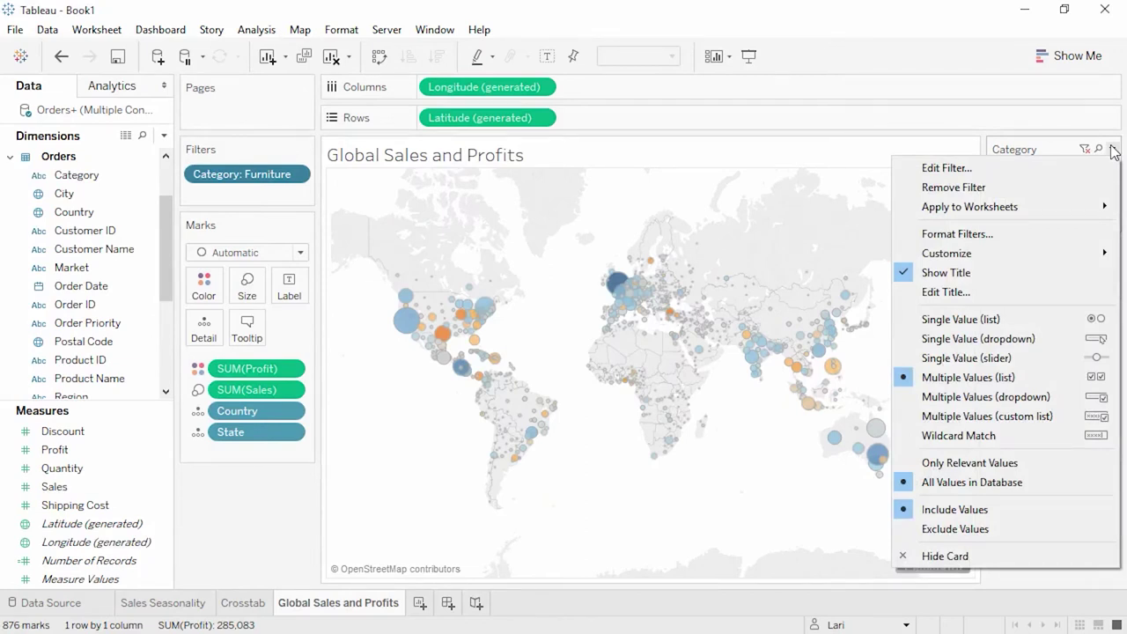
{"action": "left_click", "coordinate": [1068, 324]}
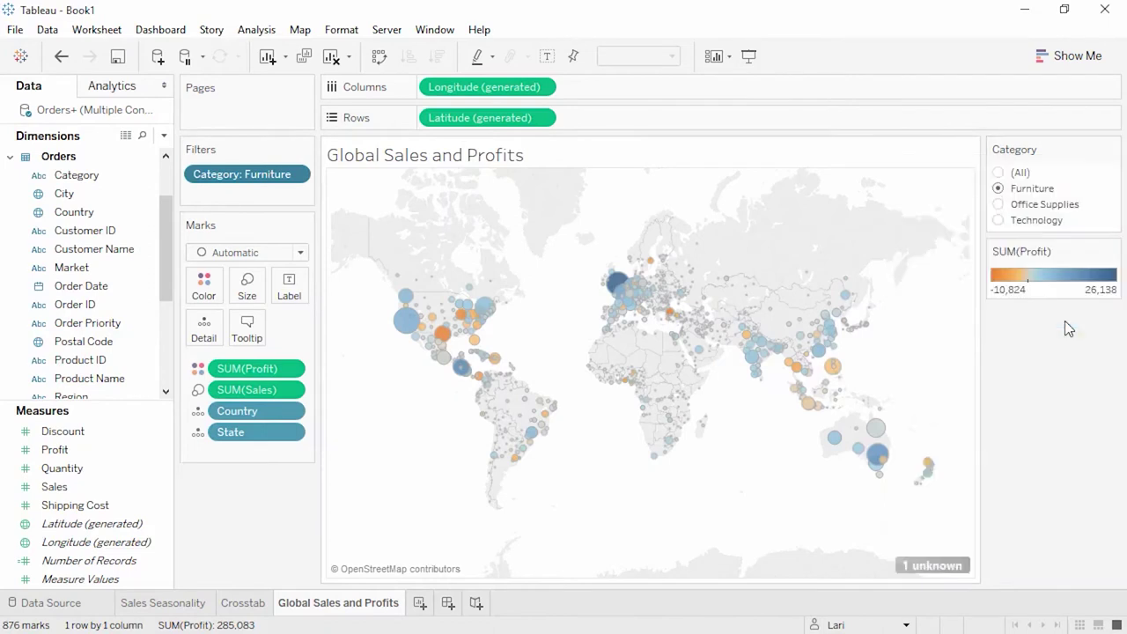
Try Office Supplies, Technology and Furniture in the filter, then select (All)
{"action": "left_click", "coordinate": [1000, 208]}
{"action": "left_click", "coordinate": [999, 221]}
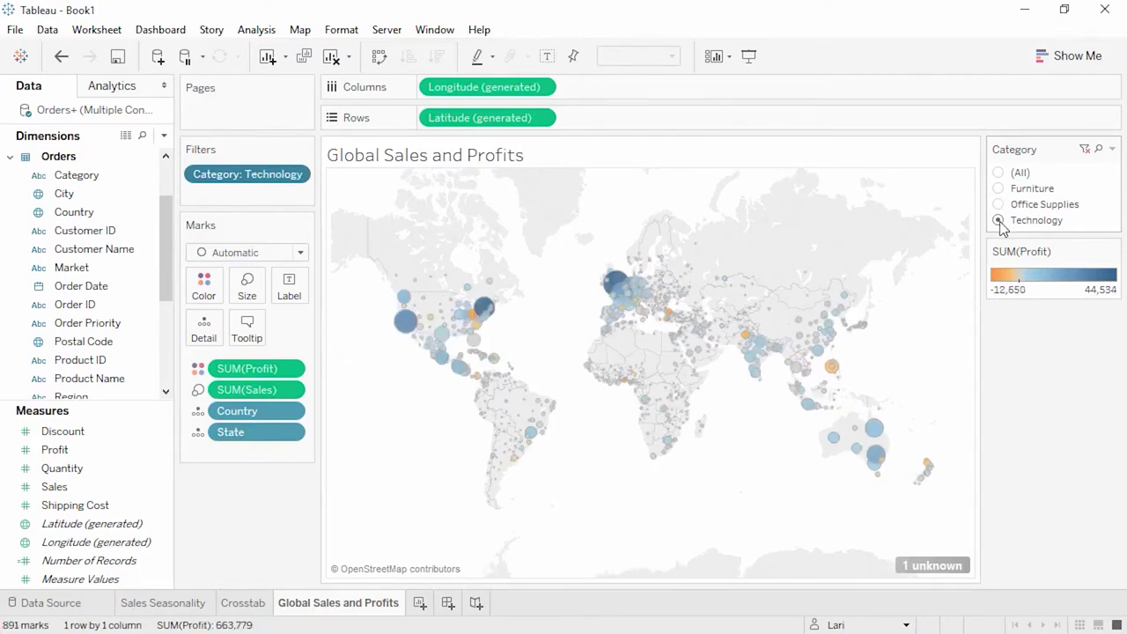
{"action": "left_click", "coordinate": [1000, 188]}
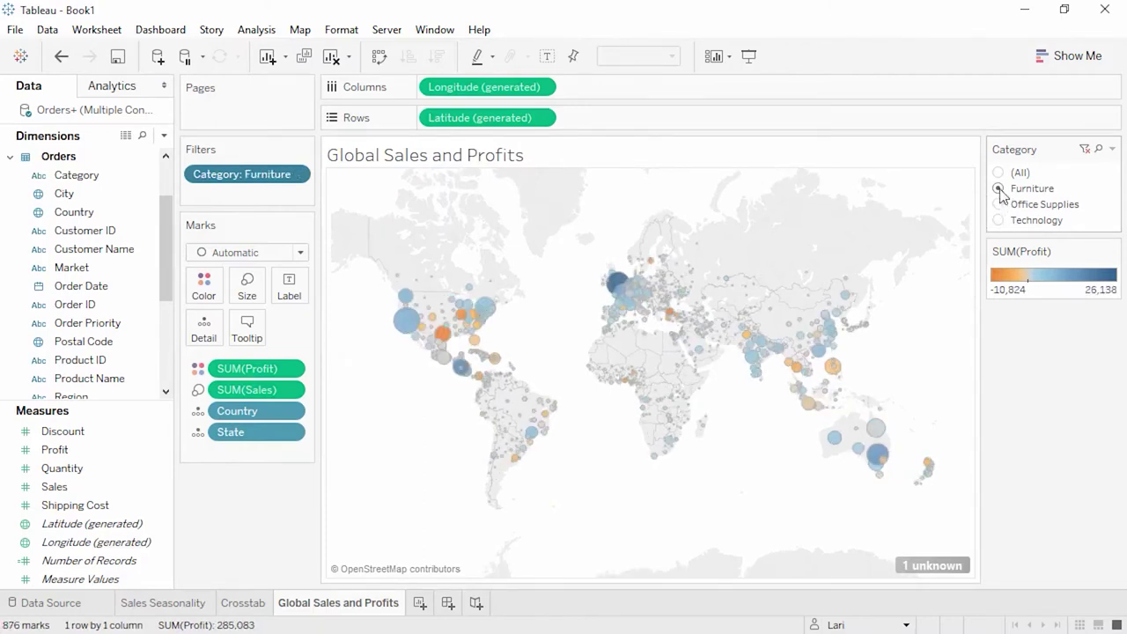
{"action": "left_click", "coordinate": [999, 173]}
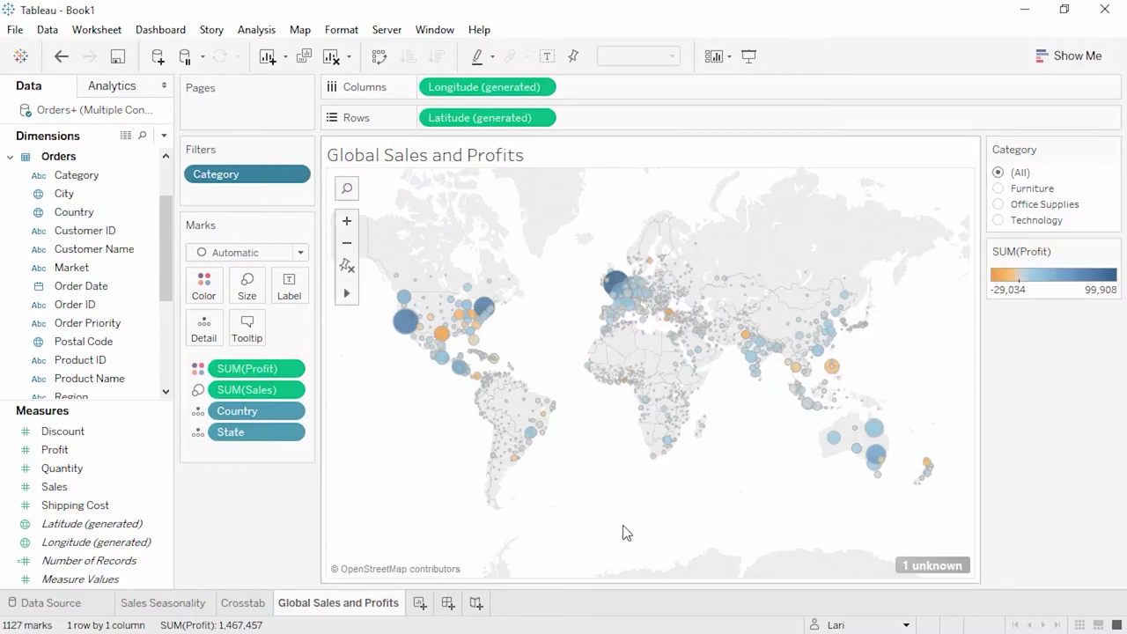
On a new Sheet 4, select Category, Sub-Category and Sales with Show Me open
{"action": "left_click", "coordinate": [420, 604]}
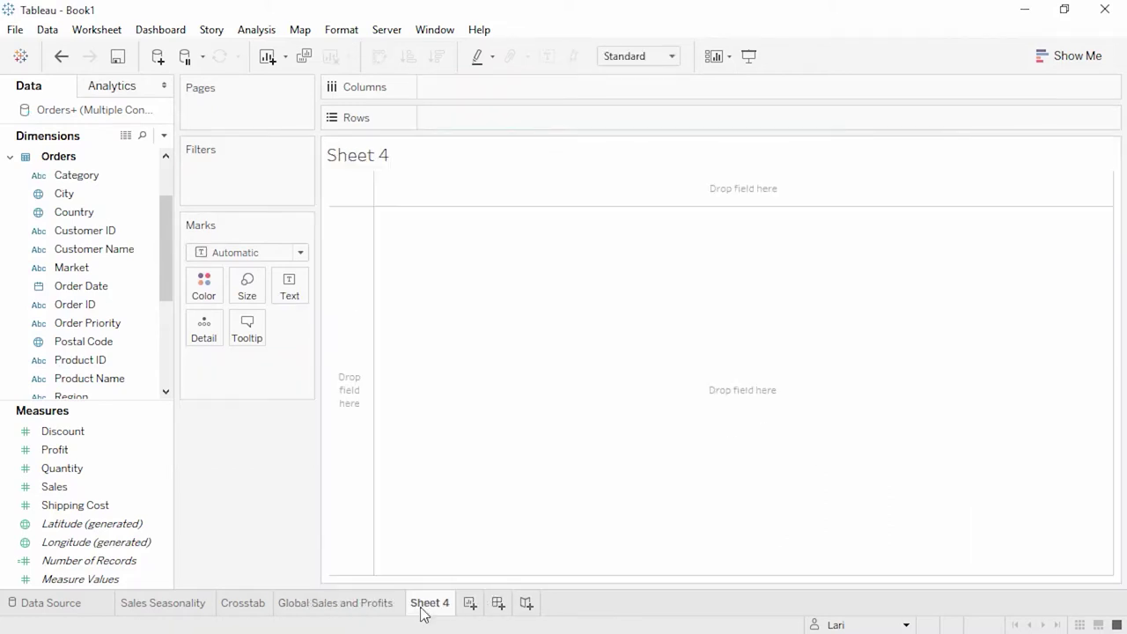
{"action": "left_click", "coordinate": [1066, 58]}
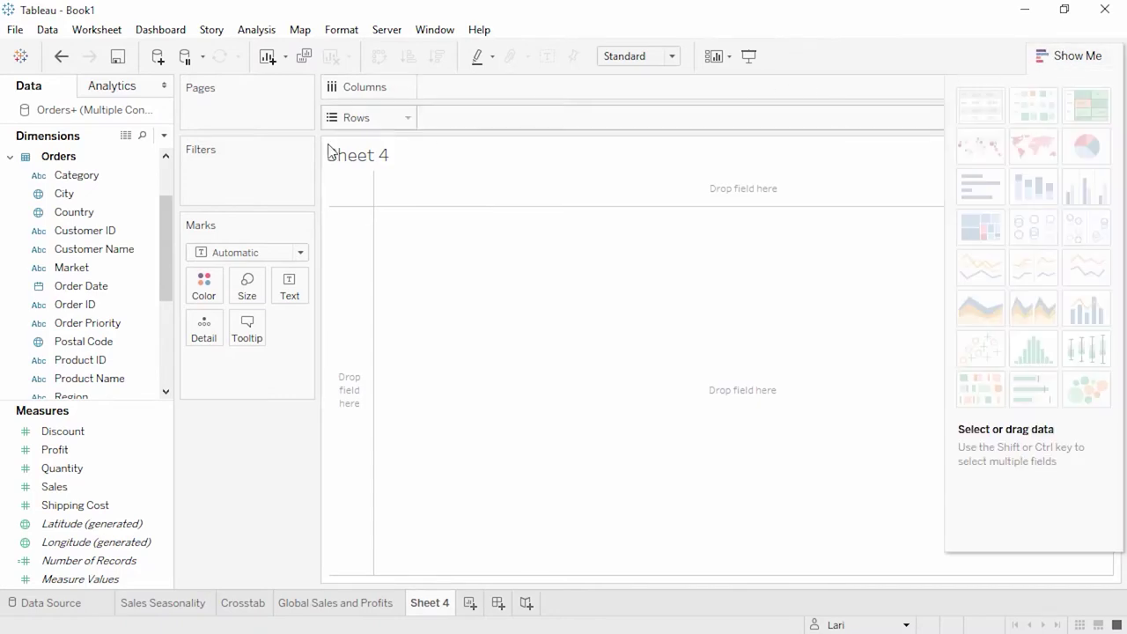
{"action": "left_click", "coordinate": [121, 180]}
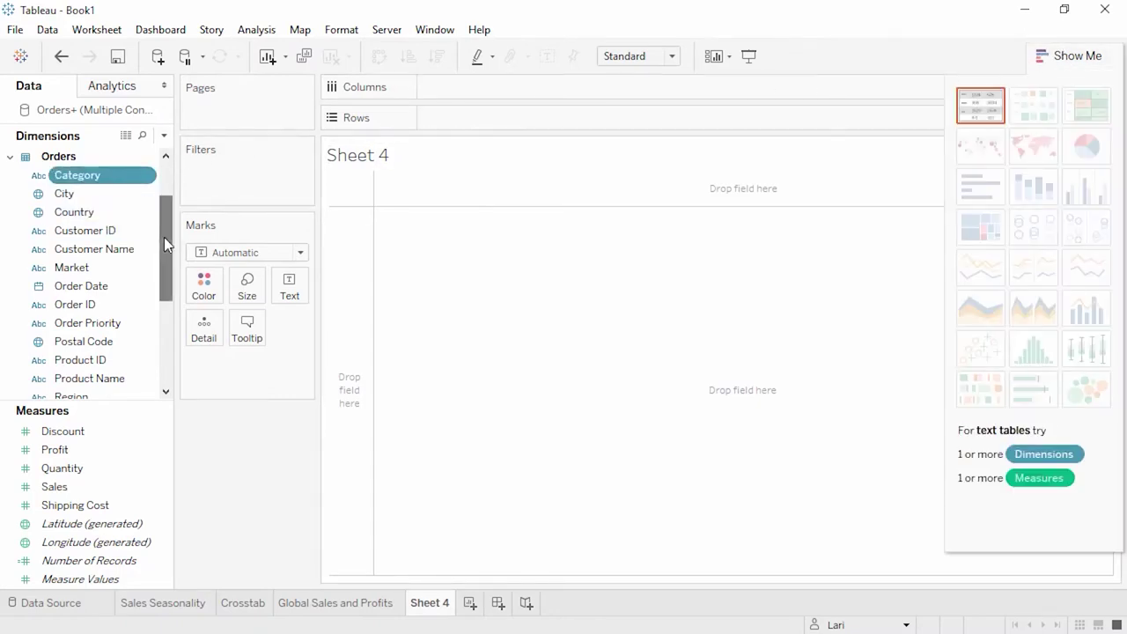
{"action": "left_click_drag", "start_coordinate": [164, 240], "coordinate": [164, 299]}
{"action": "left_click", "coordinate": [75, 362]}
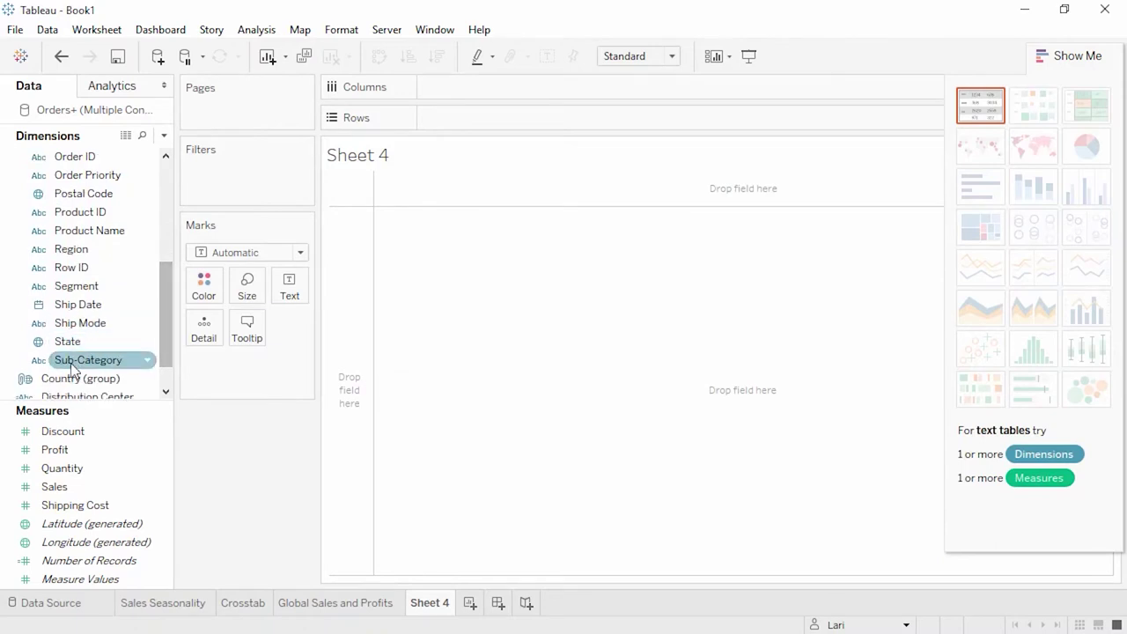
{"action": "left_click", "coordinate": [60, 490], "text": "ctrl"}
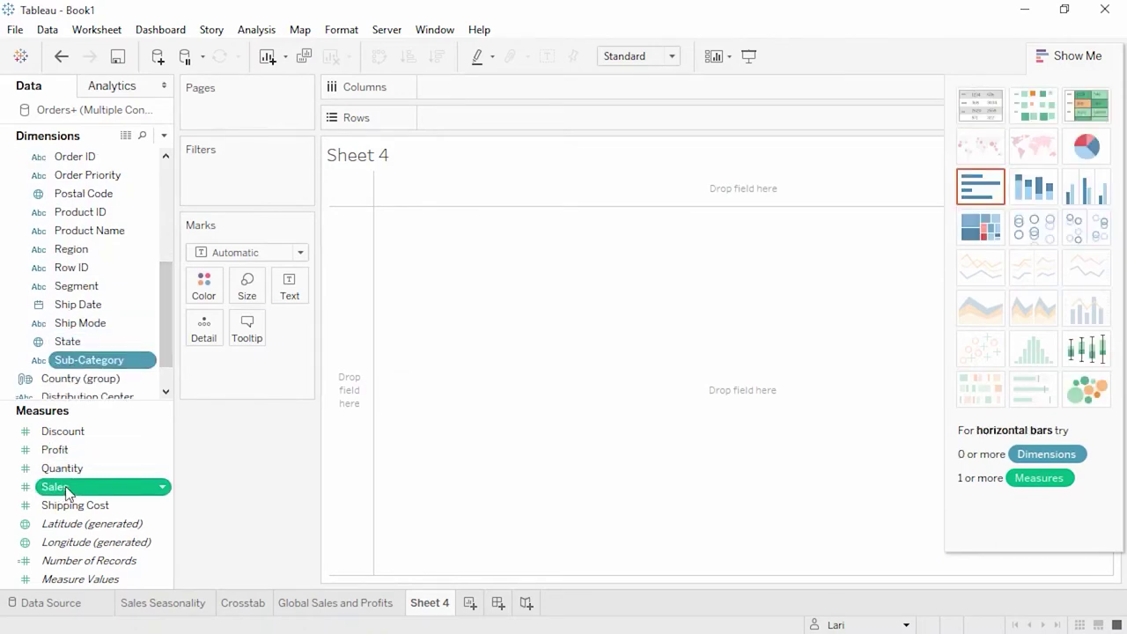
Preview box plot, treemap and side-by-side circles, then settle on horizontal bars
{"action": "left_click", "coordinate": [1081, 361]}
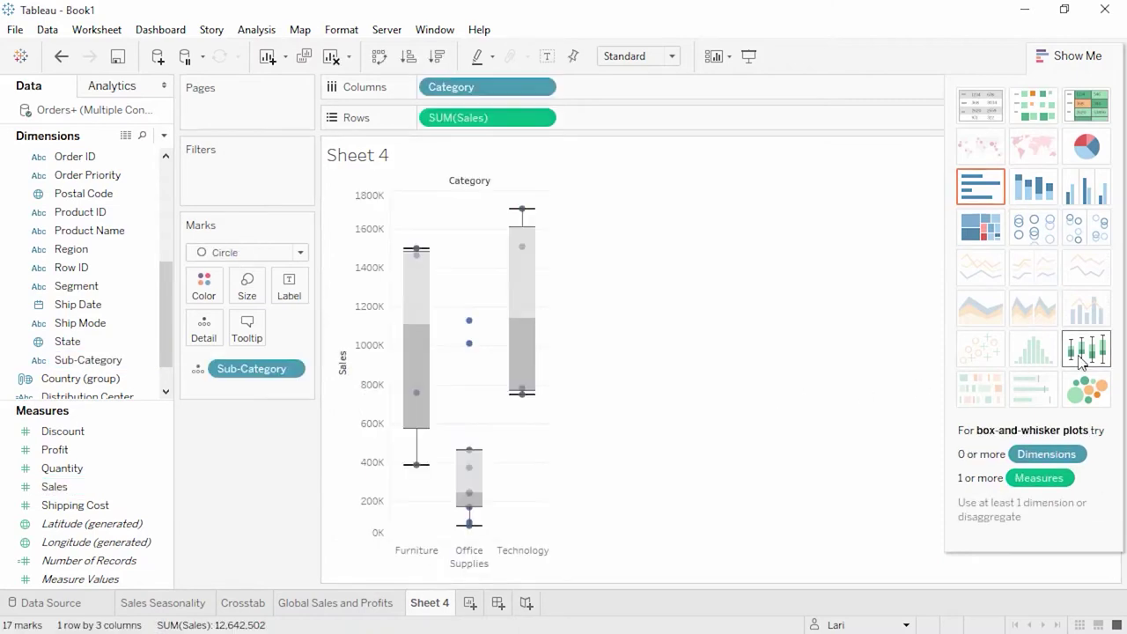
{"action": "left_click", "coordinate": [979, 234]}
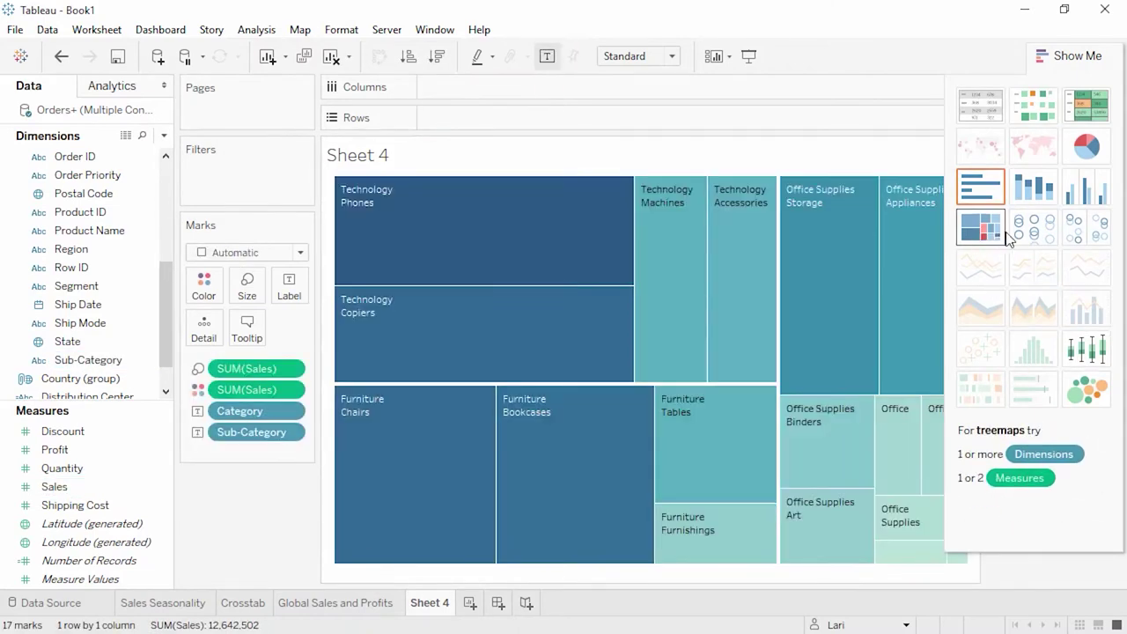
{"action": "left_click", "coordinate": [1080, 231]}
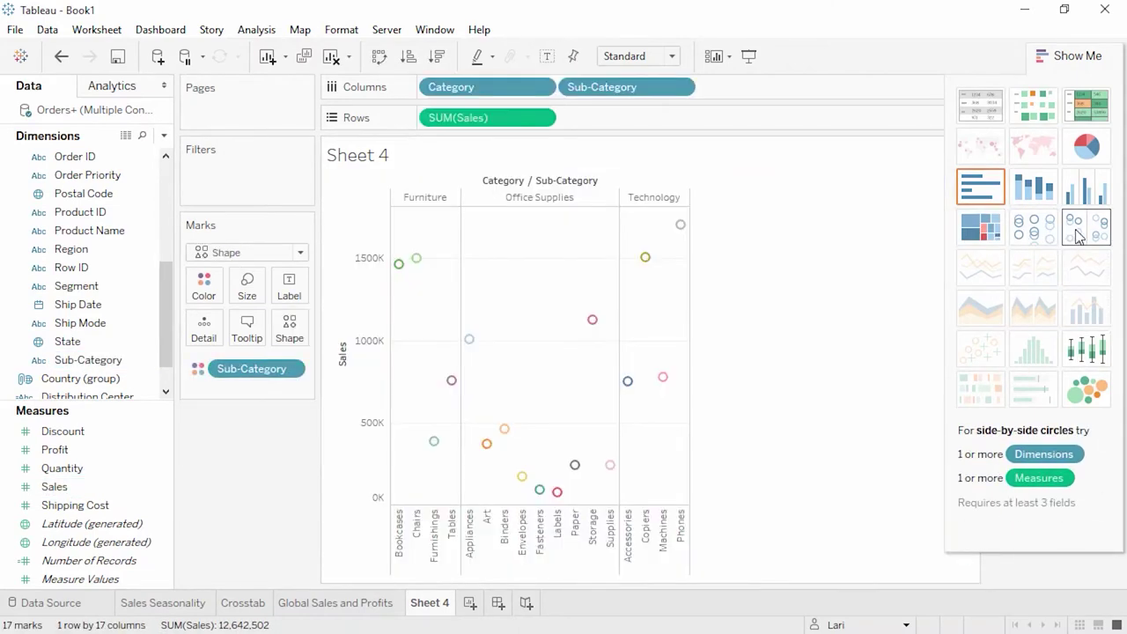
{"action": "left_click", "coordinate": [996, 202]}
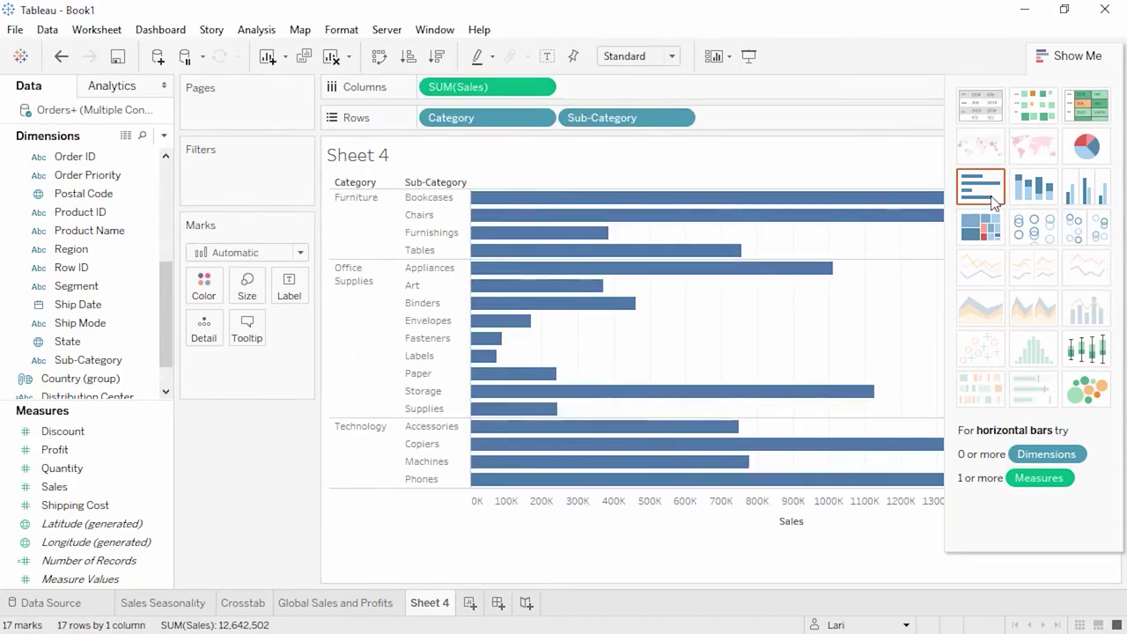
{"action": "left_click", "coordinate": [1053, 58]}
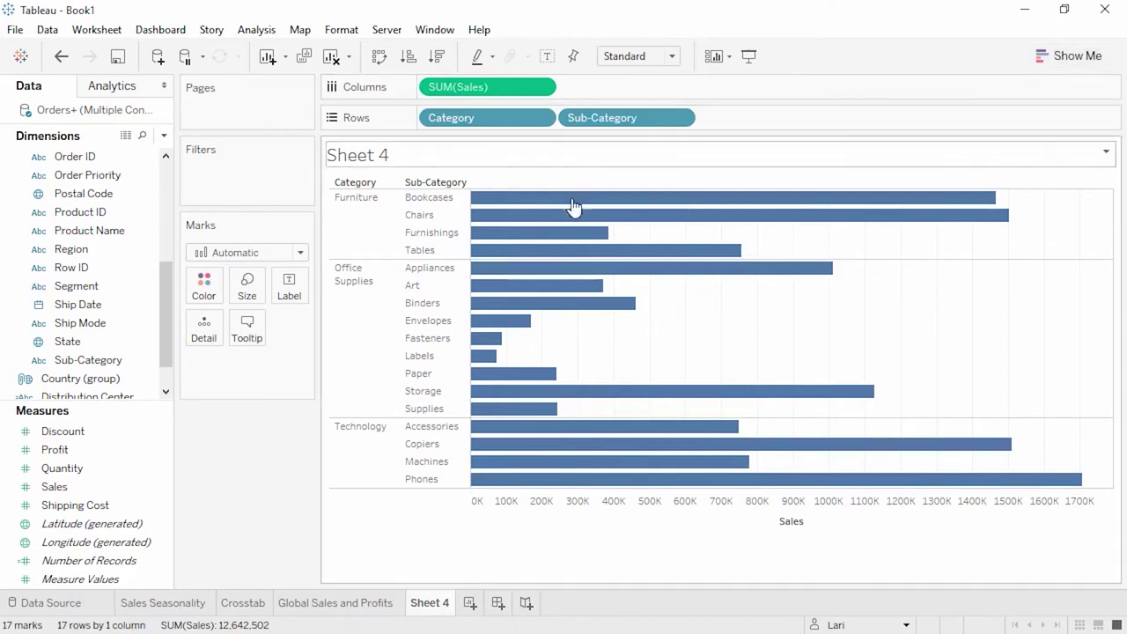
Create a Products hierarchy from Category and Sub-Category, then add Product Name to it
{"action": "left_click", "coordinate": [98, 354]}
{"action": "left_click_drag", "start_coordinate": [98, 357], "coordinate": [98, 211]}
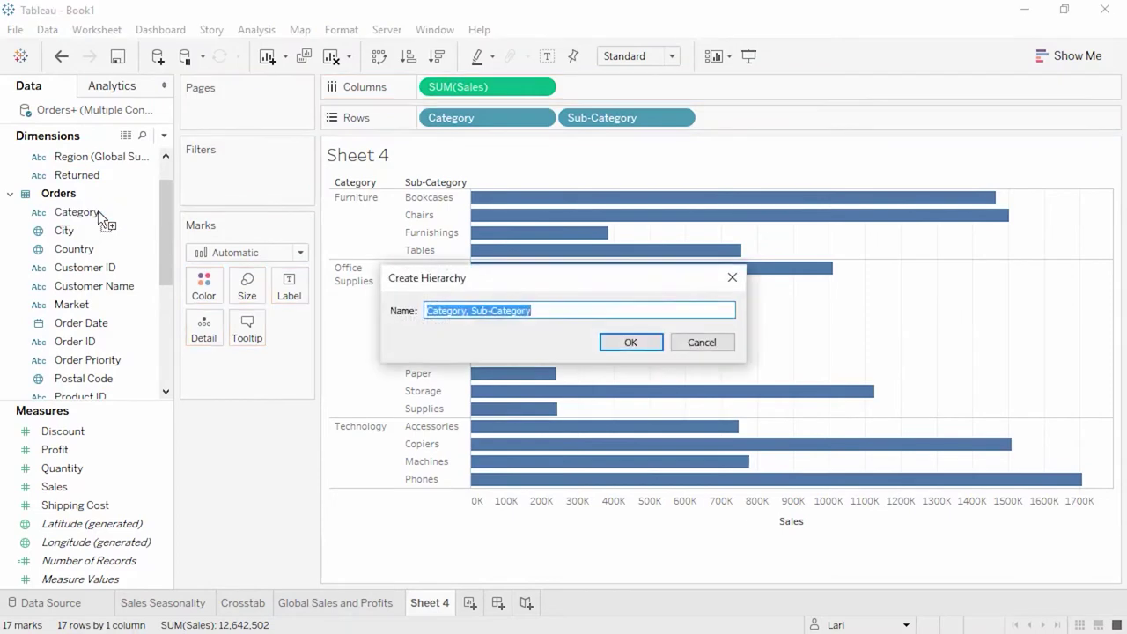
{"action": "type", "text": "Products"}
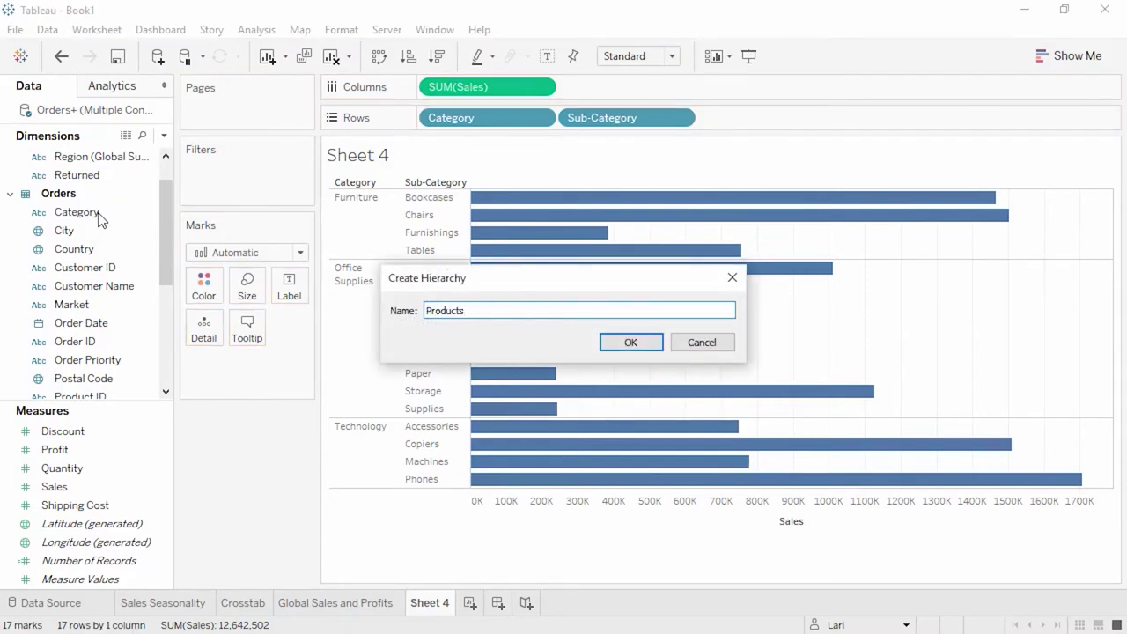
{"action": "left_click", "coordinate": [622, 345]}
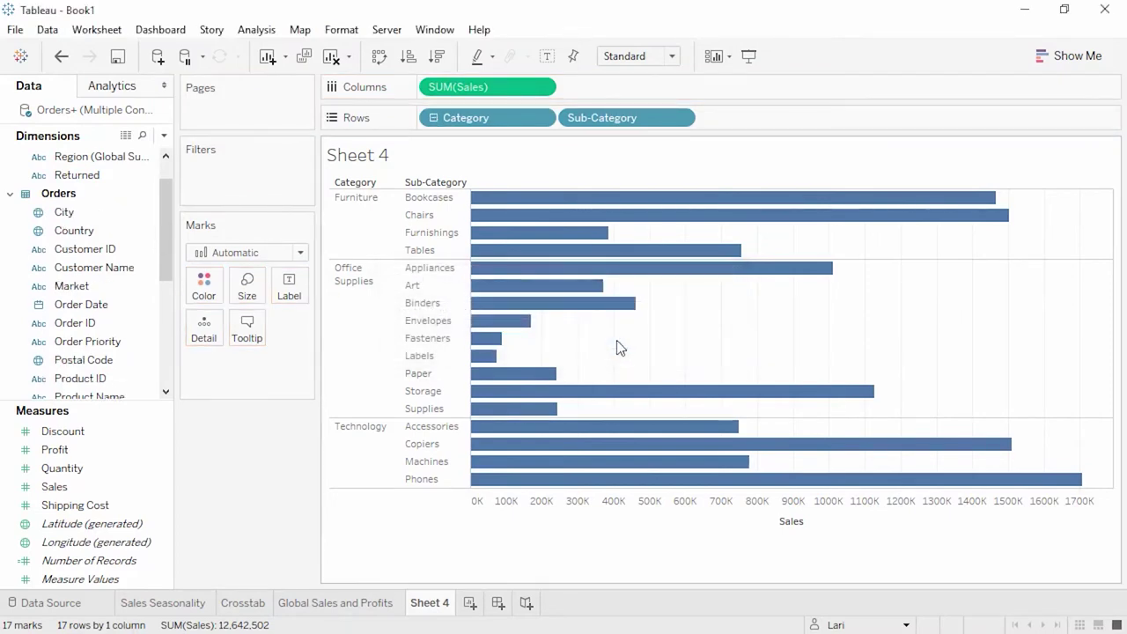
{"action": "left_click_drag", "start_coordinate": [166, 270], "coordinate": [162, 351]}
{"action": "left_click_drag", "start_coordinate": [88, 175], "coordinate": [105, 383]}
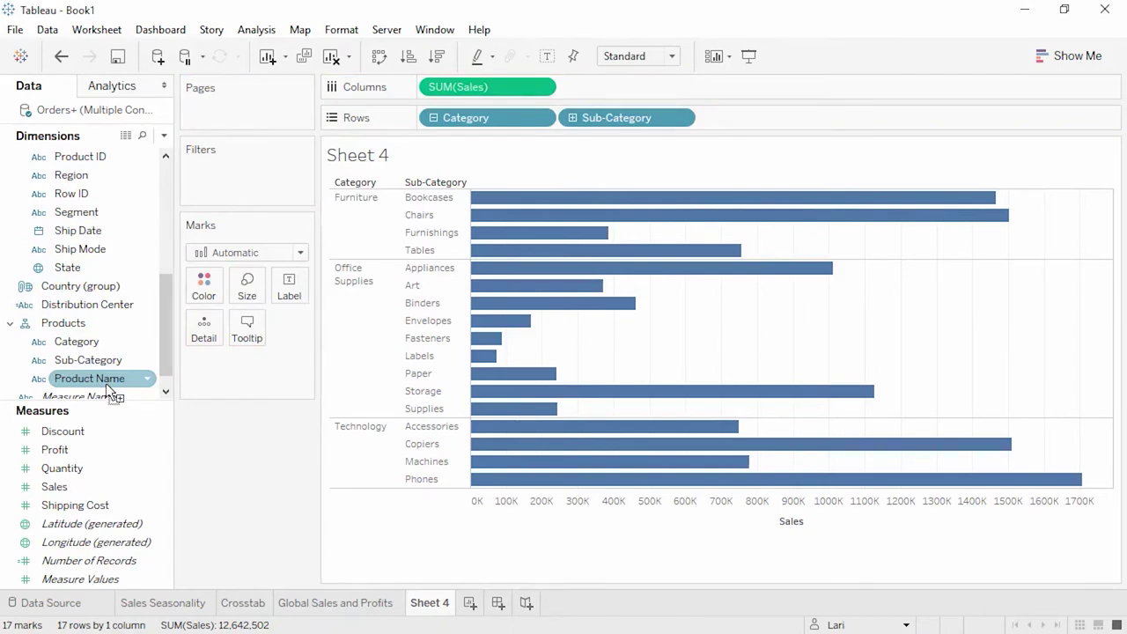
Drill the hierarchy down to product names and back up to three category bars
{"action": "left_click", "coordinate": [433, 118]}
{"action": "left_click", "coordinate": [433, 118]}
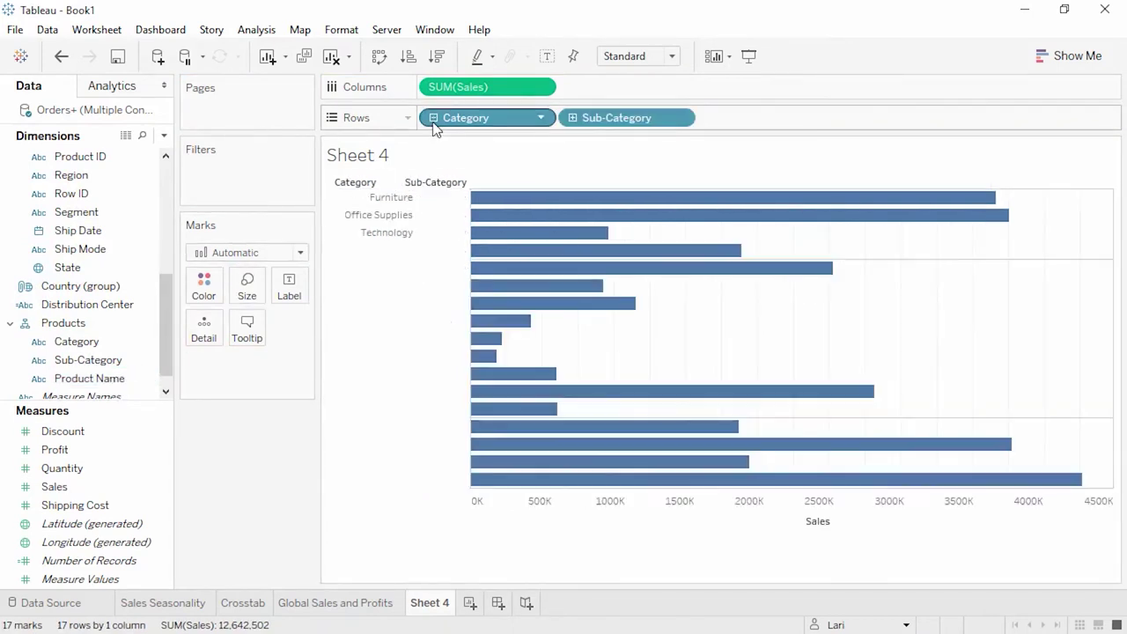
{"action": "left_click", "coordinate": [572, 119]}
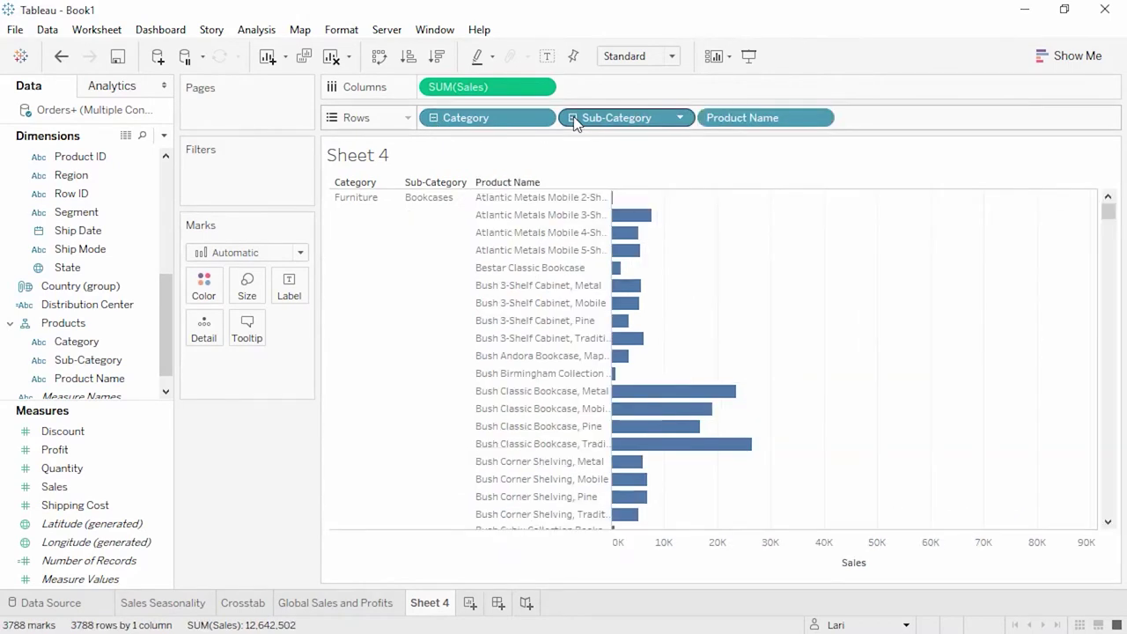
{"action": "left_click", "coordinate": [570, 120]}
{"action": "left_click", "coordinate": [433, 118]}
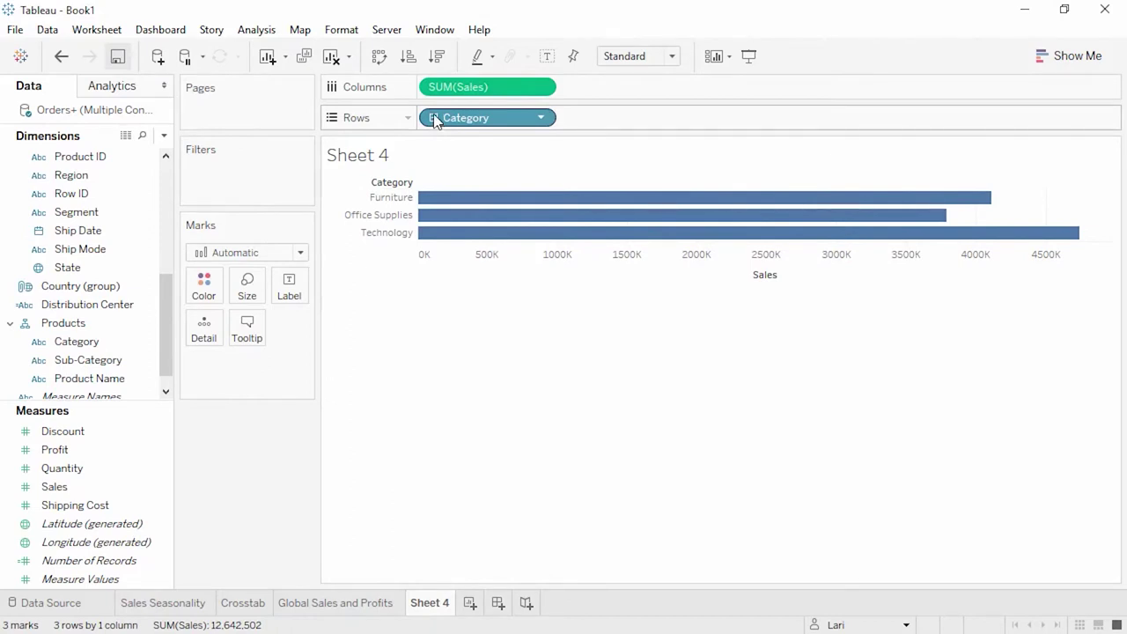
Sort by sales descending, drill to sub-categories and sort them, toggling mark labels on and off
{"action": "left_click", "coordinate": [440, 61]}
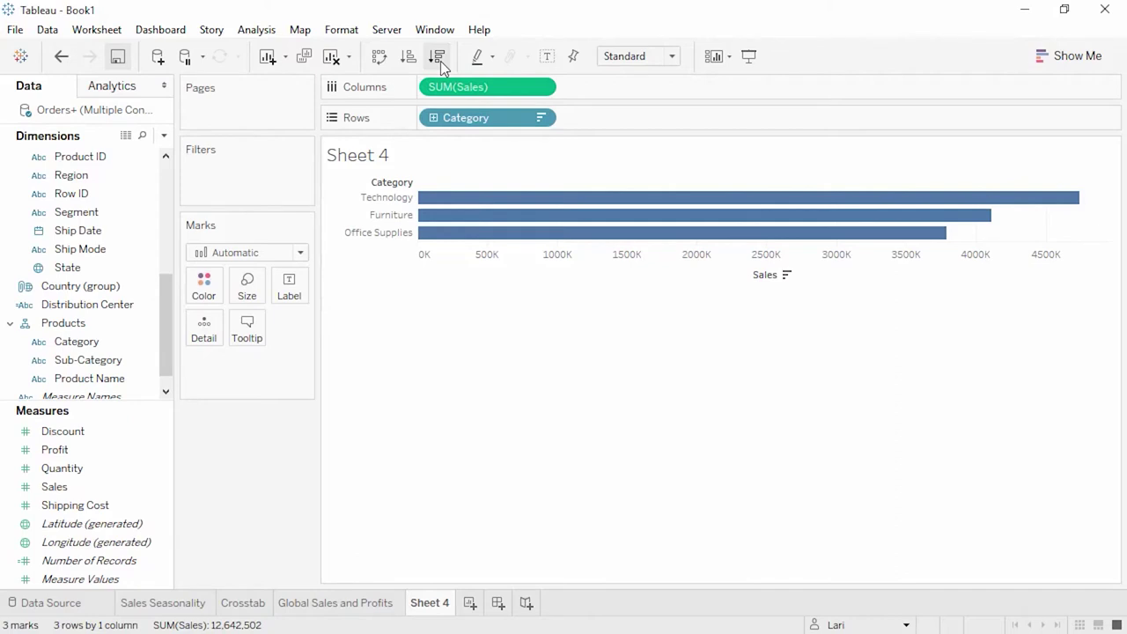
{"action": "left_click", "coordinate": [435, 119]}
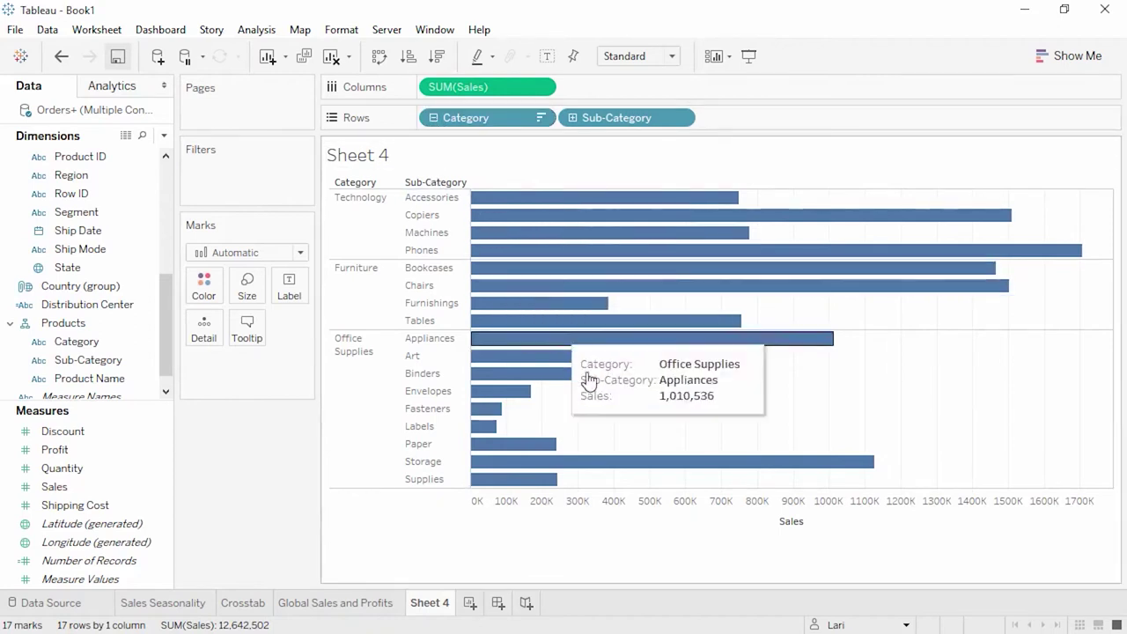
{"action": "left_click", "coordinate": [814, 522]}
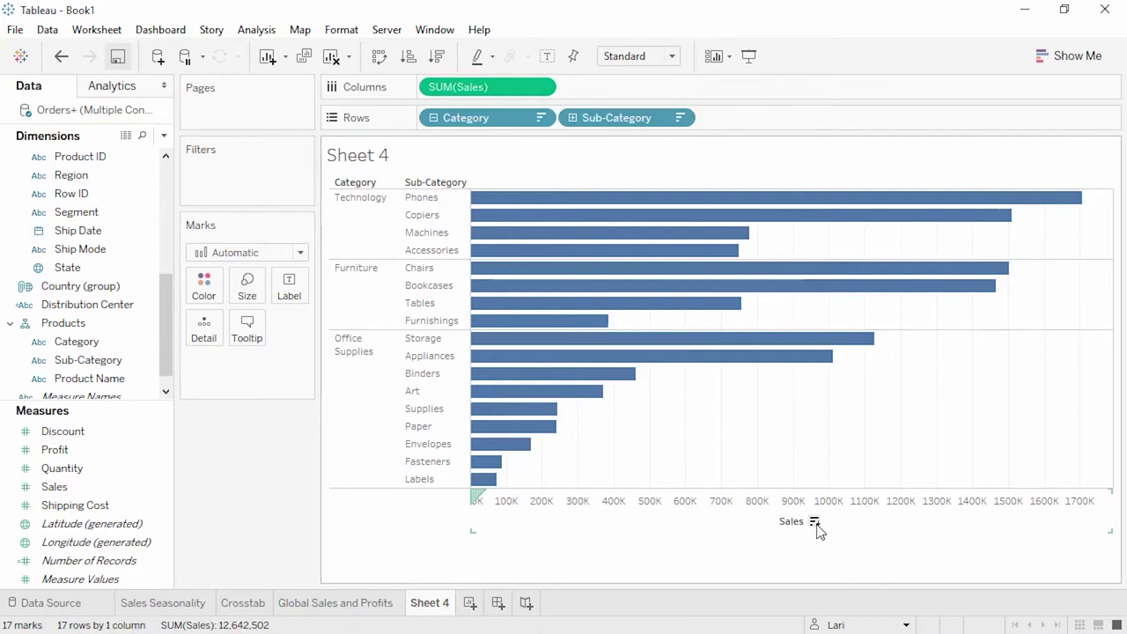
{"action": "left_click", "coordinate": [546, 56]}
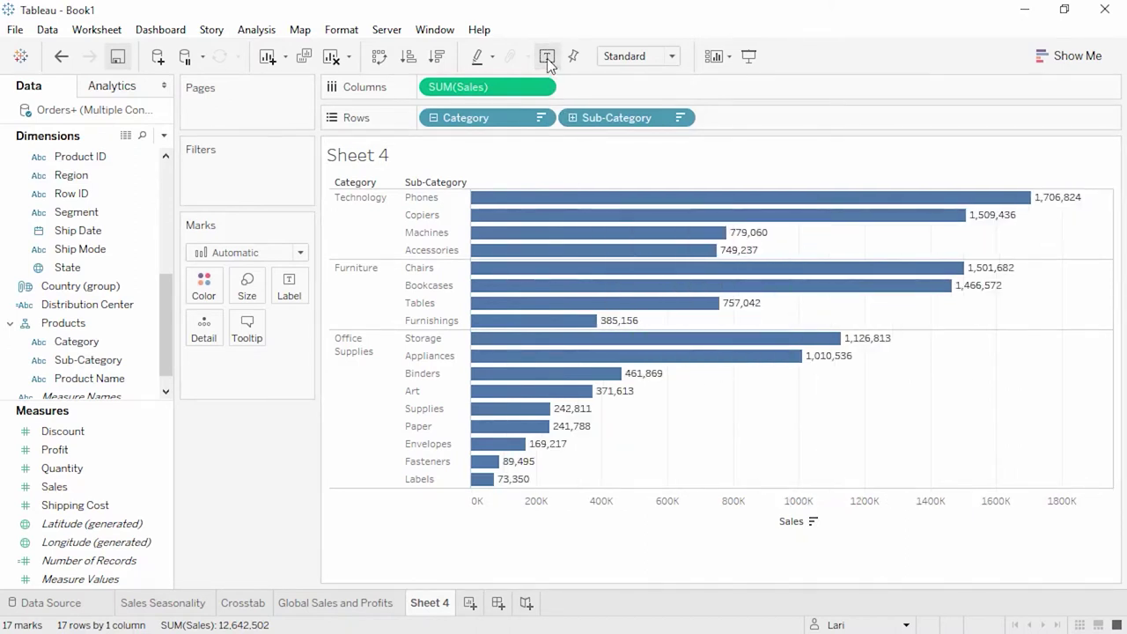
{"action": "left_click", "coordinate": [546, 57]}
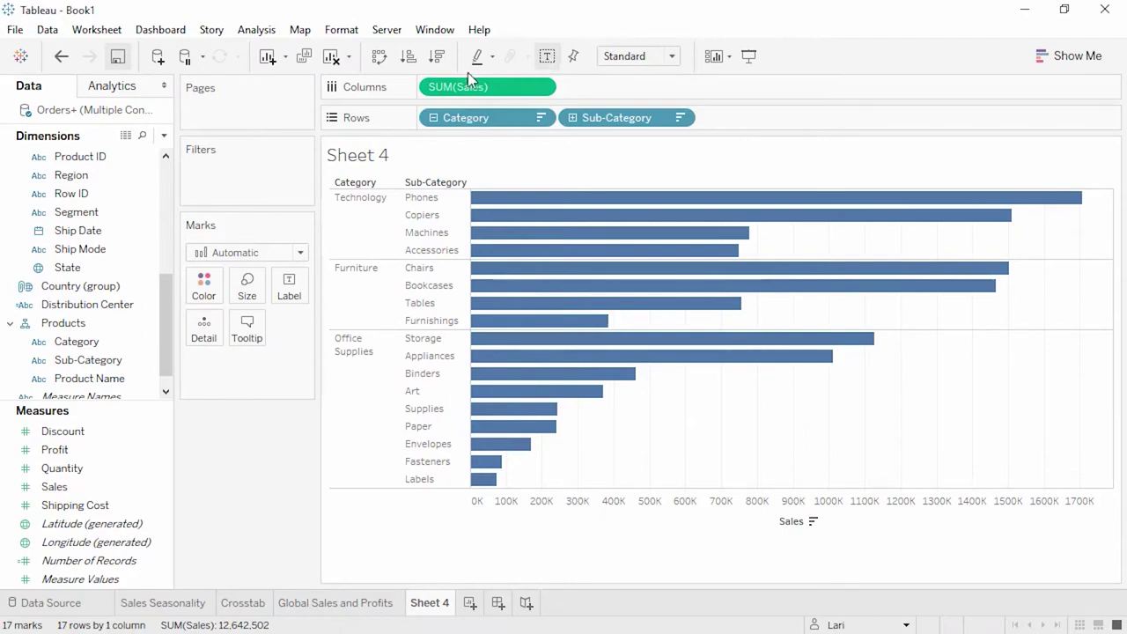
Colour the bars by SUM(Profit) and add Market to Columns for five market columns
{"action": "left_click_drag", "start_coordinate": [104, 451], "coordinate": [204, 288]}
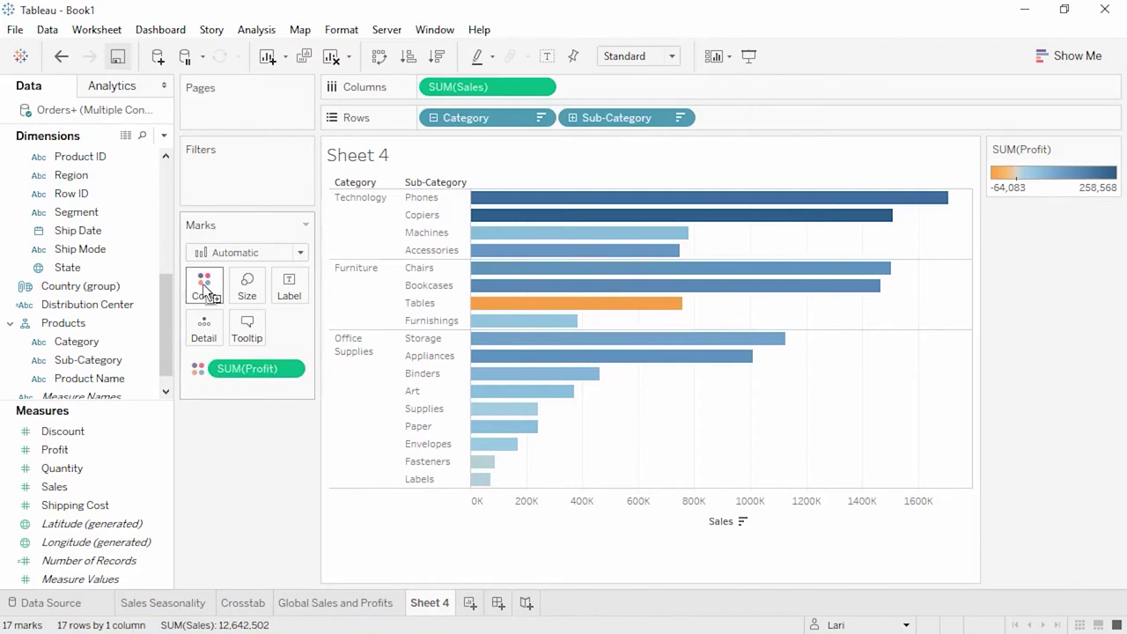
{"action": "left_click_drag", "start_coordinate": [165, 284], "coordinate": [164, 242]}
{"action": "left_click_drag", "start_coordinate": [116, 175], "coordinate": [514, 175]}
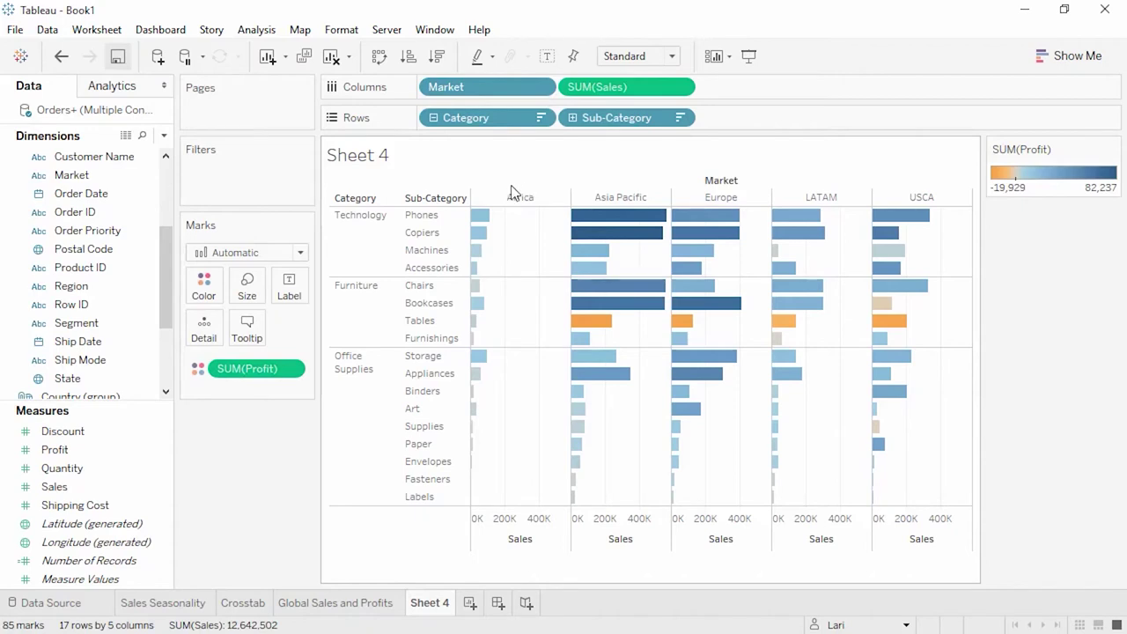
Group Art through Labels, alias the group 'Small Office Supplies', and drop the Market split
{"action": "left_click", "coordinate": [414, 409]}
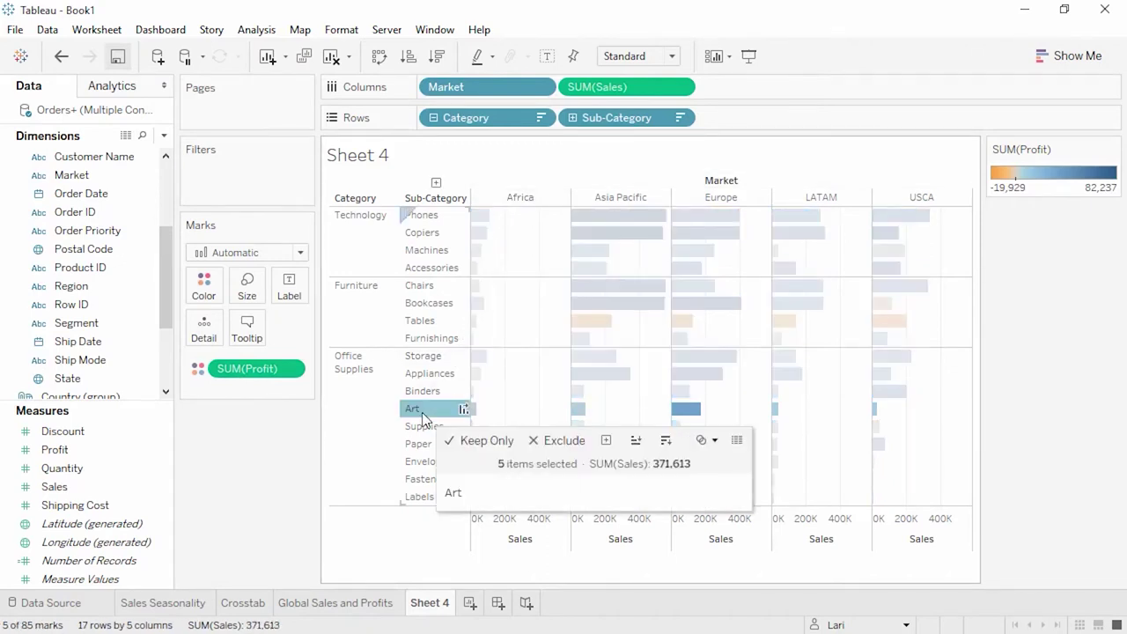
{"action": "left_click", "coordinate": [419, 497], "text": "shift"}
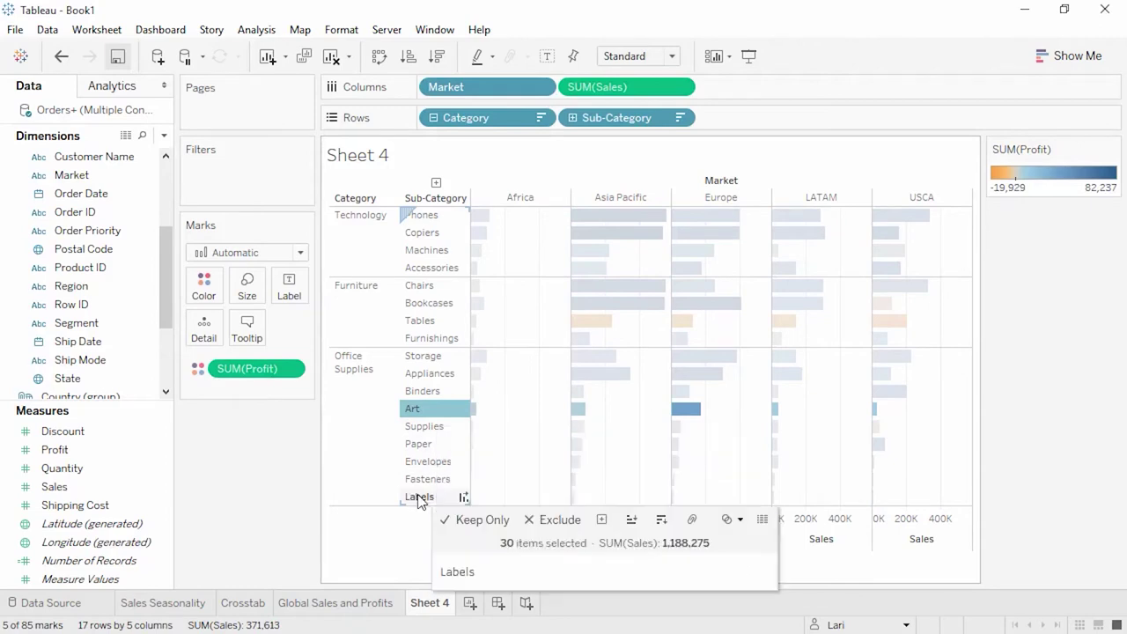
{"action": "left_click", "coordinate": [692, 521]}
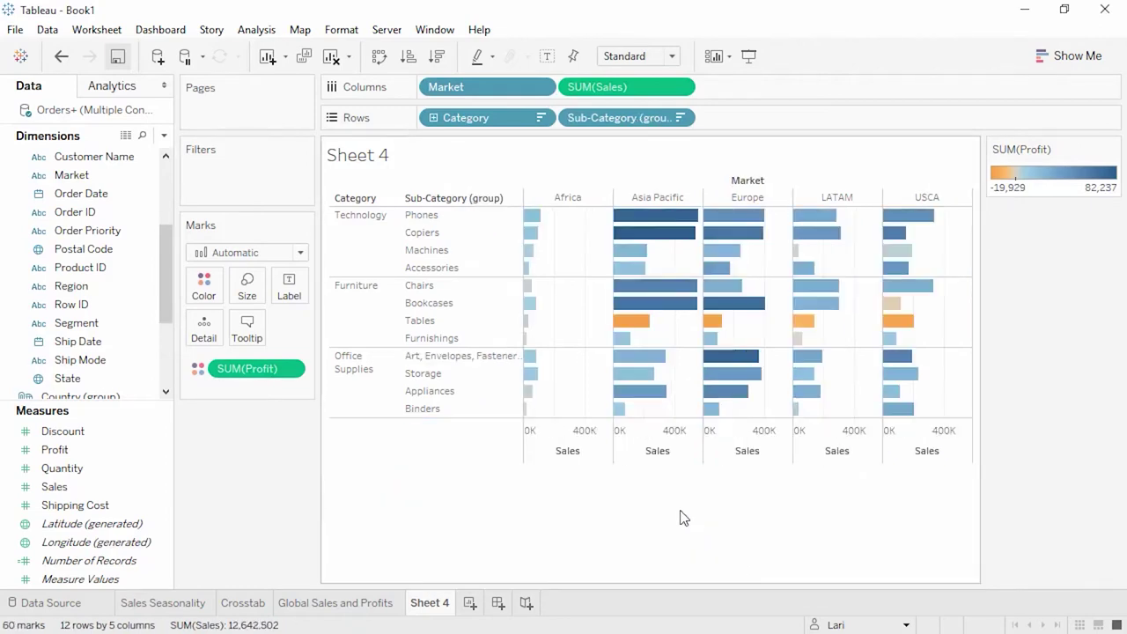
{"action": "left_click", "coordinate": [443, 360]}
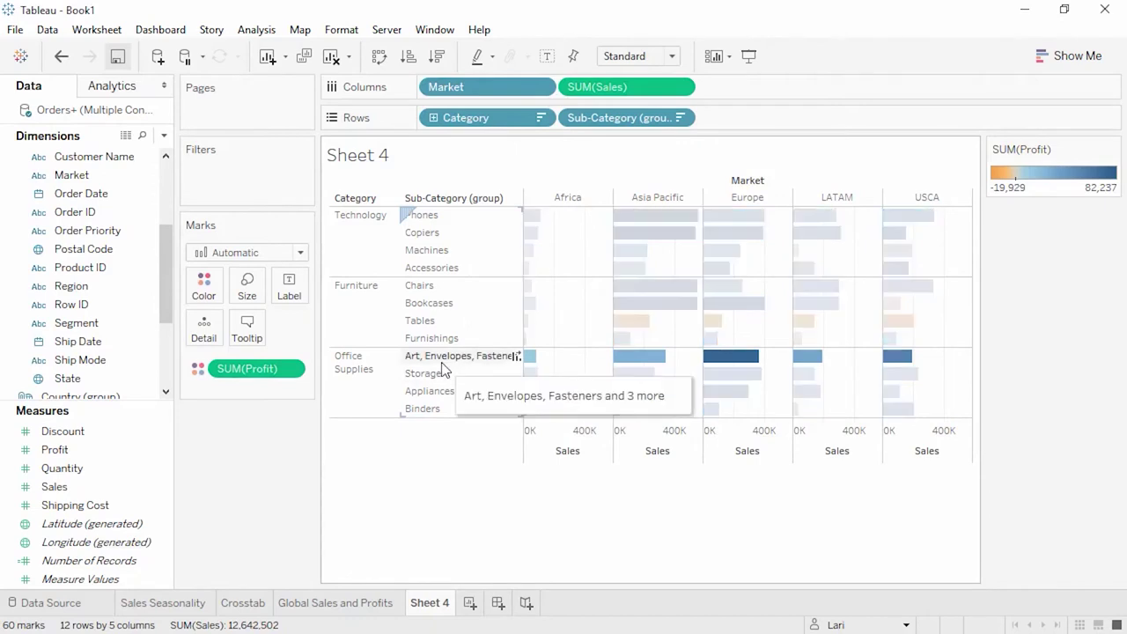
{"action": "right_click", "coordinate": [443, 363]}
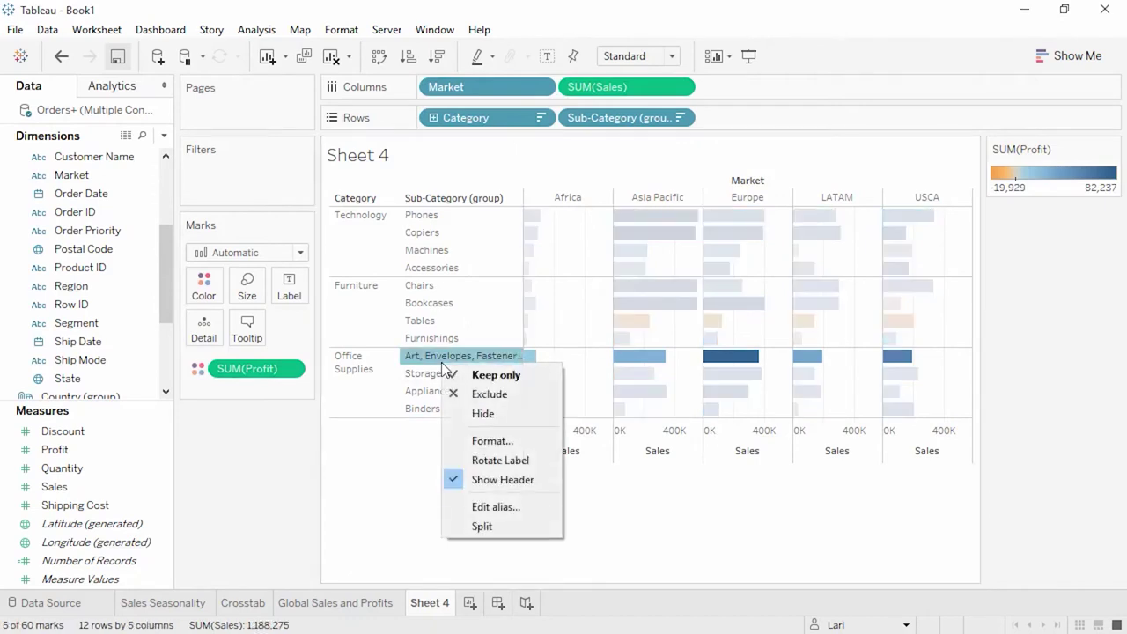
{"action": "left_click", "coordinate": [493, 507]}
{"action": "type", "text": "Small Office Supplies"}
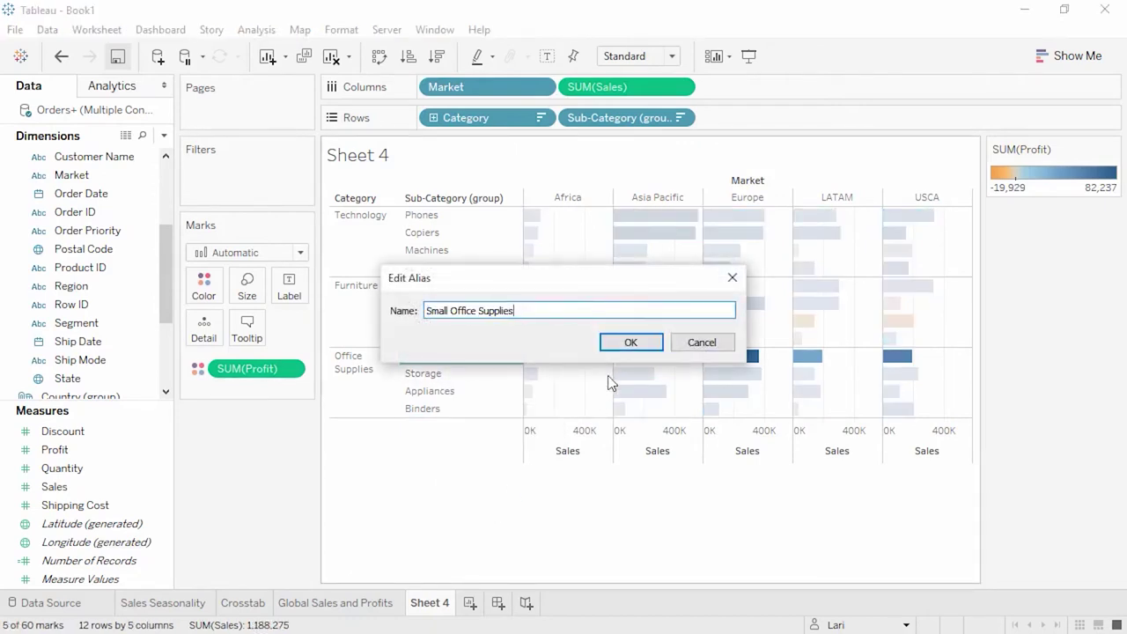
{"action": "left_click", "coordinate": [630, 342]}
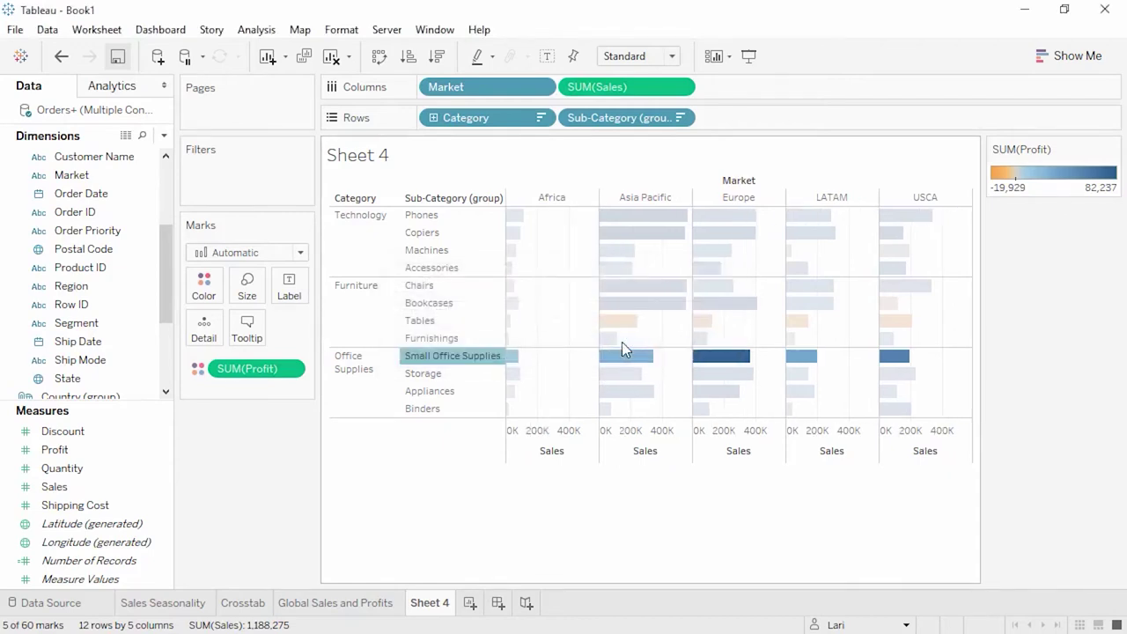
{"action": "left_click_drag", "start_coordinate": [502, 88], "coordinate": [278, 445]}
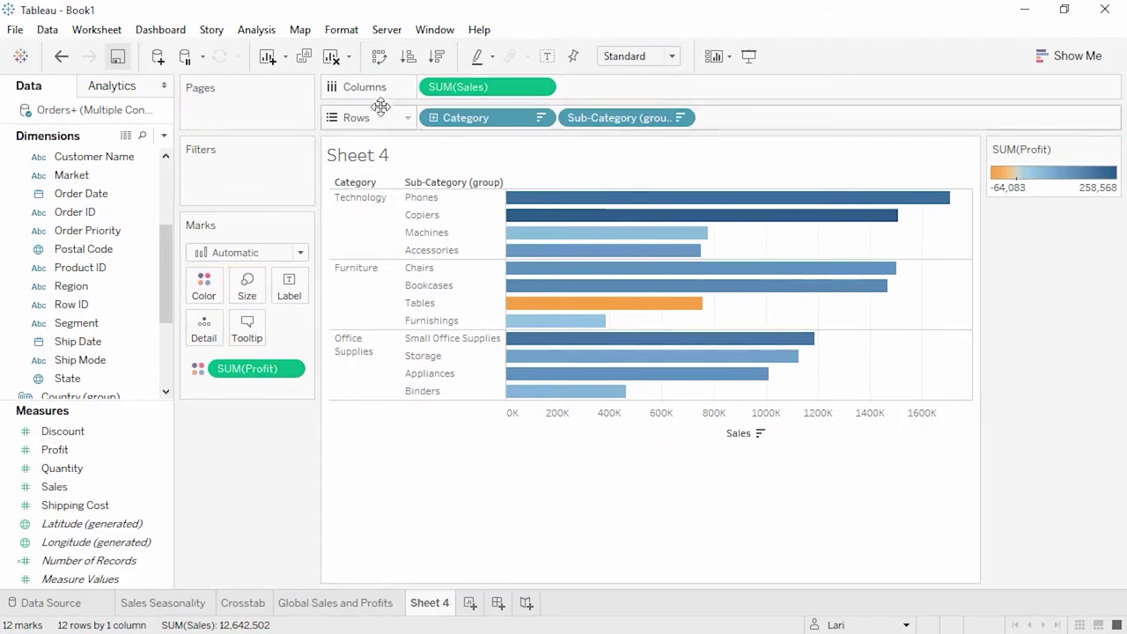
Swap rows and columns into vertical bars and hide the Category / Sub-Category field labels
{"action": "left_click", "coordinate": [380, 57]}
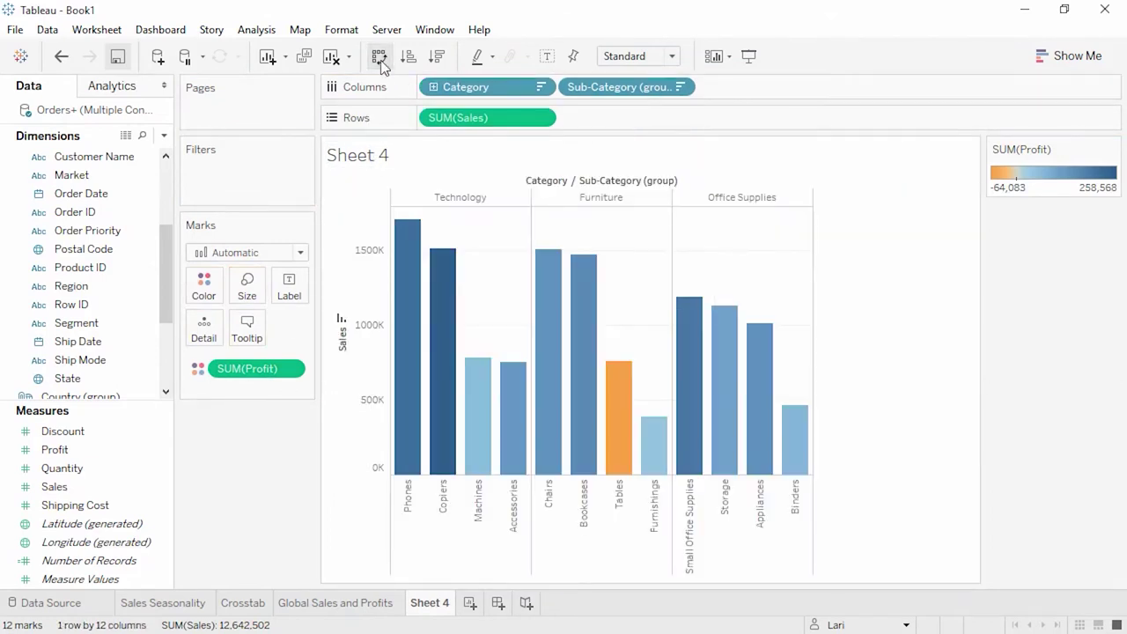
{"action": "right_click", "coordinate": [551, 181]}
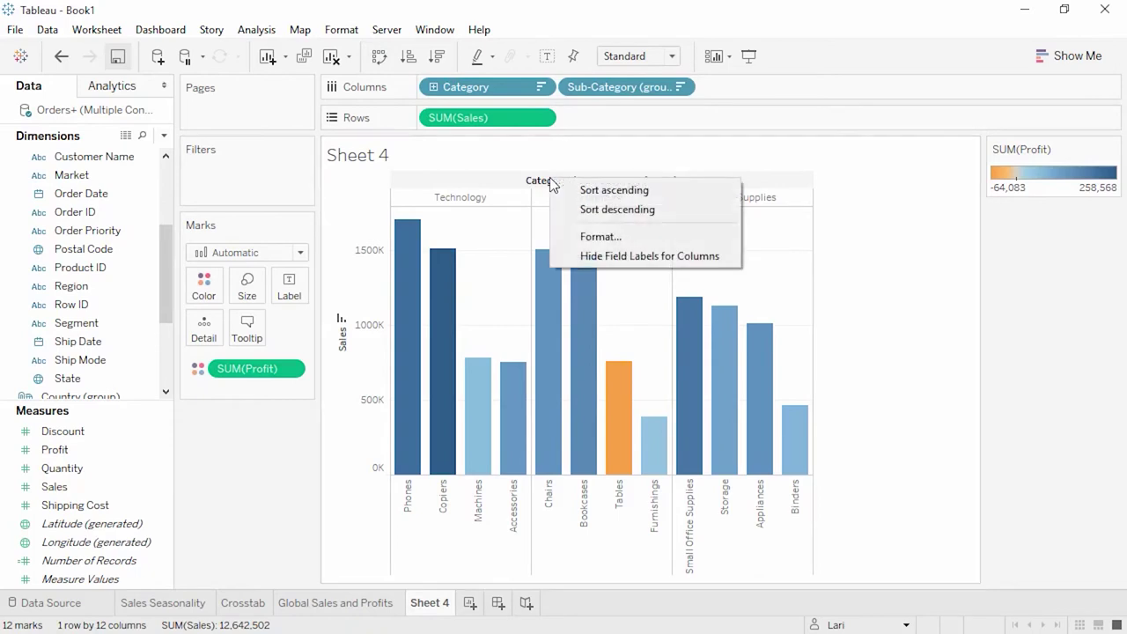
{"action": "left_click", "coordinate": [588, 255]}
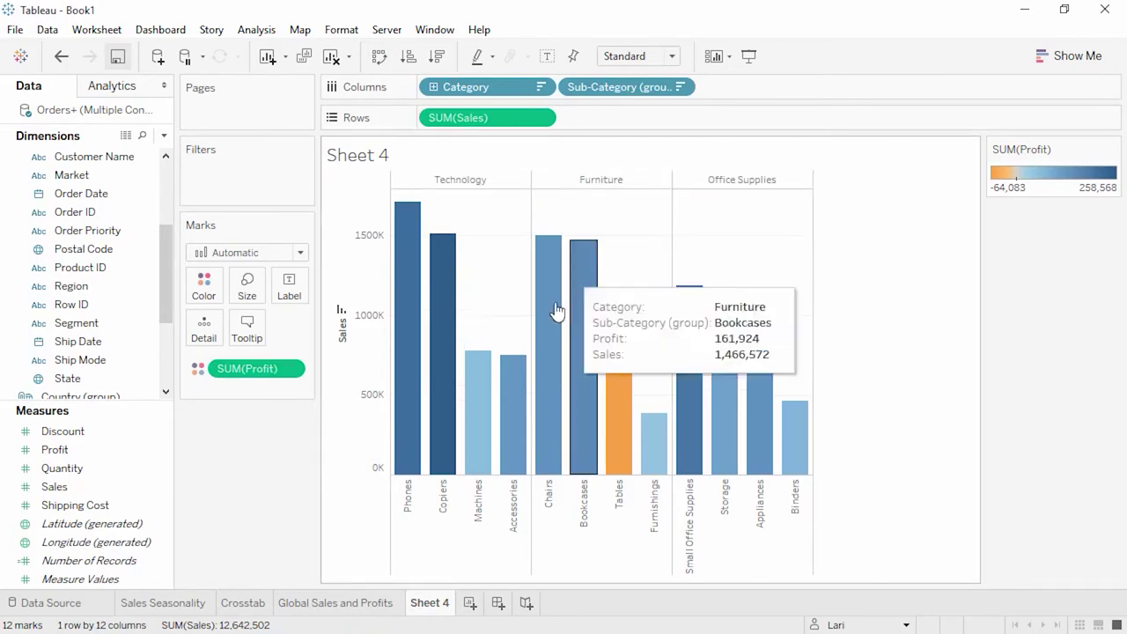
Rename Sheet 4 to 'Sales by Sub-Category' and add a new blank worksheet
{"action": "double_click", "coordinate": [431, 604]}
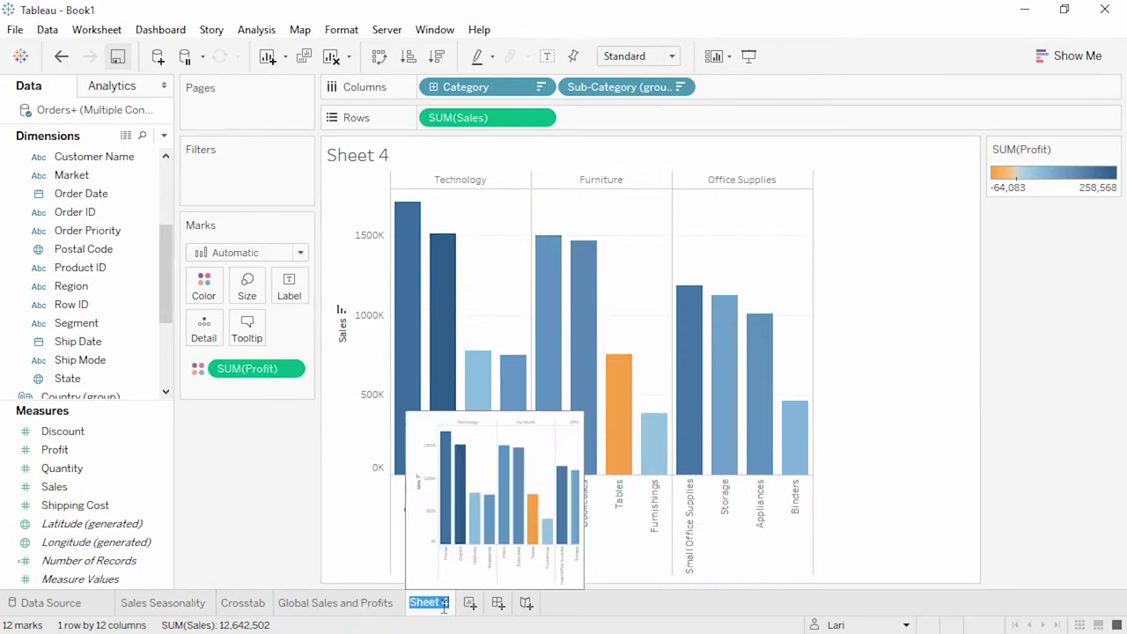
{"action": "type", "text": "Sales by Sub-Category"}
{"action": "left_click", "coordinate": [547, 604]}
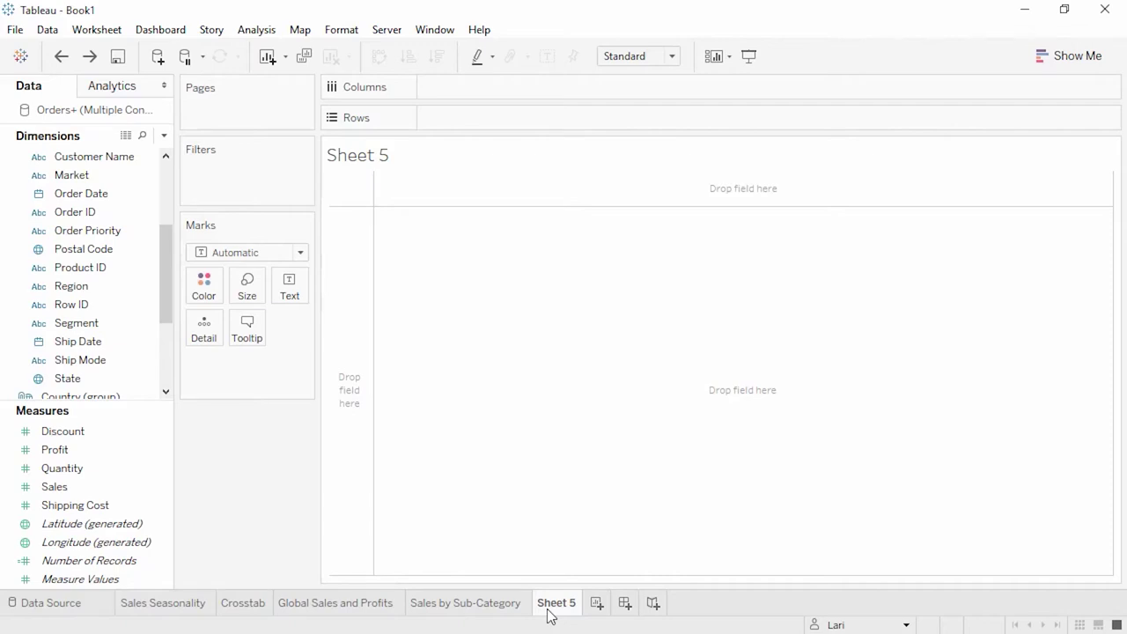
Plot Profit on Rows against Shipping Cost on Columns, with Category on Color
{"action": "left_click_drag", "start_coordinate": [95, 451], "coordinate": [455, 118]}
{"action": "left_click_drag", "start_coordinate": [97, 504], "coordinate": [448, 91]}
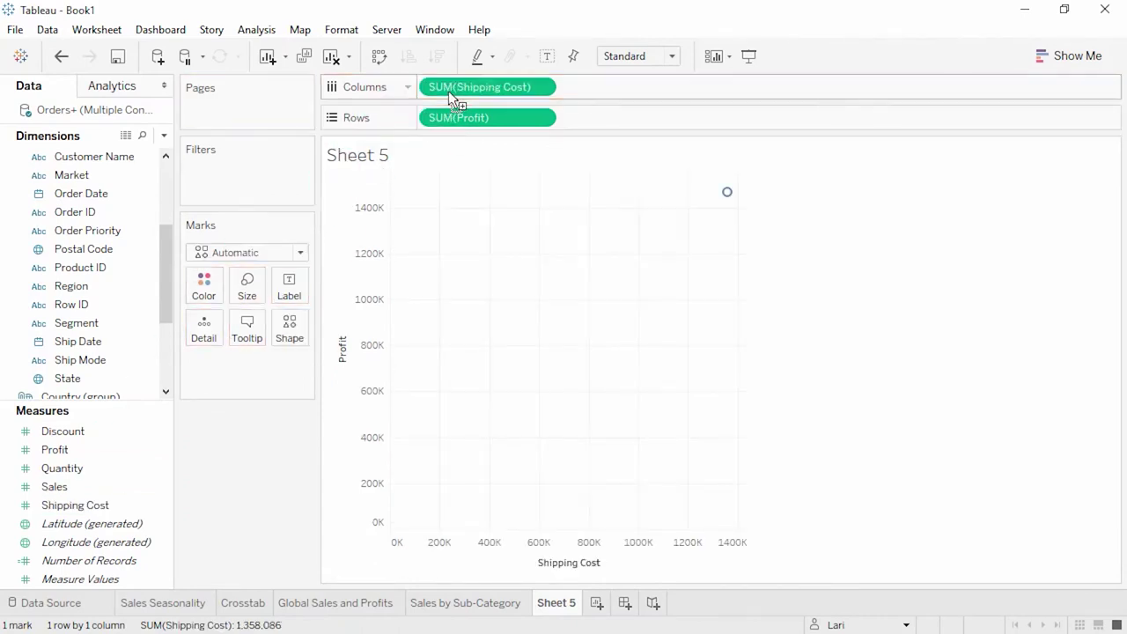
{"action": "mouse_move", "coordinate": [727, 194]}
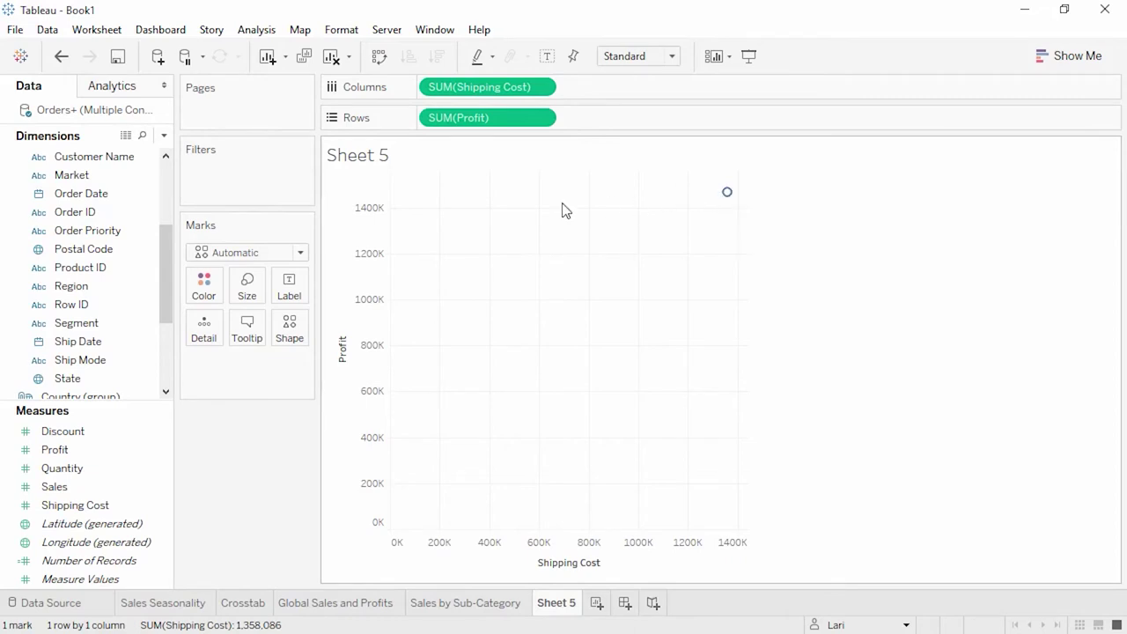
{"action": "left_click_drag", "start_coordinate": [159, 242], "coordinate": [163, 295]}
{"action": "left_click_drag", "start_coordinate": [144, 342], "coordinate": [210, 292]}
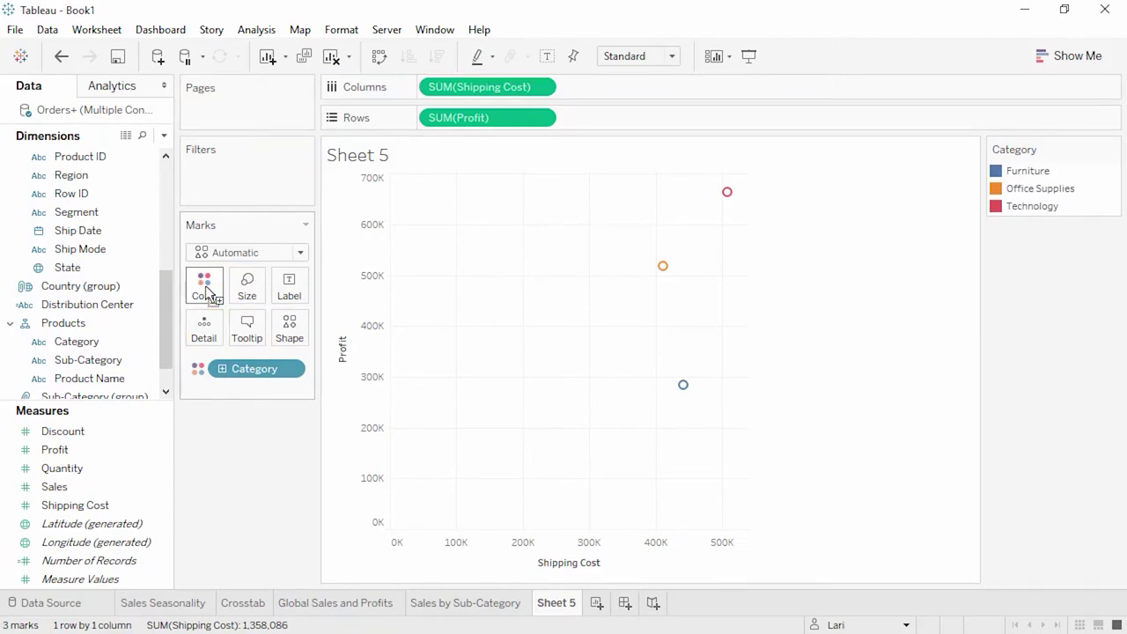
{"action": "left_click_drag", "start_coordinate": [163, 314], "coordinate": [154, 262]}
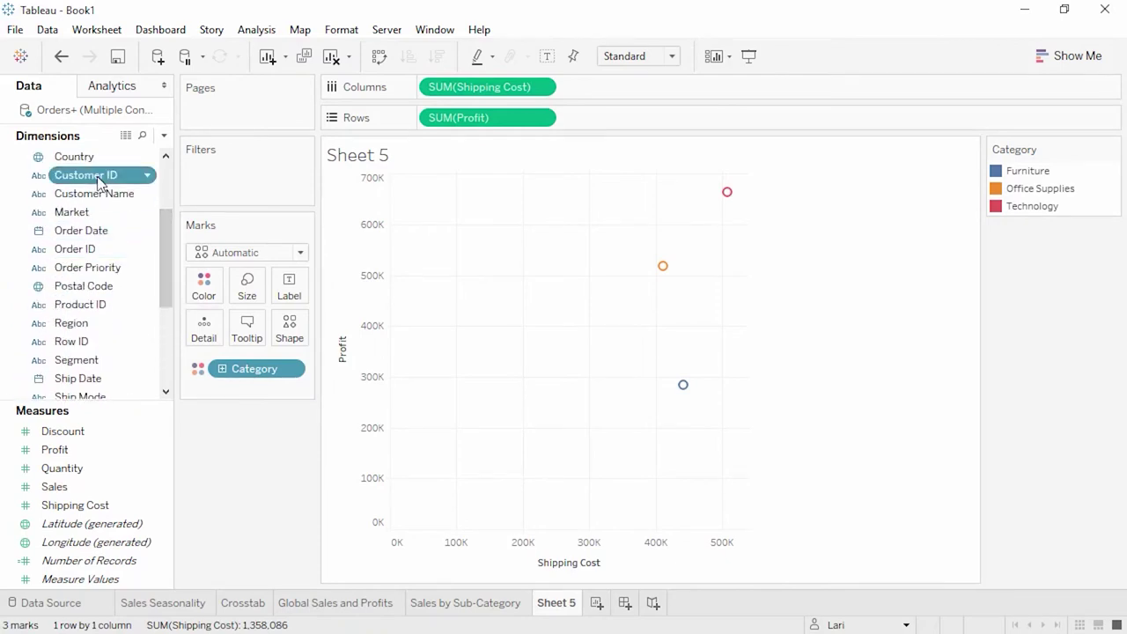
Add Customer ID as detail, keeping all members despite the warning
{"action": "left_click_drag", "start_coordinate": [111, 183], "coordinate": [203, 330]}
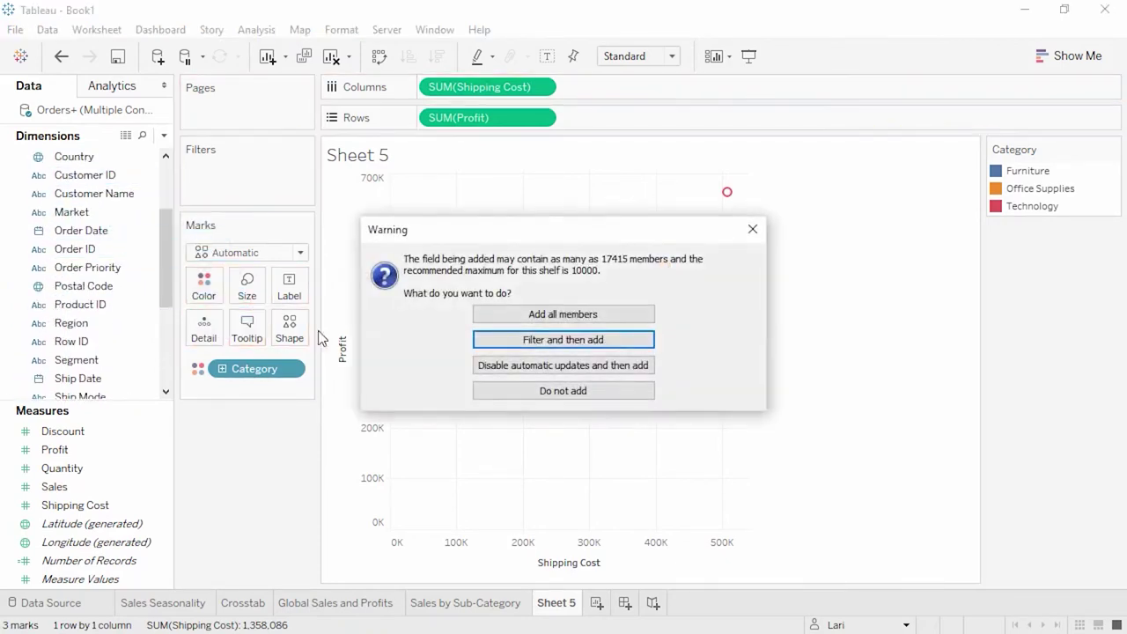
{"action": "left_click", "coordinate": [485, 321]}
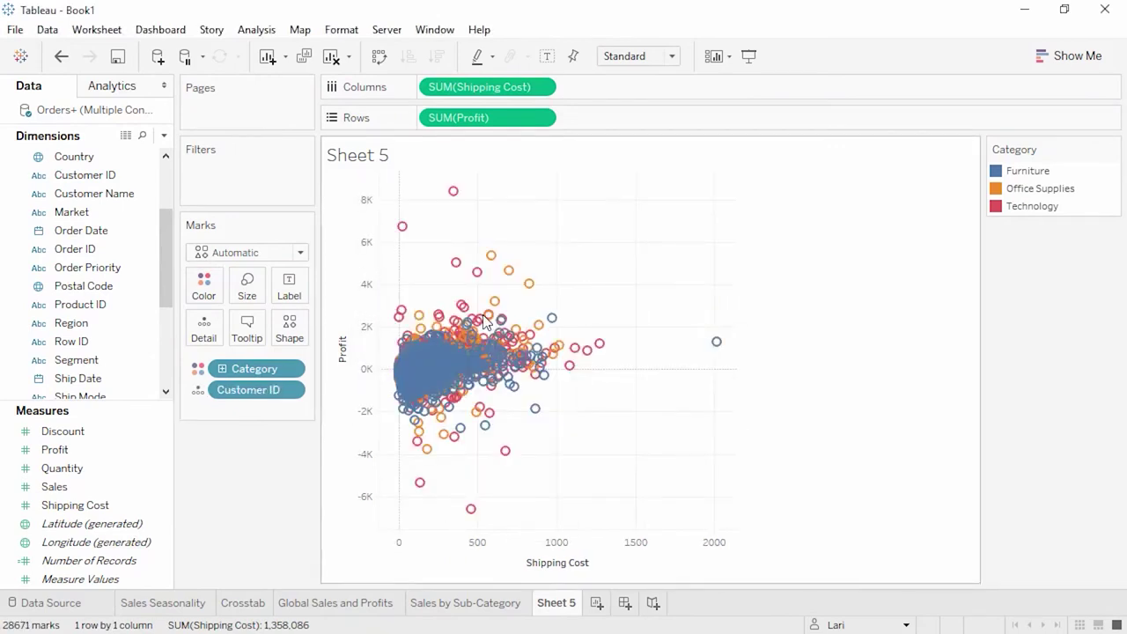
{"action": "mouse_move", "coordinate": [488, 317]}
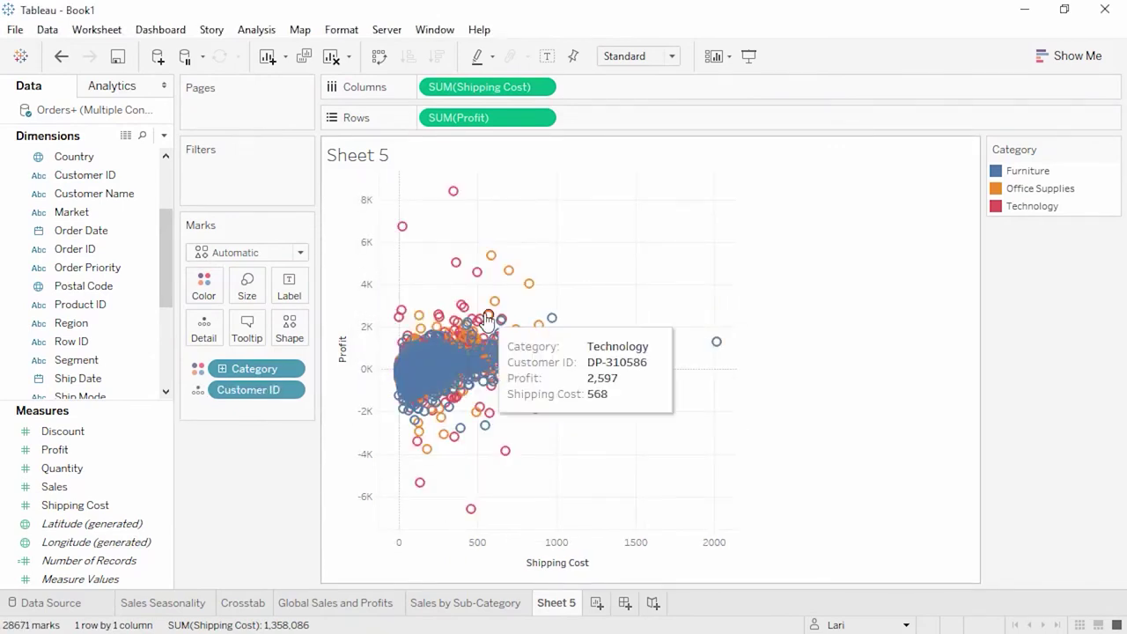
{"action": "mouse_move", "coordinate": [411, 240]}
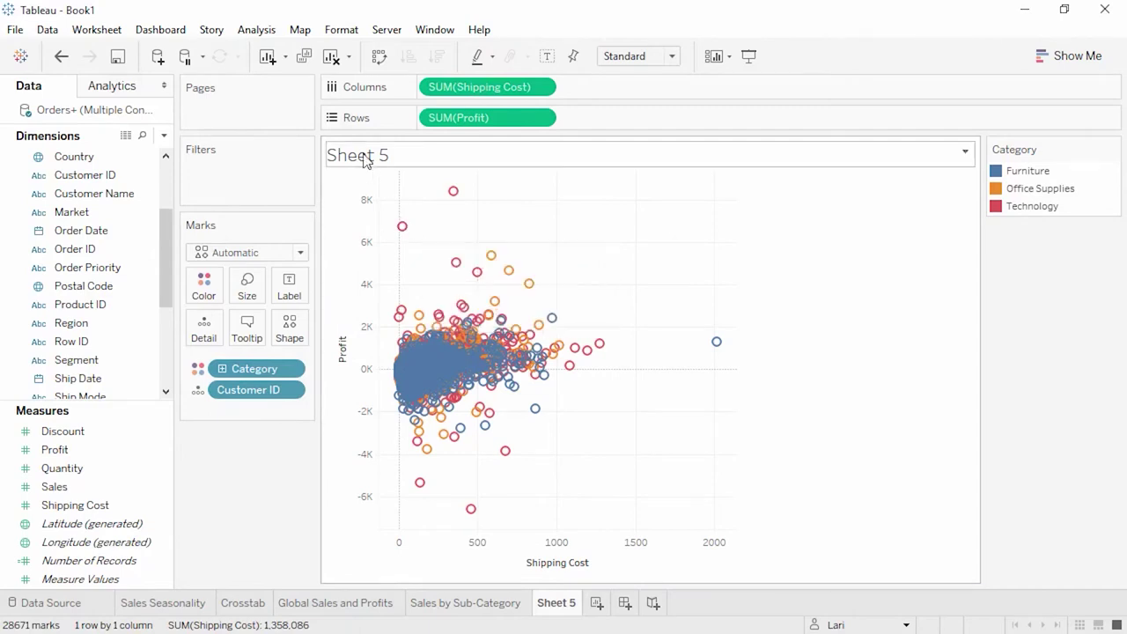
Turn off Analysis > Aggregate Measures, then undo the change
{"action": "left_click", "coordinate": [247, 30]}
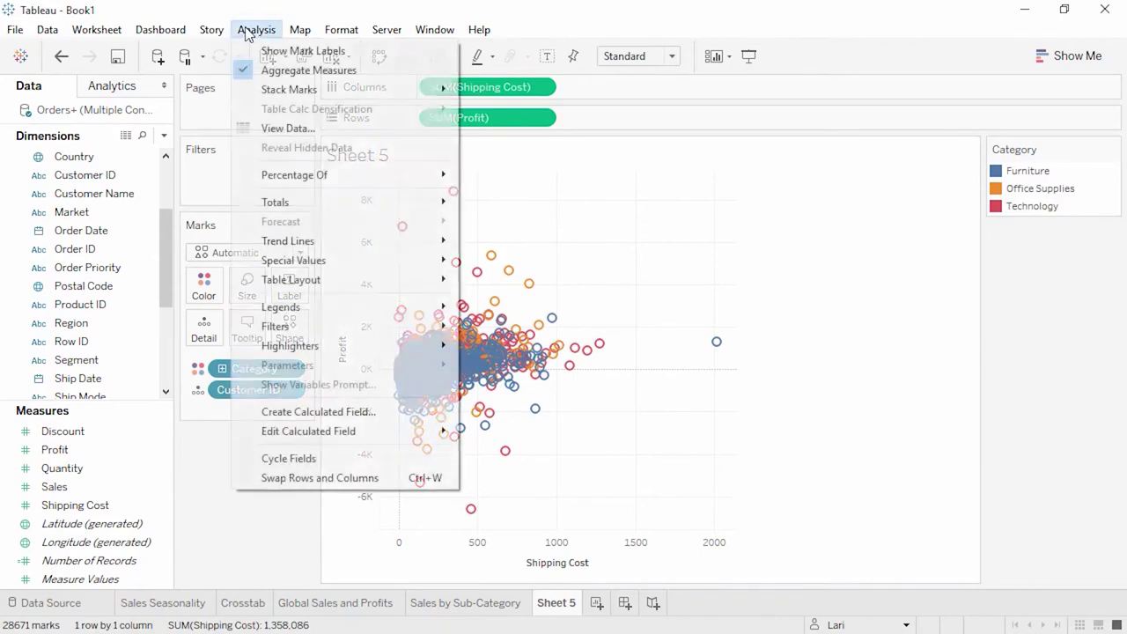
{"action": "left_click", "coordinate": [266, 69]}
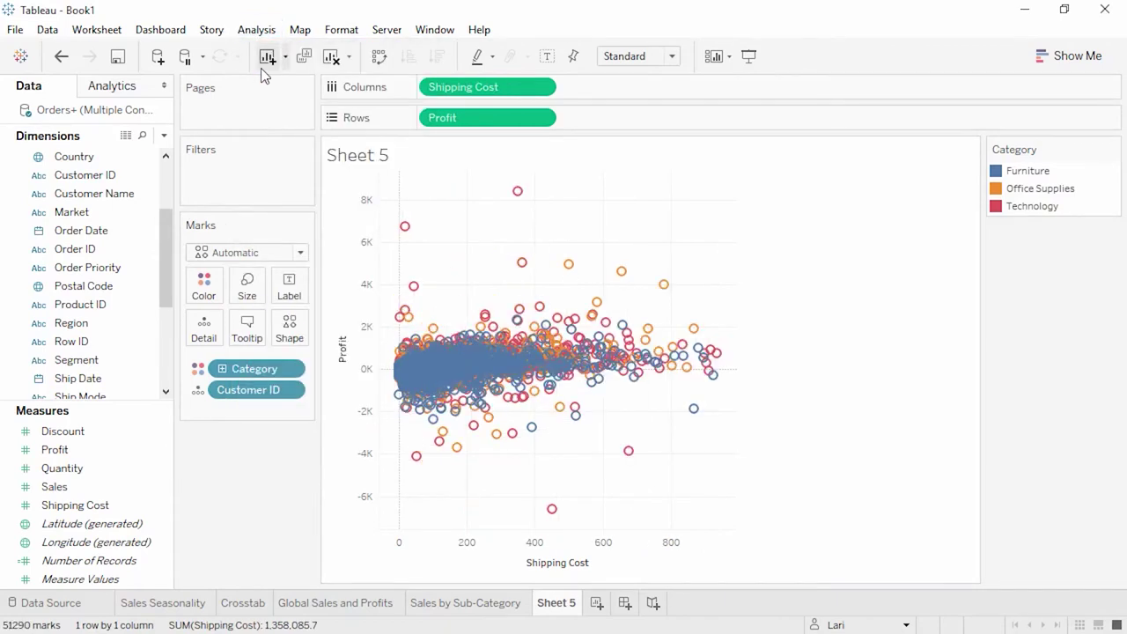
{"action": "left_click", "coordinate": [62, 58]}
Undo once more, then label the marks with Category and Sub-Category
{"action": "left_click", "coordinate": [62, 58]}
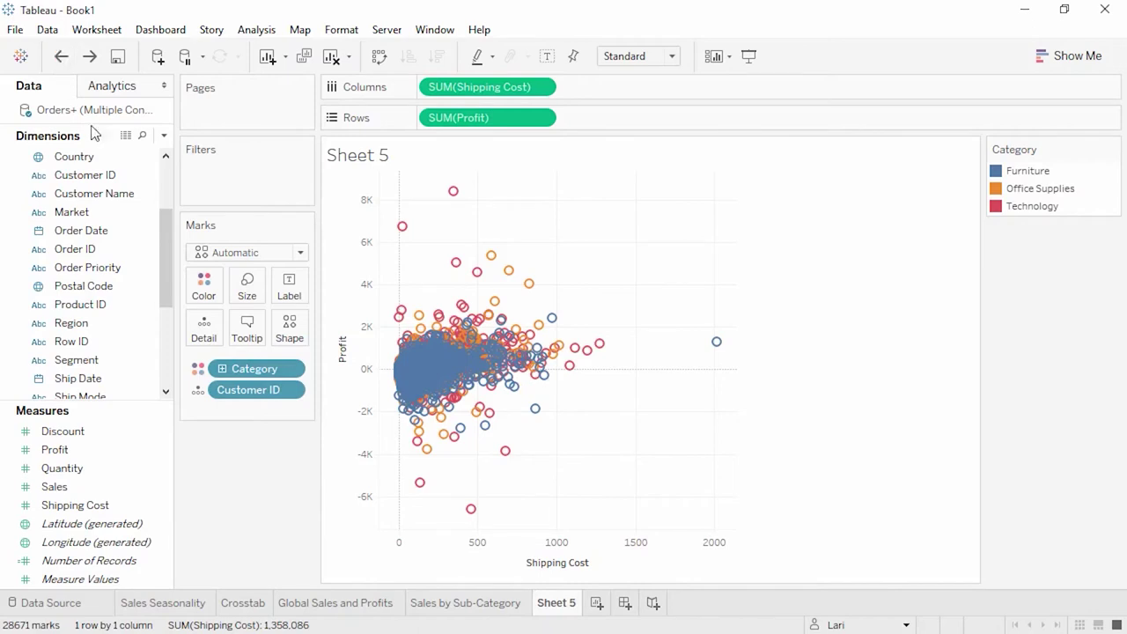
{"action": "left_click", "coordinate": [199, 368]}
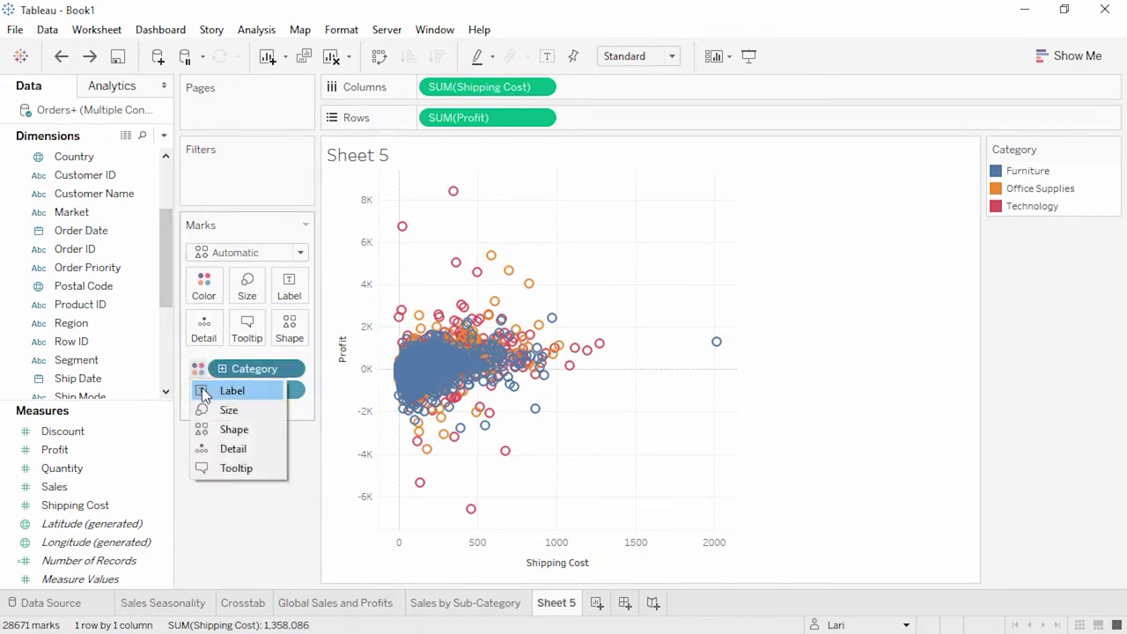
{"action": "left_click", "coordinate": [202, 392]}
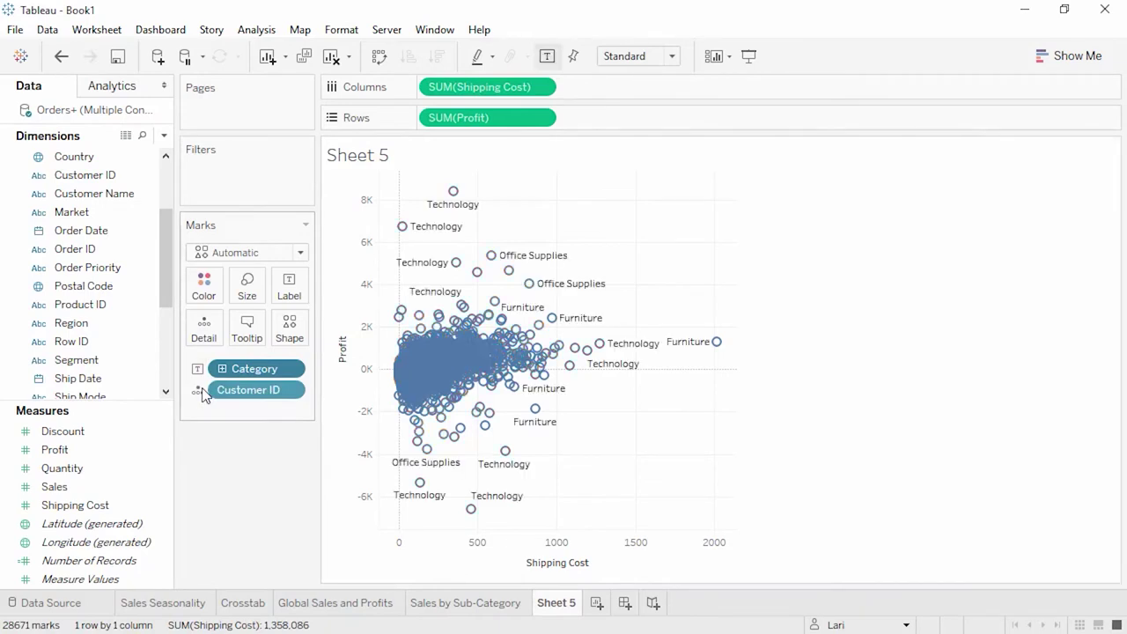
{"action": "left_click_drag", "start_coordinate": [168, 288], "coordinate": [166, 369]}
{"action": "left_click_drag", "start_coordinate": [88, 323], "coordinate": [293, 301]}
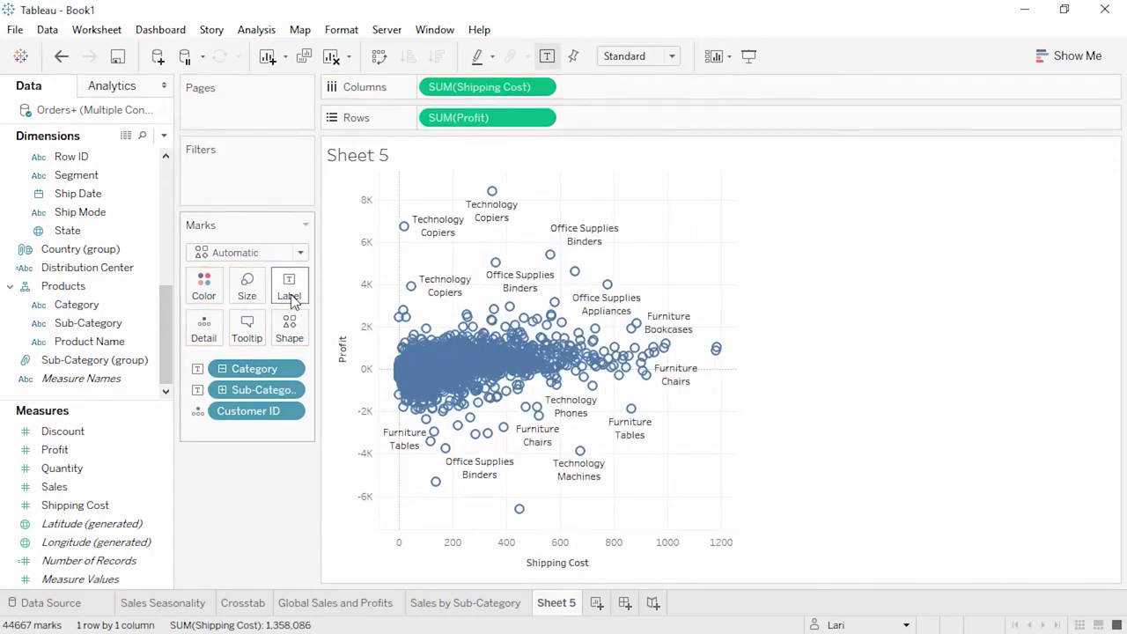
Italicize <Sub-Category> in the label text, then switch off Show mark labels
{"action": "left_click", "coordinate": [291, 291]}
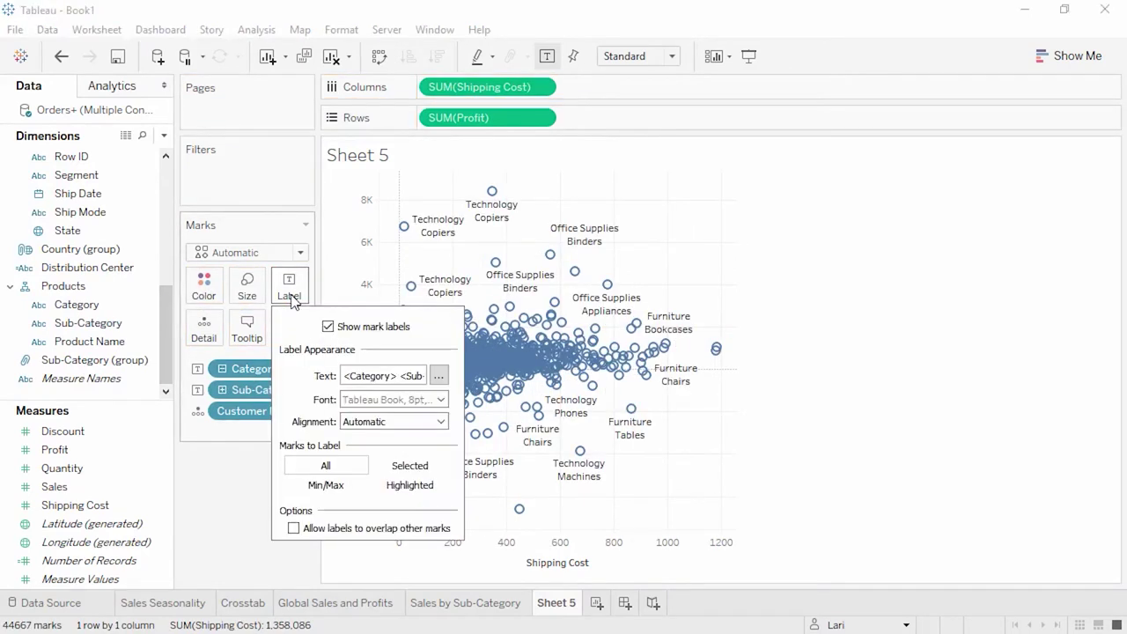
{"action": "left_click", "coordinate": [439, 379]}
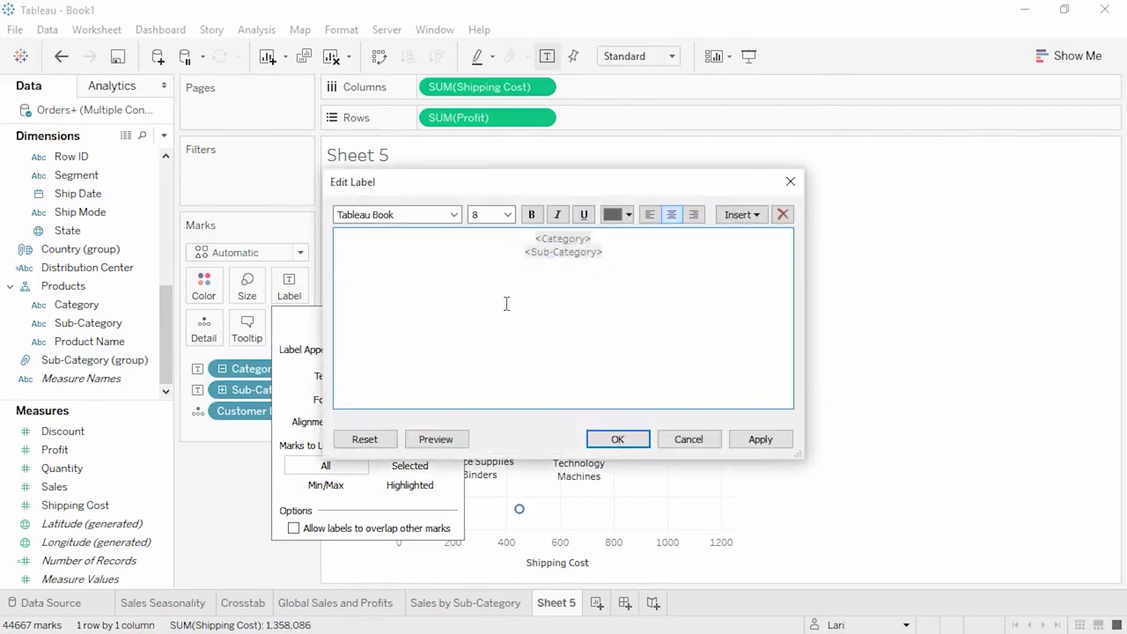
{"action": "left_click_drag", "start_coordinate": [634, 258], "coordinate": [516, 252]}
{"action": "left_click", "coordinate": [558, 214]}
{"action": "left_click", "coordinate": [617, 438]}
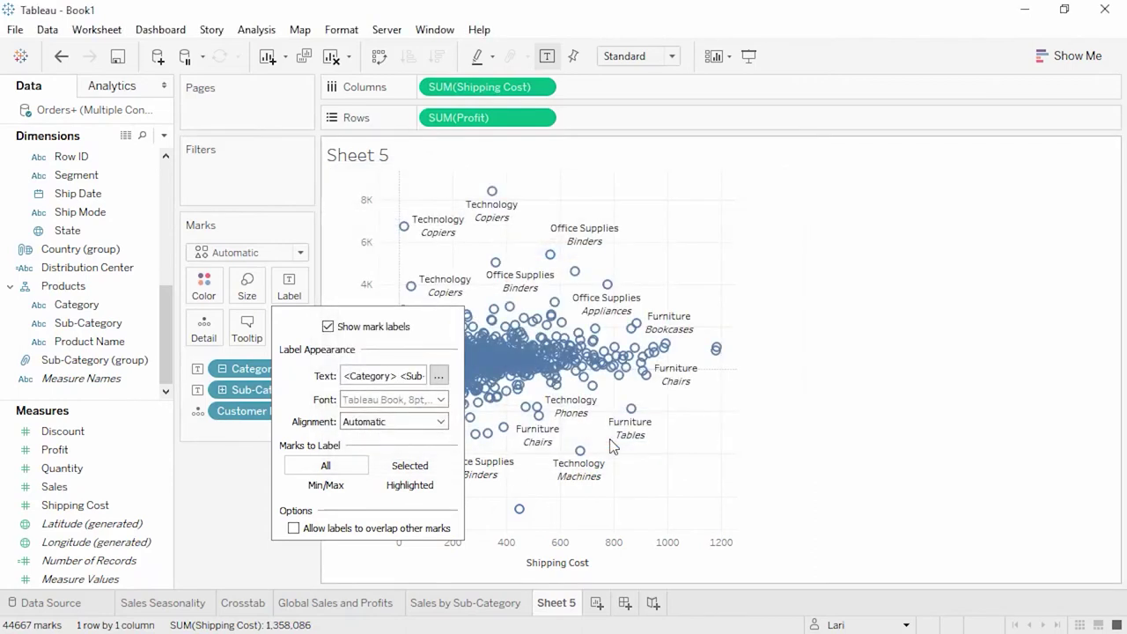
{"action": "left_click", "coordinate": [328, 326]}
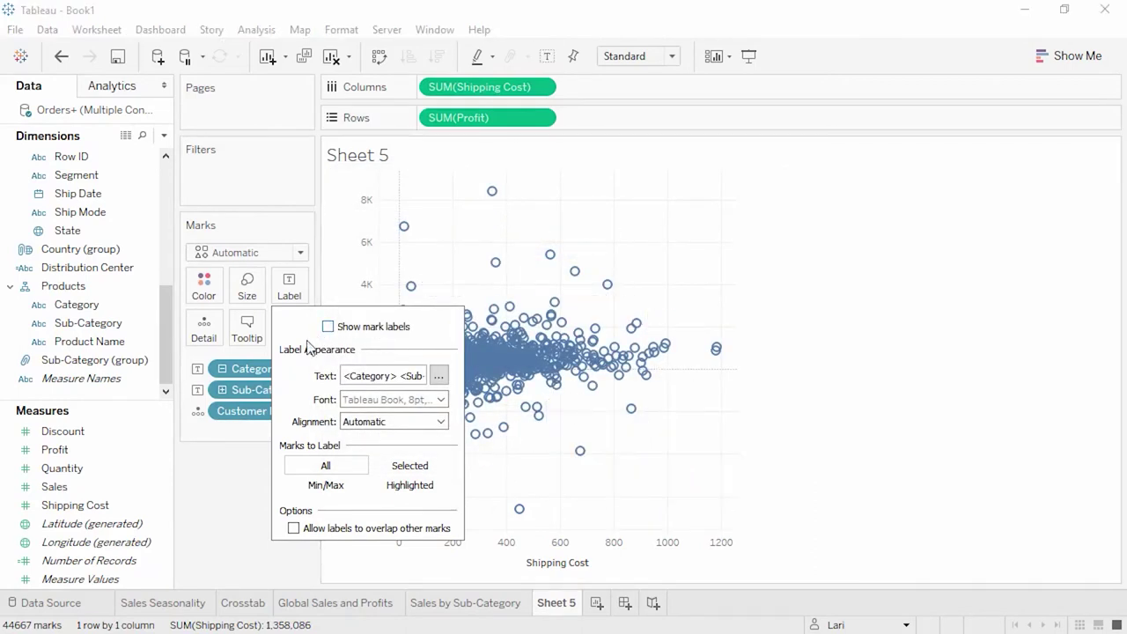
{"action": "left_click", "coordinate": [219, 466]}
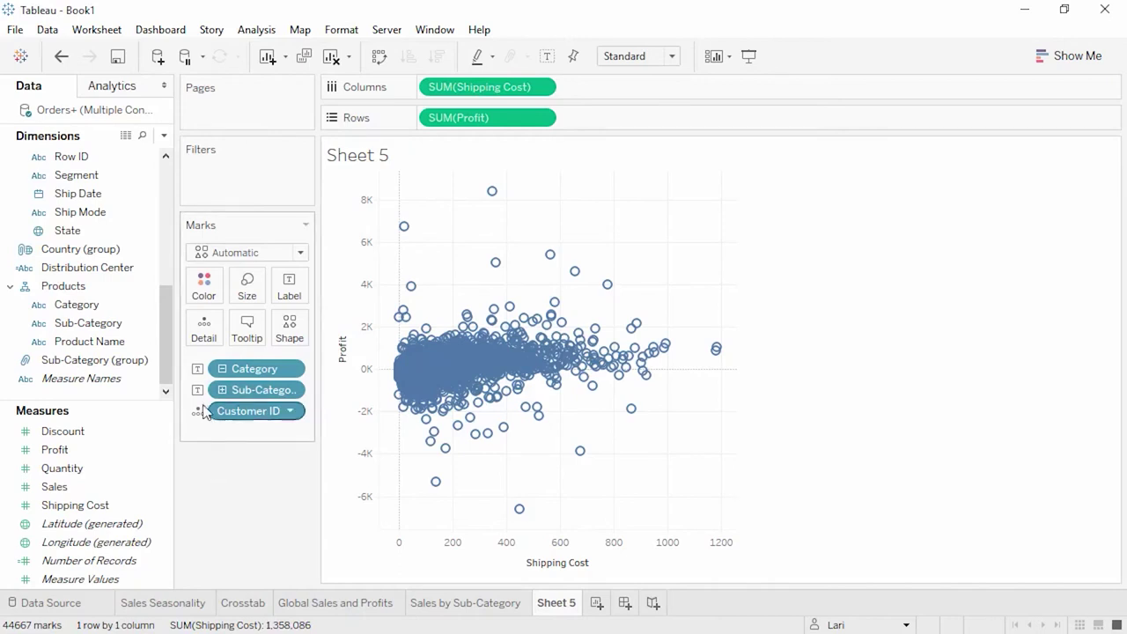
Size the scatter marks by the Returned field
{"action": "left_click_drag", "start_coordinate": [166, 372], "coordinate": [169, 160]}
{"action": "left_click", "coordinate": [93, 214]}
{"action": "left_click_drag", "start_coordinate": [95, 222], "coordinate": [248, 293]}
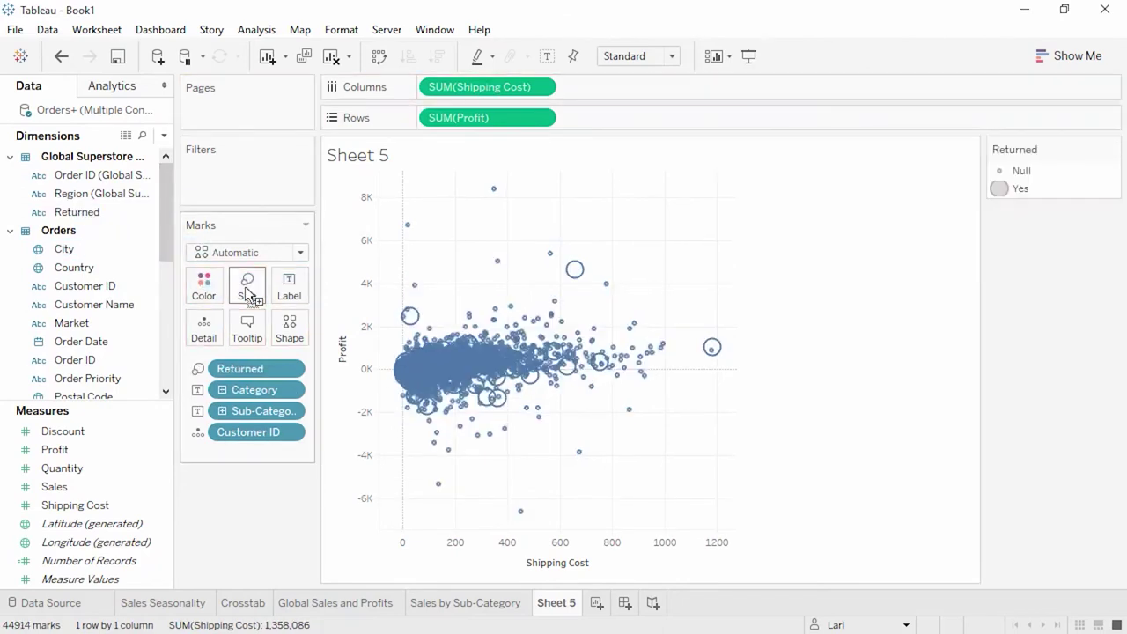
{"action": "mouse_move", "coordinate": [713, 349]}
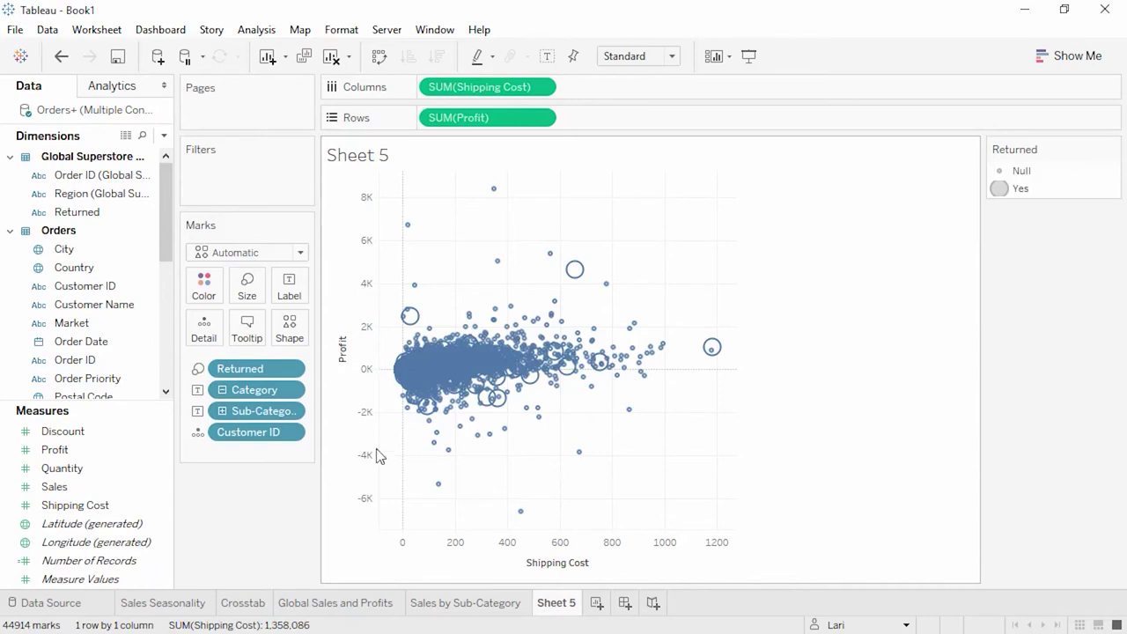
Remove Sub-Category and Returned from the marks and set Category back to Color
{"action": "left_click_drag", "start_coordinate": [253, 411], "coordinate": [260, 485]}
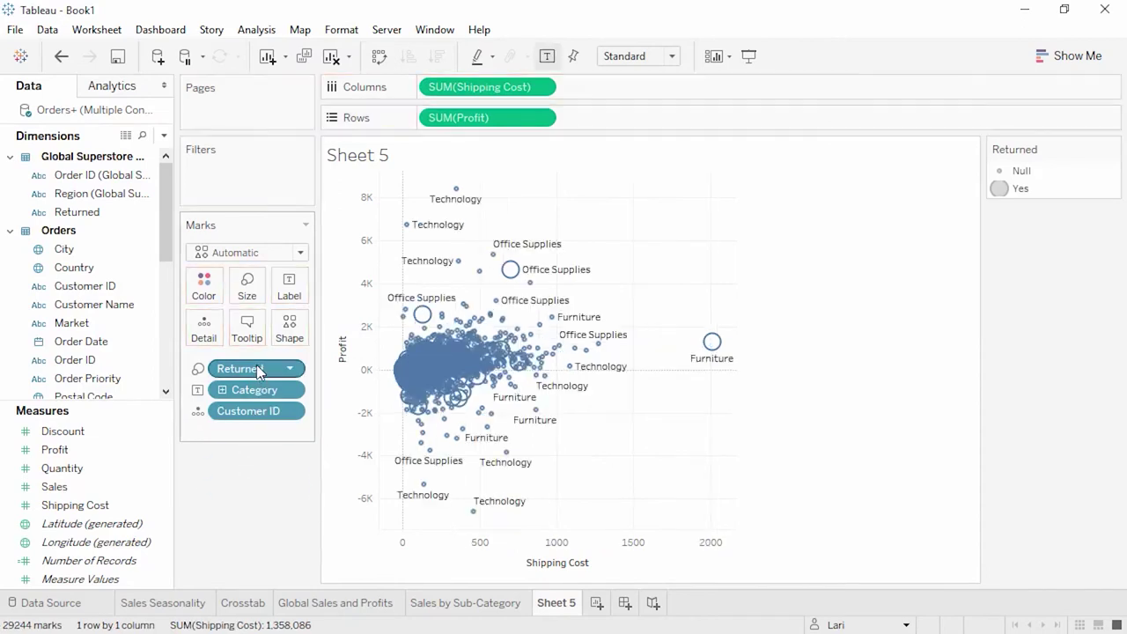
{"action": "left_click_drag", "start_coordinate": [256, 364], "coordinate": [251, 493]}
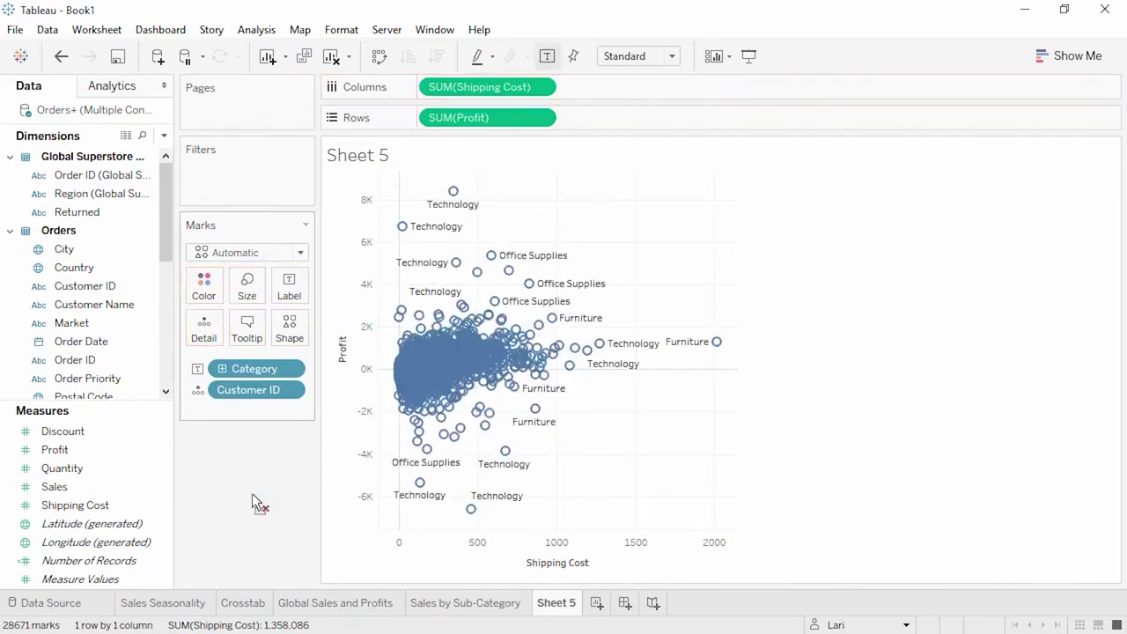
{"action": "left_click", "coordinate": [199, 391]}
{"action": "left_click", "coordinate": [202, 393]}
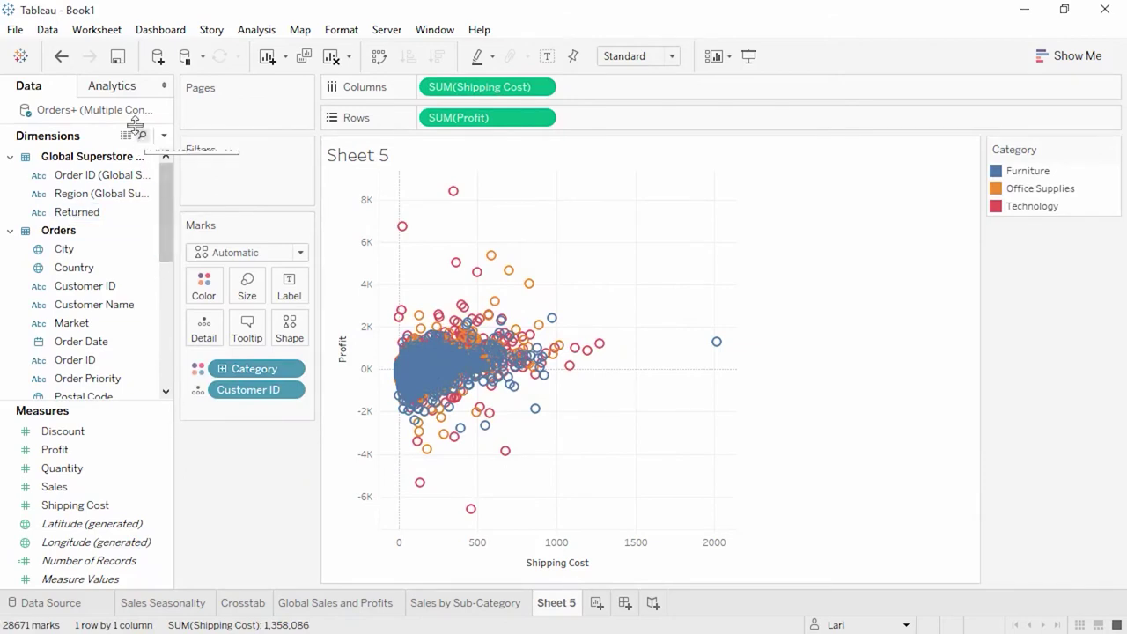
Add linear per-category trend lines from the Analytics pane, then remove them
{"action": "left_click", "coordinate": [126, 91]}
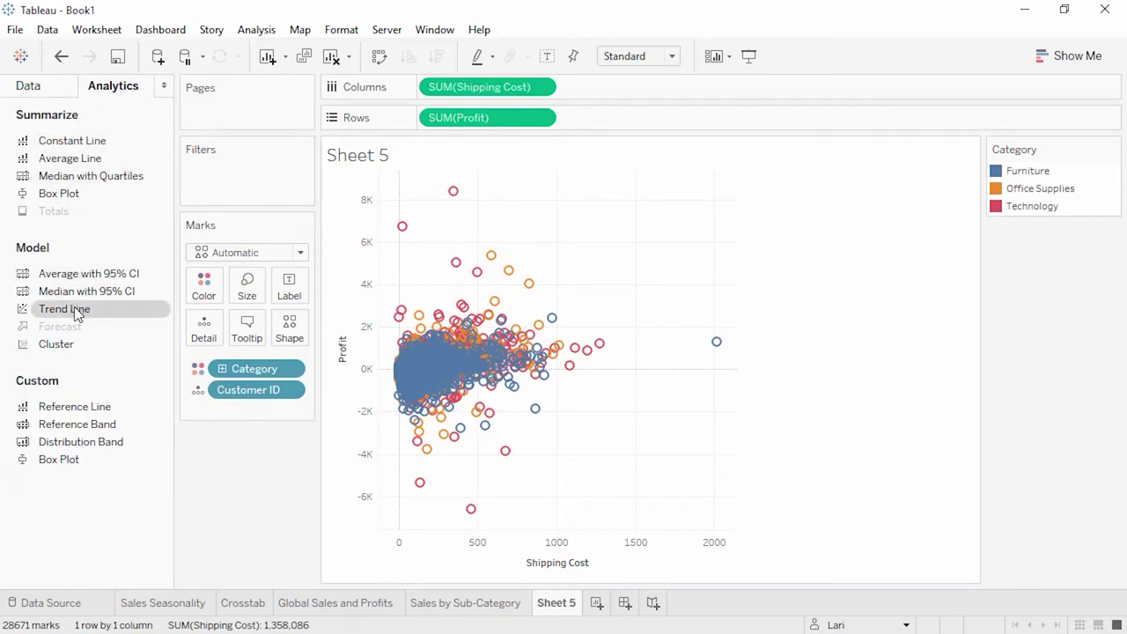
{"action": "left_click_drag", "start_coordinate": [76, 310], "coordinate": [490, 201]}
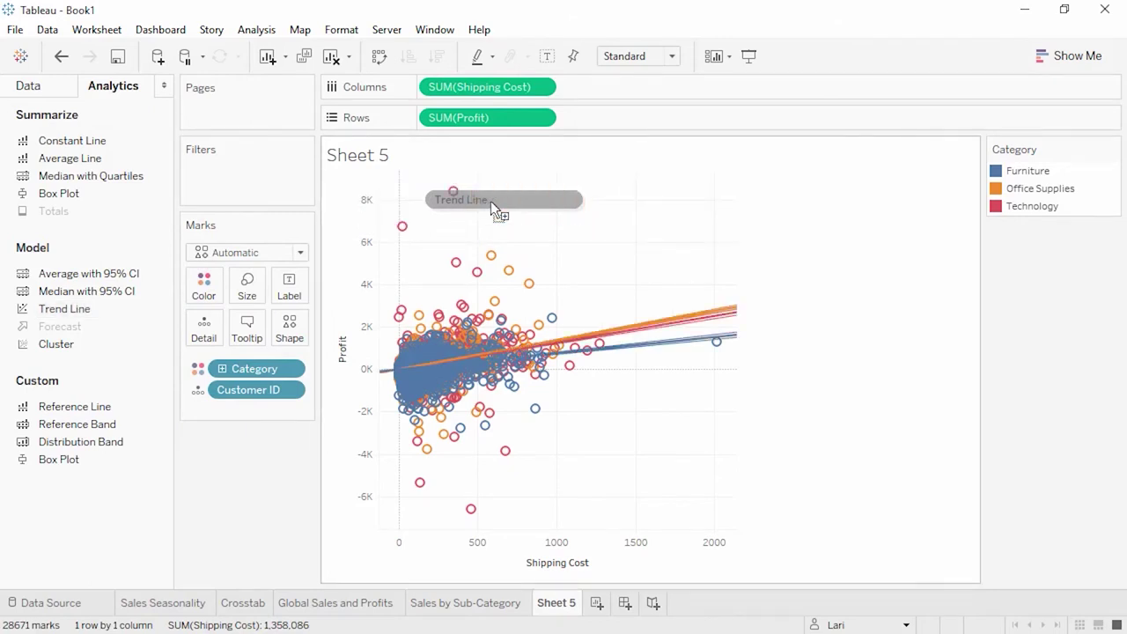
{"action": "left_click_drag", "start_coordinate": [490, 201], "coordinate": [491, 201]}
{"action": "mouse_move", "coordinate": [654, 340]}
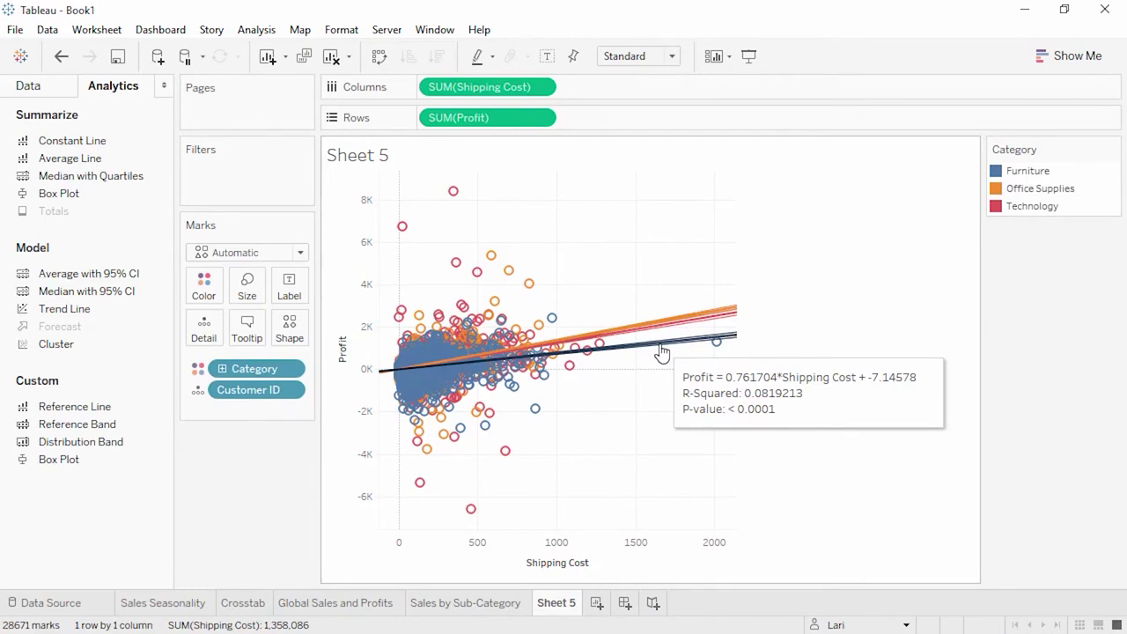
{"action": "left_click_drag", "start_coordinate": [661, 352], "coordinate": [243, 484]}
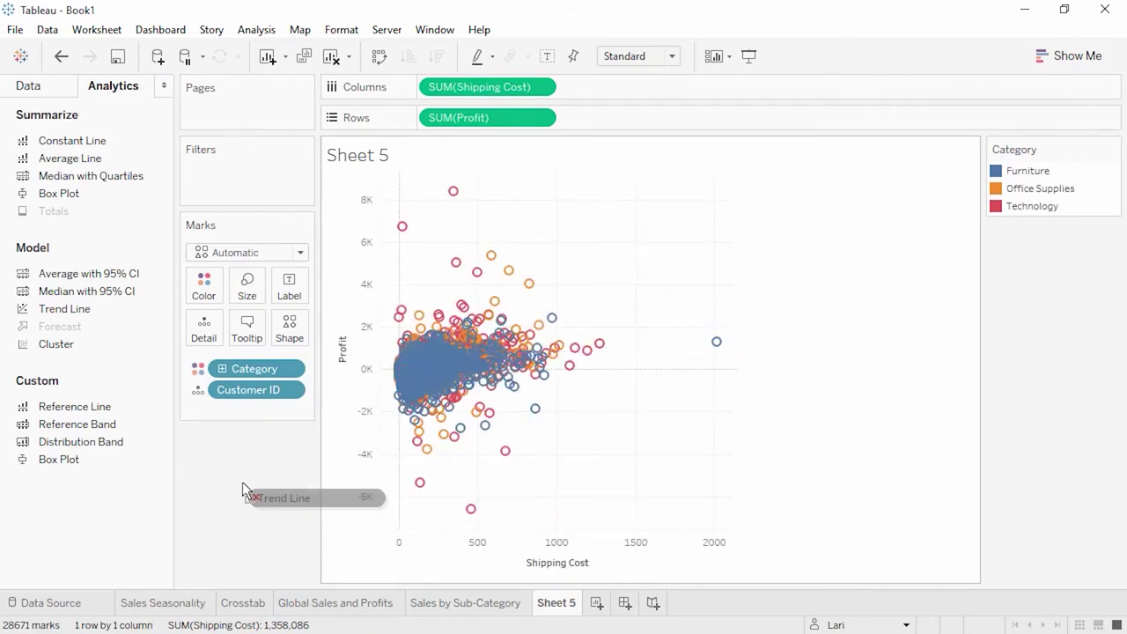
{"action": "left_click_drag", "start_coordinate": [242, 482], "coordinate": [244, 484]}
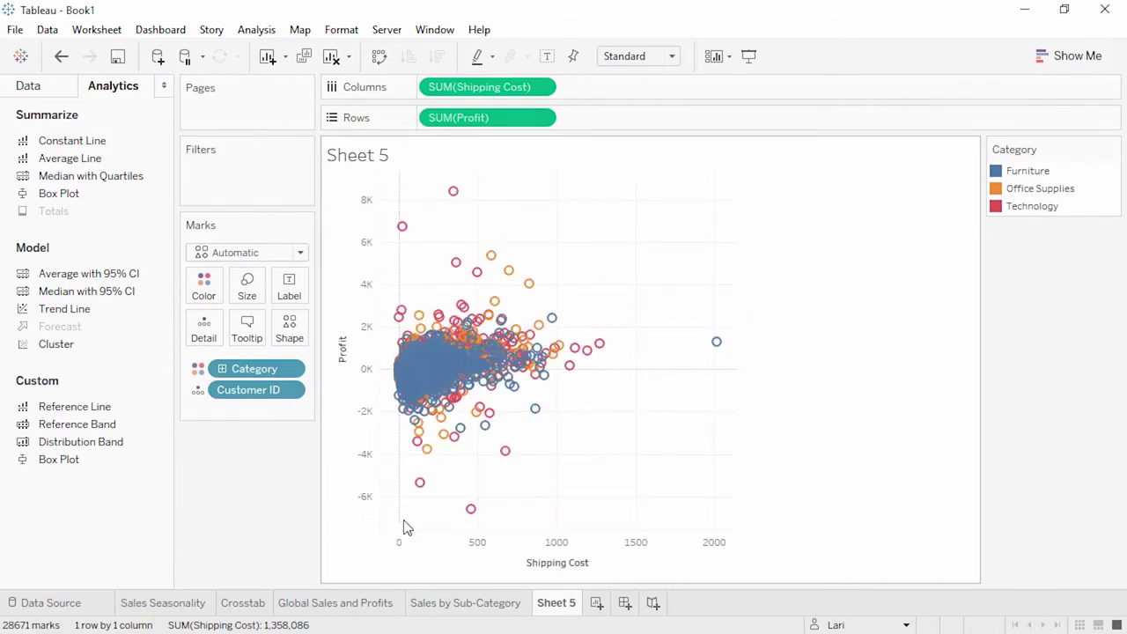
Select the biggest-loss marks and inspect all their fields in View Data
{"action": "left_click_drag", "start_coordinate": [404, 522], "coordinate": [577, 433]}
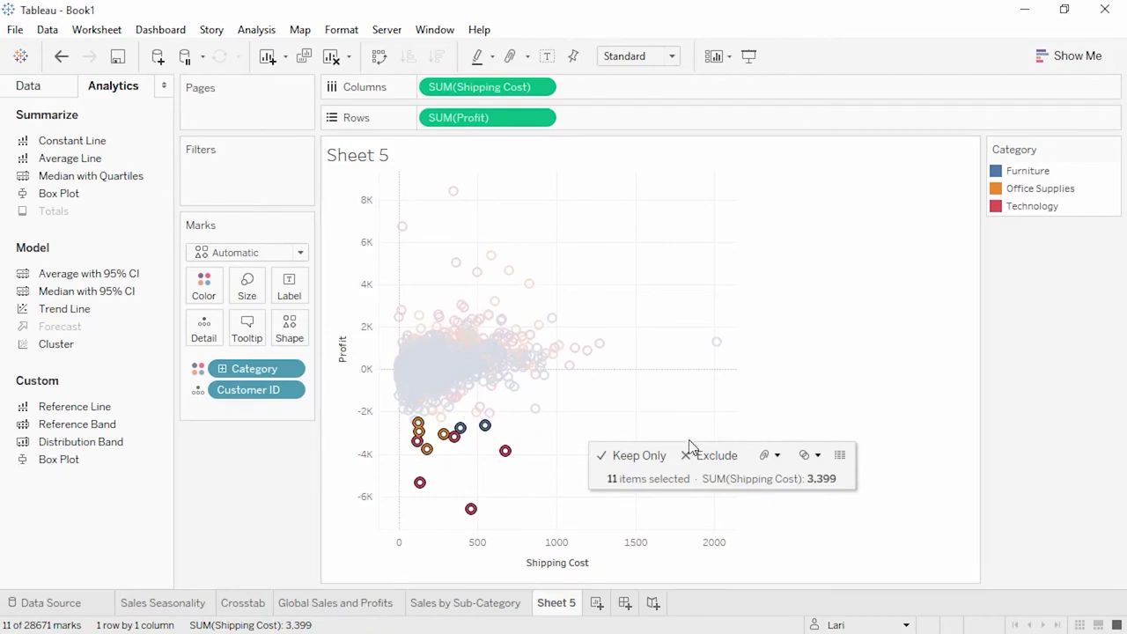
{"action": "left_click", "coordinate": [839, 454]}
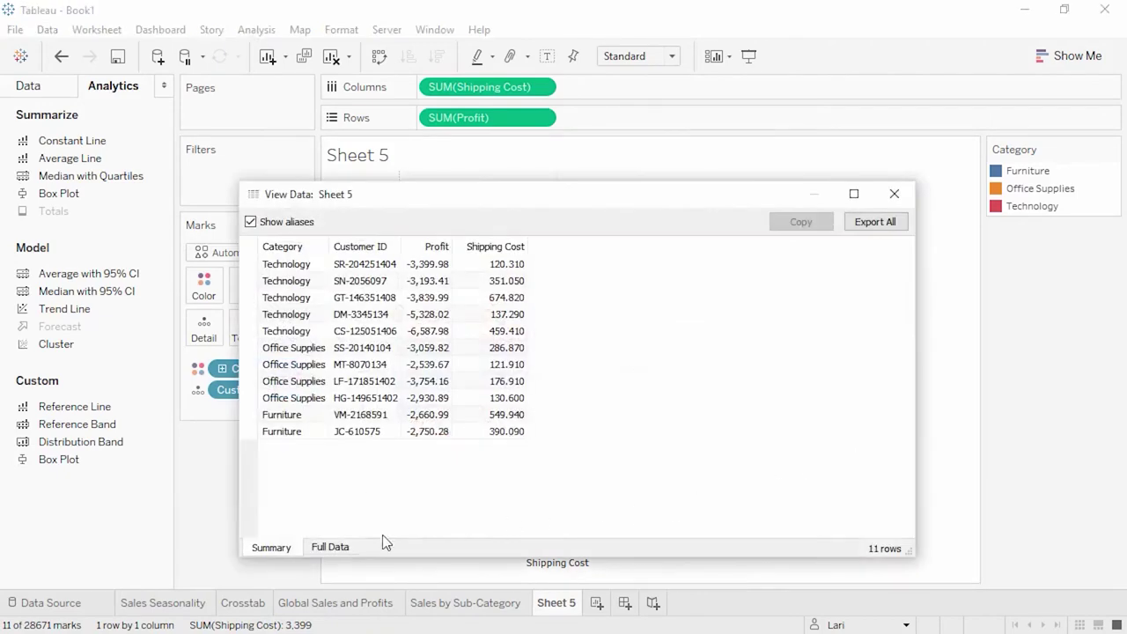
{"action": "left_click", "coordinate": [340, 548]}
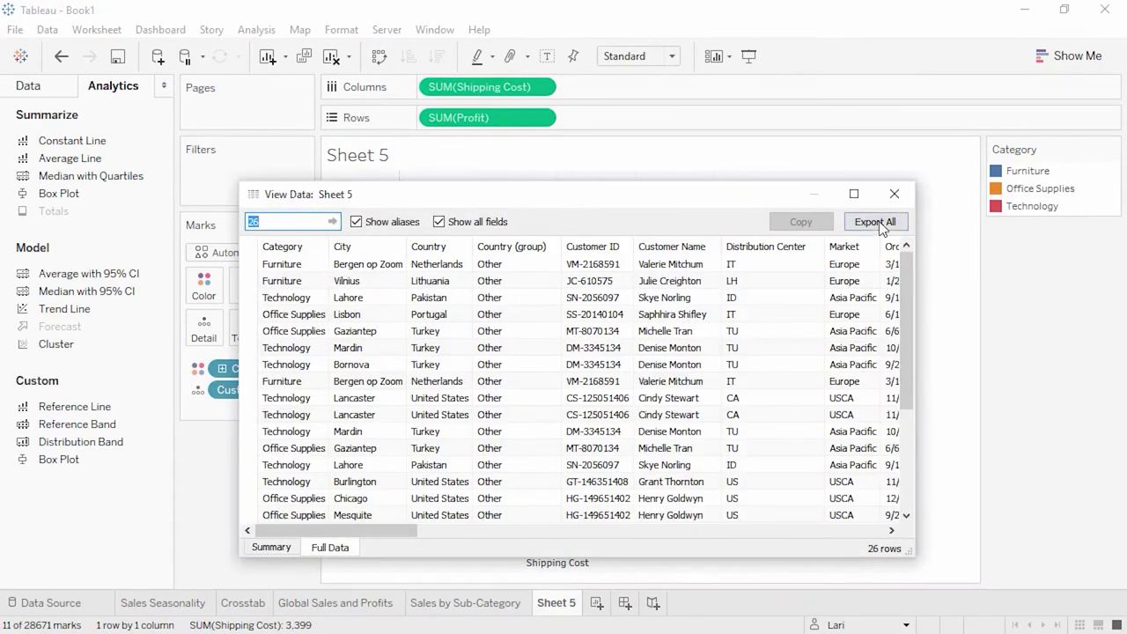
{"action": "left_click", "coordinate": [891, 195]}
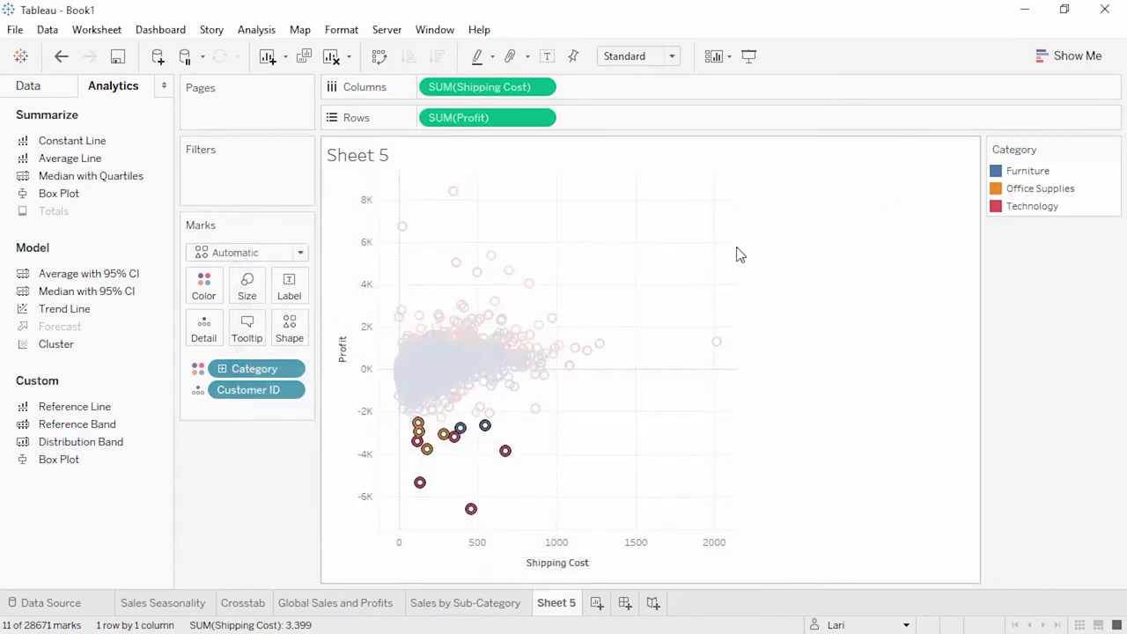
Give each Category its own marker shape and colour all points grey
{"action": "left_click", "coordinate": [198, 370]}
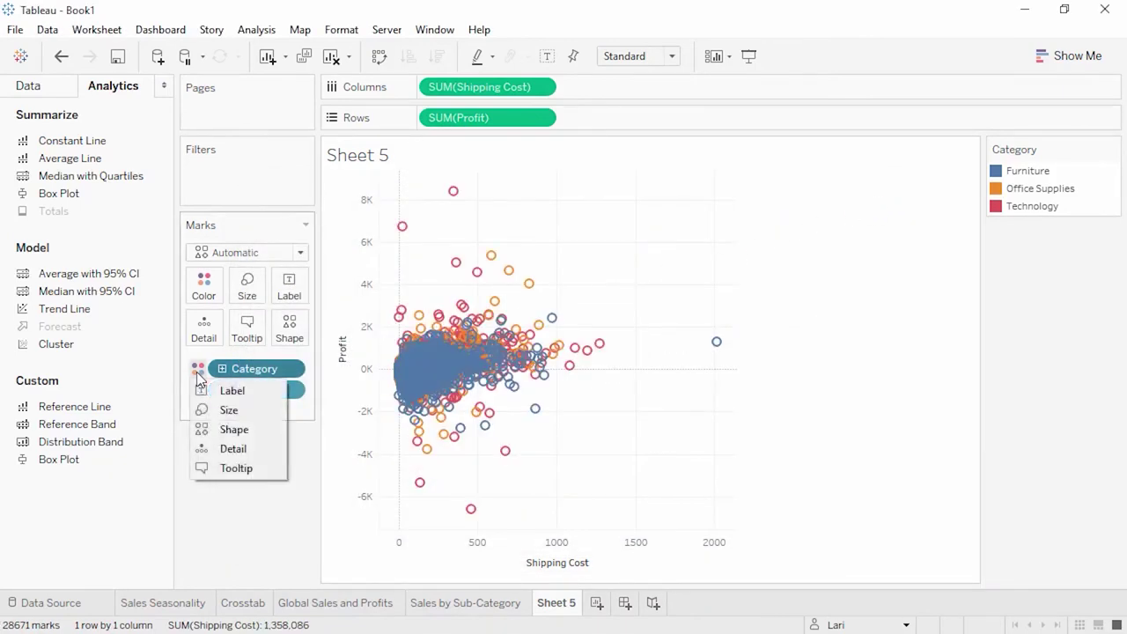
{"action": "left_click", "coordinate": [205, 428]}
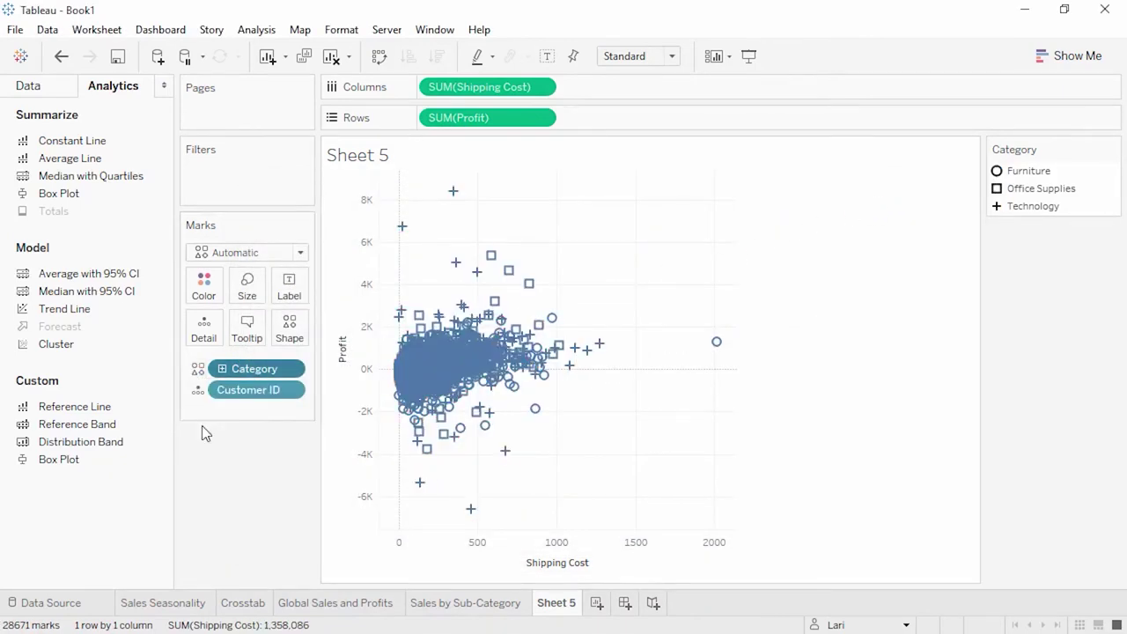
{"action": "left_click", "coordinate": [206, 296]}
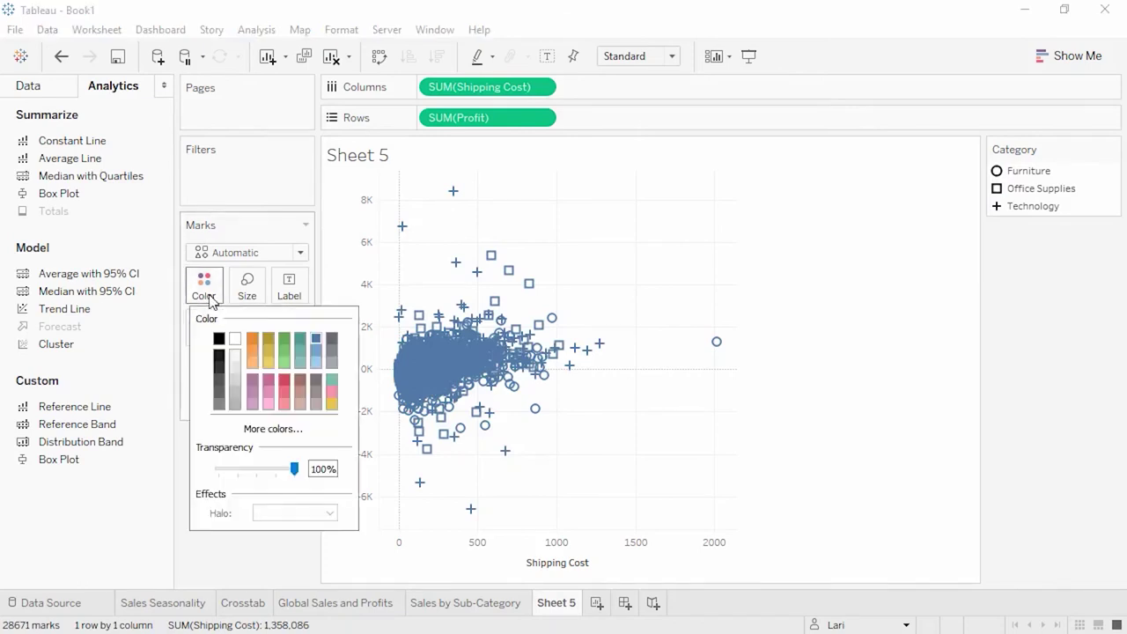
{"action": "left_click", "coordinate": [335, 358]}
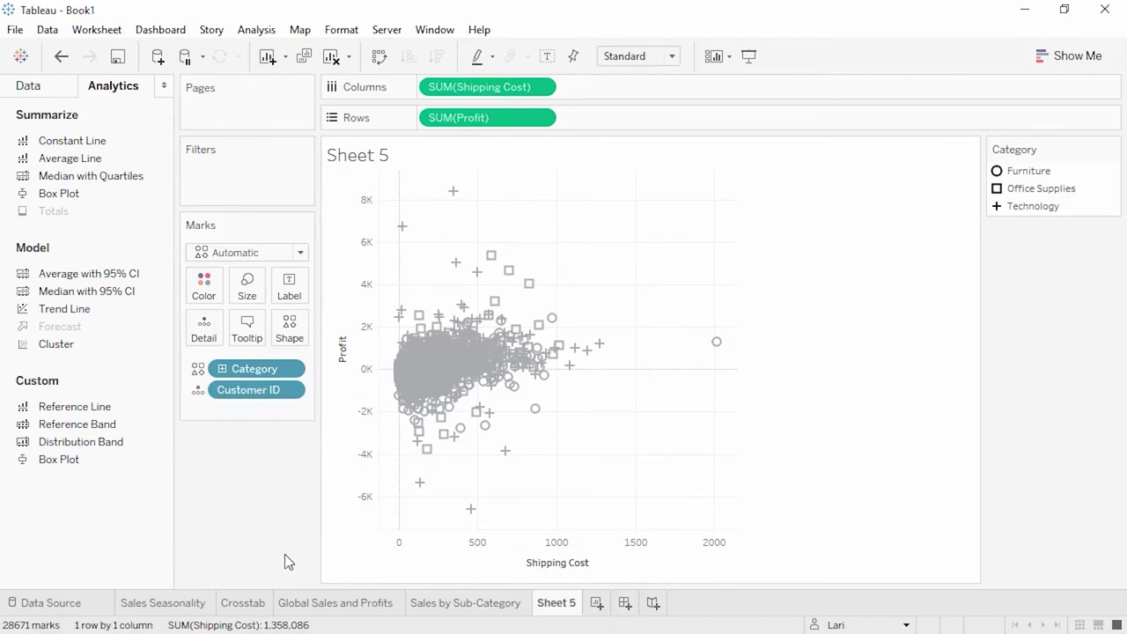
Rename Sheet 5 to 'Customer Breakdown'
{"action": "double_click", "coordinate": [554, 604]}
{"action": "type", "text": "Customer Breakdown"}
{"action": "key", "text": "Return"}
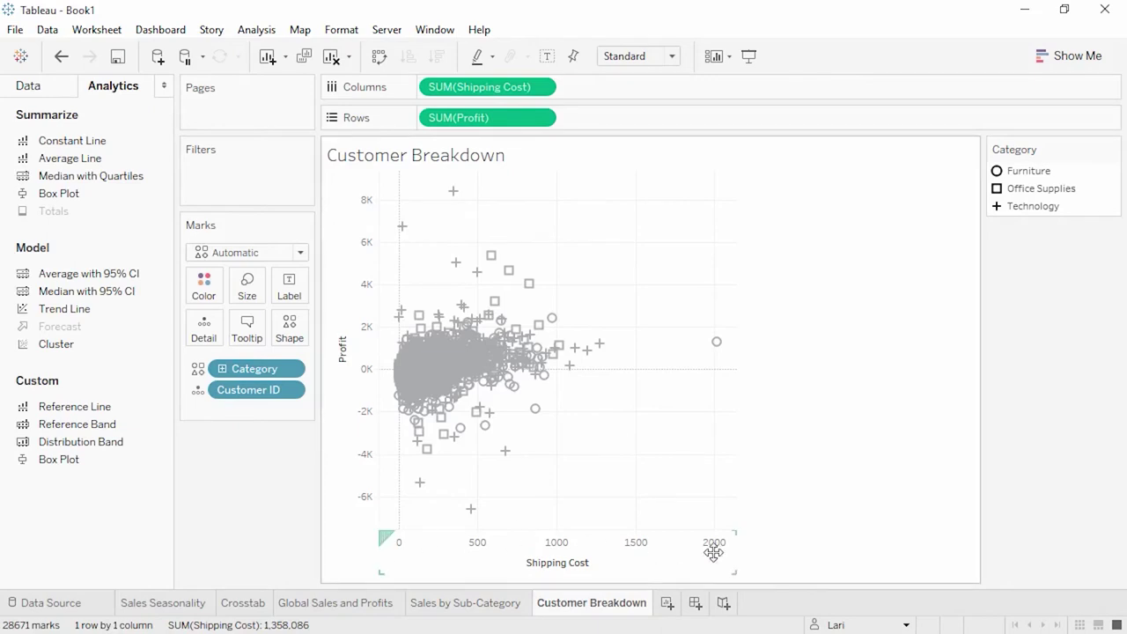
Switch to Sheet Sorter view and back, then create a new dashboard
{"action": "left_click", "coordinate": [1080, 624]}
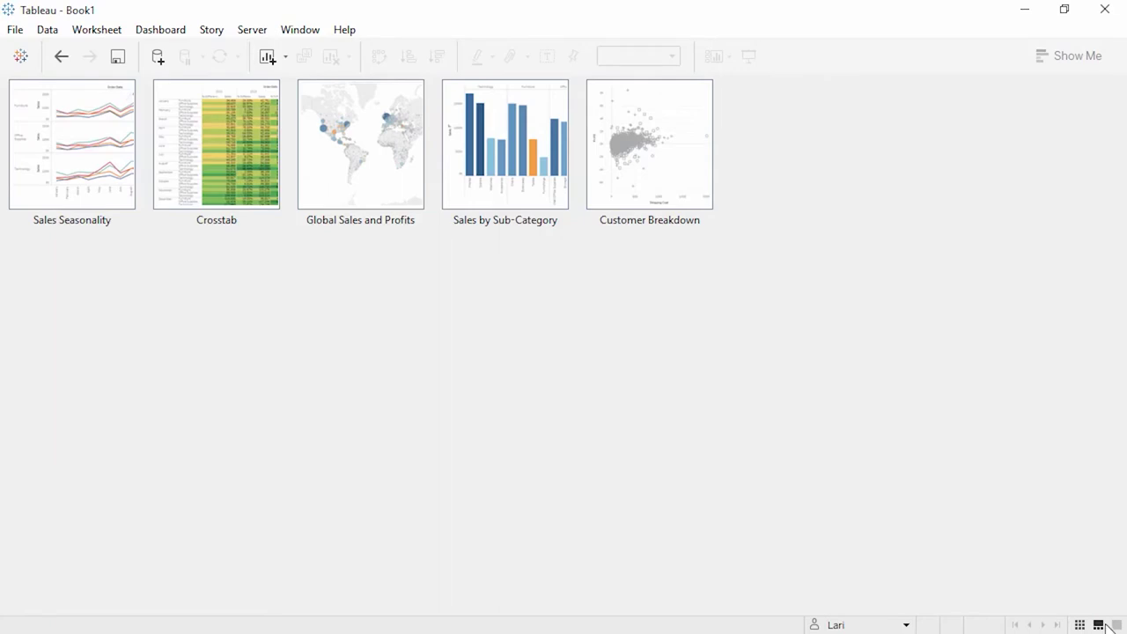
{"action": "left_click", "coordinate": [1113, 624]}
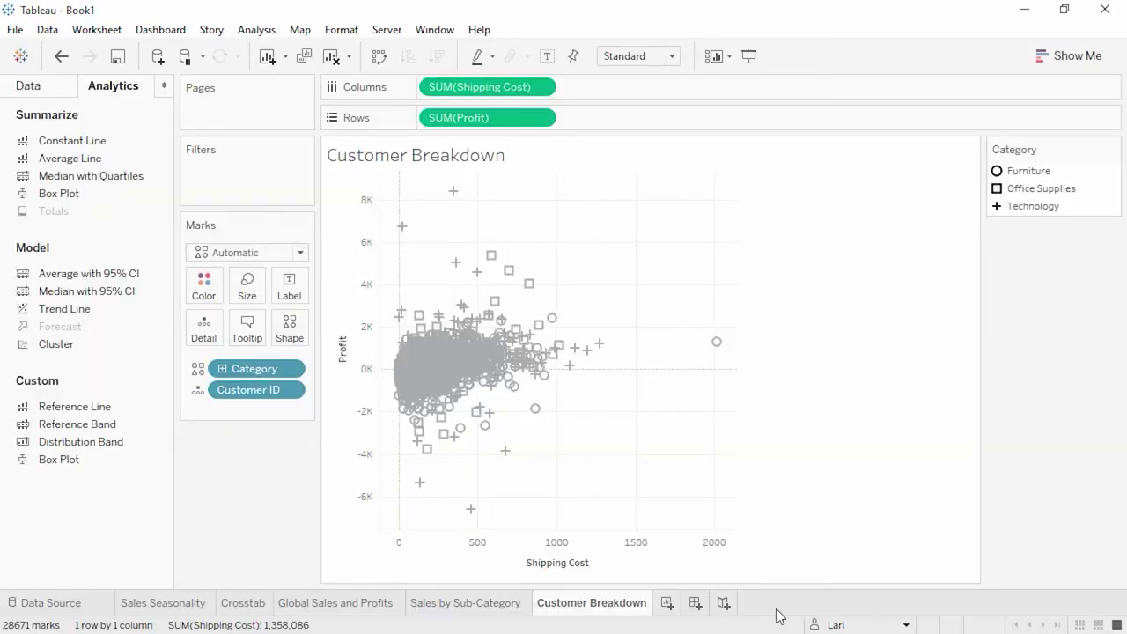
{"action": "left_click", "coordinate": [696, 606]}
Name the dashboard 'Sales Dashboard' and size it to Laptop Browser (800 x 600)
{"action": "double_click", "coordinate": [696, 604]}
{"action": "type", "text": "Sales Dashboard"}
{"action": "key", "text": "Return"}
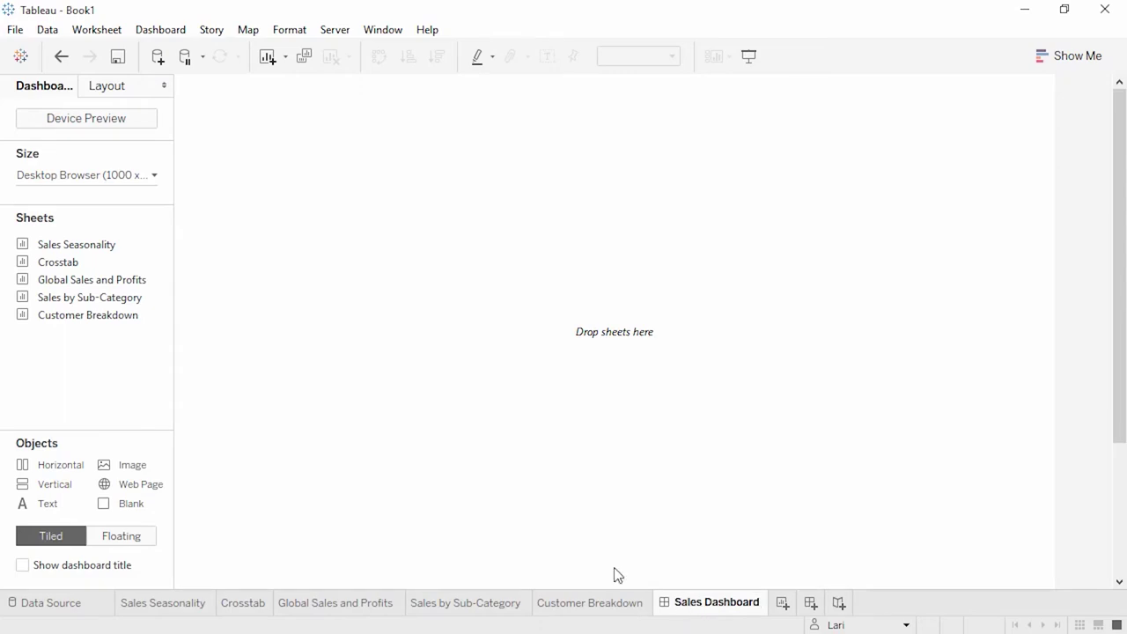
{"action": "left_click", "coordinate": [152, 180]}
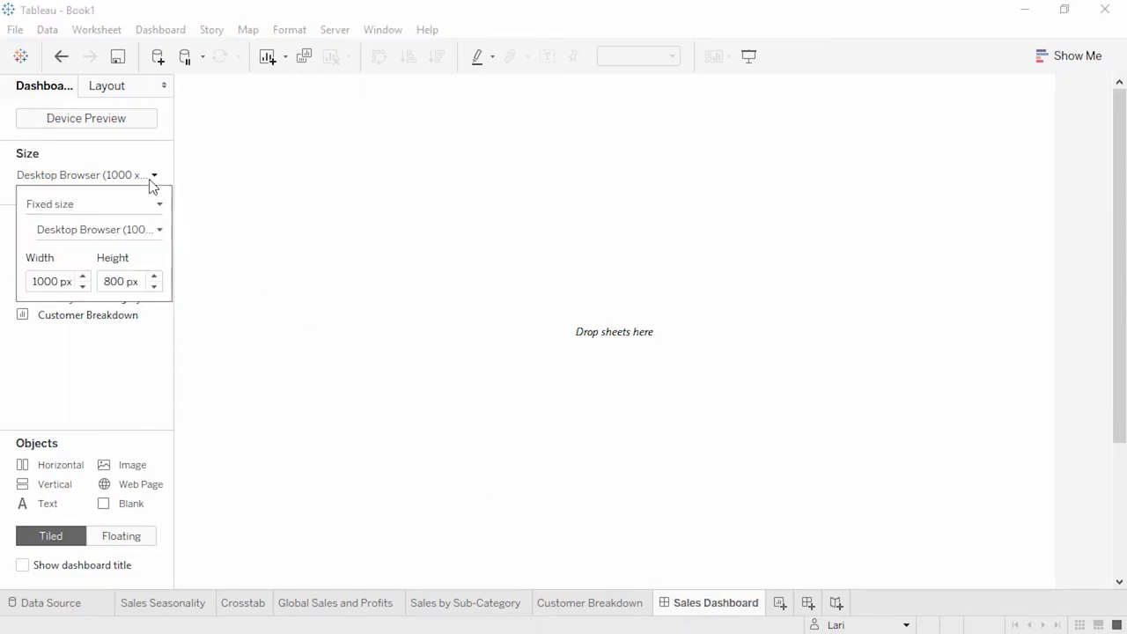
{"action": "left_click", "coordinate": [149, 233]}
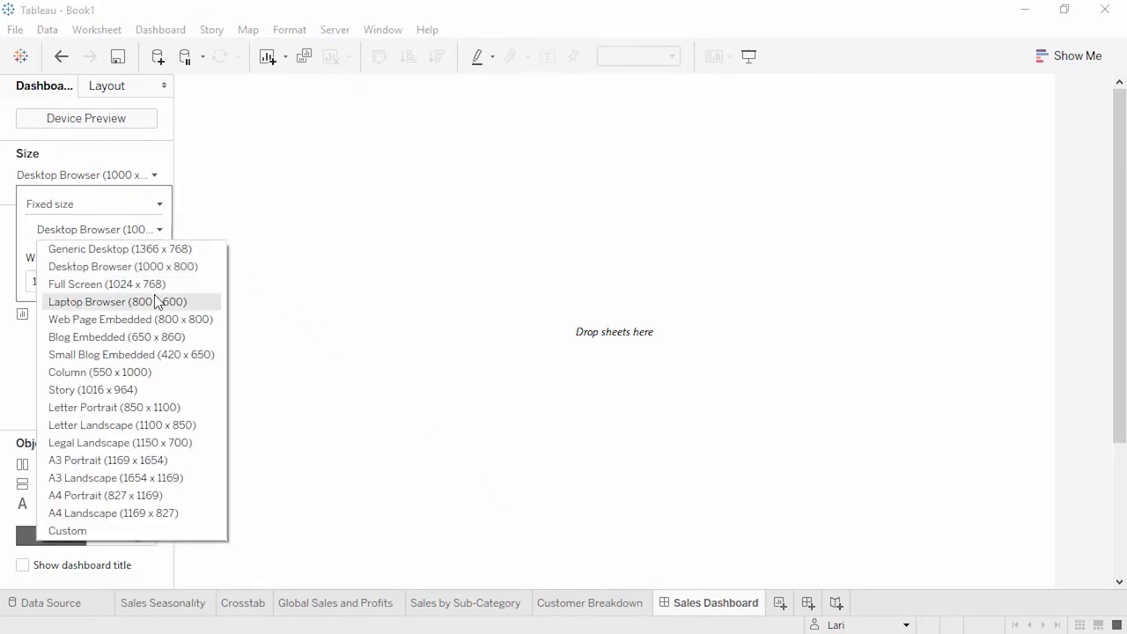
{"action": "left_click", "coordinate": [156, 301]}
{"action": "left_click", "coordinate": [151, 378]}
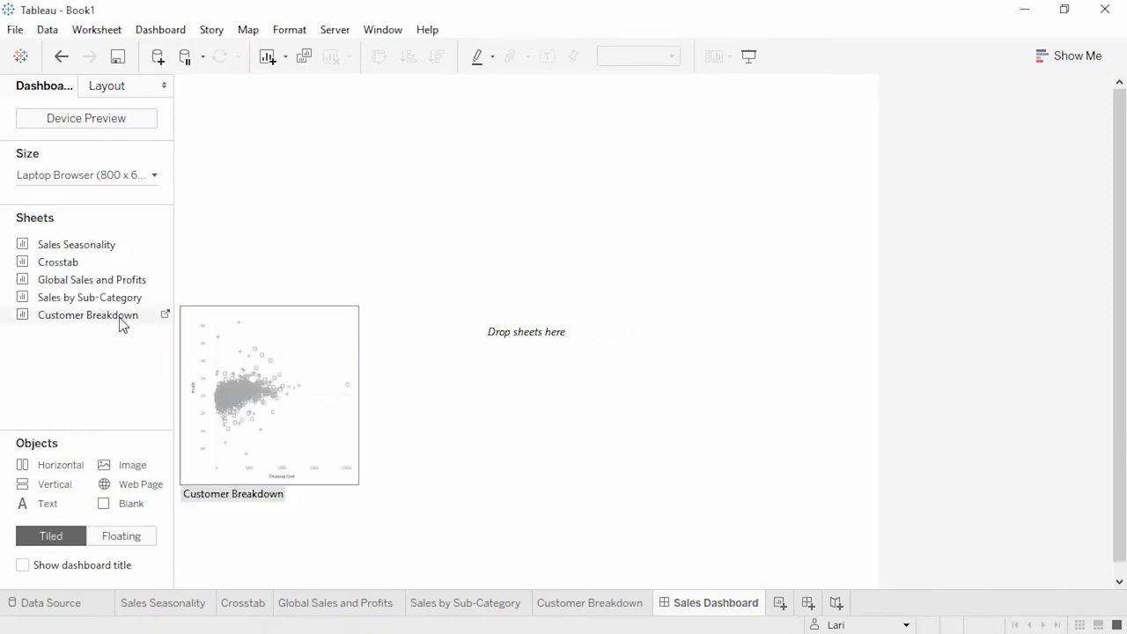
Place the map on top, Sales by Sub-Category below, and Customer Breakdown beside it
{"action": "mouse_move", "coordinate": [120, 304]}
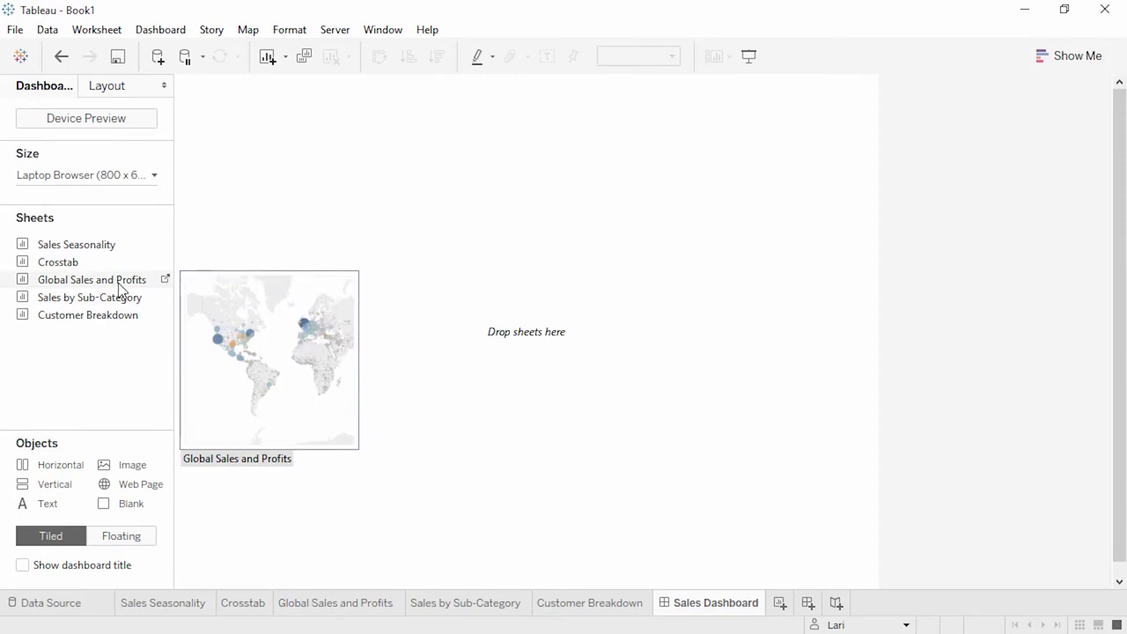
{"action": "left_click_drag", "start_coordinate": [121, 288], "coordinate": [200, 285]}
{"action": "left_click_drag", "start_coordinate": [292, 286], "coordinate": [291, 286]}
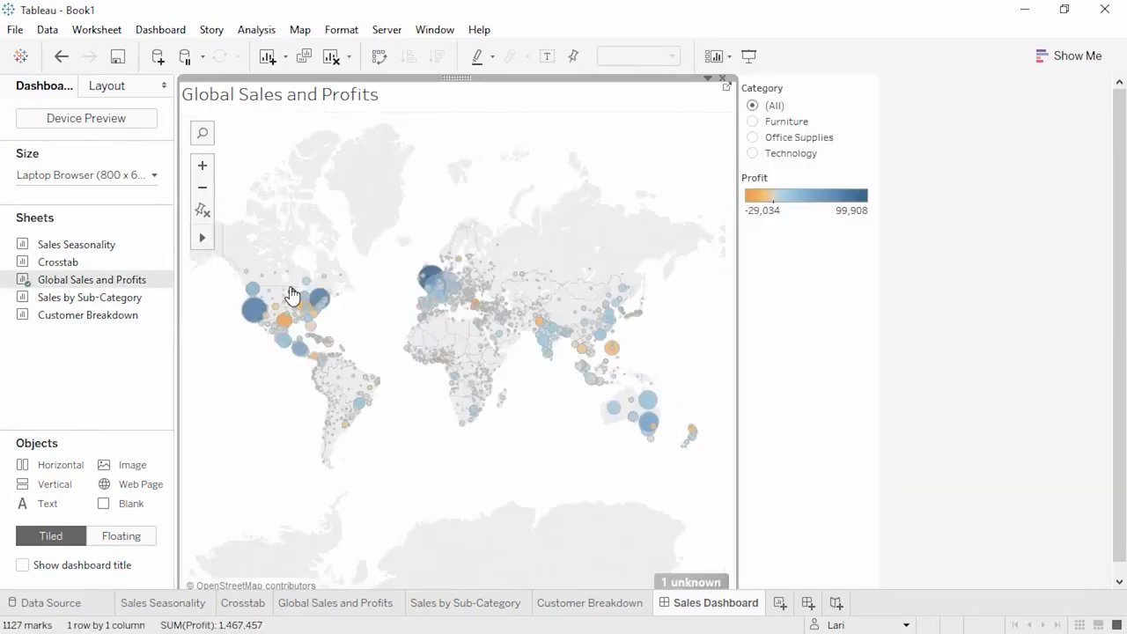
{"action": "left_click_drag", "start_coordinate": [114, 299], "coordinate": [255, 572]}
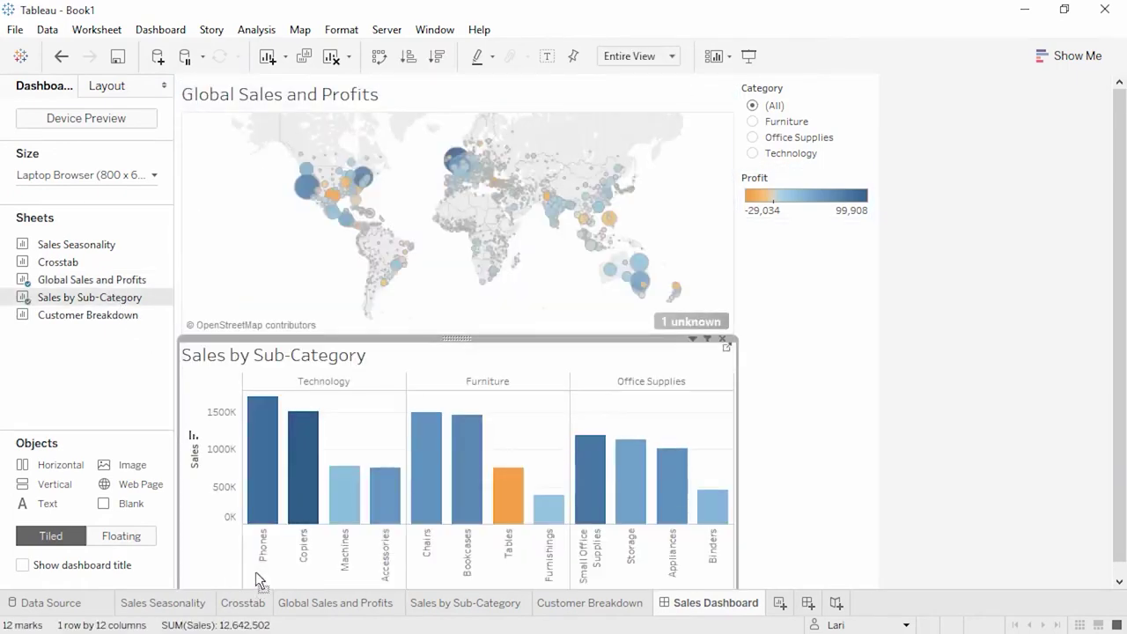
{"action": "left_click_drag", "start_coordinate": [99, 314], "coordinate": [644, 505]}
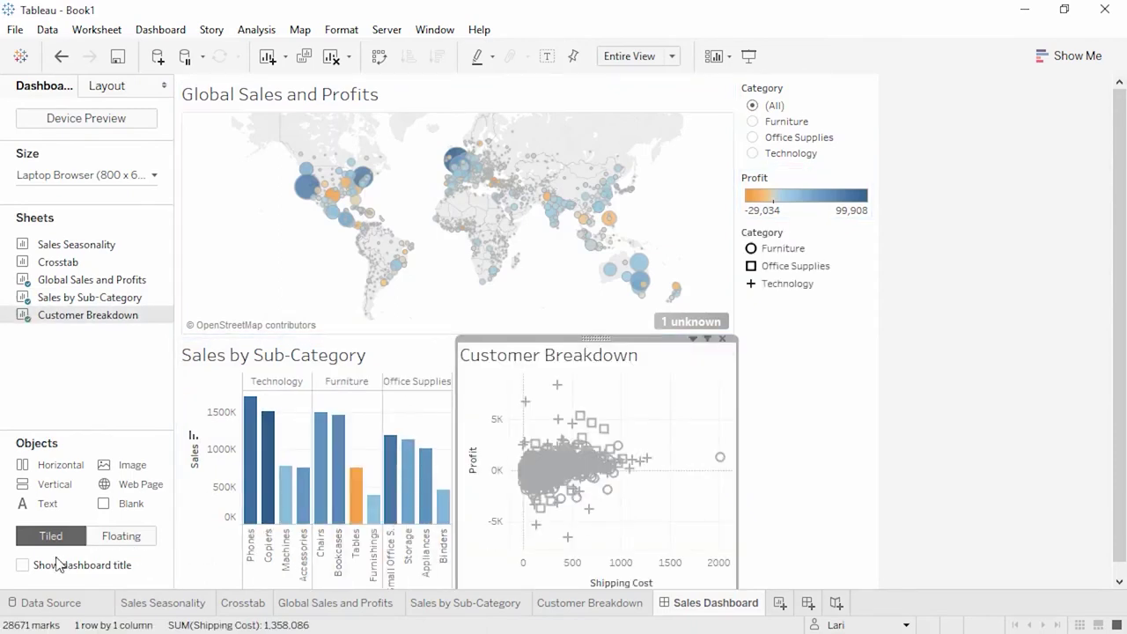
Show the Sales Dashboard title and try the Category filter with Furniture, Office Supplies and Technology
{"action": "left_click", "coordinate": [23, 566]}
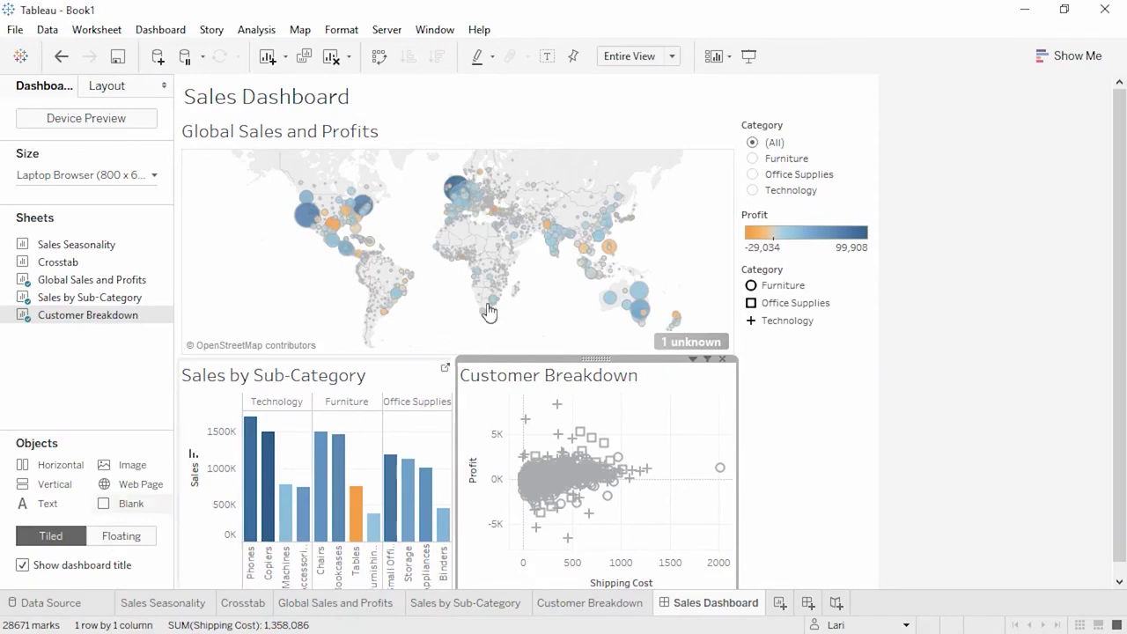
{"action": "left_click", "coordinate": [756, 160]}
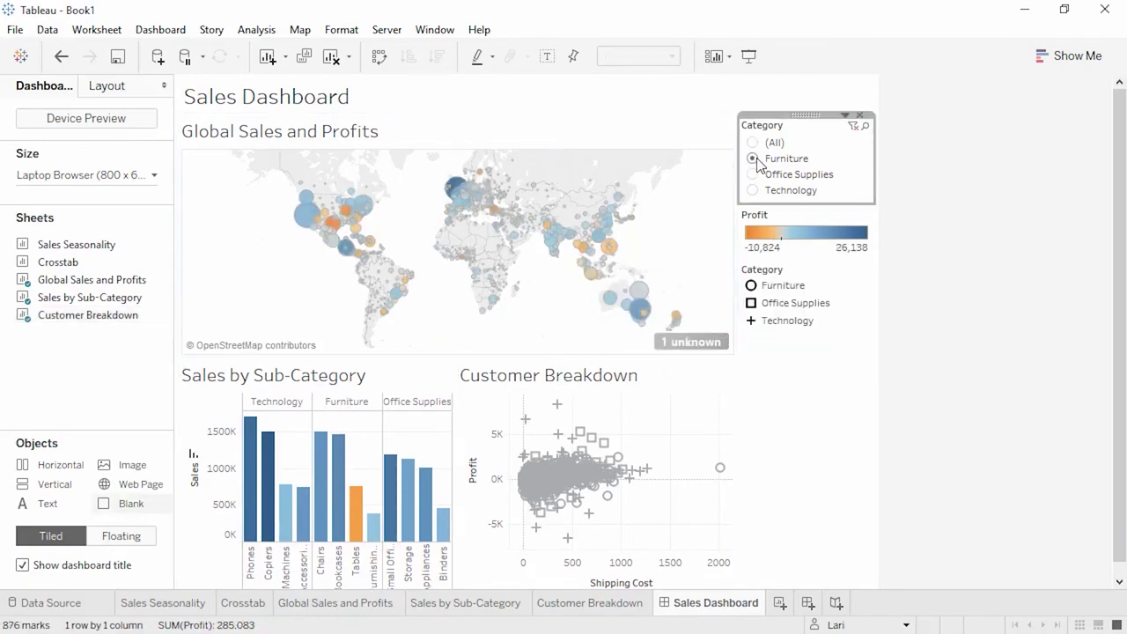
{"action": "left_click", "coordinate": [754, 174]}
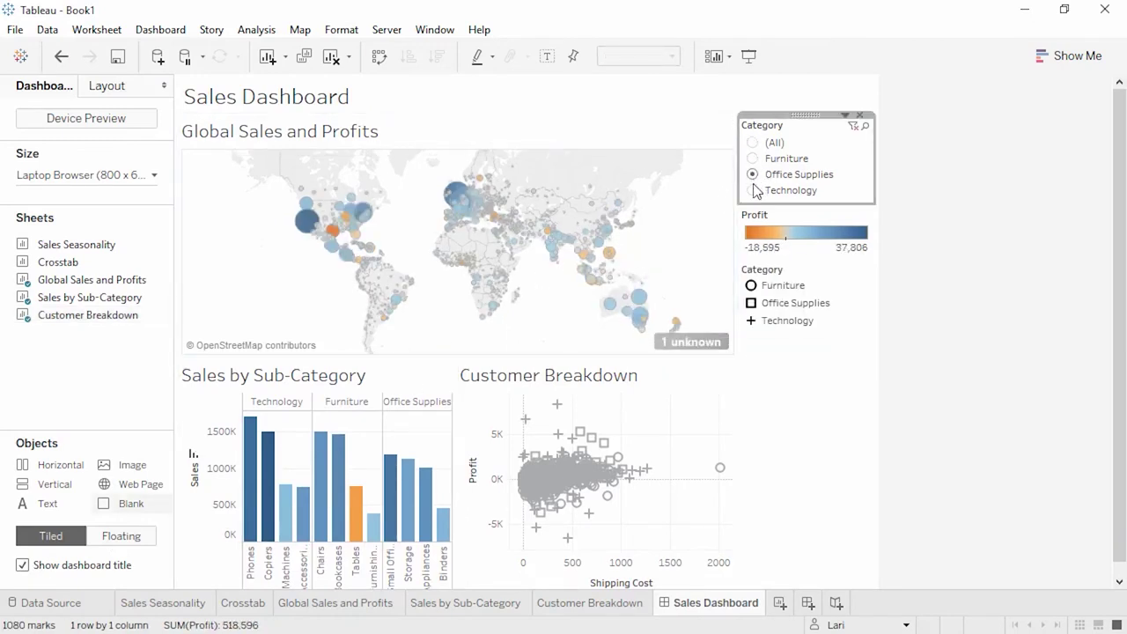
{"action": "left_click", "coordinate": [754, 191]}
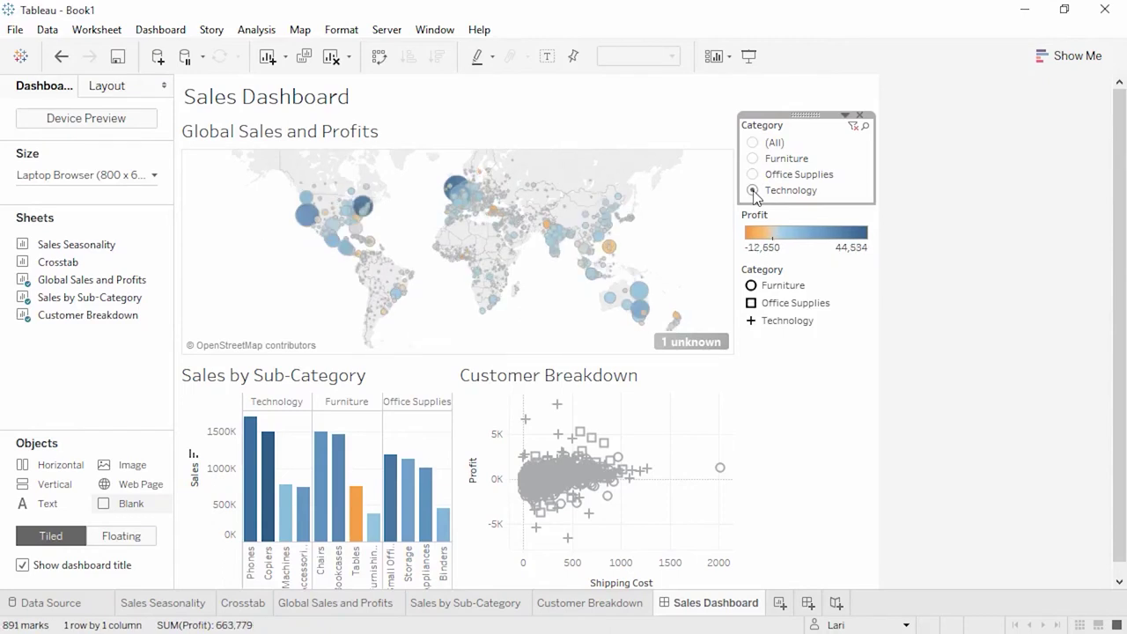
Apply the Category filter to all worksheets using this data source and reset it to (All)
{"action": "left_click", "coordinate": [845, 117]}
{"action": "mouse_move", "coordinate": [832, 153]}
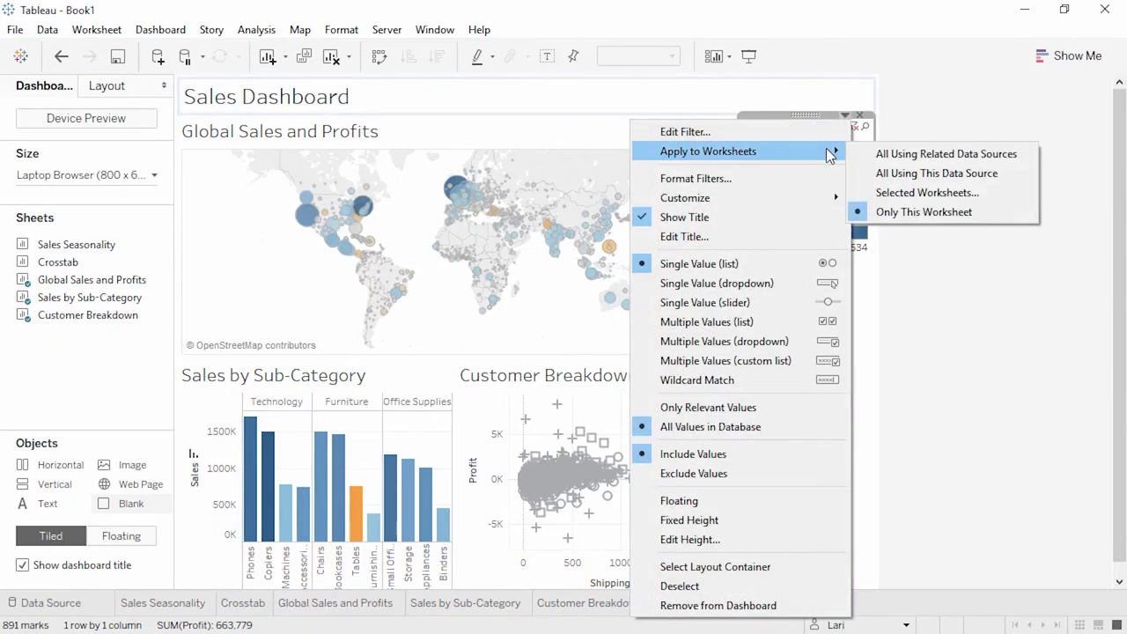
{"action": "left_click", "coordinate": [868, 177]}
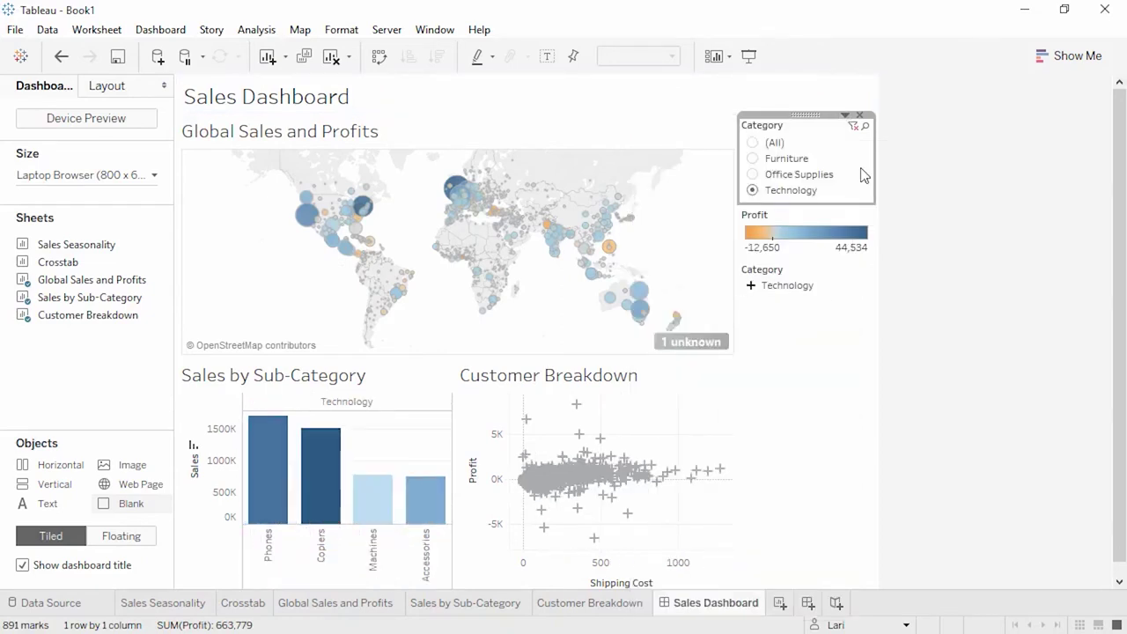
{"action": "left_click", "coordinate": [753, 143]}
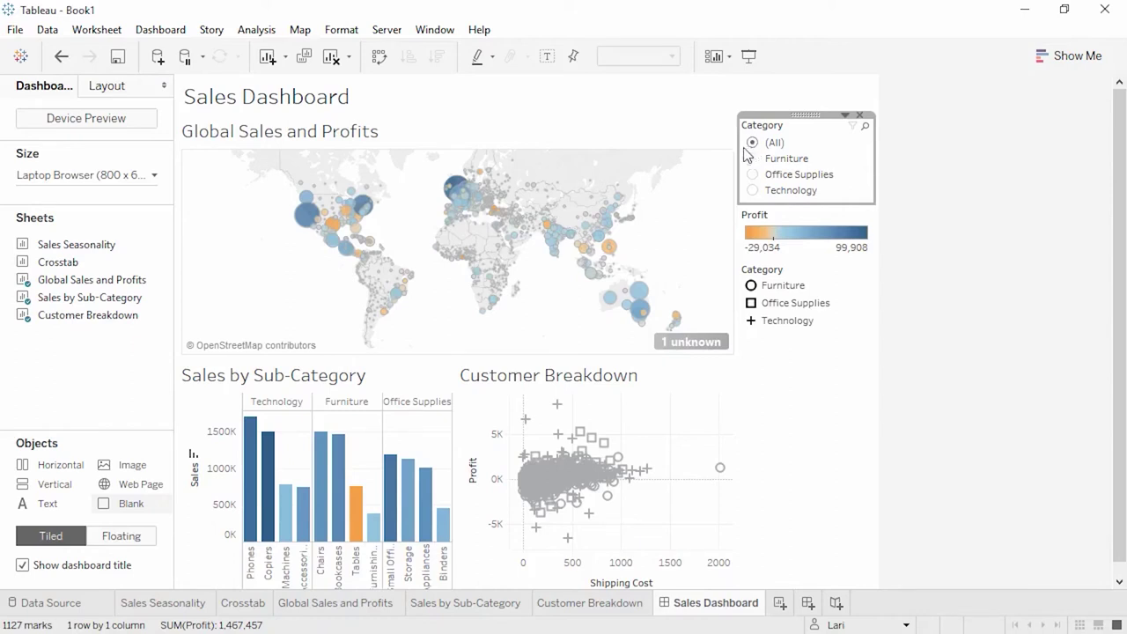
Enable Use as Filter on the Global Sales and Profits map via Texas, then clear the Texas selection
{"action": "left_click", "coordinate": [339, 235]}
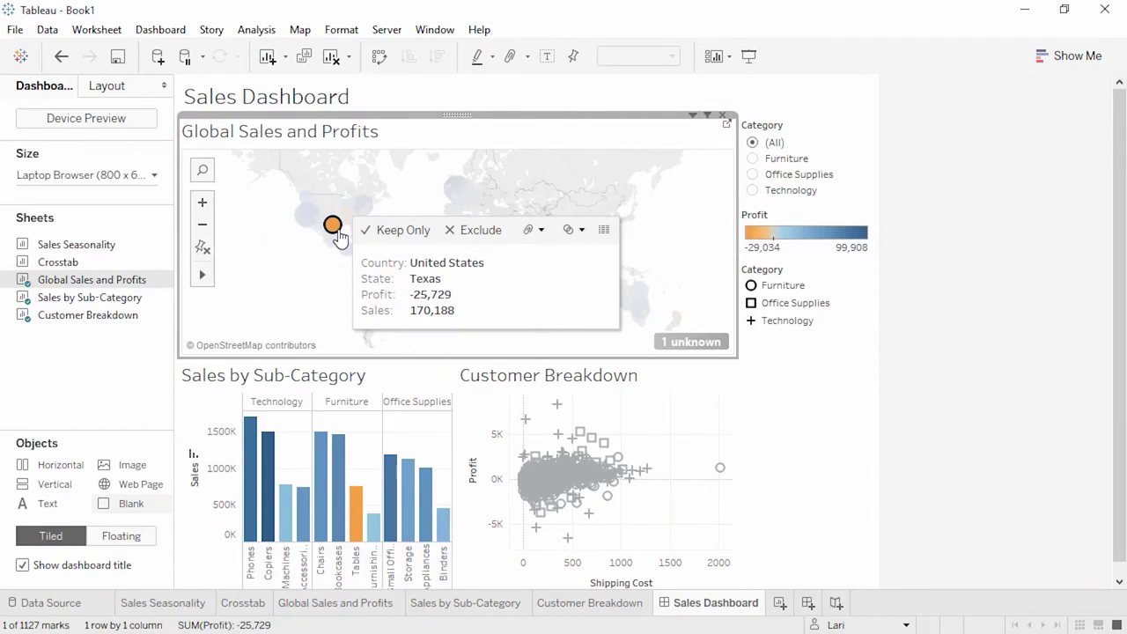
{"action": "left_click", "coordinate": [708, 116]}
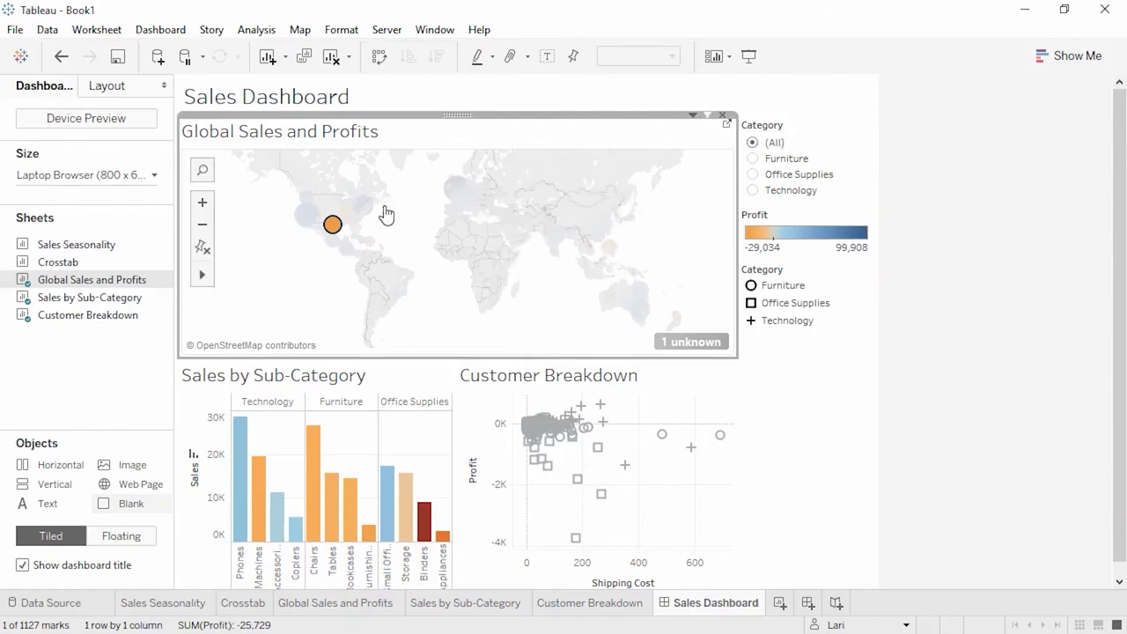
{"action": "mouse_move", "coordinate": [333, 227]}
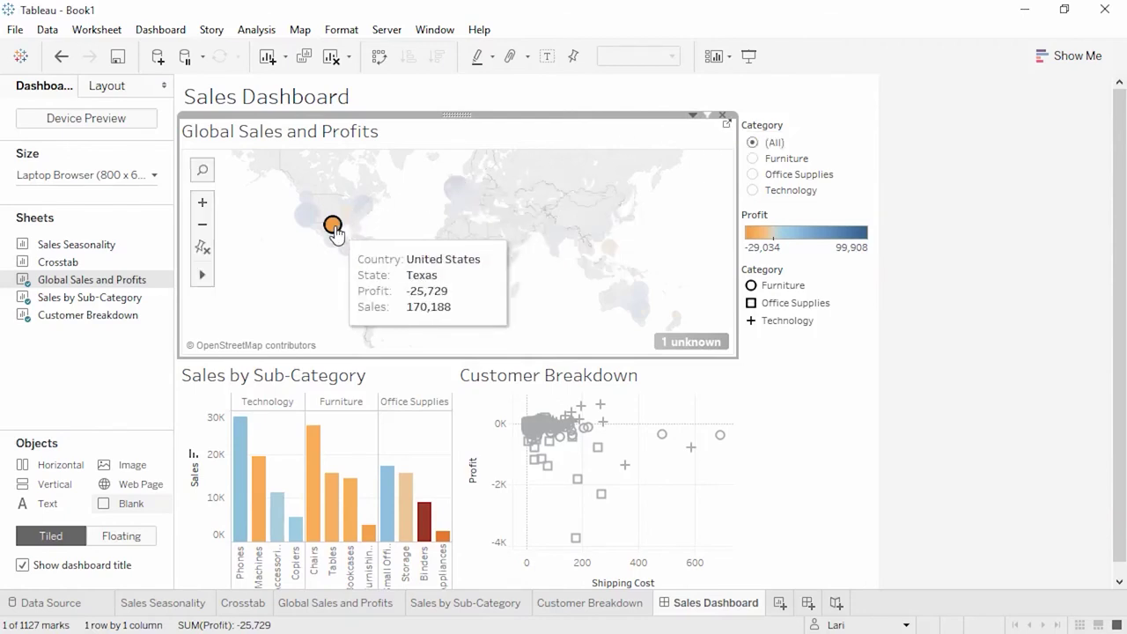
{"action": "left_click", "coordinate": [334, 227]}
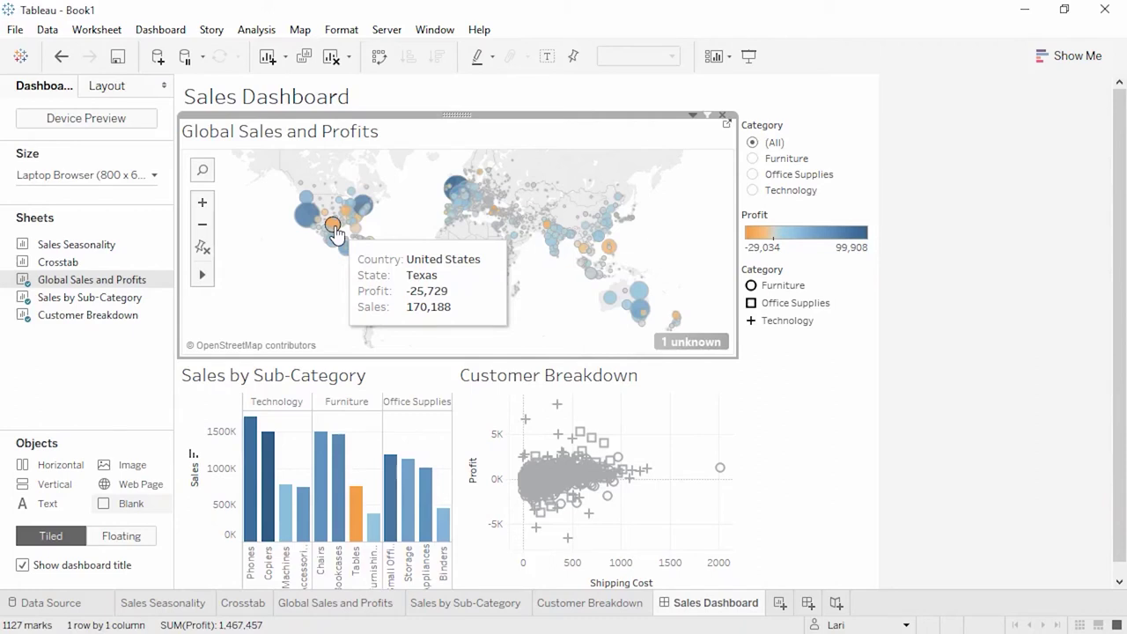
Create a new story with its size set to Automatic
{"action": "left_click", "coordinate": [835, 605]}
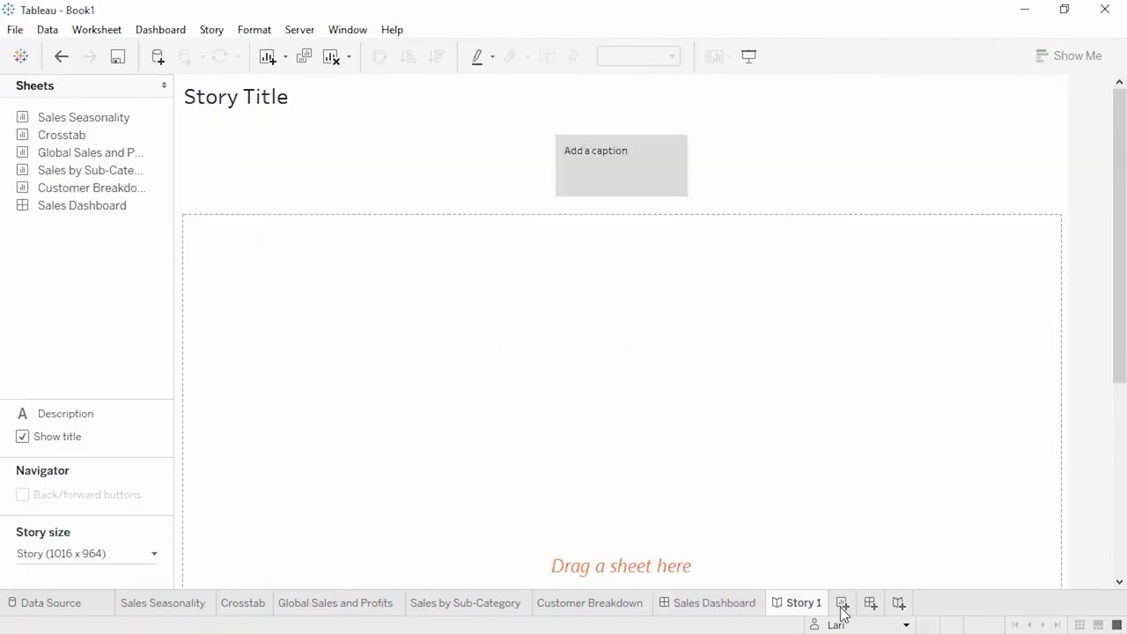
{"action": "left_click", "coordinate": [153, 560]}
{"action": "left_click", "coordinate": [157, 449]}
{"action": "left_click", "coordinate": [133, 484]}
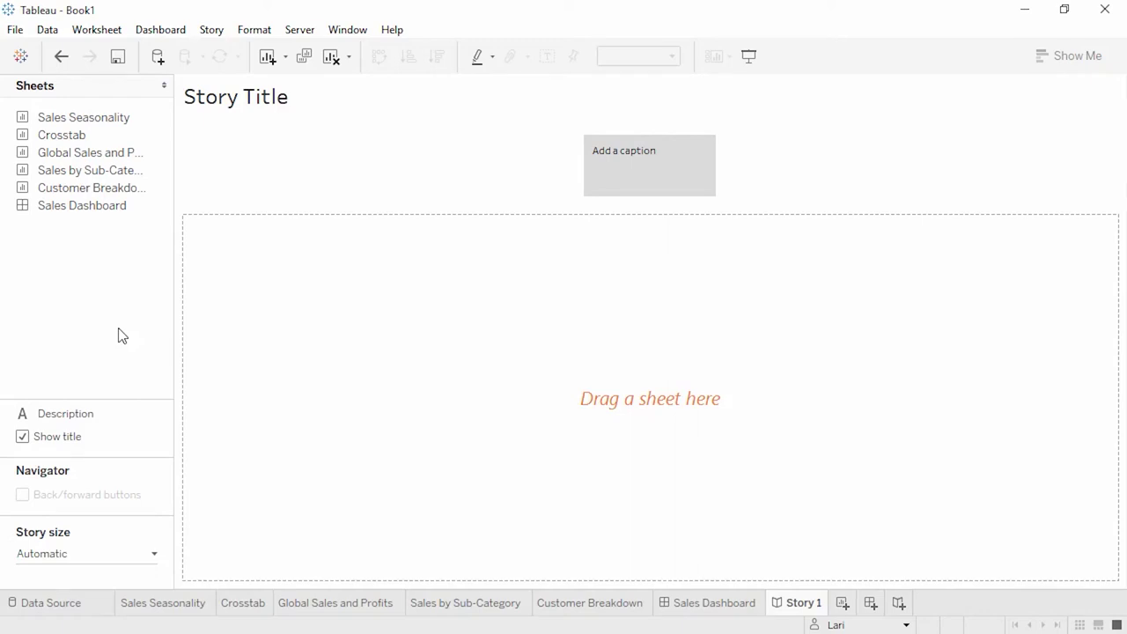
Add the Global Sales and Profits map captioned 'Overall, our profits look strong', then a Sales Dashboard point
{"action": "left_click_drag", "start_coordinate": [133, 161], "coordinate": [299, 263]}
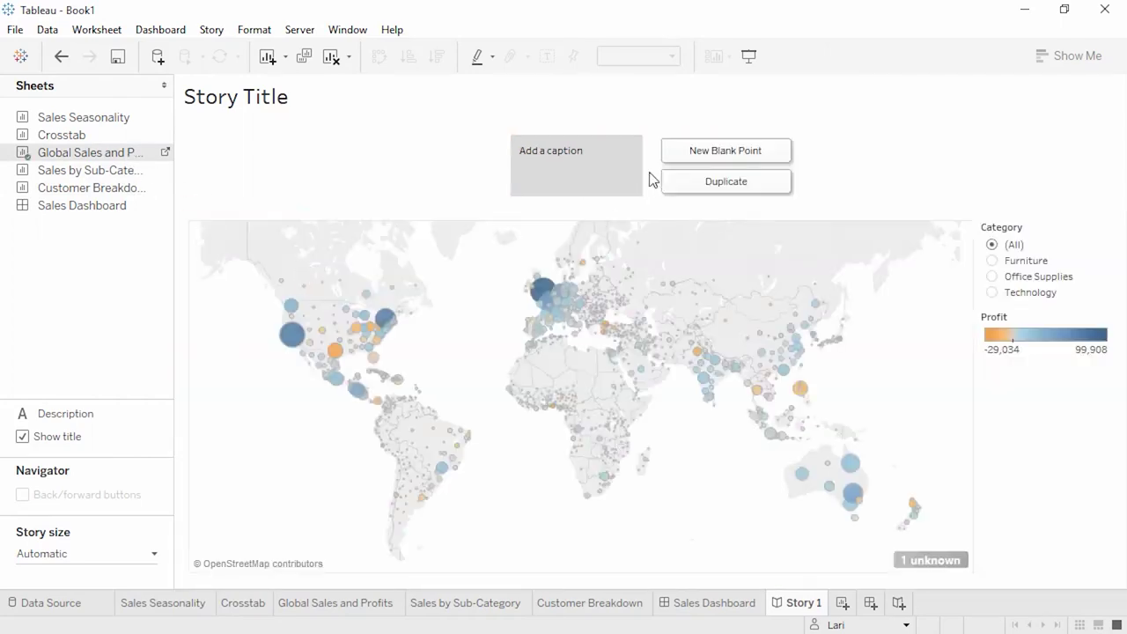
{"action": "left_click", "coordinate": [618, 159]}
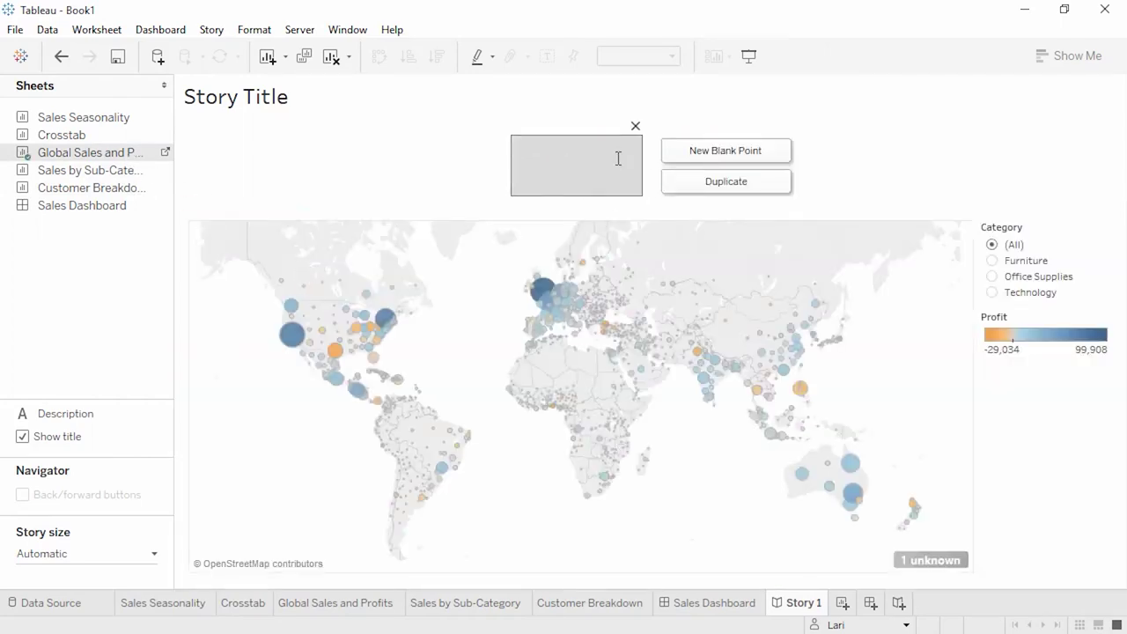
{"action": "type", "text": "Overall, our profits look strong"}
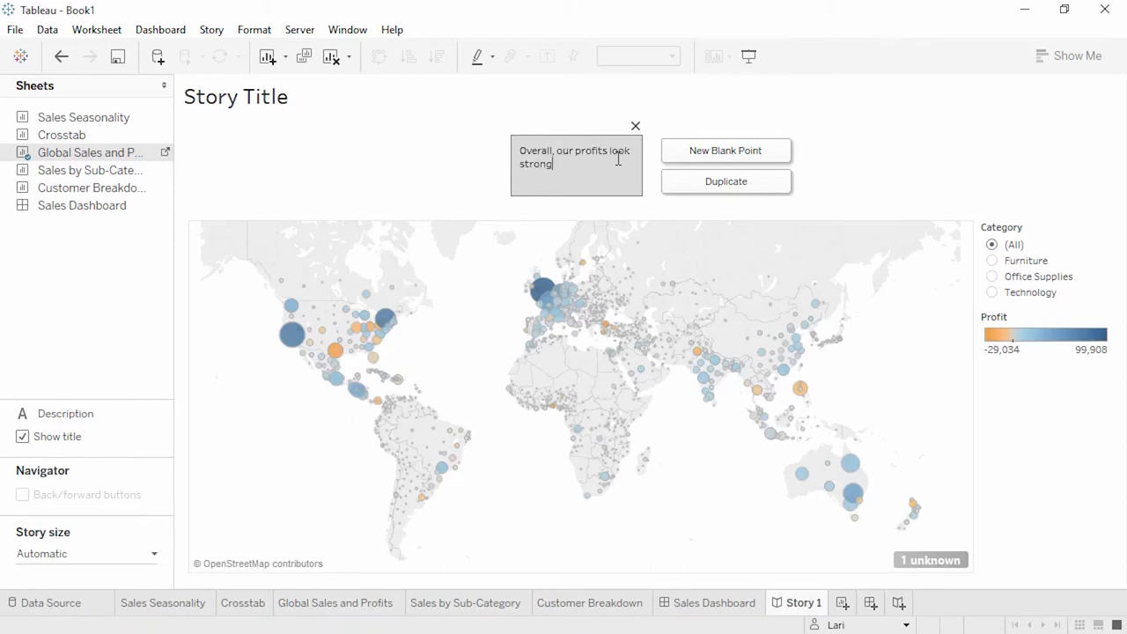
{"action": "left_click", "coordinate": [272, 184]}
{"action": "left_click_drag", "start_coordinate": [144, 205], "coordinate": [705, 185]}
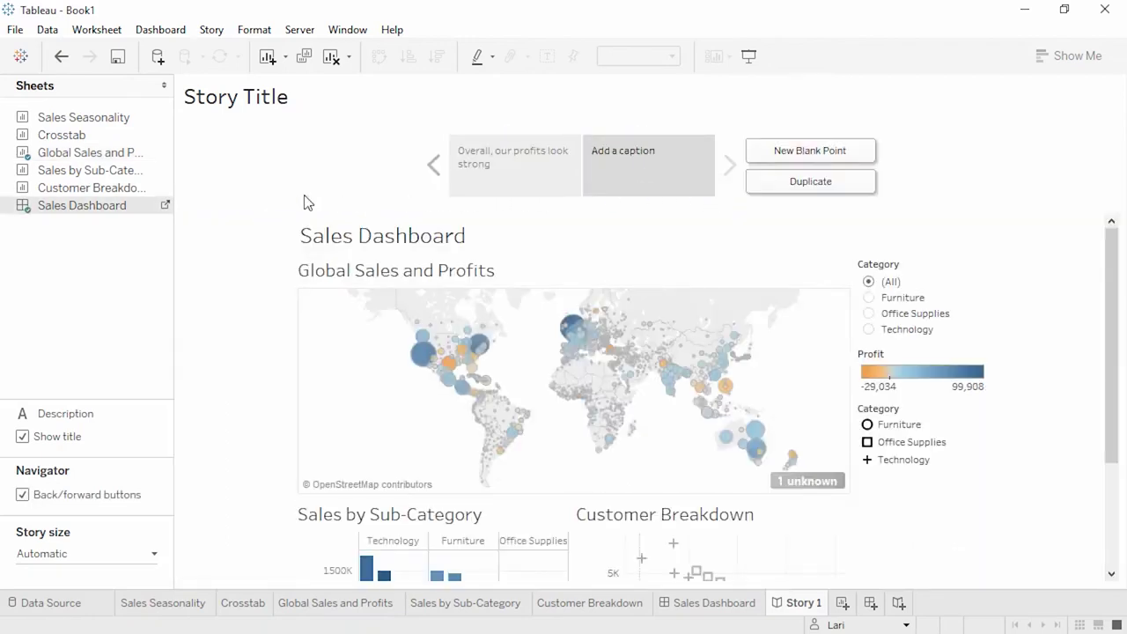
Size the Sales Dashboard to Fit Story 1 (Automatic) and hide its title
{"action": "left_click", "coordinate": [165, 204]}
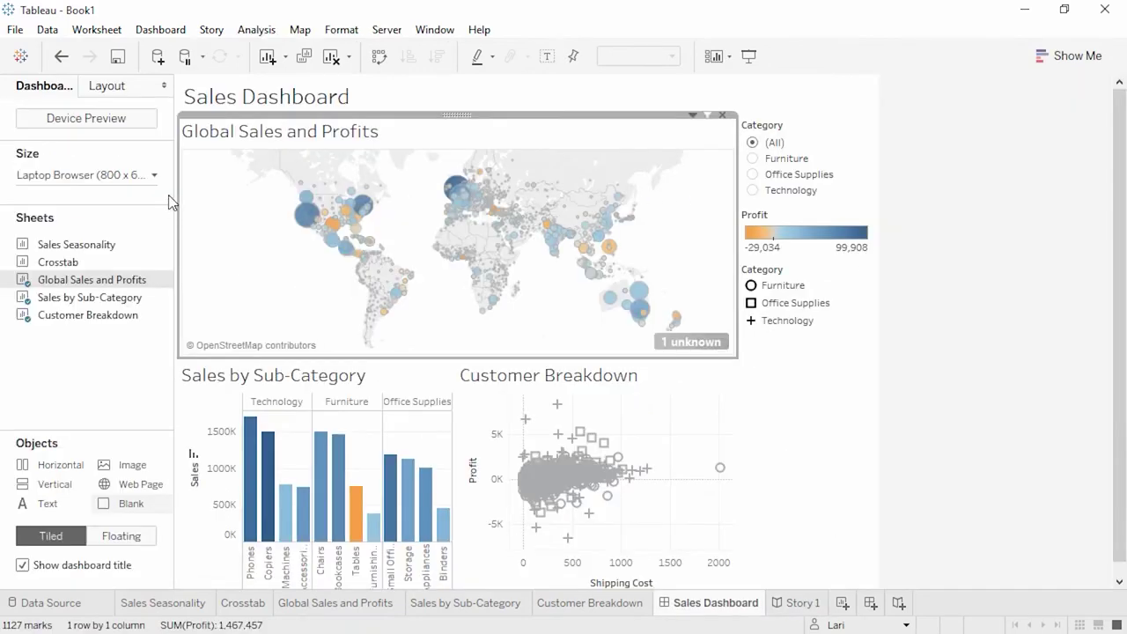
{"action": "left_click", "coordinate": [154, 175]}
{"action": "left_click", "coordinate": [161, 229]}
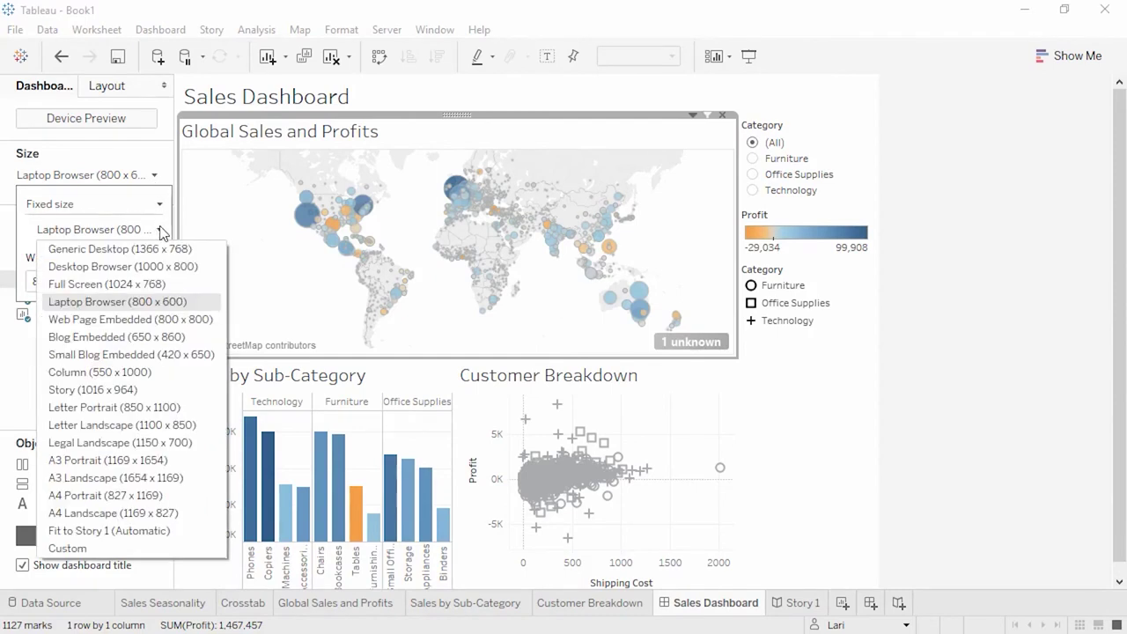
{"action": "left_click", "coordinate": [110, 528]}
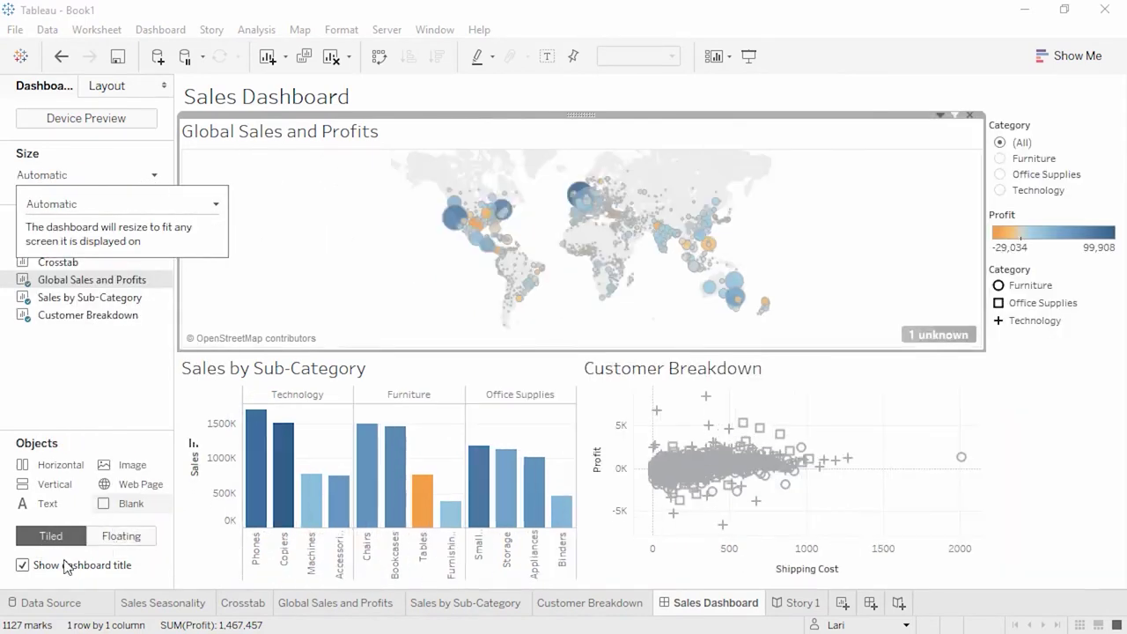
{"action": "left_click", "coordinate": [23, 566]}
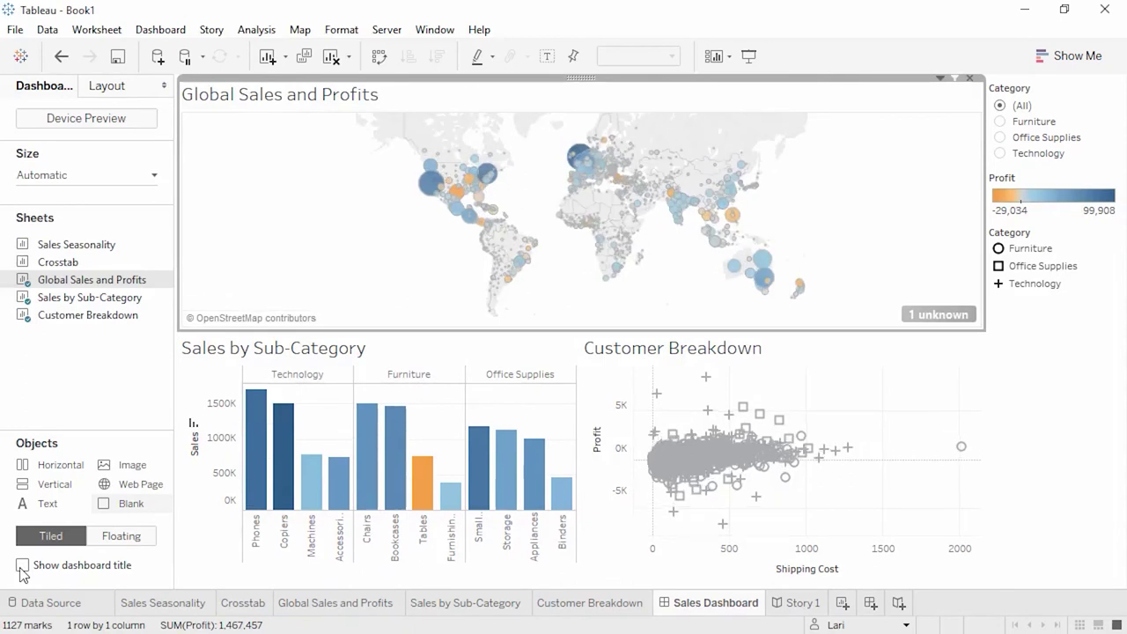
{"action": "left_click", "coordinate": [789, 607]}
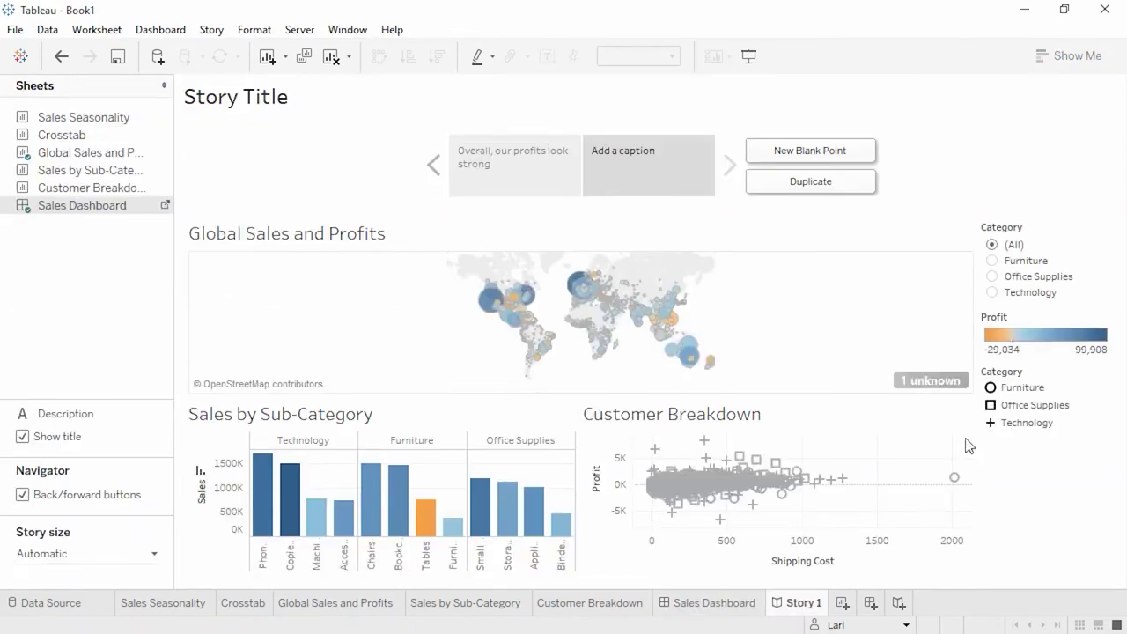
Filter the second point to Office Supplies, spotlight Texas, update it, and caption it 'But there are problem areas'
{"action": "left_click", "coordinate": [996, 264]}
{"action": "left_click", "coordinate": [996, 278]}
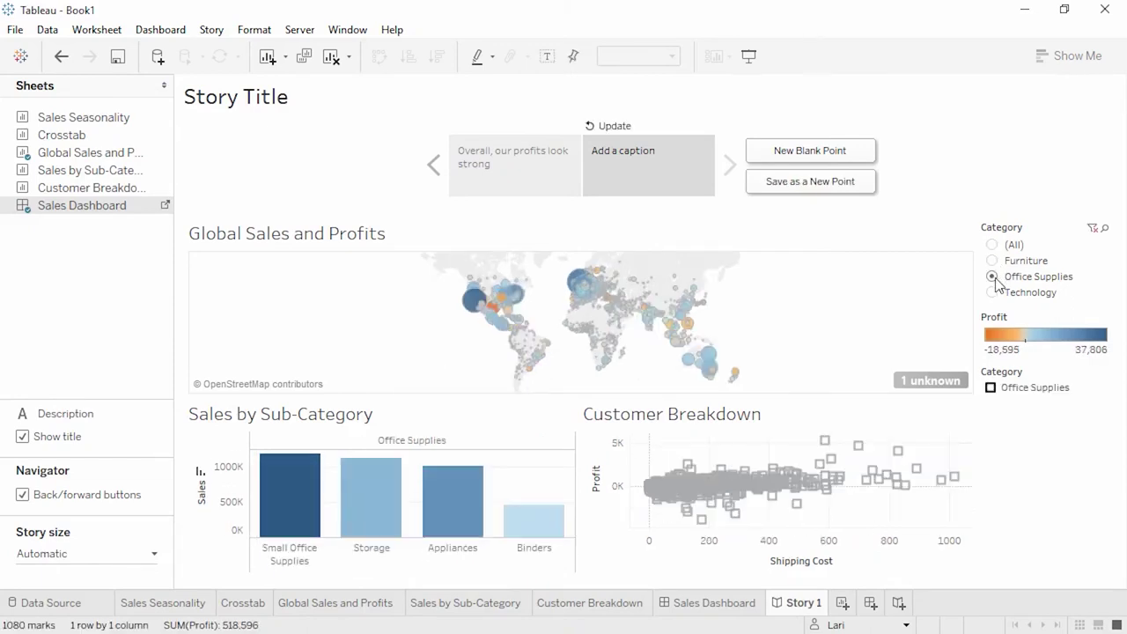
{"action": "left_click", "coordinate": [498, 317]}
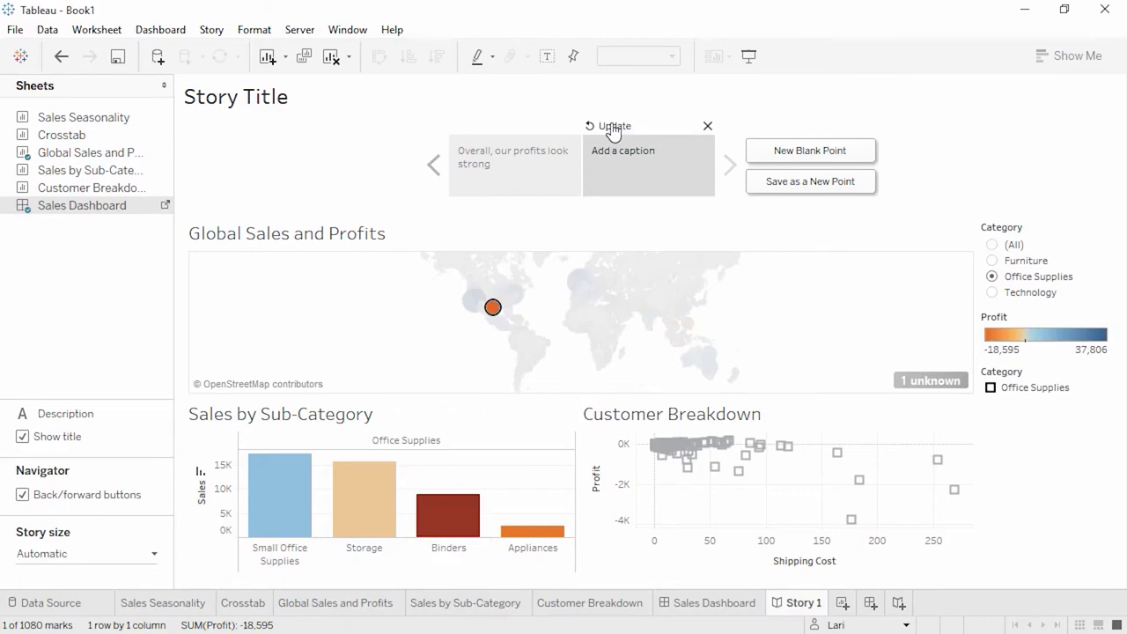
{"action": "left_click", "coordinate": [614, 127]}
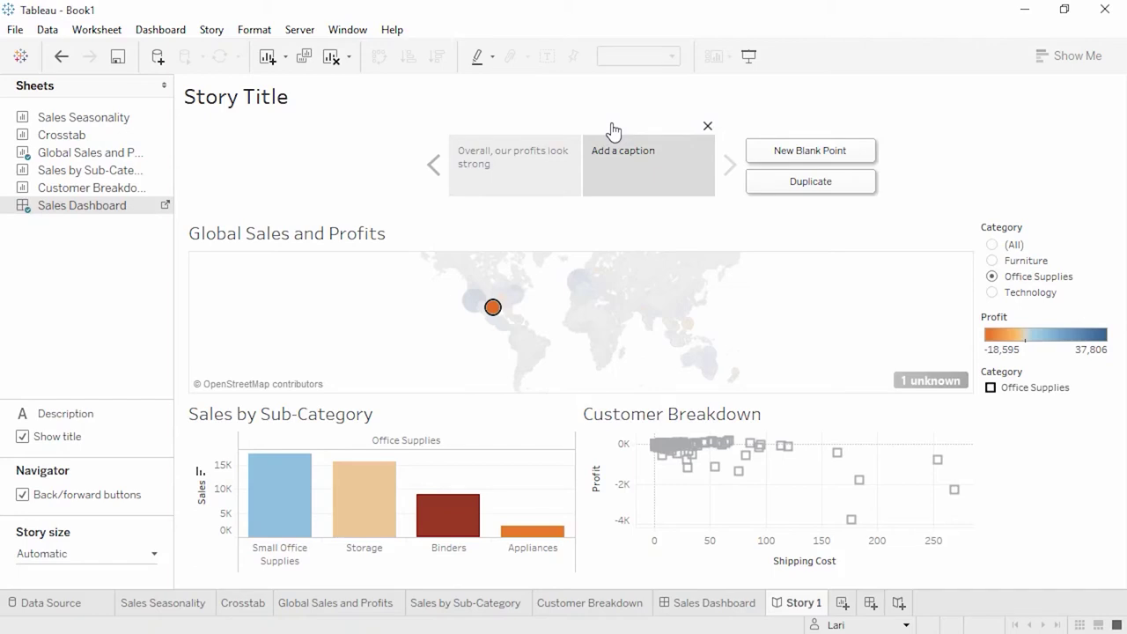
{"action": "left_click", "coordinate": [615, 148]}
{"action": "type", "text": "But there are problem areas"}
Reset the Category filter on the Texas story point to (All)
{"action": "left_click", "coordinate": [993, 246]}
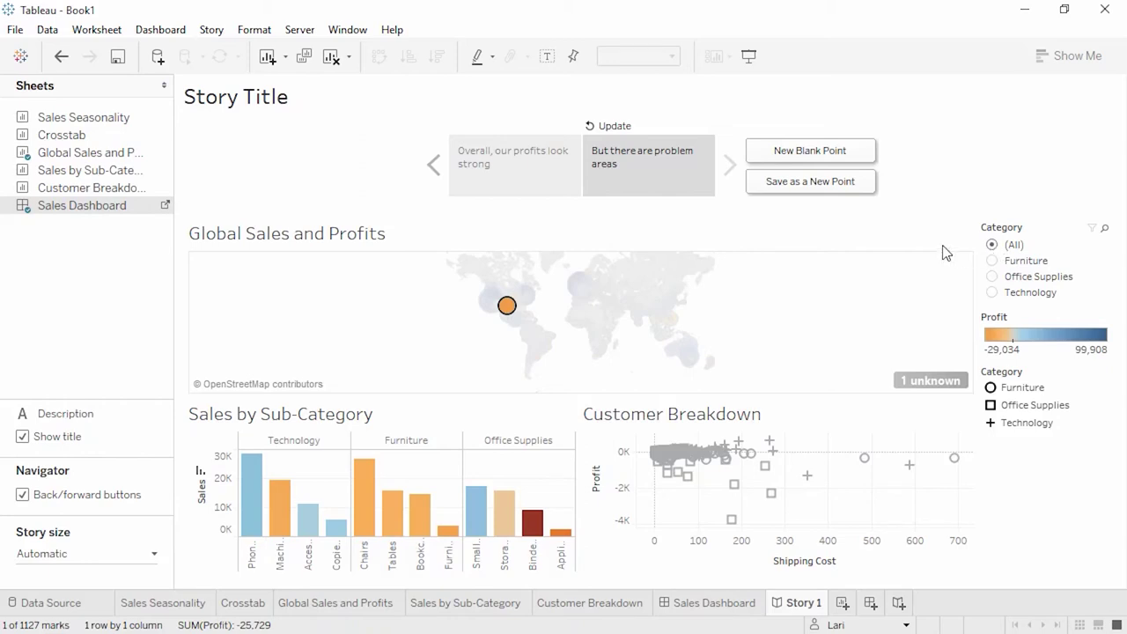
Start publishing the workbook, naming it Global Retail Sales and Profit with description 'through 2015'
{"action": "left_click", "coordinate": [301, 31]}
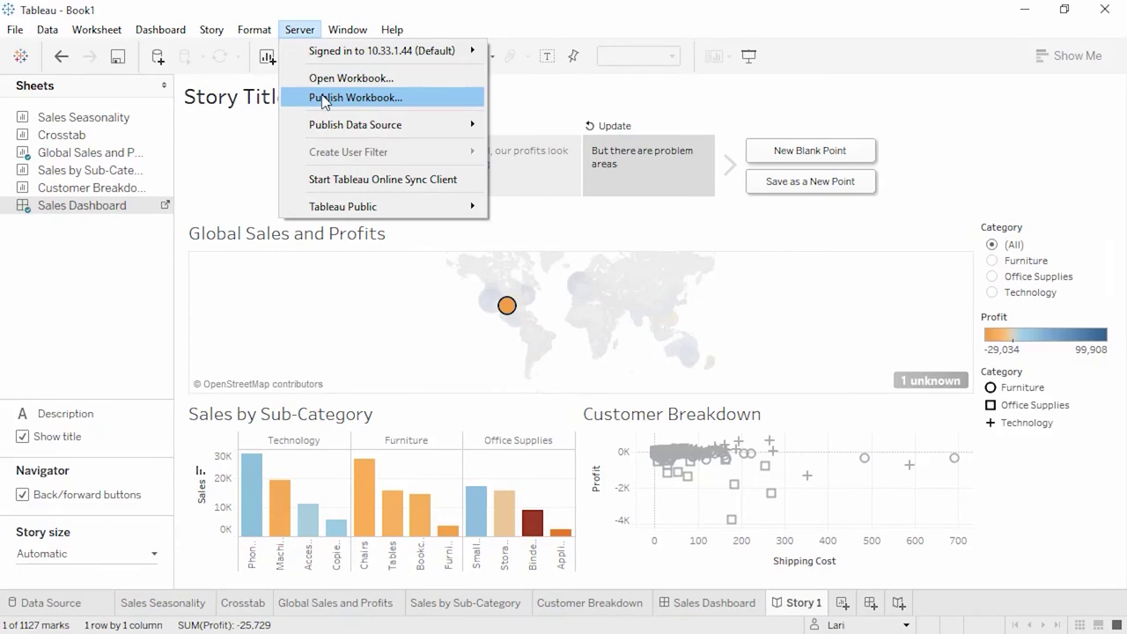
{"action": "mouse_move", "coordinate": [324, 123]}
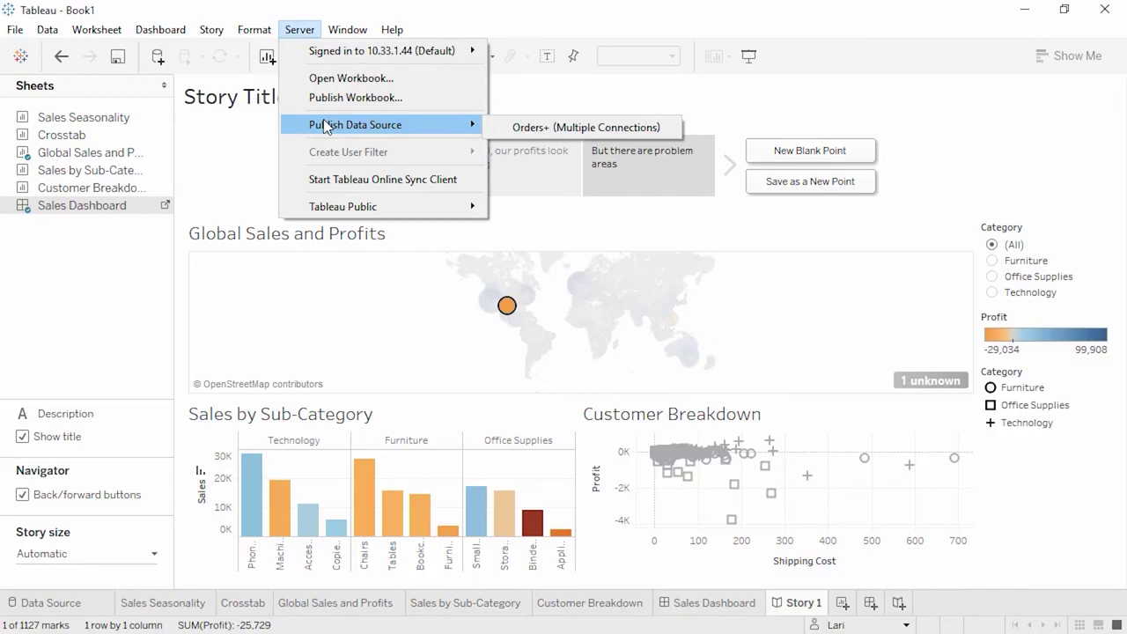
{"action": "left_click", "coordinate": [326, 97]}
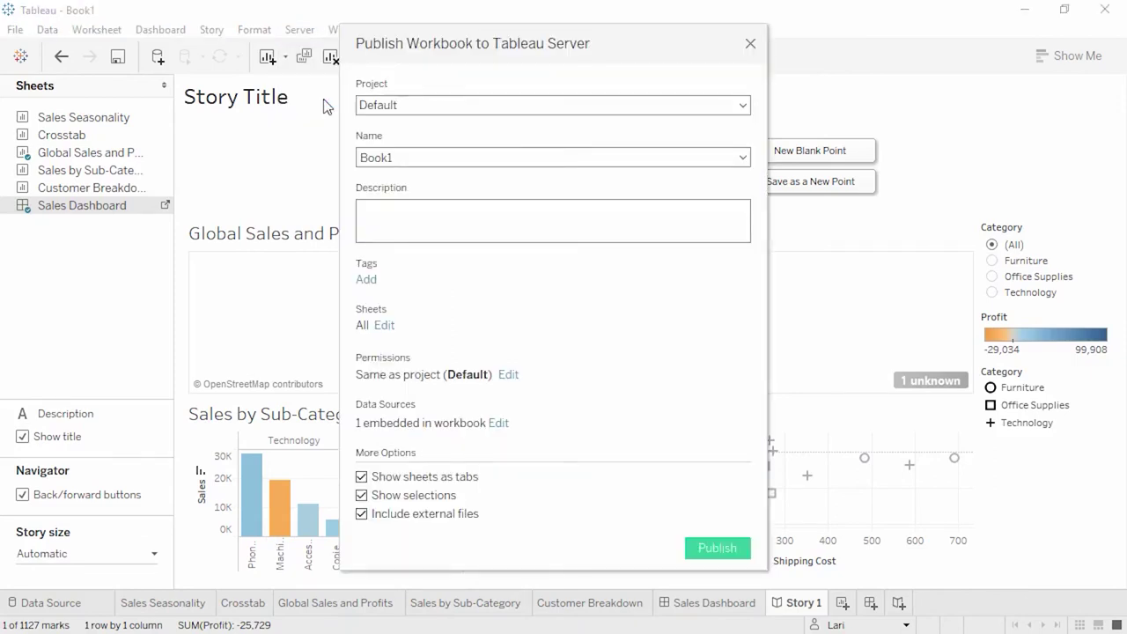
{"action": "left_click_drag", "start_coordinate": [403, 155], "coordinate": [337, 152]}
{"action": "type", "text": "Global Retail Sales and Profit"}
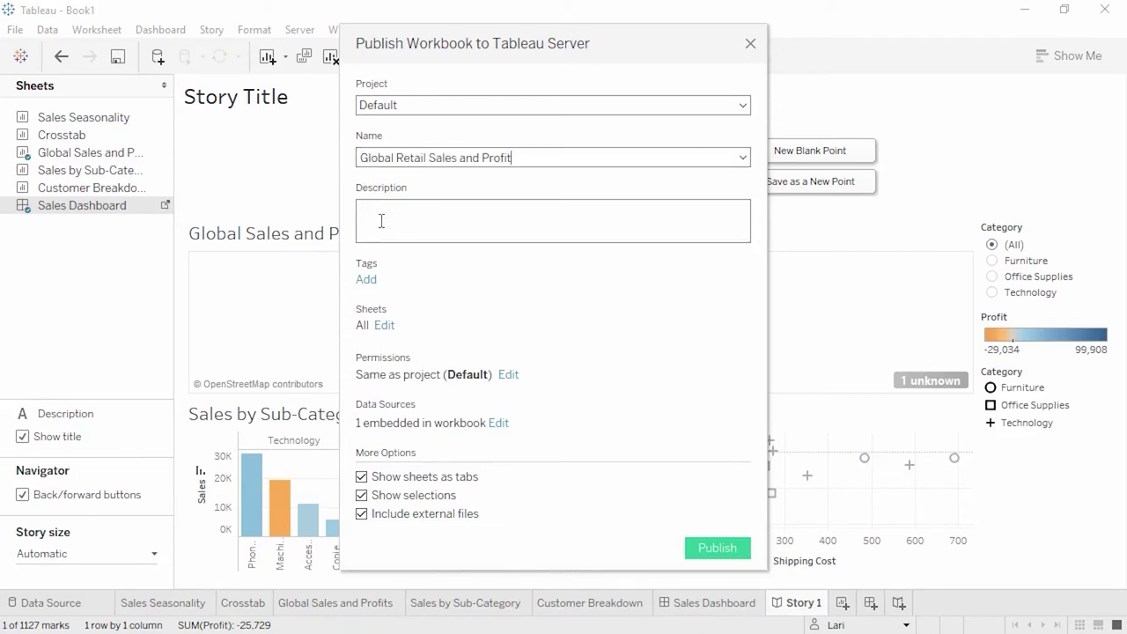
{"action": "left_click", "coordinate": [381, 221]}
{"action": "type", "text": "through 2015"}
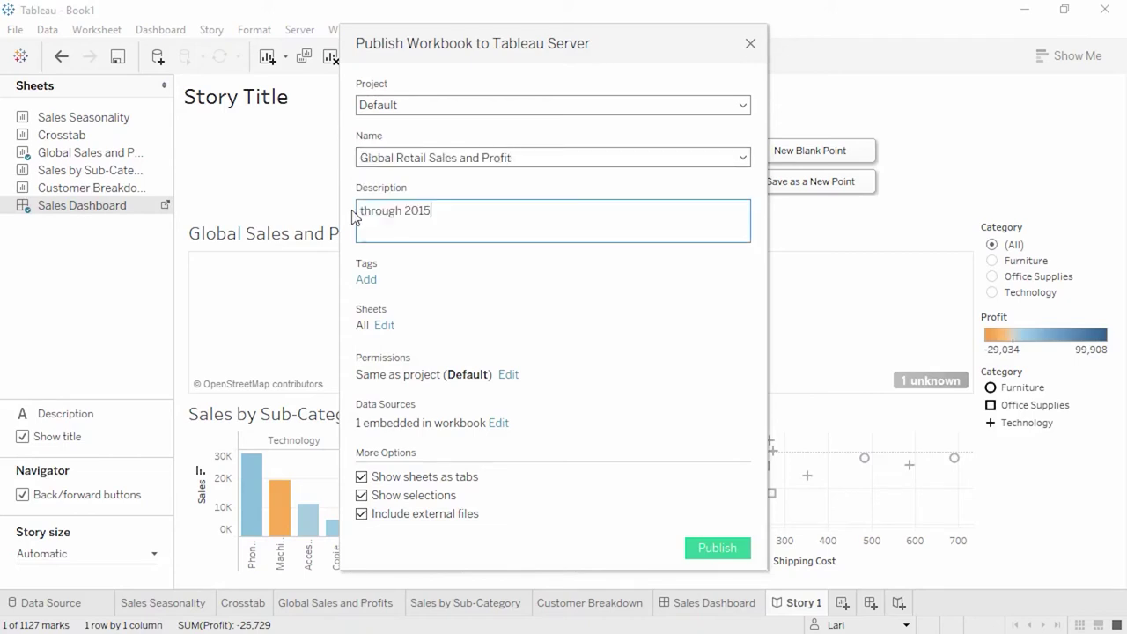
Tag the workbook 'sales', turn off Show selections and Show sheets as tabs, and check permissions
{"action": "left_click", "coordinate": [366, 280]}
{"action": "left_click", "coordinate": [392, 380]}
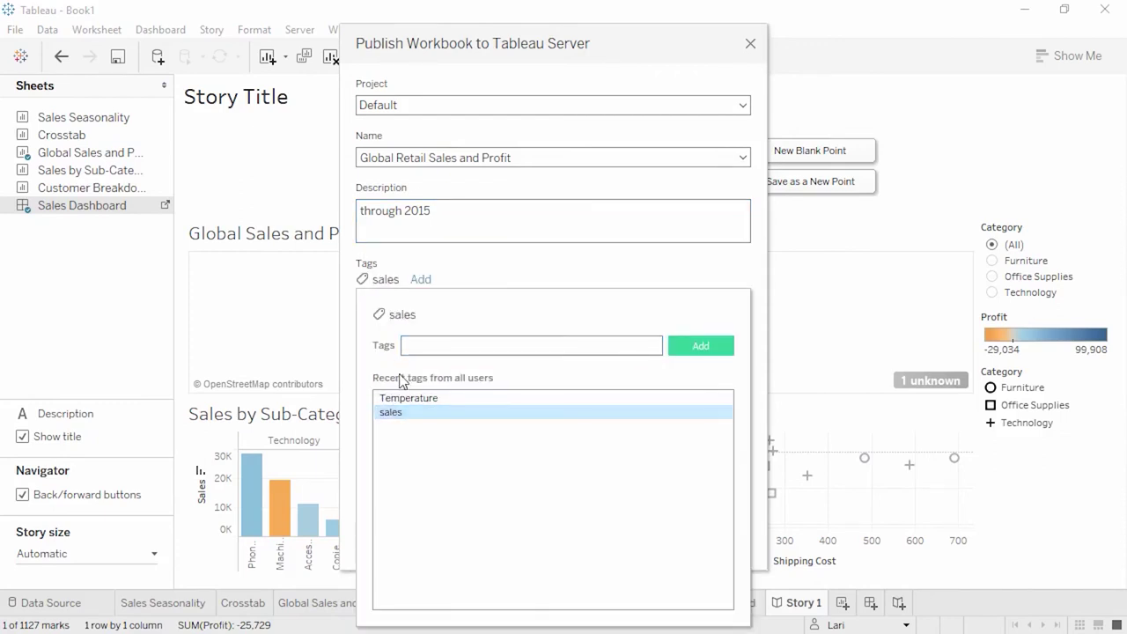
{"action": "left_click", "coordinate": [465, 268]}
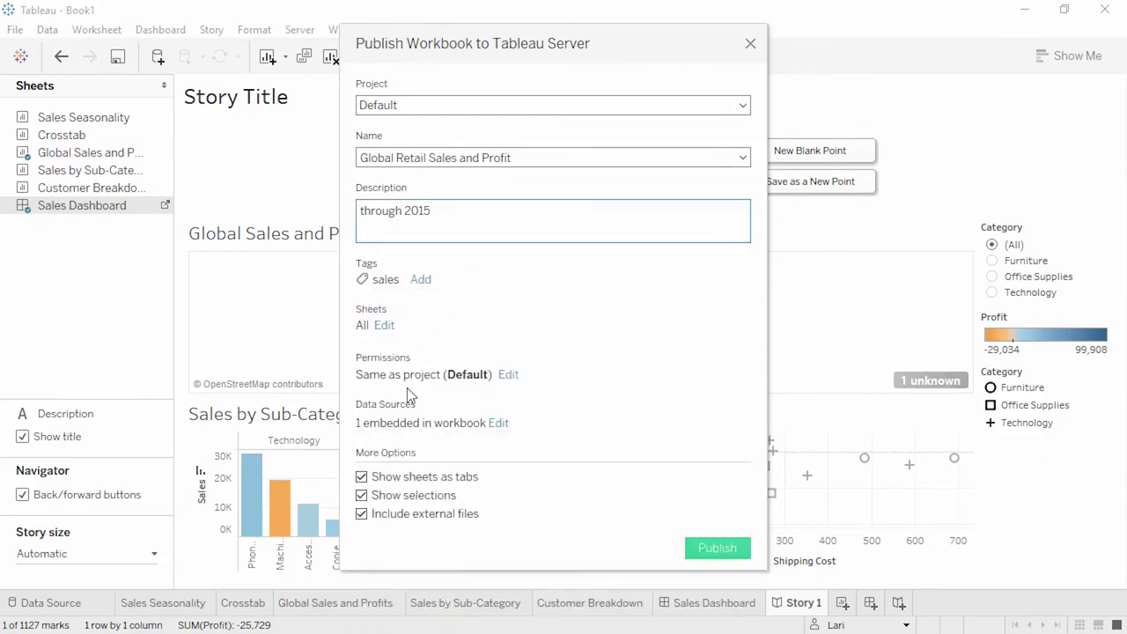
{"action": "left_click", "coordinate": [361, 496]}
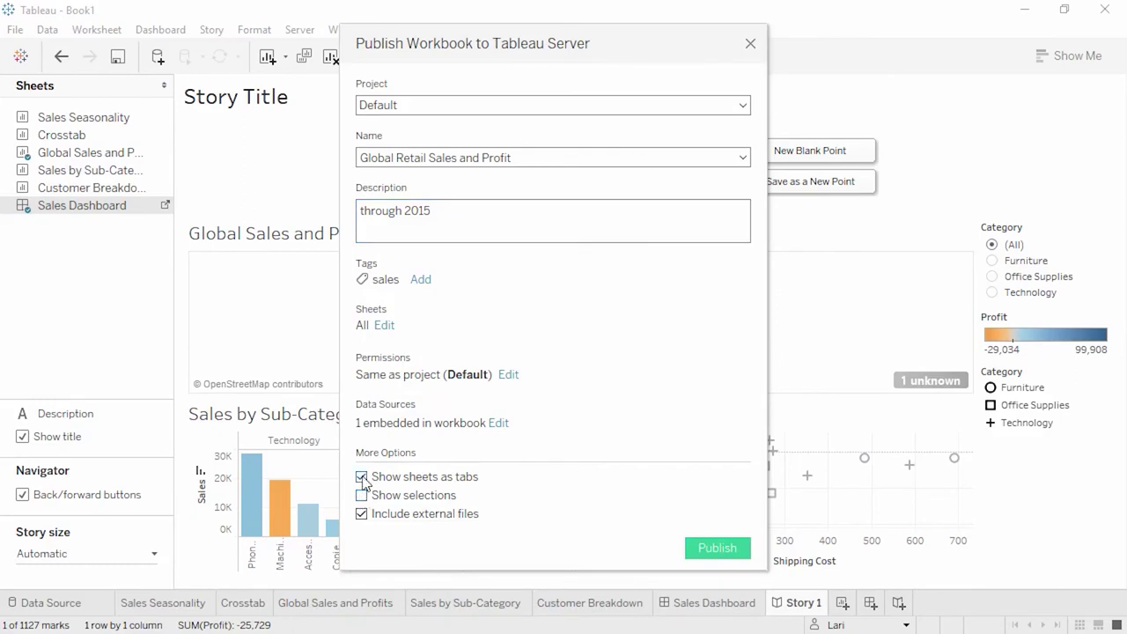
{"action": "left_click", "coordinate": [375, 477]}
{"action": "left_click", "coordinate": [508, 375]}
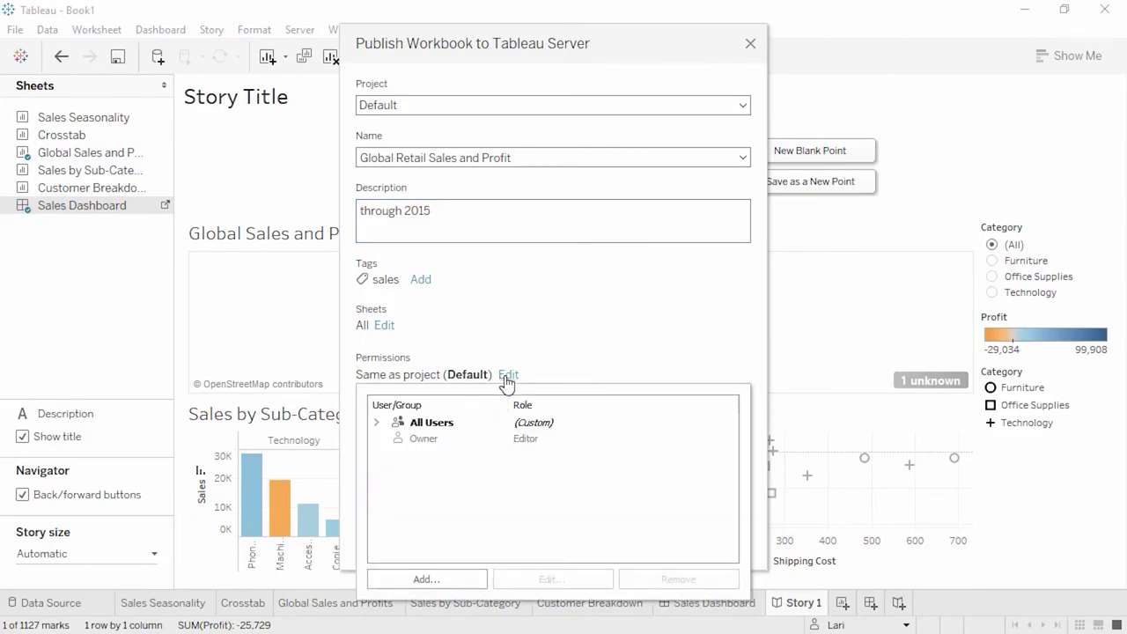
{"action": "left_click", "coordinate": [555, 361]}
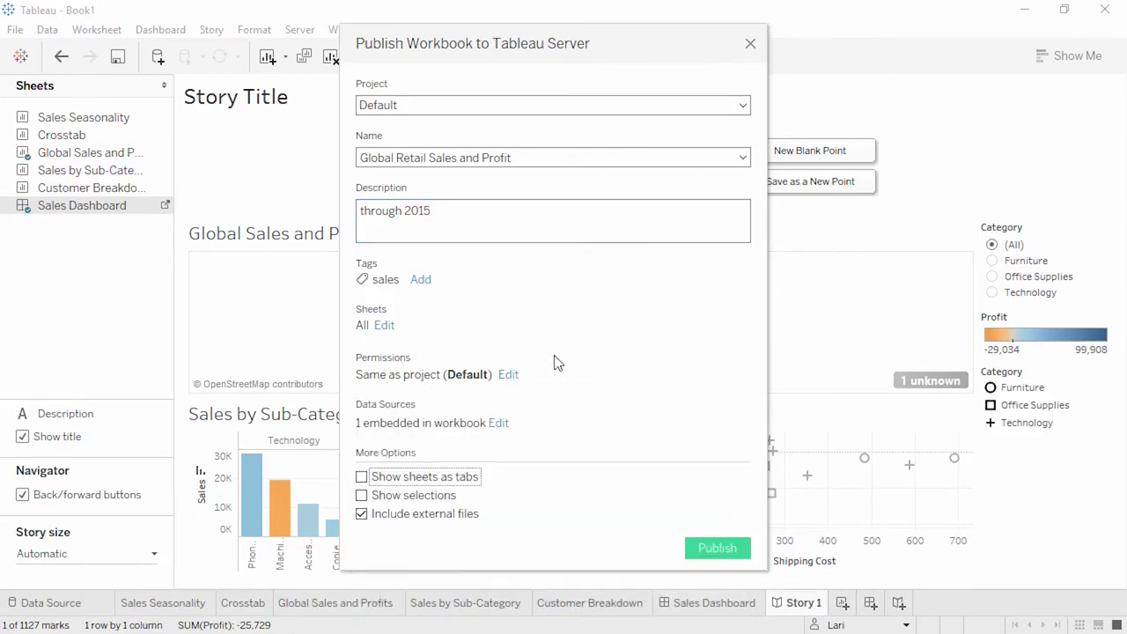
Publish the workbook, then open the Crosstab view on the server and highlight Technology
{"action": "left_click", "coordinate": [738, 554]}
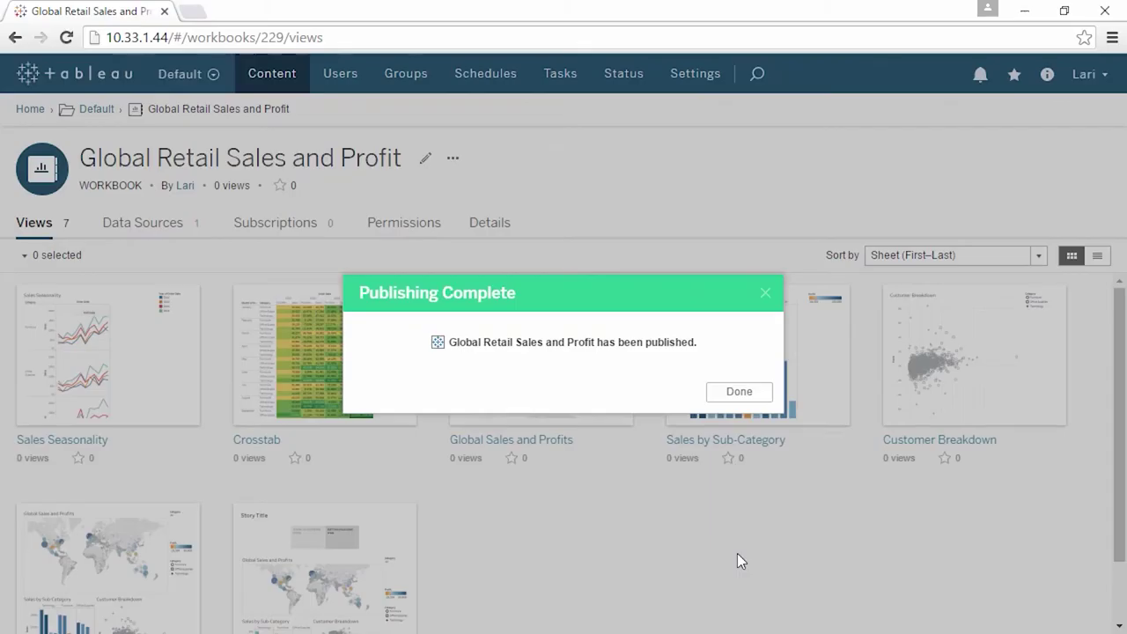
{"action": "left_click", "coordinate": [731, 393]}
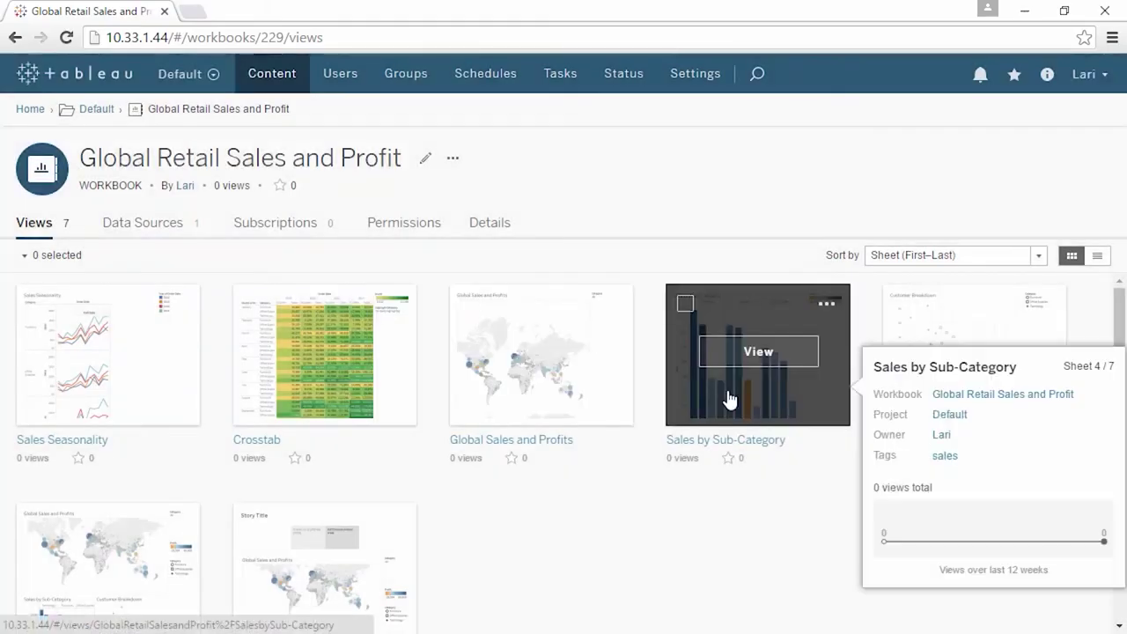
{"action": "left_click", "coordinate": [365, 375]}
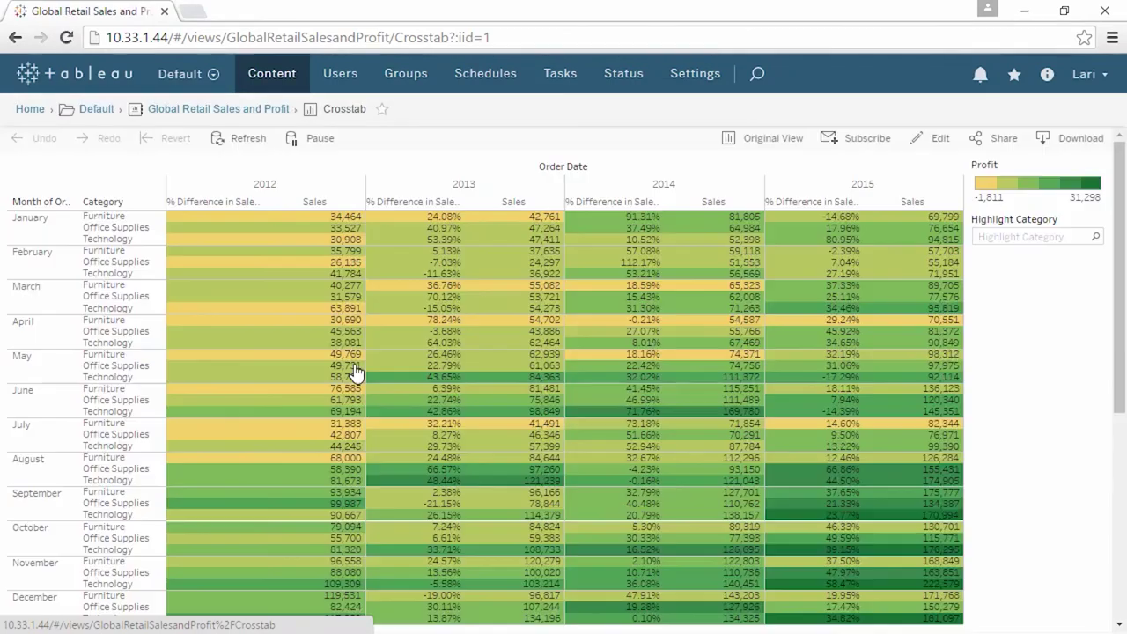
{"action": "left_click", "coordinate": [995, 236]}
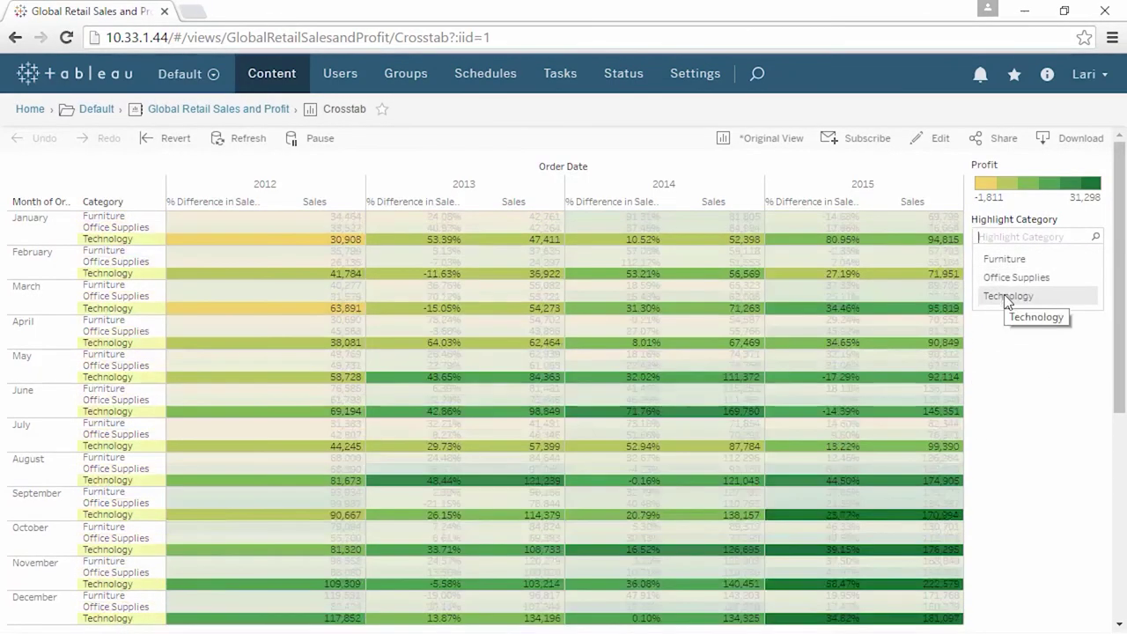
{"action": "left_click", "coordinate": [1008, 298]}
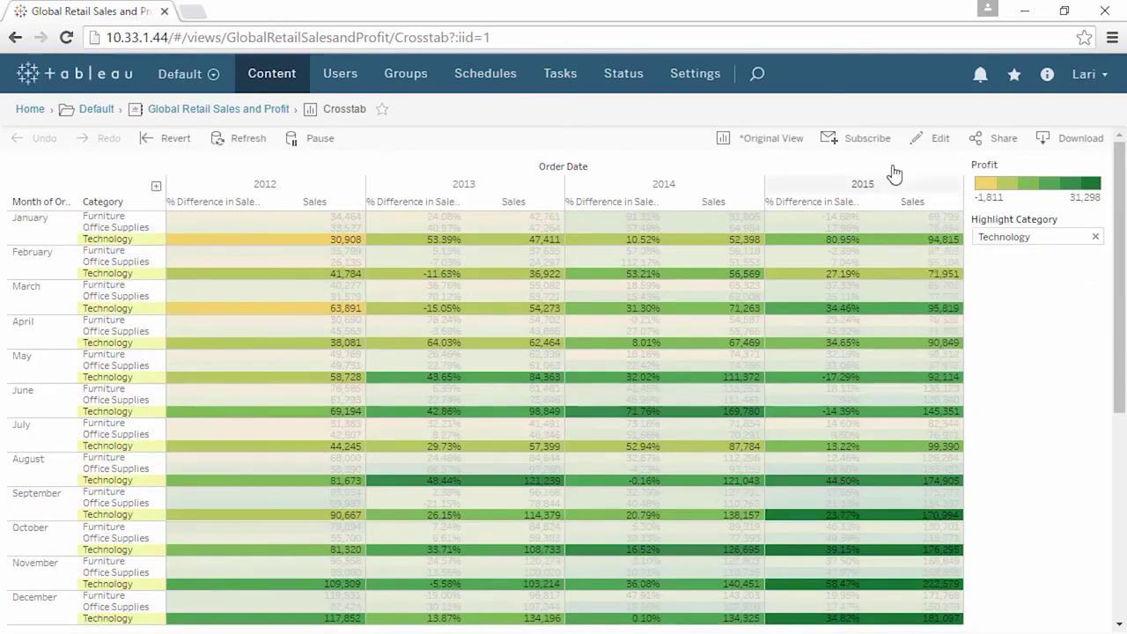
Mark the Crosstab view as a favourite and try a server search for 'sales'
{"action": "left_click", "coordinate": [870, 141]}
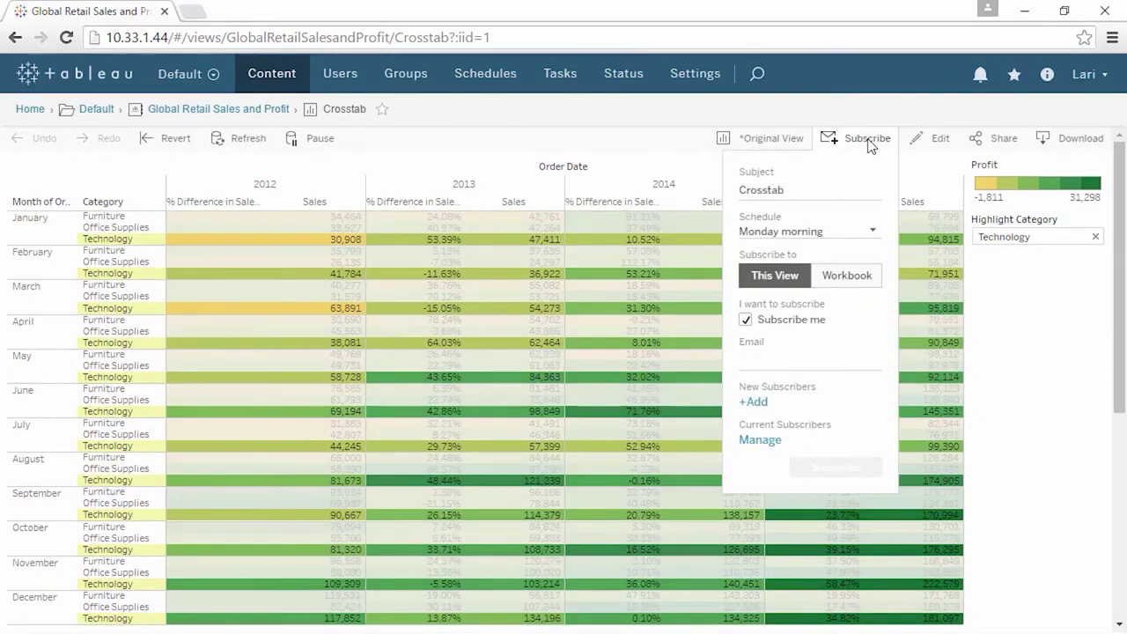
{"action": "left_click", "coordinate": [869, 141]}
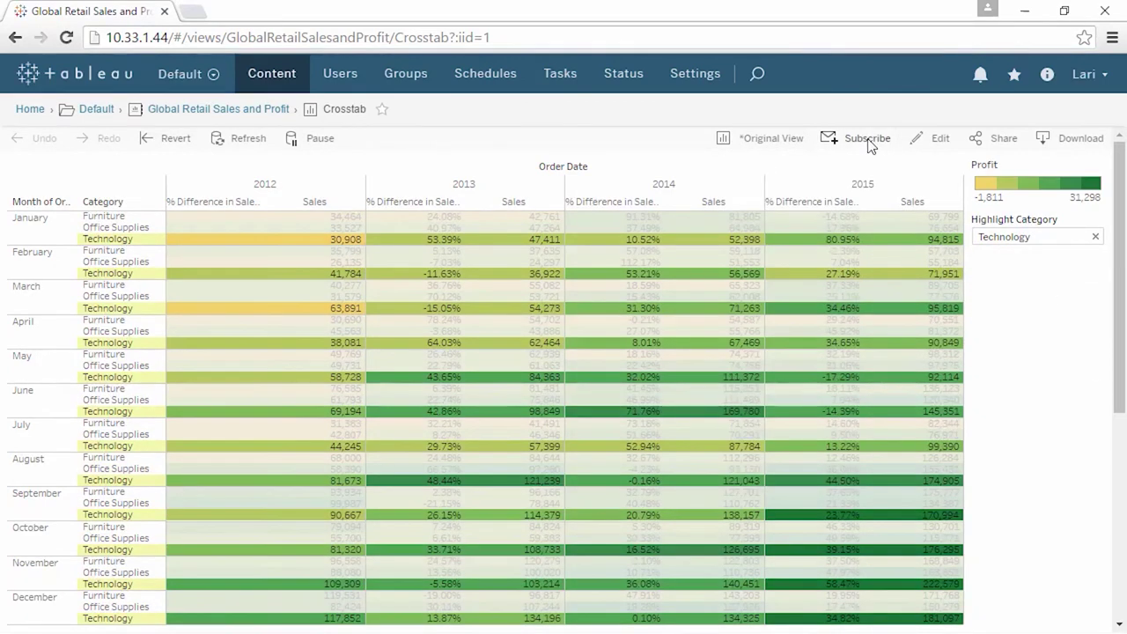
{"action": "left_click", "coordinate": [385, 110]}
{"action": "left_click", "coordinate": [759, 77]}
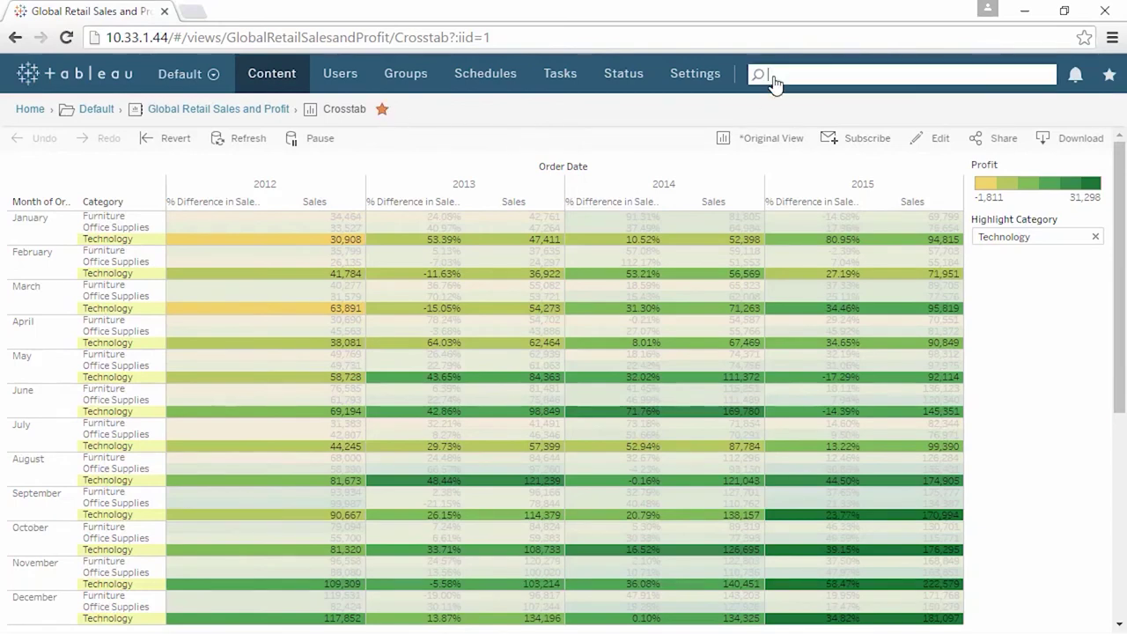
{"action": "type", "text": "sales"}
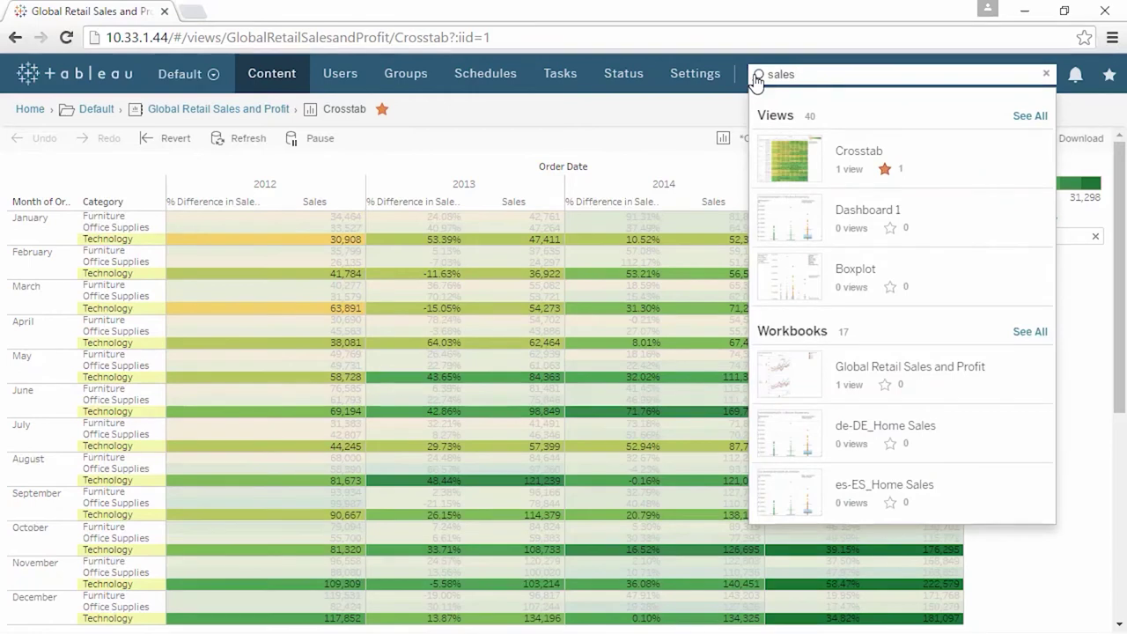
{"action": "left_click", "coordinate": [711, 108]}
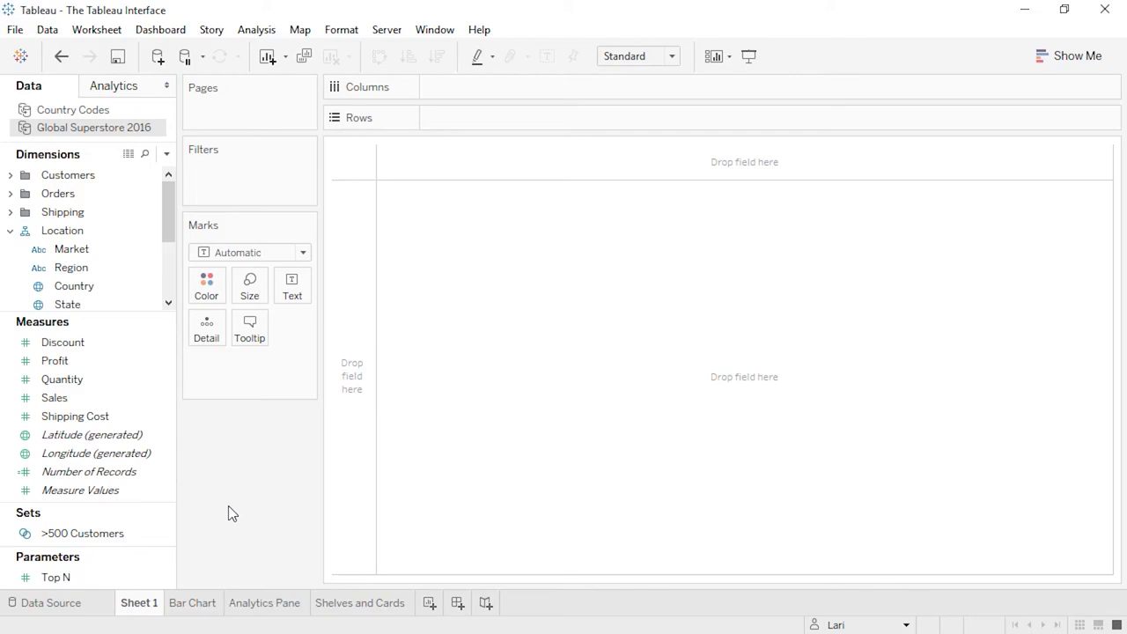
{"action": "left_click", "coordinate": [97, 33]}
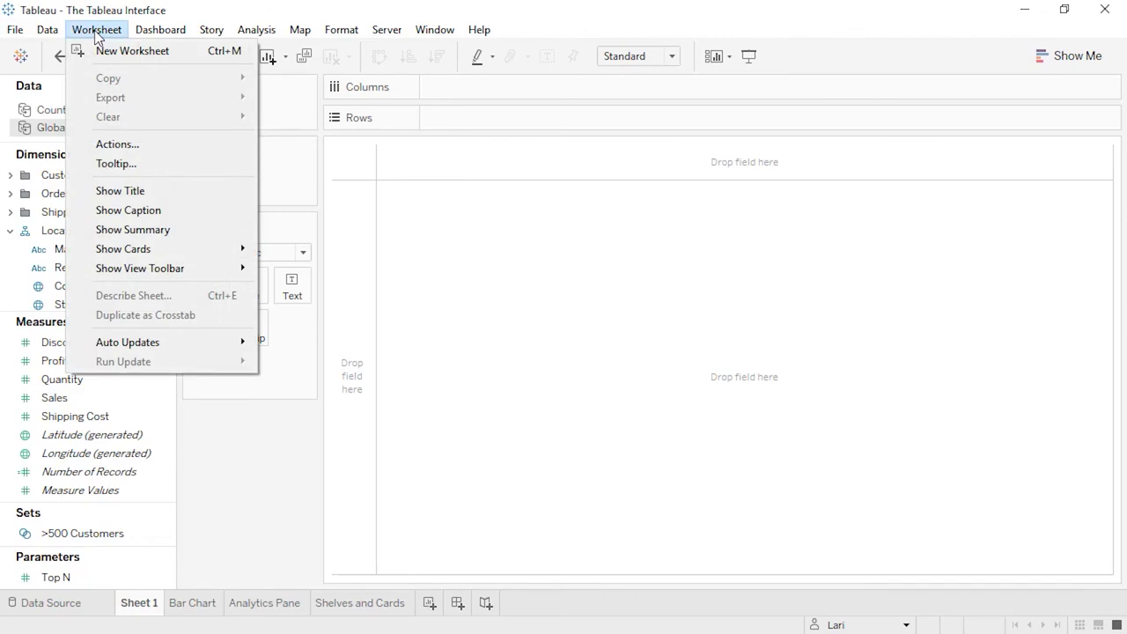
{"action": "mouse_move", "coordinate": [135, 34]}
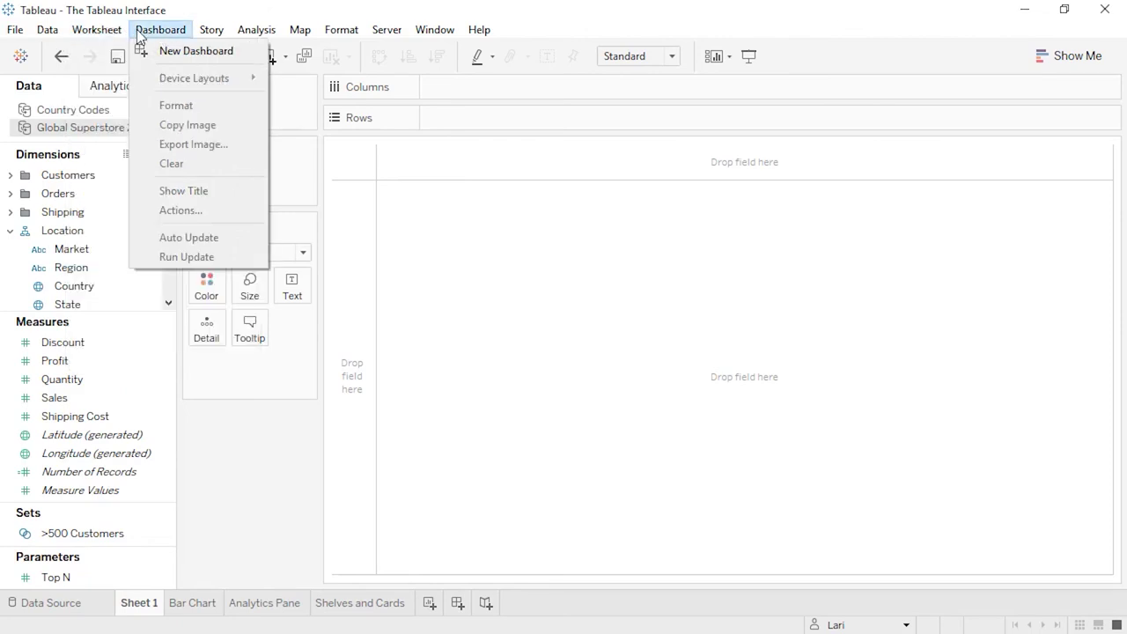
{"action": "mouse_move", "coordinate": [248, 35]}
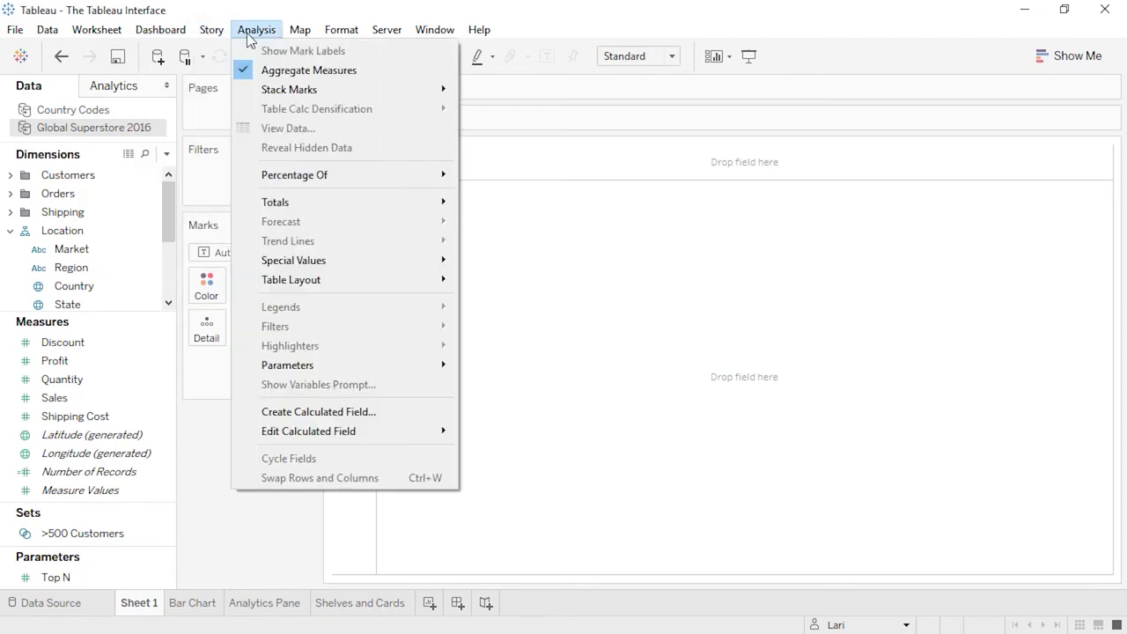
{"action": "left_click", "coordinate": [332, 35]}
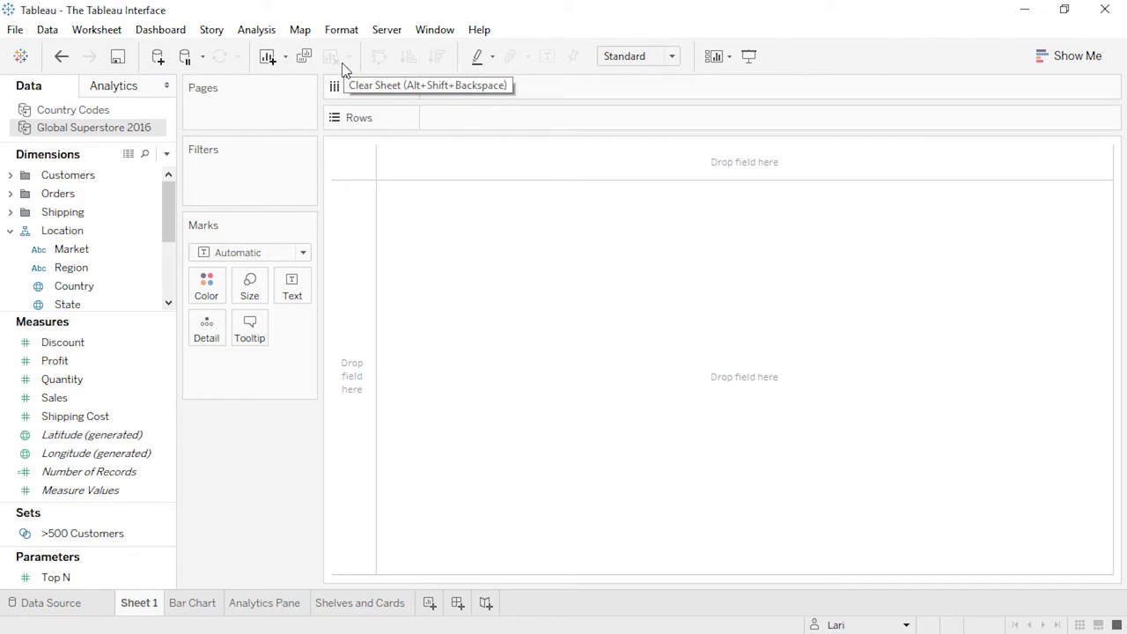
Switch to the Bar Chart sheet, glance at the Clear Sheet options, then show the Start page
{"action": "left_click", "coordinate": [193, 606]}
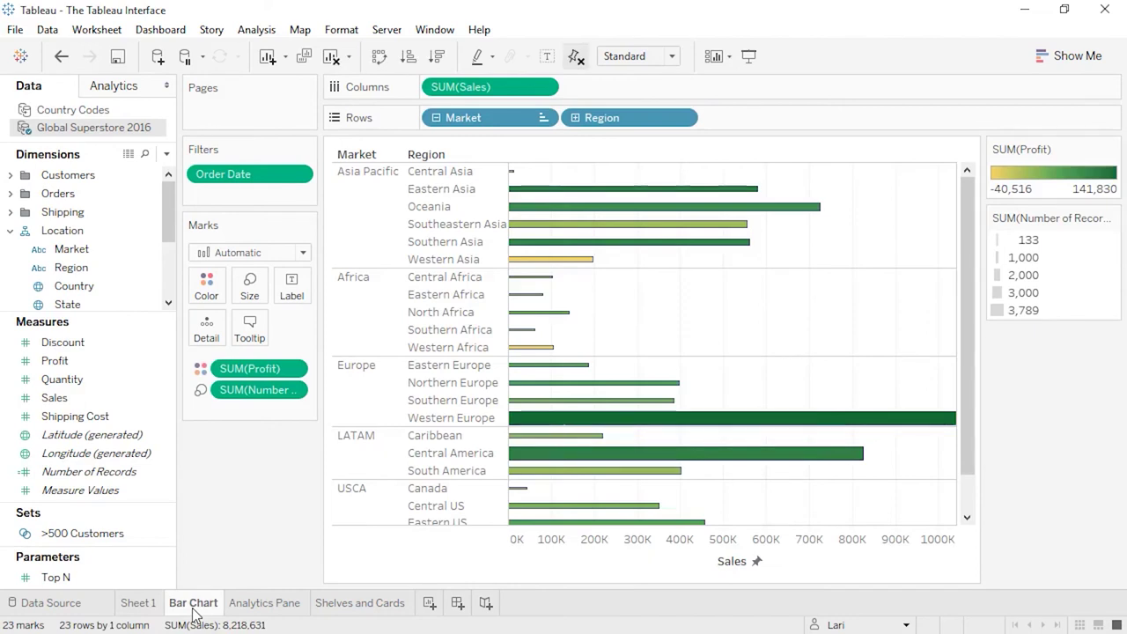
{"action": "left_click", "coordinate": [349, 62]}
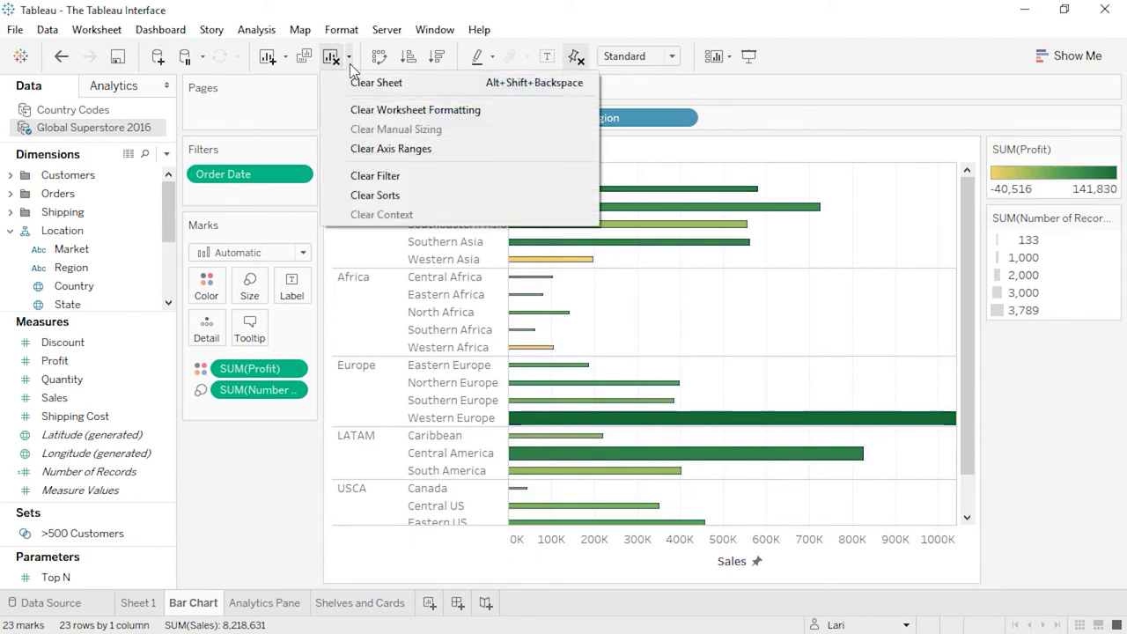
{"action": "left_click", "coordinate": [349, 63]}
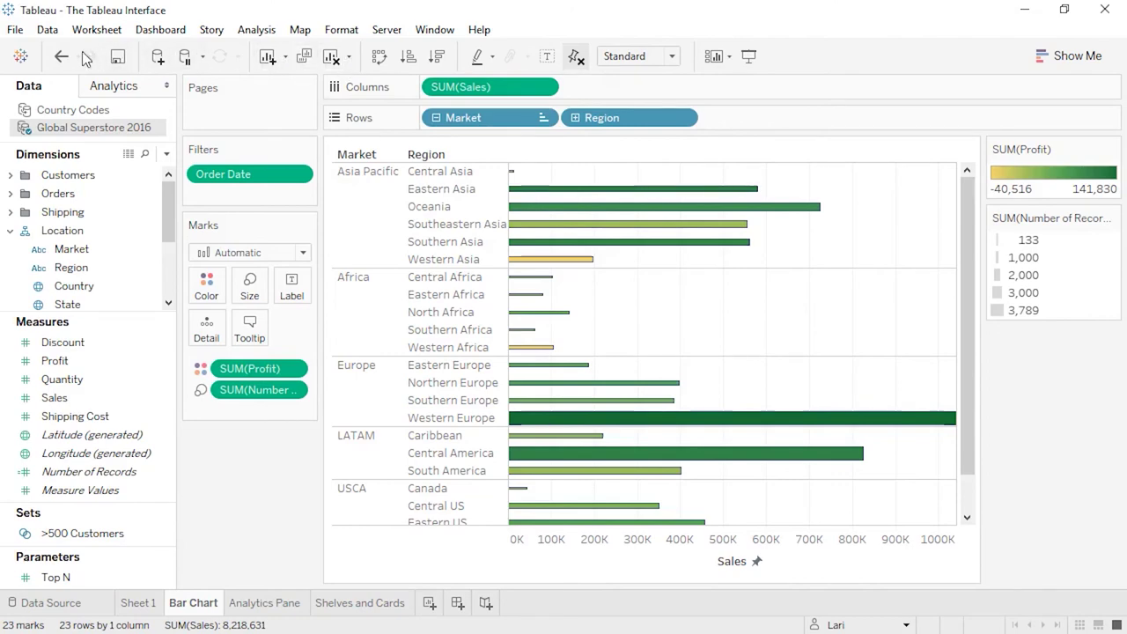
{"action": "left_click", "coordinate": [21, 58]}
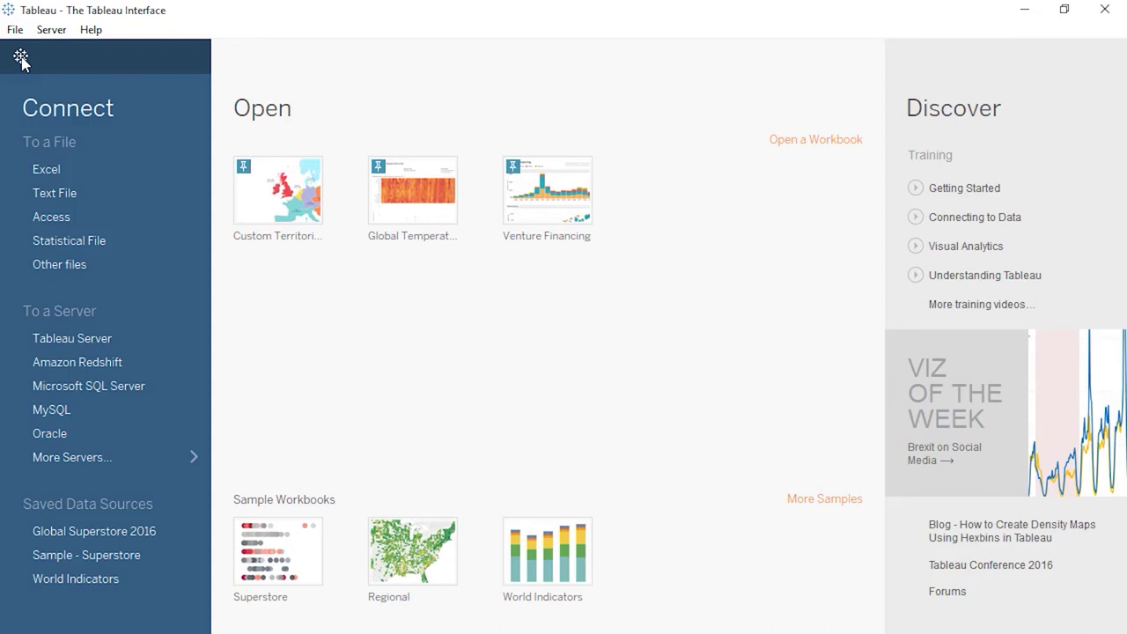
Return from the Start page to the workbook and reselect Global Superstore 2016 after viewing Country Codes
{"action": "left_click", "coordinate": [21, 58]}
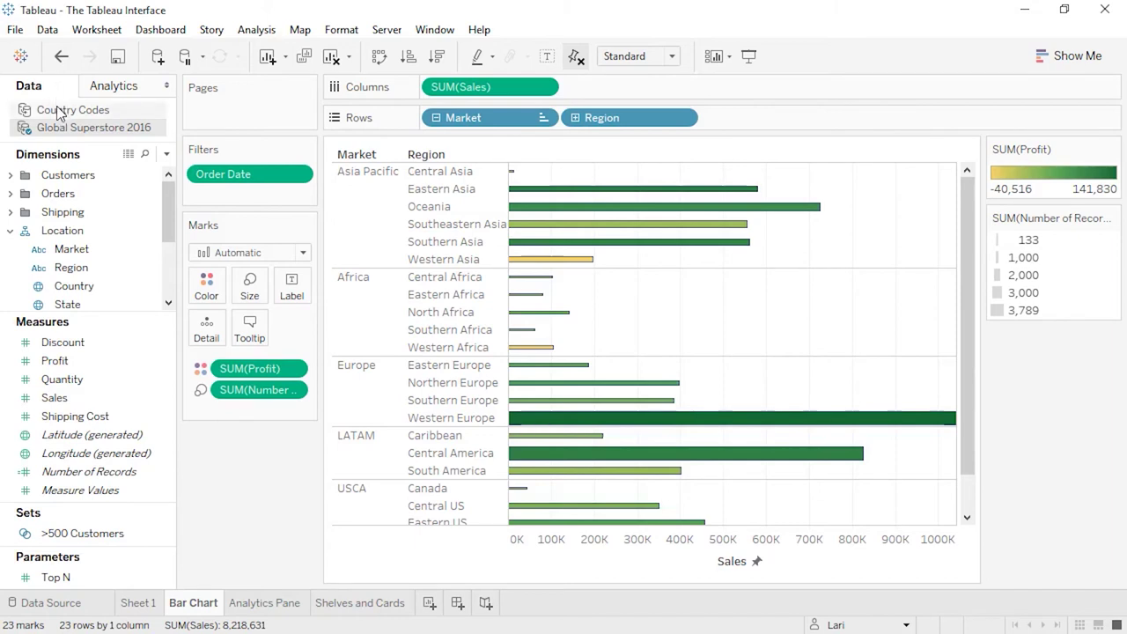
{"action": "left_click", "coordinate": [58, 110]}
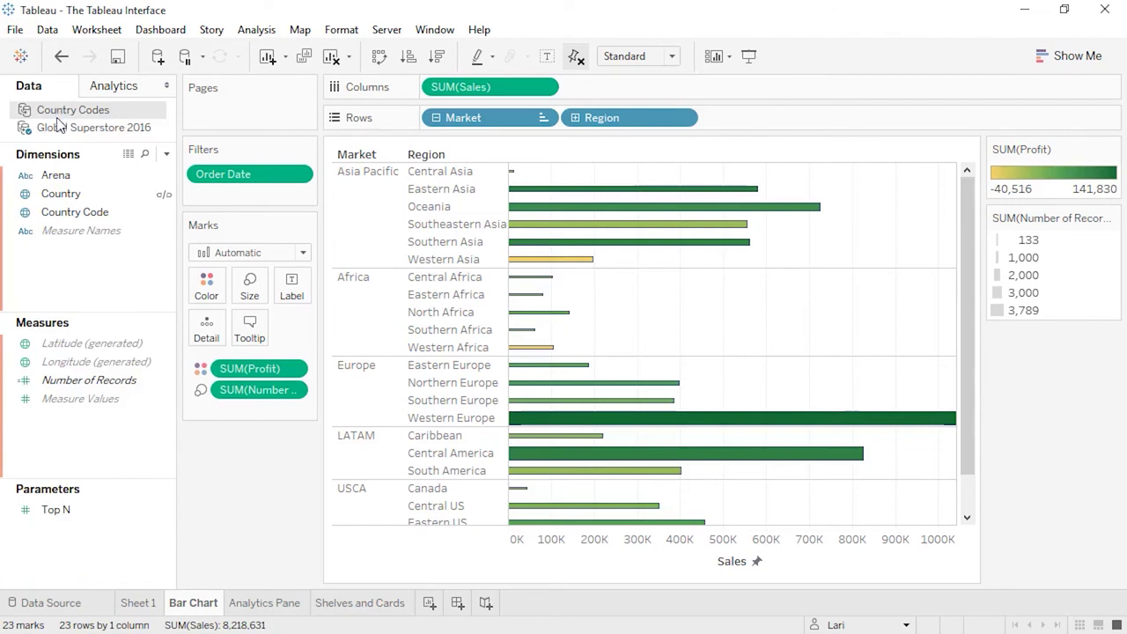
{"action": "left_click", "coordinate": [58, 134]}
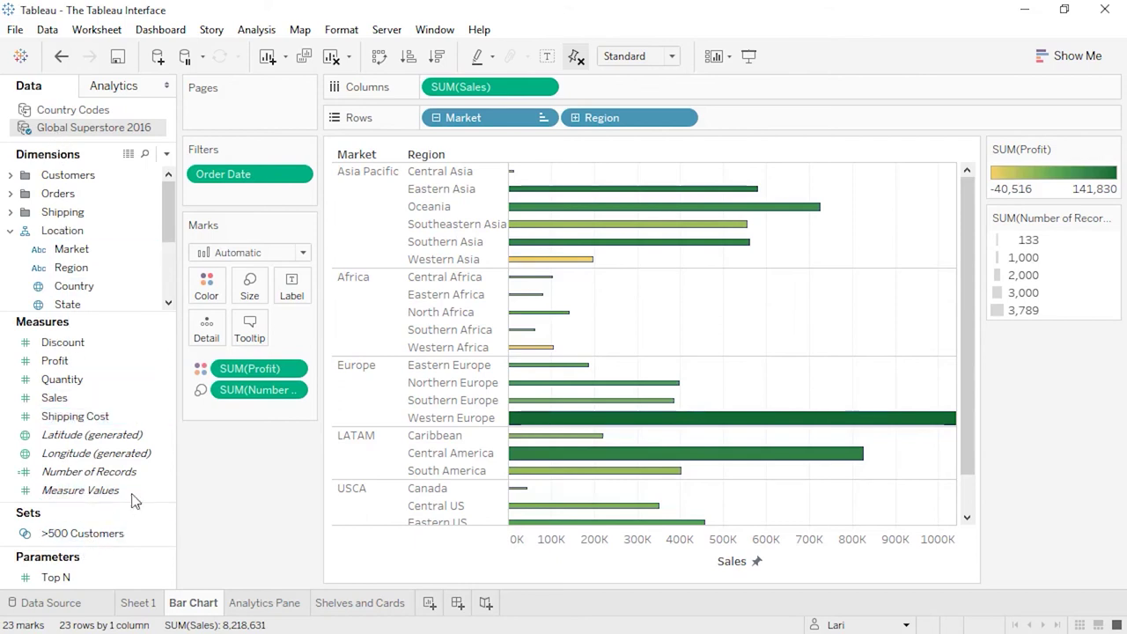
Open and close the Format Font pane without changes, then collapse and restore the Data pane
{"action": "left_click", "coordinate": [342, 32]}
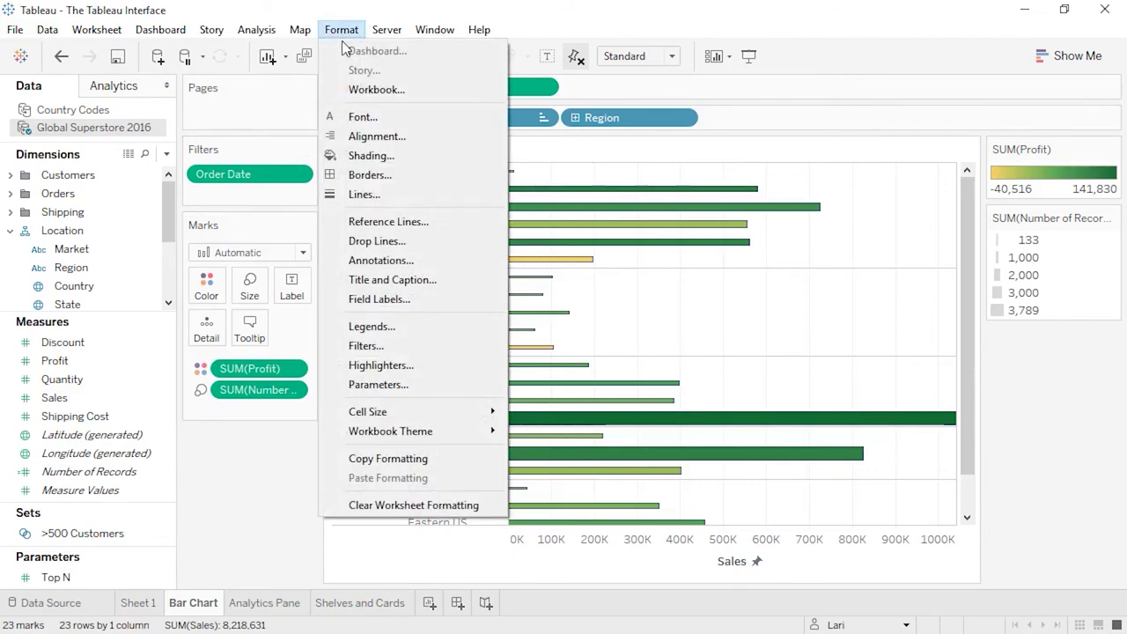
{"action": "left_click", "coordinate": [351, 114]}
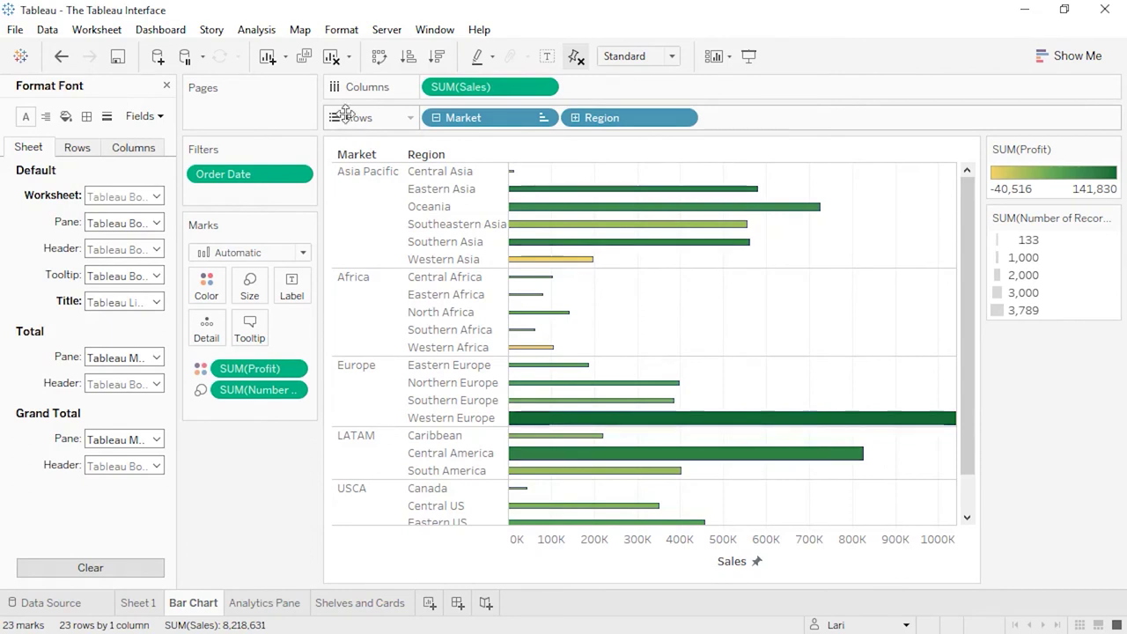
{"action": "left_click", "coordinate": [166, 86]}
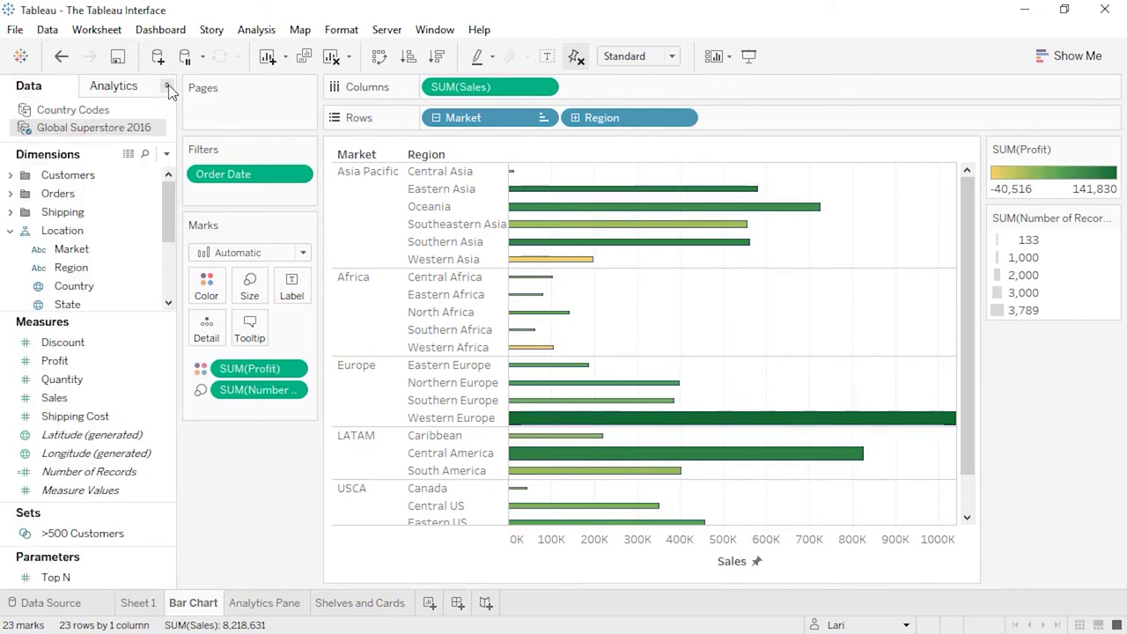
{"action": "left_click", "coordinate": [167, 86]}
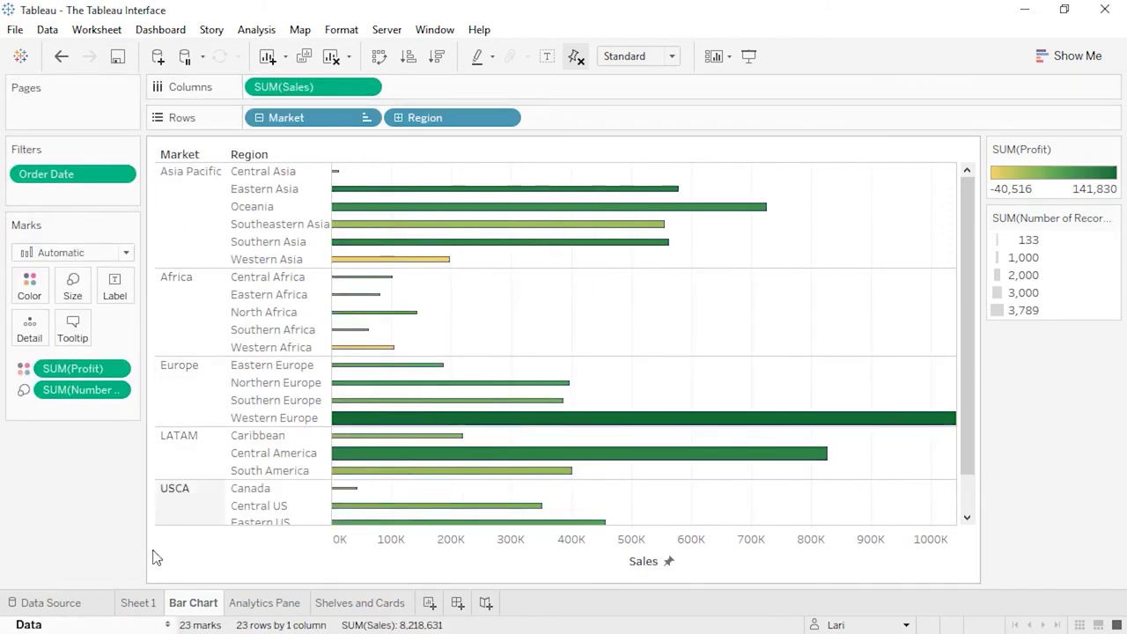
{"action": "left_click", "coordinate": [167, 625]}
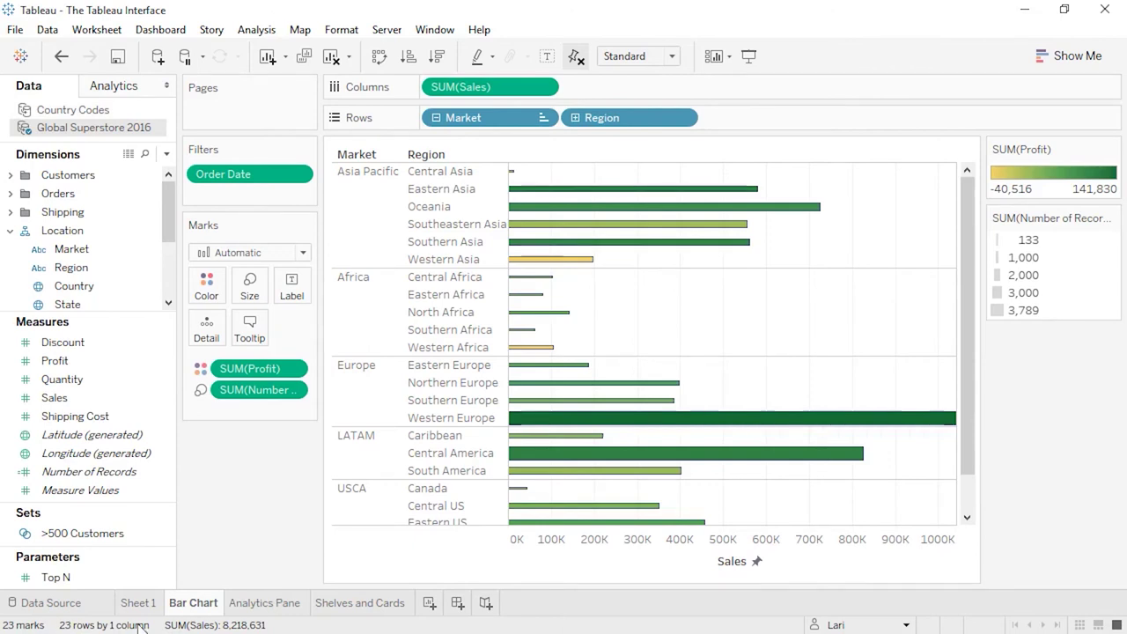
On the Analytics Pane sheet, try a forecast and undo it, then add a trend line to the monthly Sales line
{"action": "left_click", "coordinate": [248, 608]}
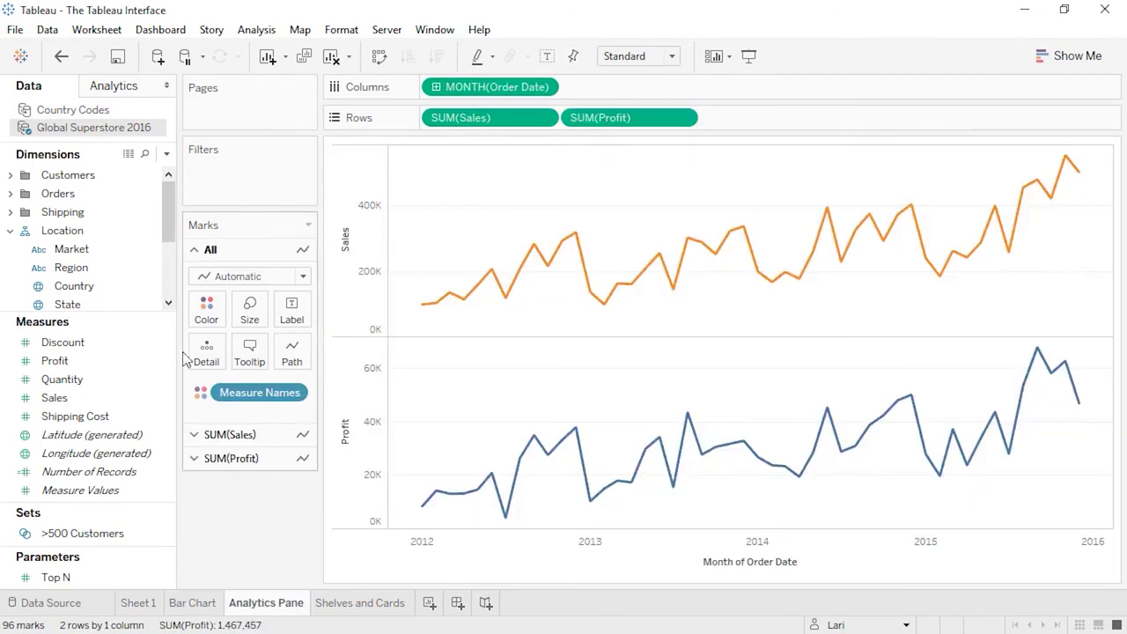
{"action": "left_click", "coordinate": [122, 92]}
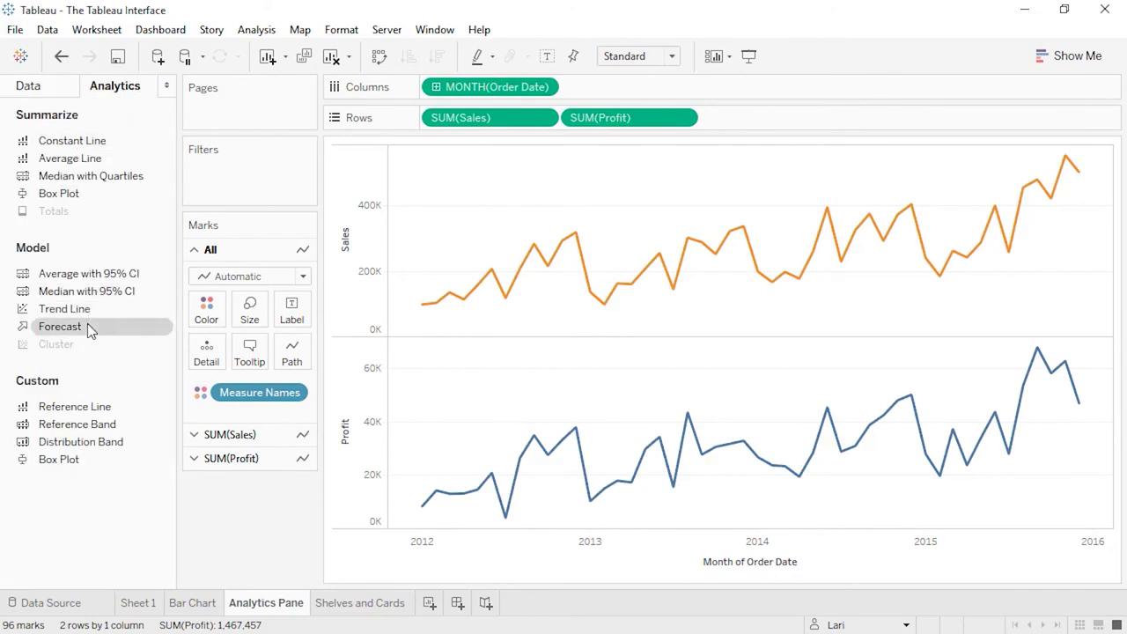
{"action": "left_click_drag", "start_coordinate": [88, 323], "coordinate": [474, 173]}
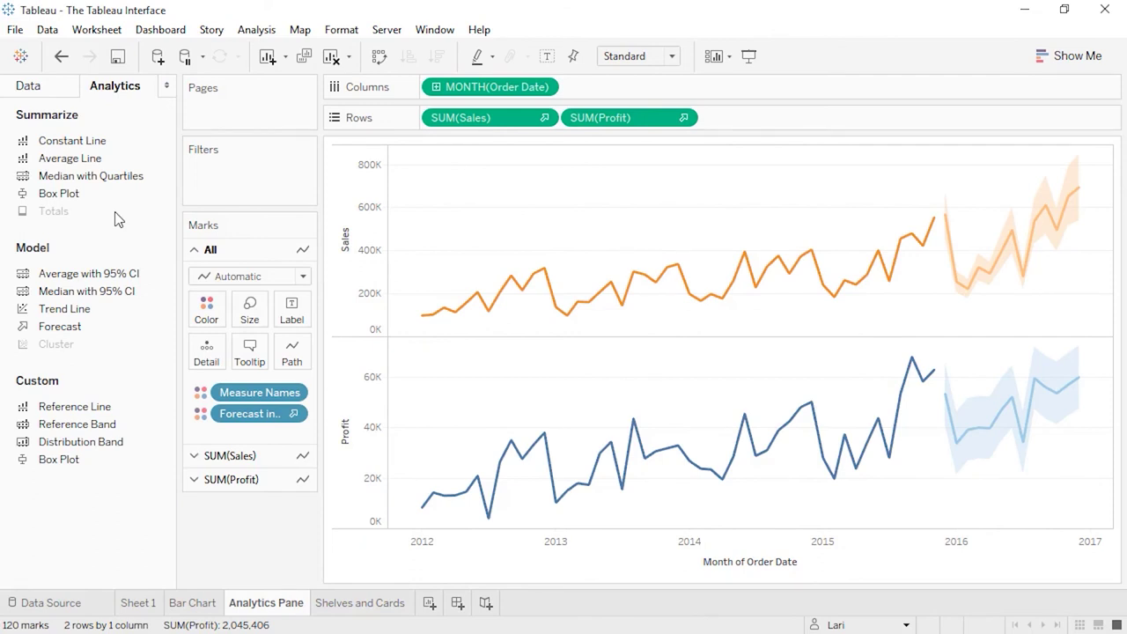
{"action": "left_click", "coordinate": [63, 57]}
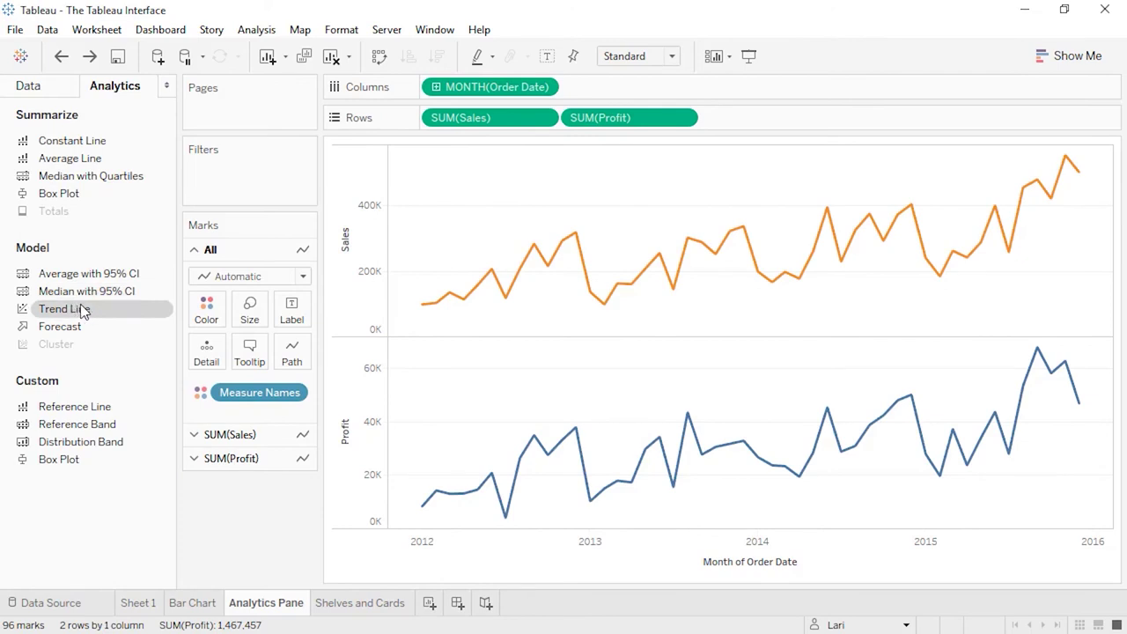
{"action": "left_click_drag", "start_coordinate": [82, 313], "coordinate": [643, 227]}
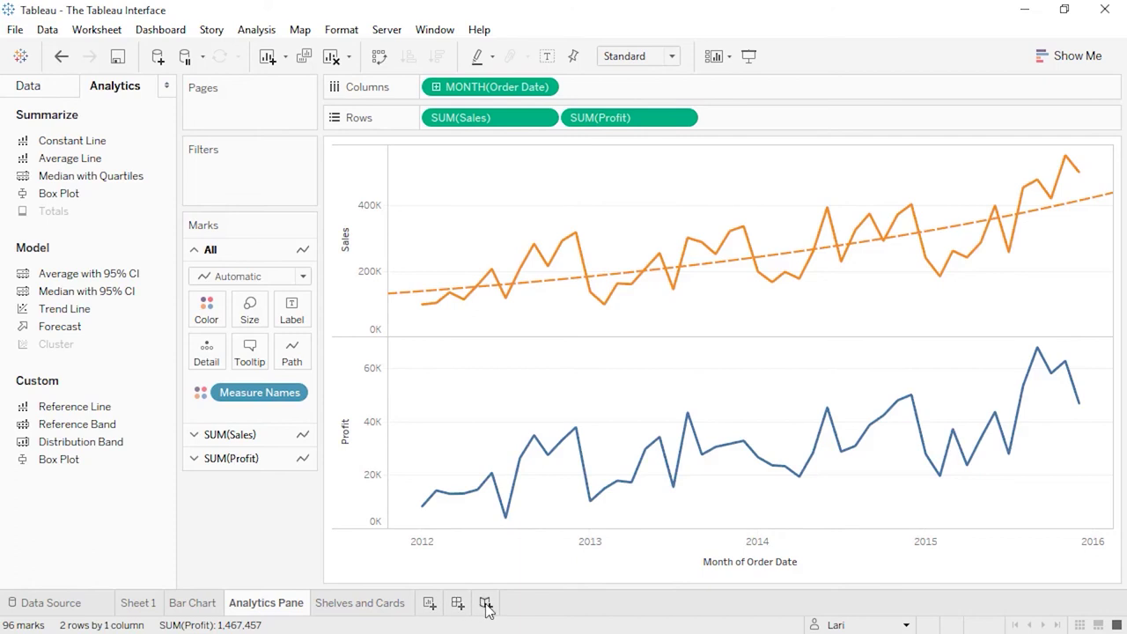
Create a new empty dashboard and rename it 'Dashboard'
{"action": "left_click", "coordinate": [458, 606]}
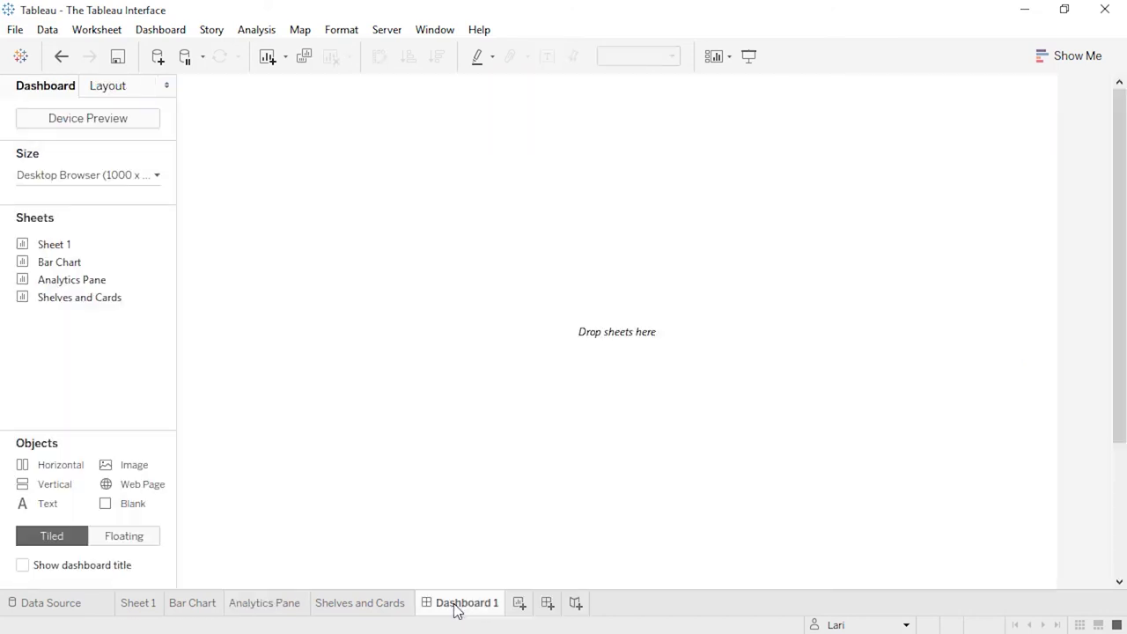
{"action": "double_click", "coordinate": [457, 606]}
{"action": "type", "text": "Dashboard"}
{"action": "key", "text": "Return"}
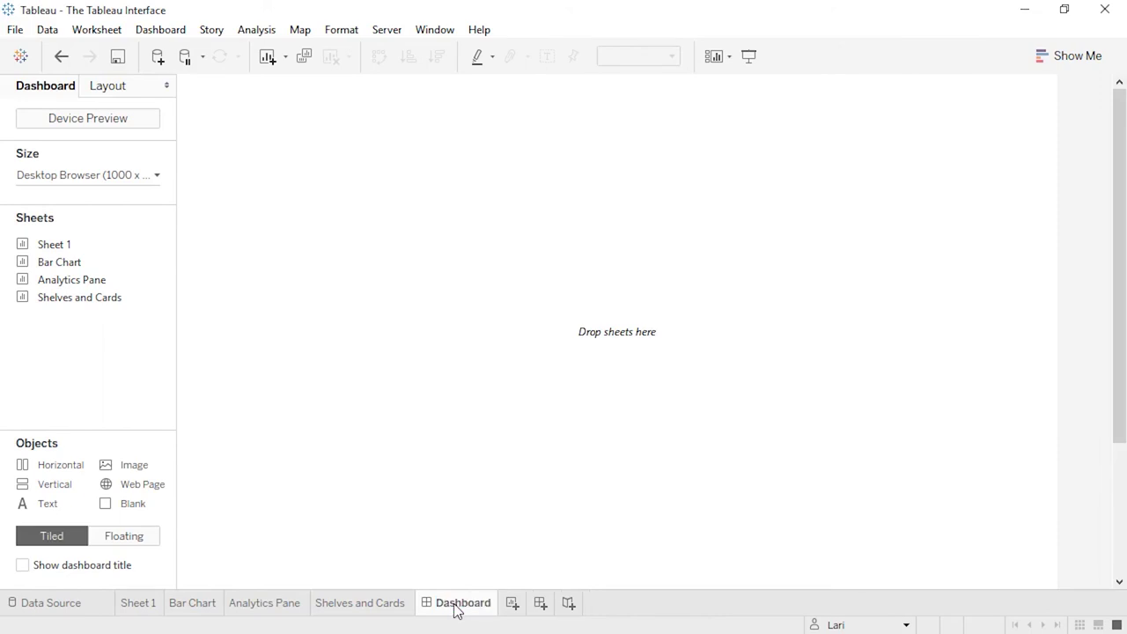
{"action": "right_click", "coordinate": [457, 607]}
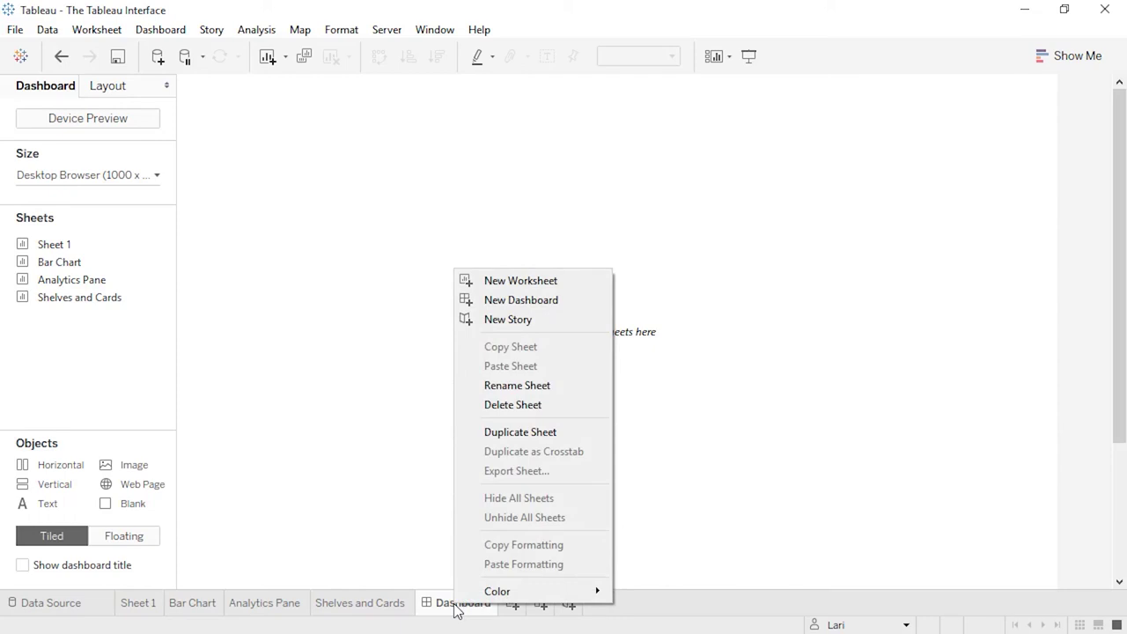
{"action": "left_click", "coordinate": [450, 627]}
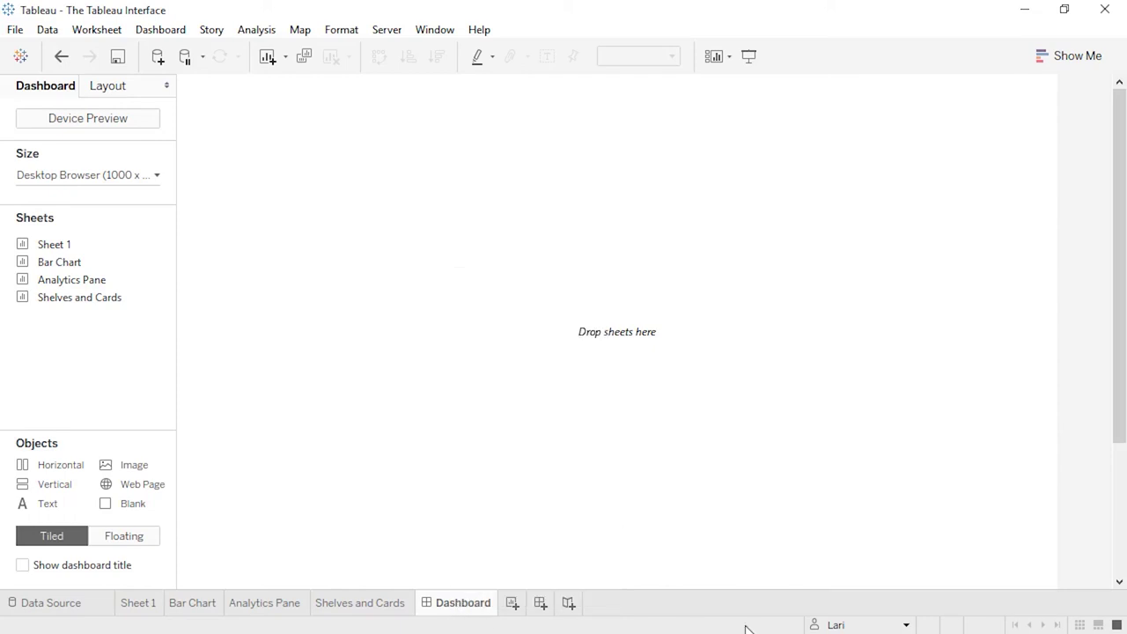
Try the Sheet Sorter and filmstrip views, then return to the Shelves and Cards sheet
{"action": "left_click", "coordinate": [1081, 625]}
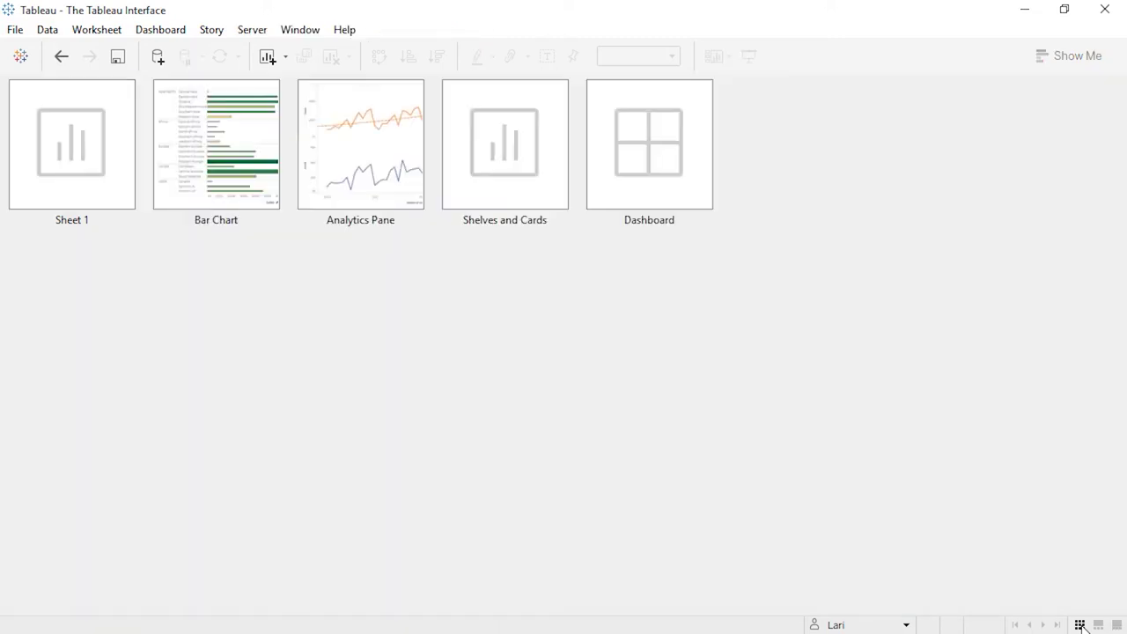
{"action": "left_click", "coordinate": [1098, 625]}
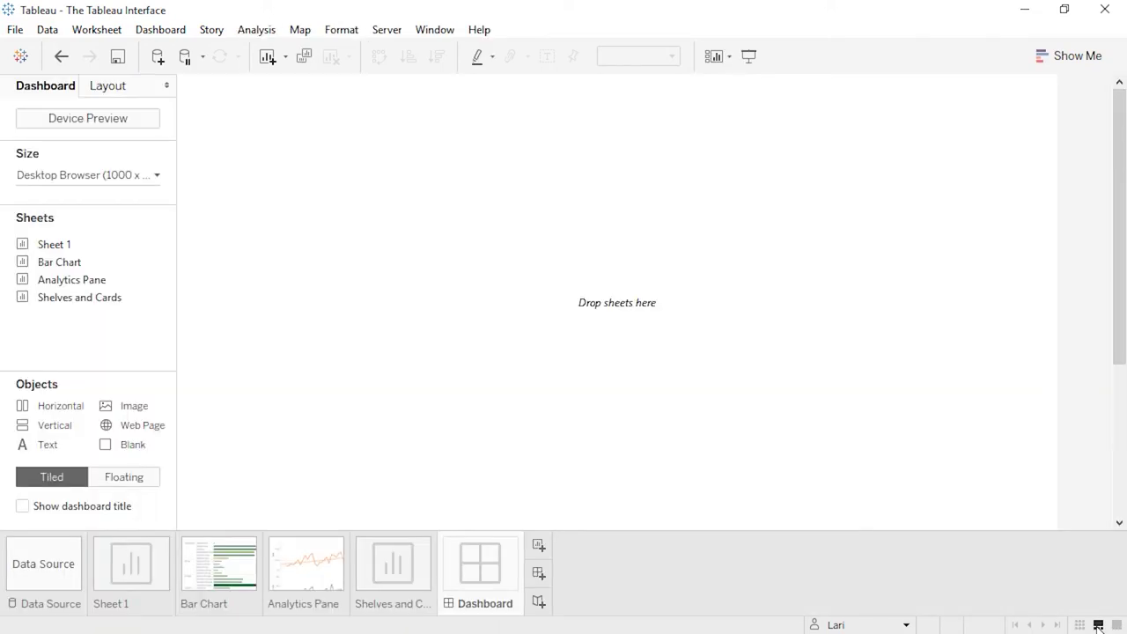
{"action": "left_click", "coordinate": [1116, 625]}
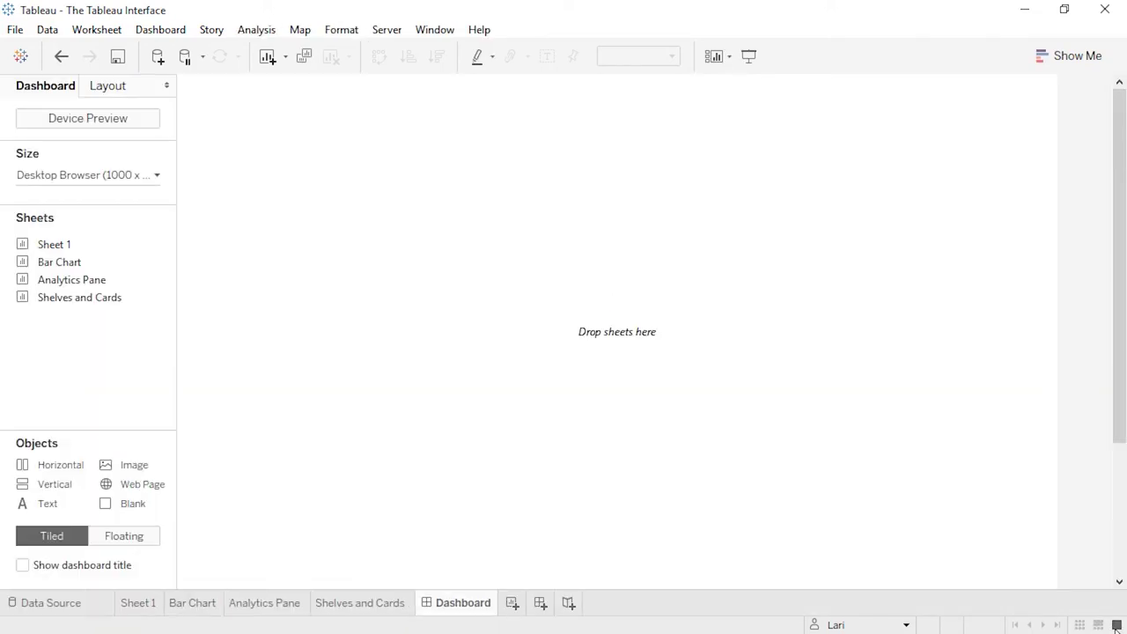
{"action": "left_click", "coordinate": [384, 614]}
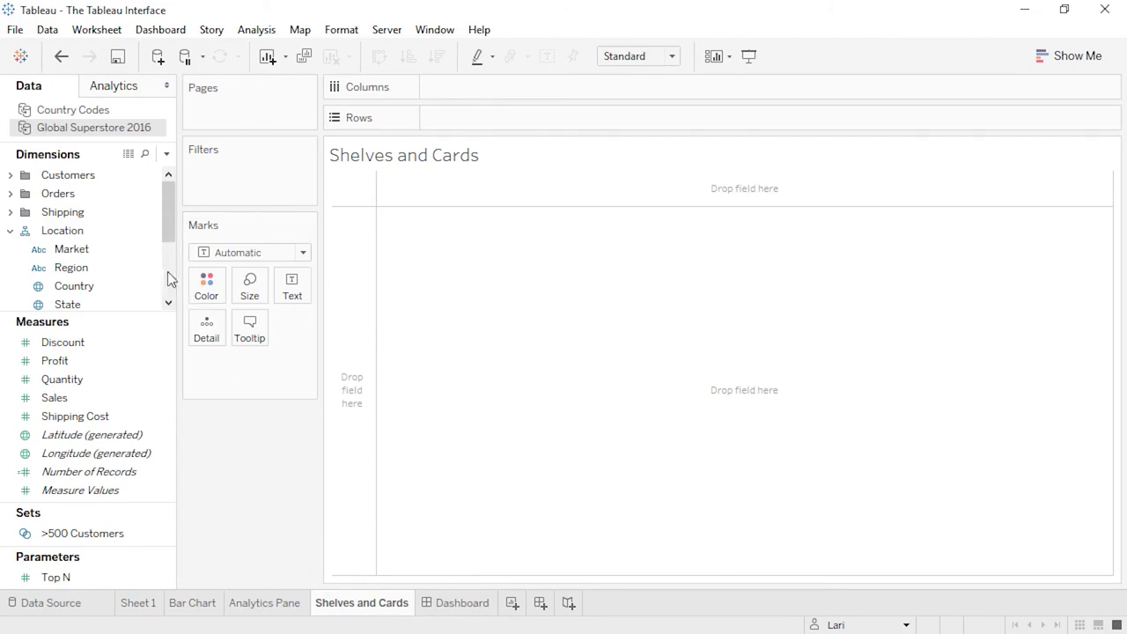
Put Market on Rows and Sales on Columns, then add [Region] as a second row level
{"action": "left_click", "coordinate": [126, 253]}
{"action": "left_click_drag", "start_coordinate": [126, 252], "coordinate": [351, 277]}
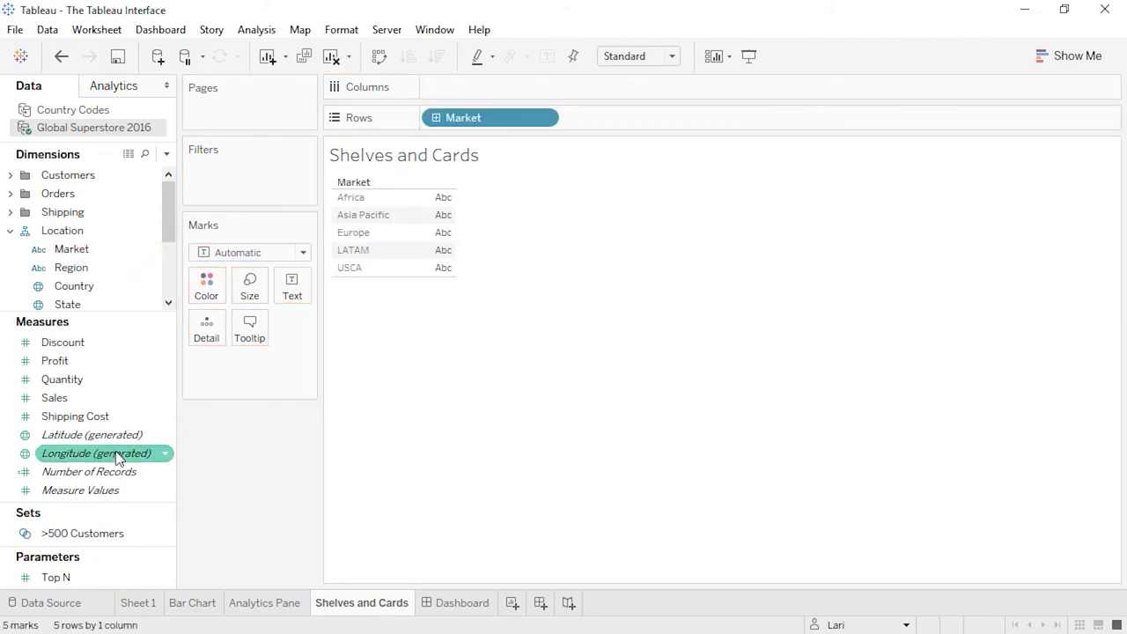
{"action": "left_click_drag", "start_coordinate": [104, 397], "coordinate": [497, 86]}
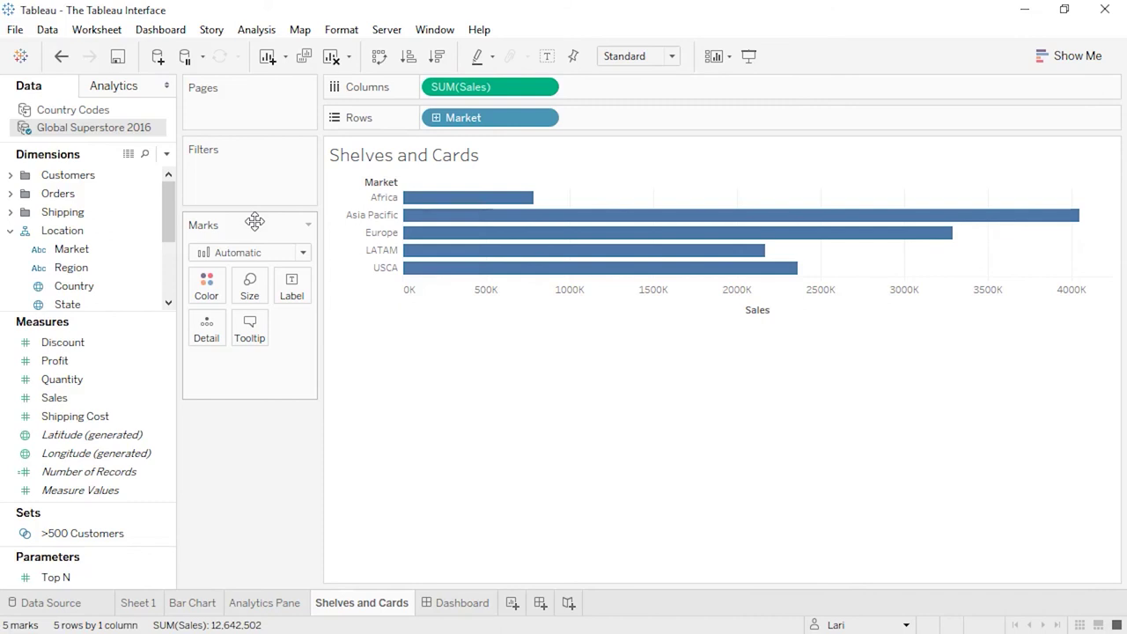
{"action": "type", "text": "[Region]"}
{"action": "key", "text": "Return"}
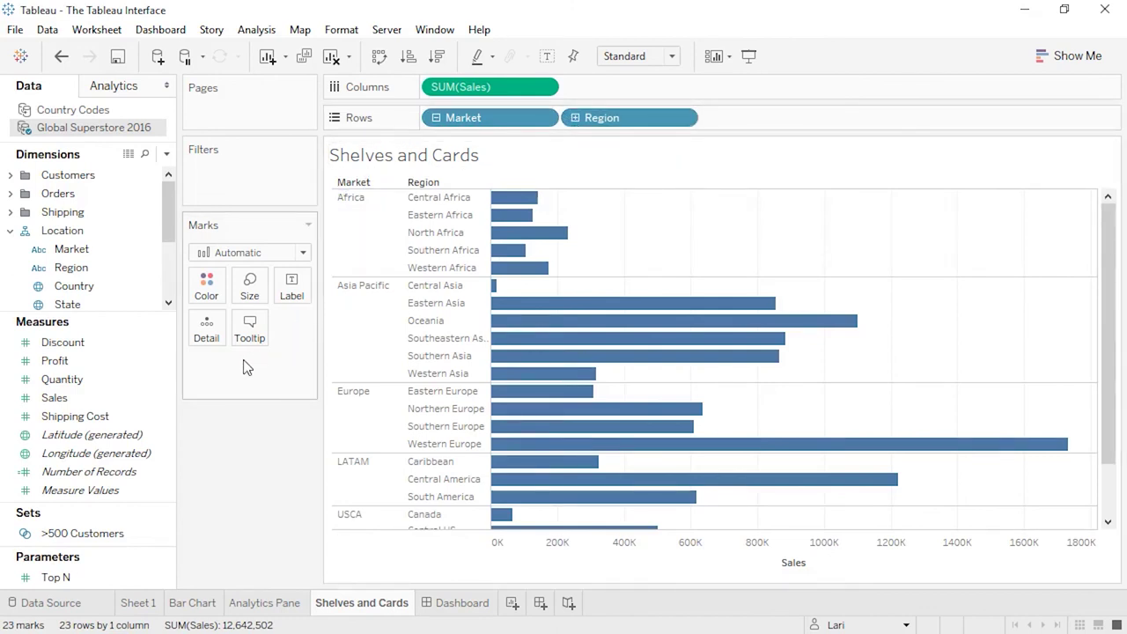
Colour the marks by Profit, glancing at the colour palette editor without changes
{"action": "left_click_drag", "start_coordinate": [159, 360], "coordinate": [204, 287]}
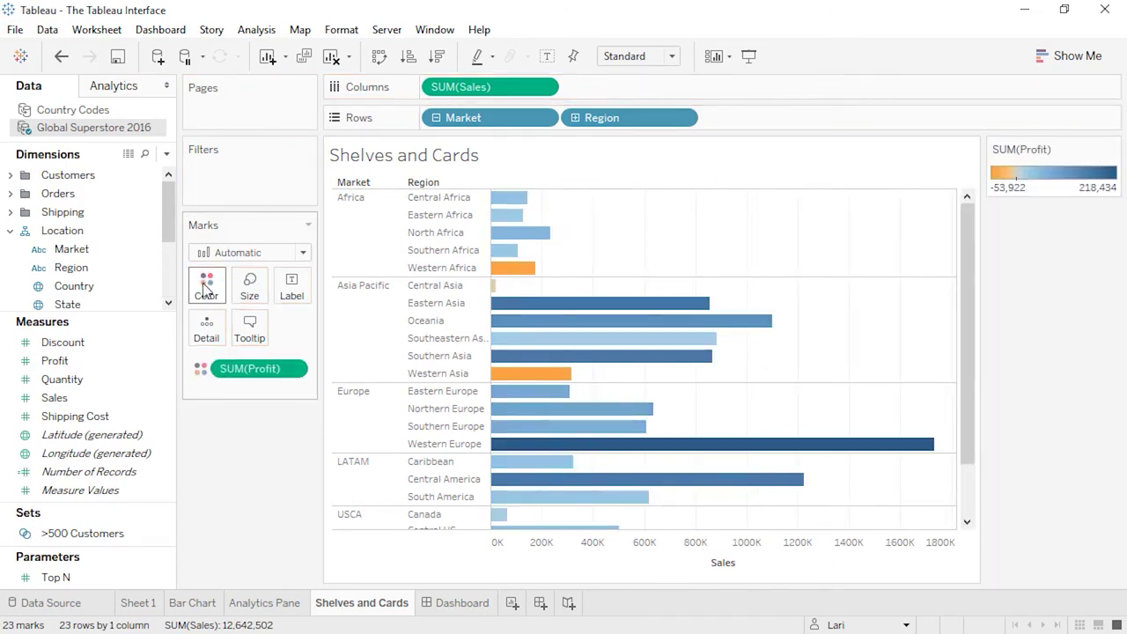
{"action": "left_click", "coordinate": [205, 287]}
{"action": "left_click", "coordinate": [247, 344]}
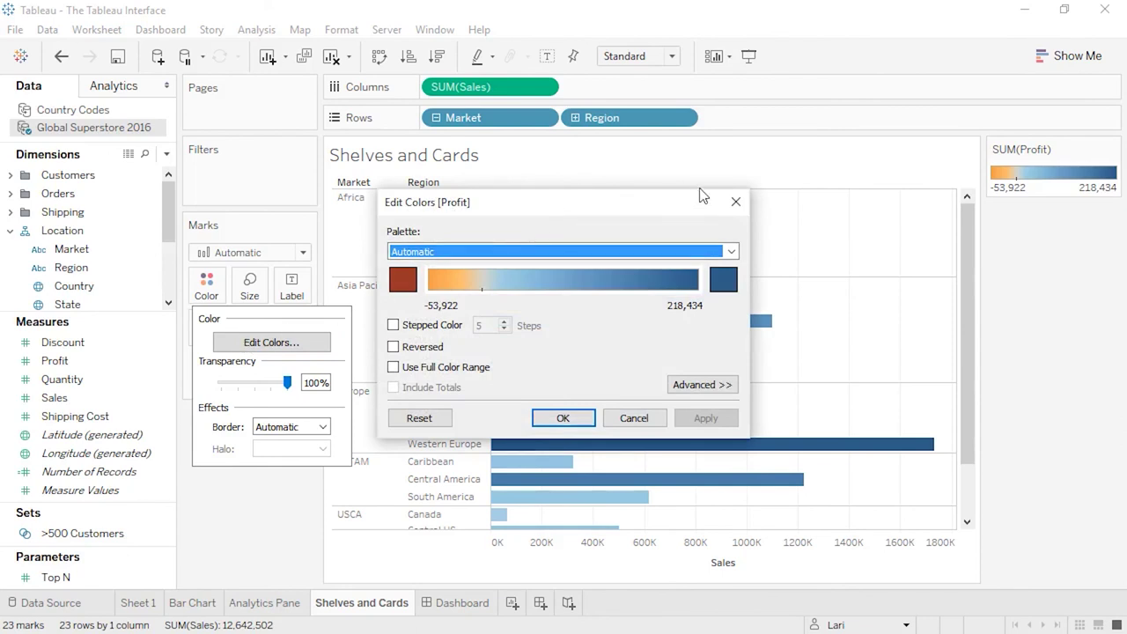
{"action": "left_click", "coordinate": [736, 203]}
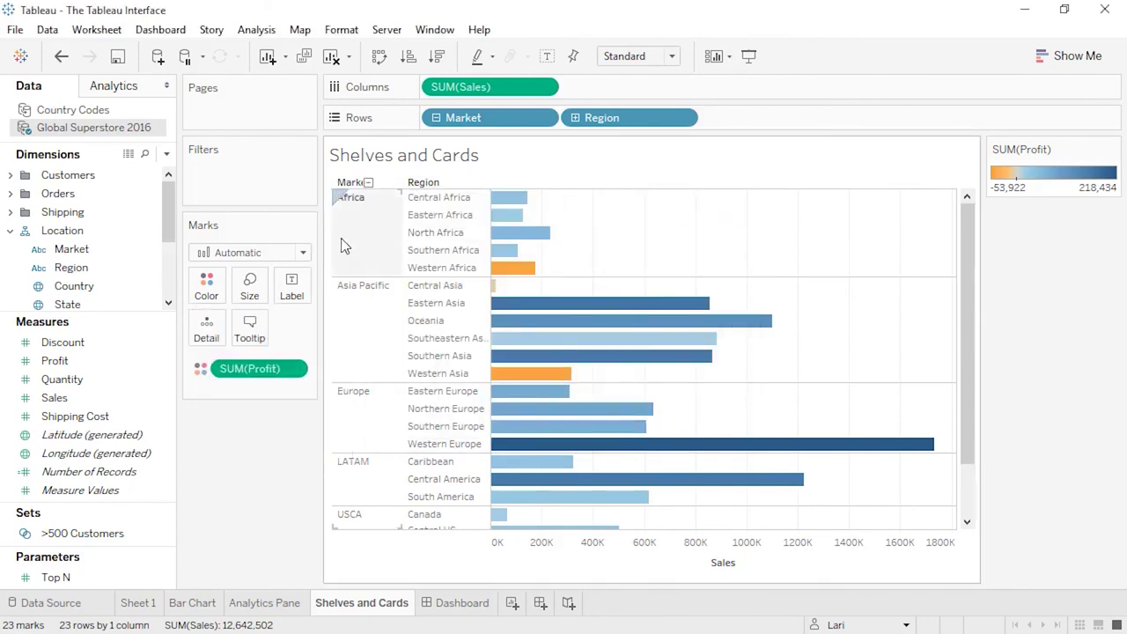
Switch the marks to Shape with Market on Shape, and add Shipping Cost to Columns
{"action": "left_click", "coordinate": [305, 253]}
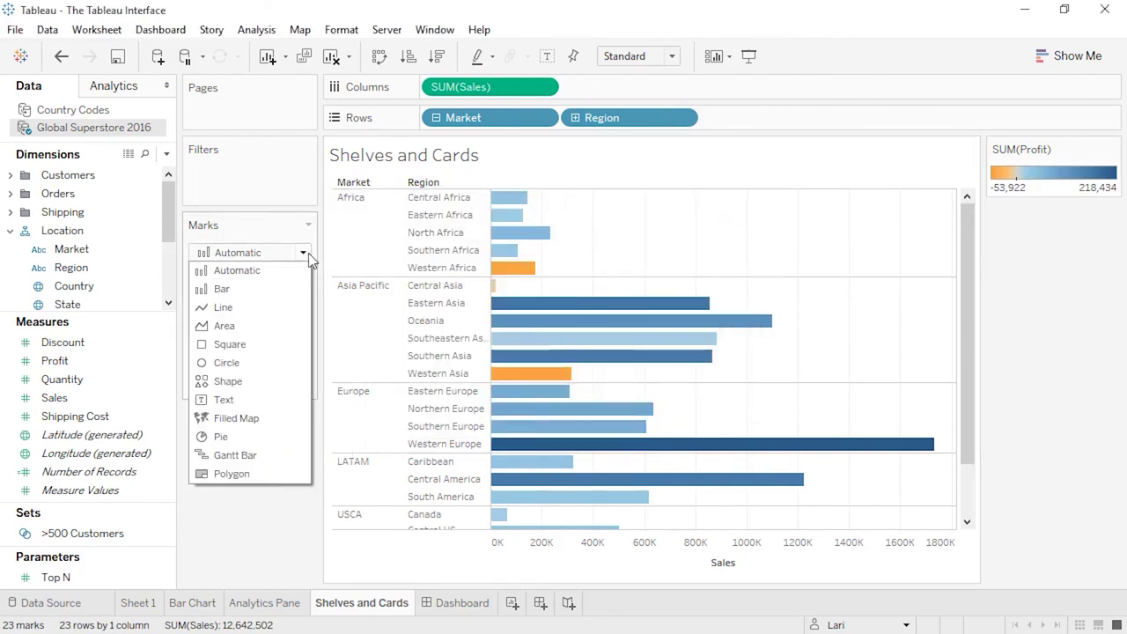
{"action": "left_click", "coordinate": [260, 380]}
{"action": "left_click_drag", "start_coordinate": [121, 256], "coordinate": [294, 342]}
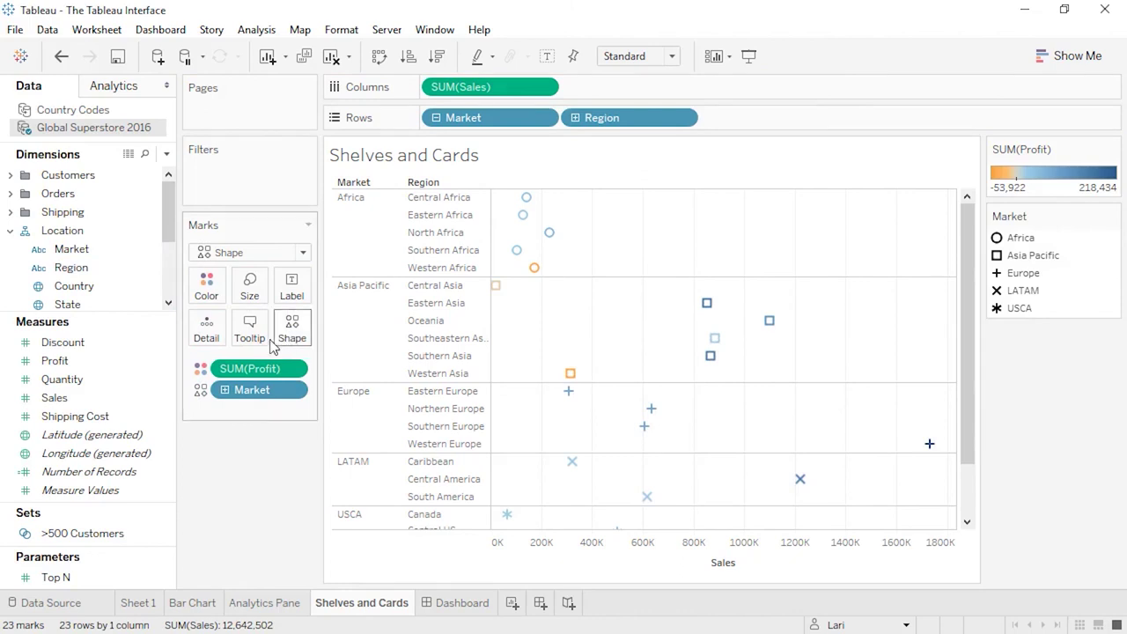
{"action": "left_click_drag", "start_coordinate": [97, 416], "coordinate": [599, 85]}
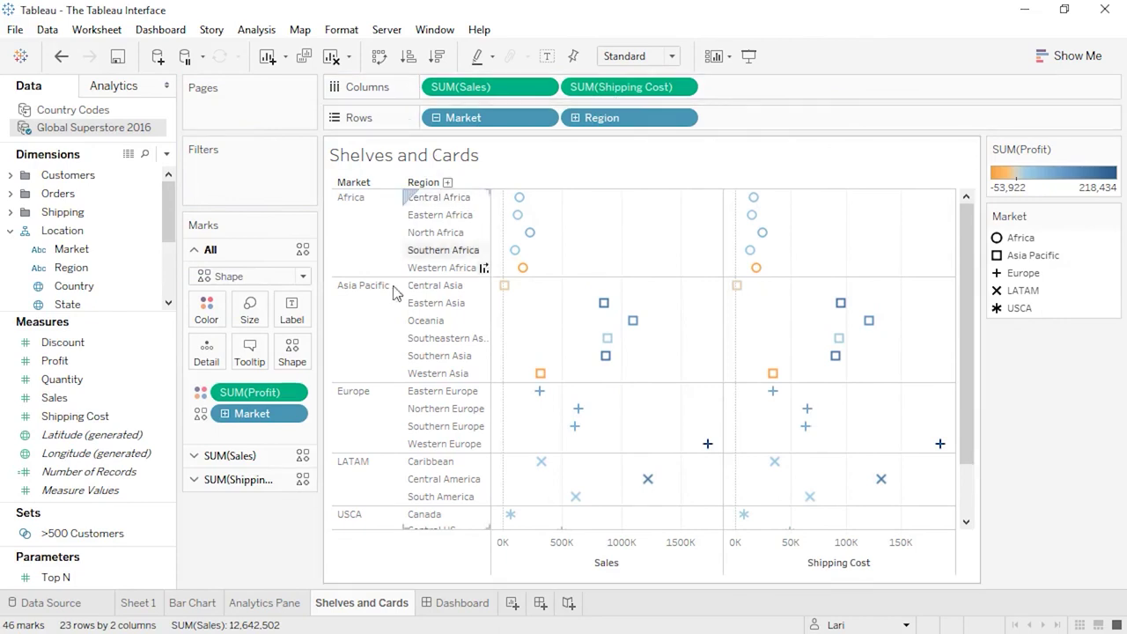
Inspect the Sales and Shipping Cost mark cards and hide the Market shape legend
{"action": "left_click", "coordinate": [251, 457]}
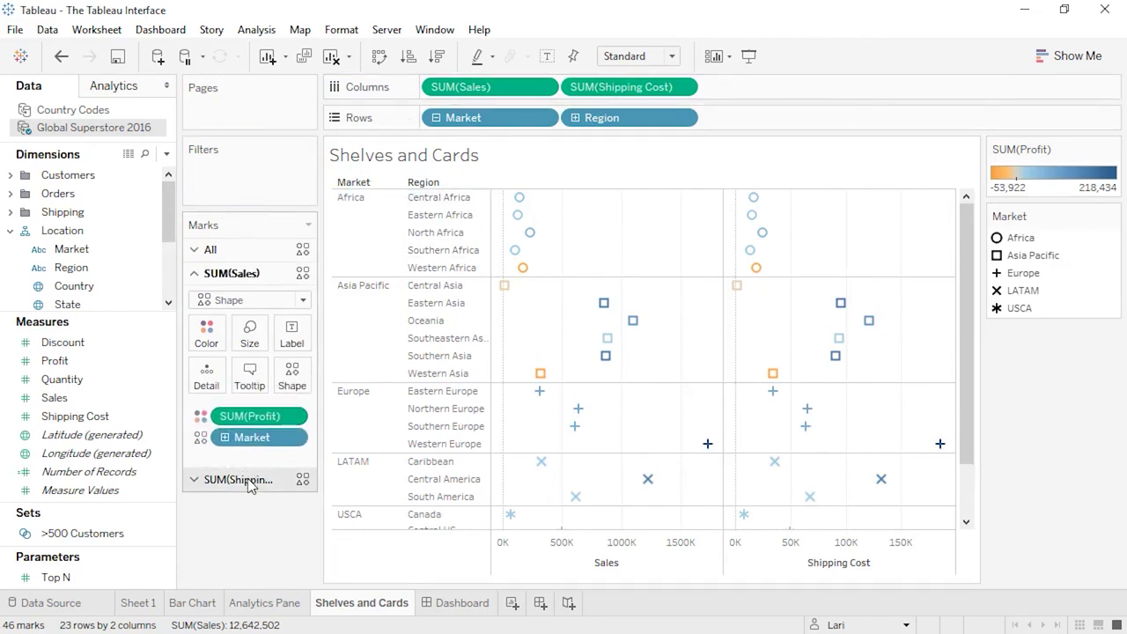
{"action": "left_click", "coordinate": [249, 480]}
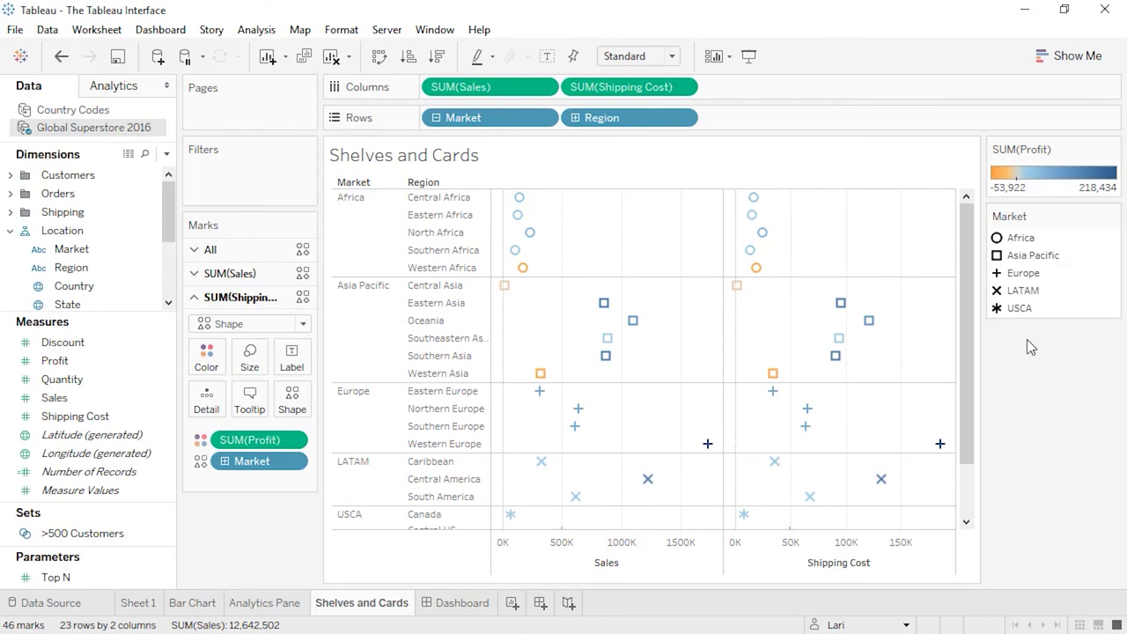
{"action": "left_click", "coordinate": [1113, 217]}
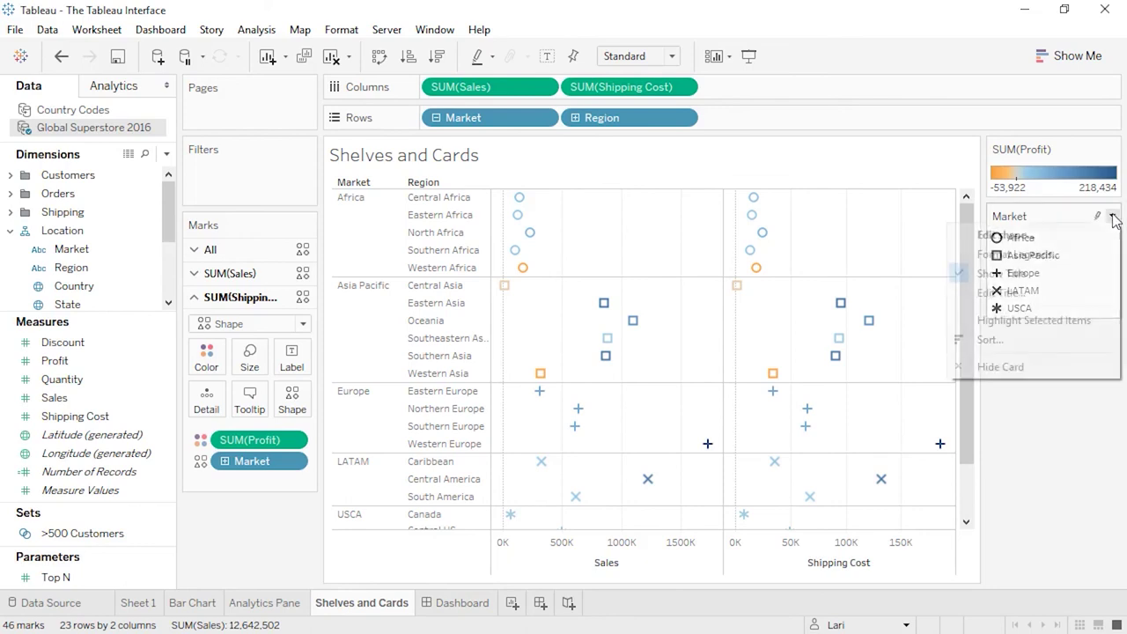
{"action": "left_click", "coordinate": [1026, 364]}
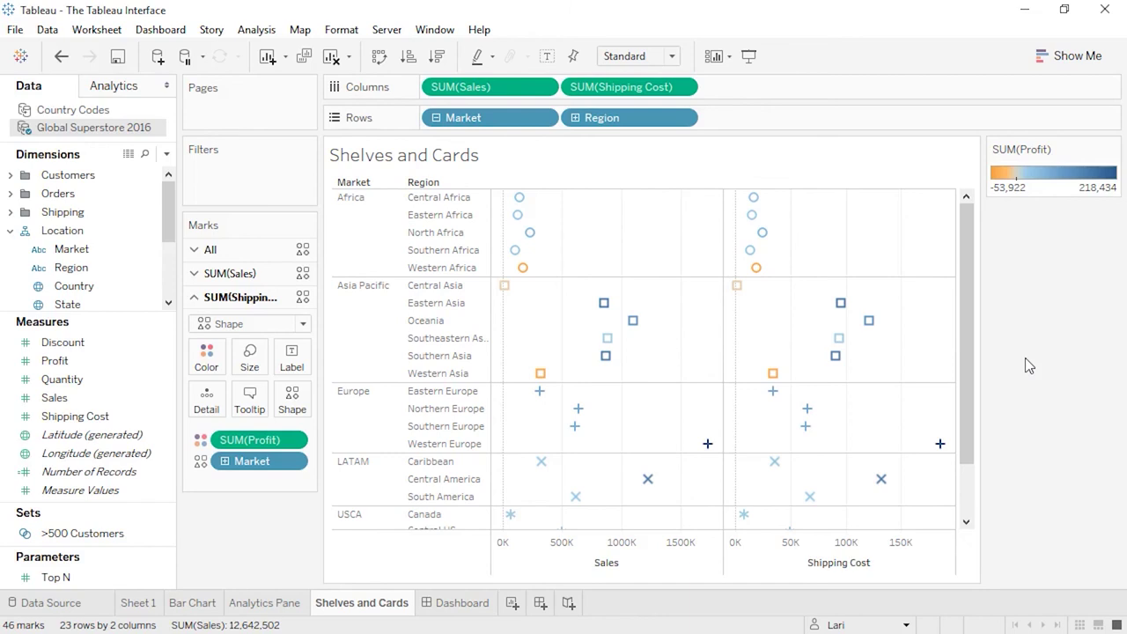
Show the Market shape legend again from the card menu, then go to the empty Dashboard
{"action": "right_click", "coordinate": [1025, 357]}
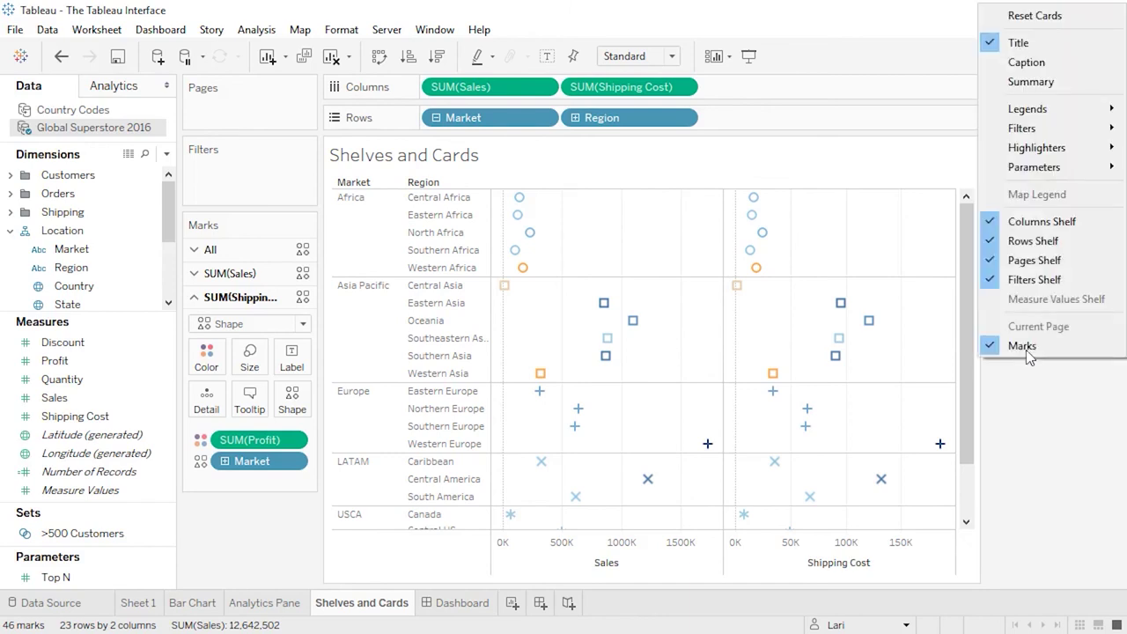
{"action": "mouse_move", "coordinate": [1039, 107]}
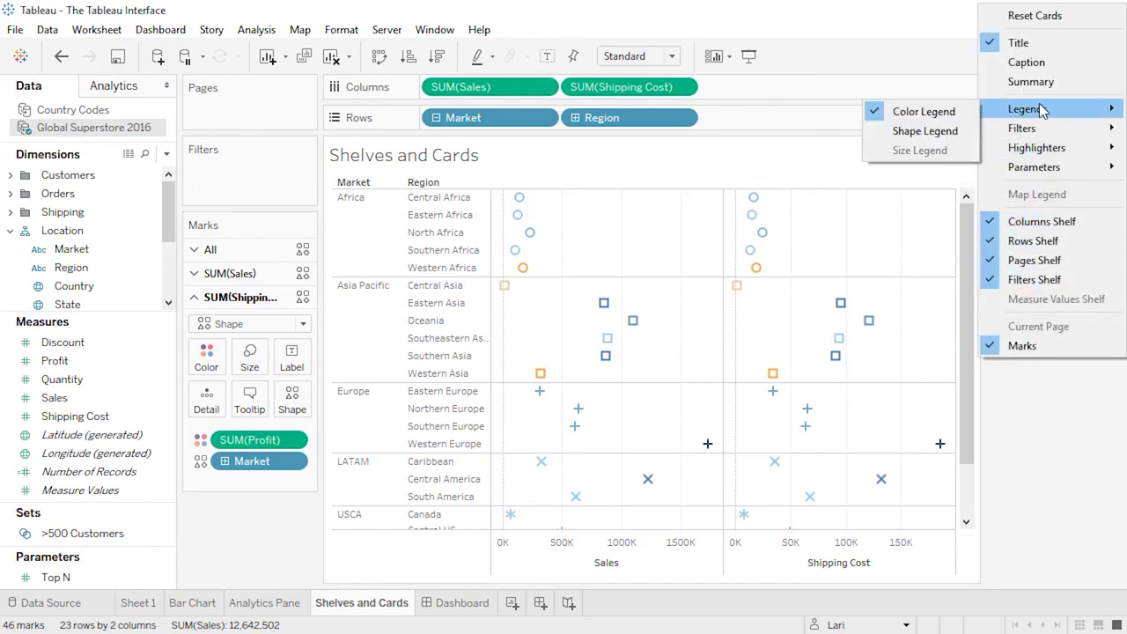
{"action": "left_click", "coordinate": [950, 134]}
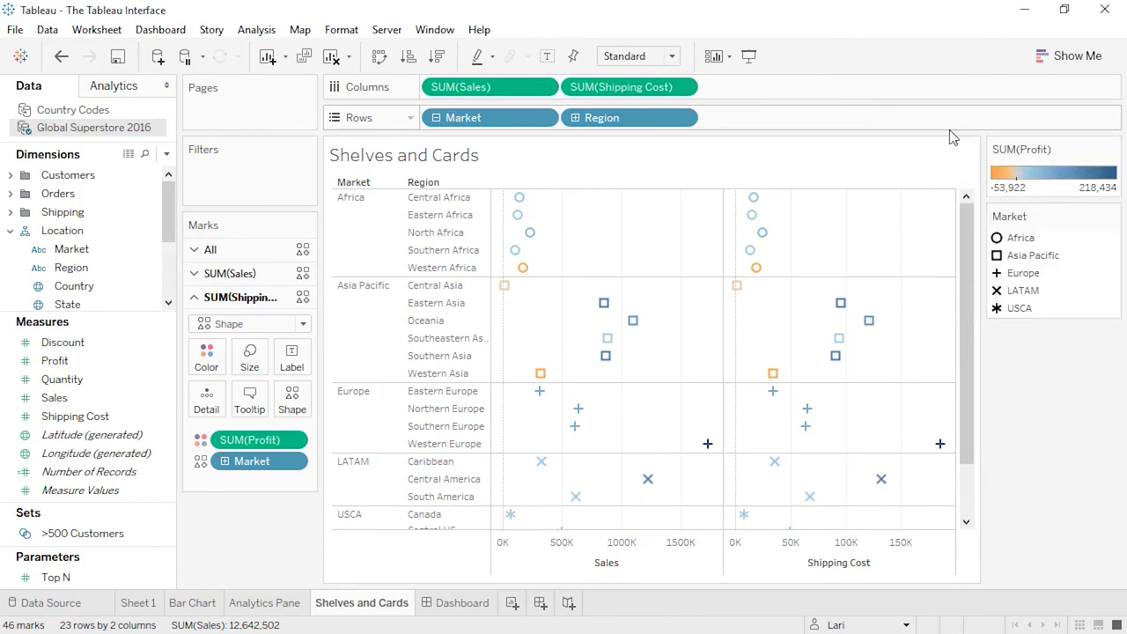
{"action": "left_click", "coordinate": [436, 602]}
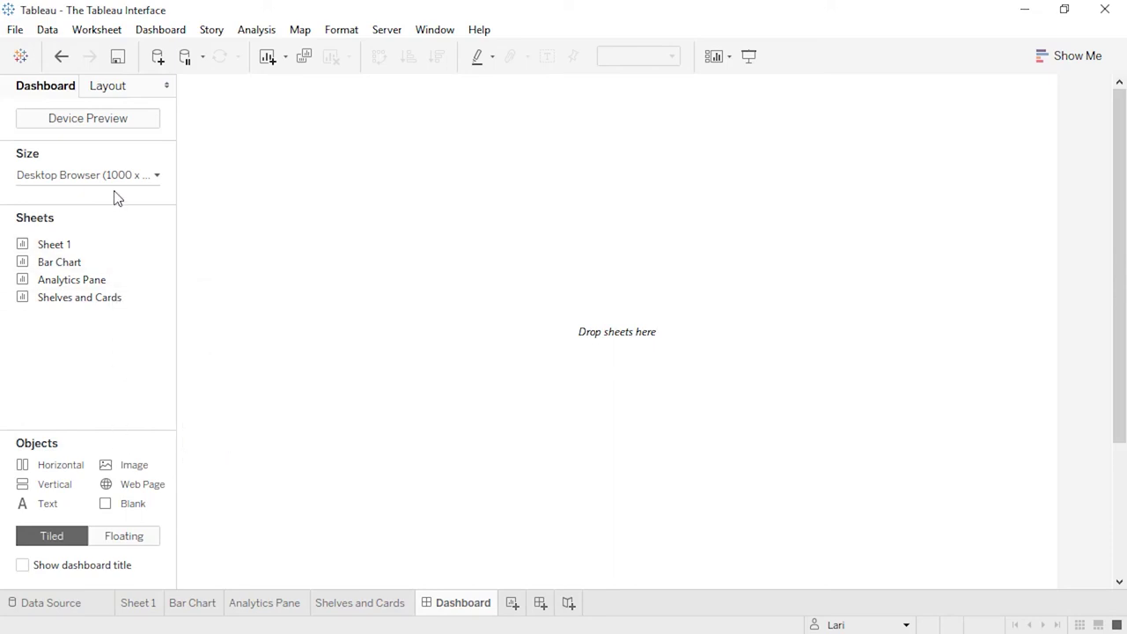
Turn on Device Preview to see the dashboard's tablet layout, then turn it off
{"action": "left_click", "coordinate": [127, 124]}
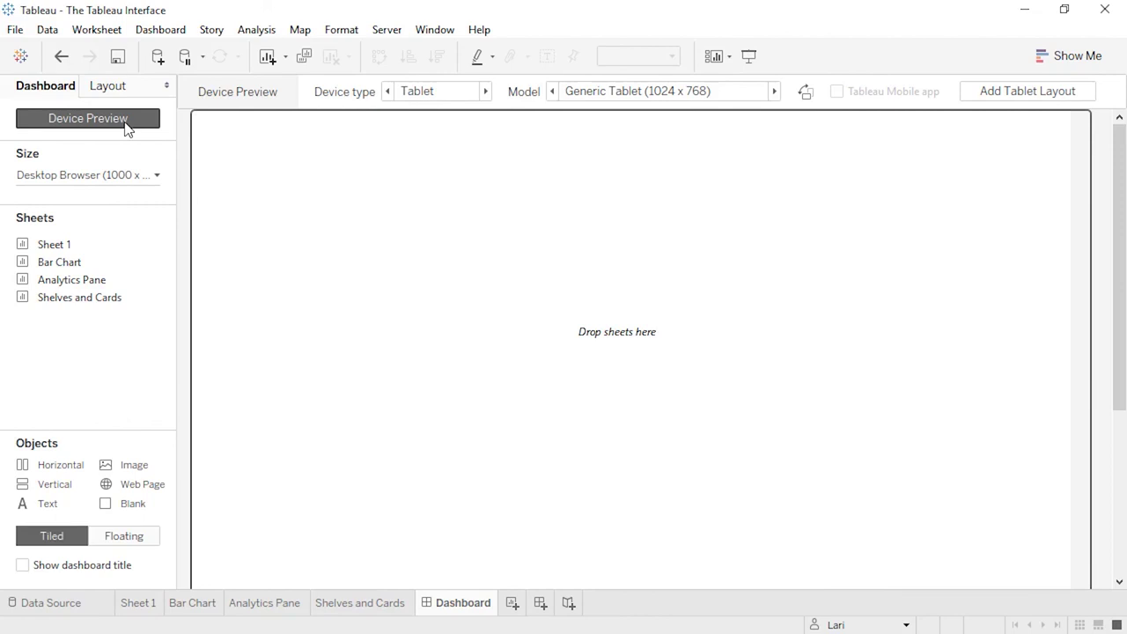
{"action": "left_click", "coordinate": [126, 129]}
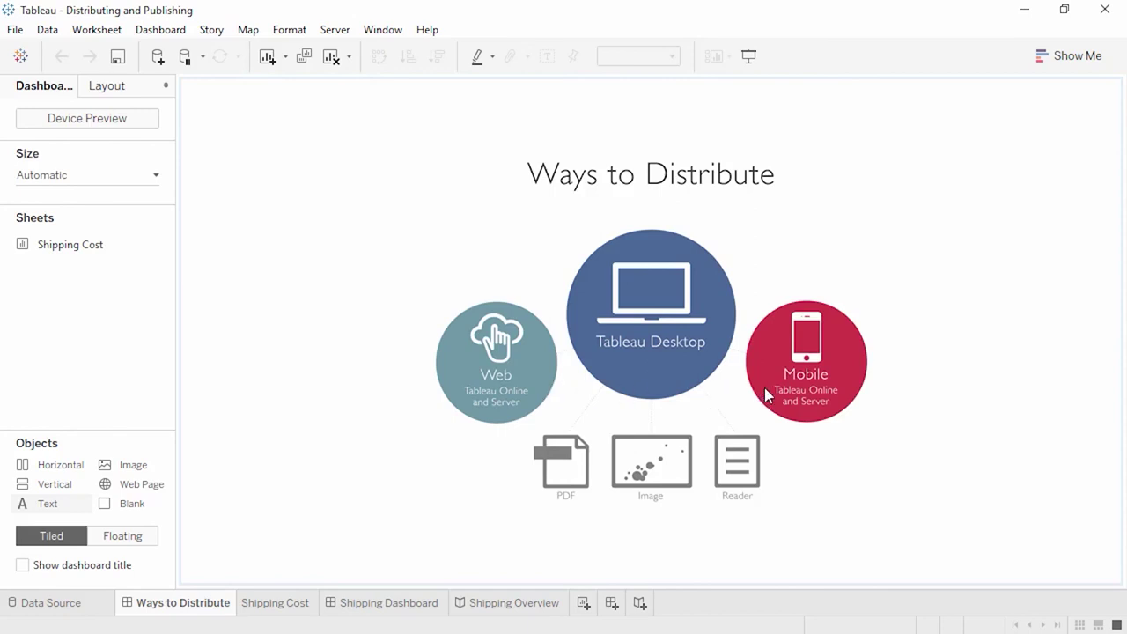
On the Shipping Cost worksheet, open the Export Image settings and close them without exporting
{"action": "left_click", "coordinate": [304, 604]}
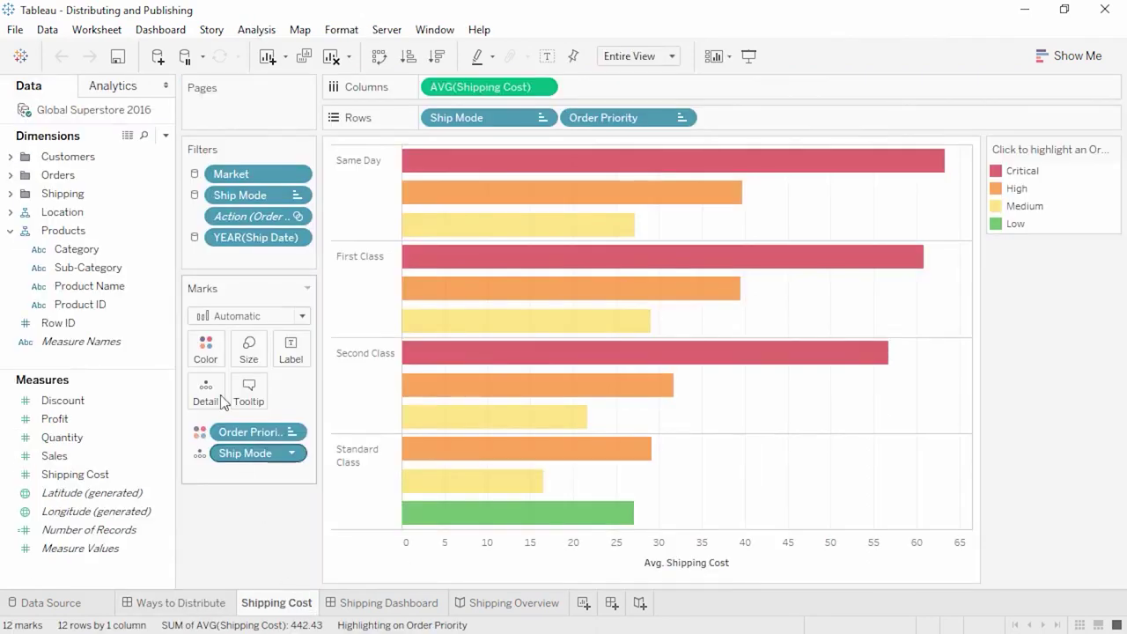
{"action": "left_click", "coordinate": [96, 32]}
{"action": "mouse_move", "coordinate": [108, 97]}
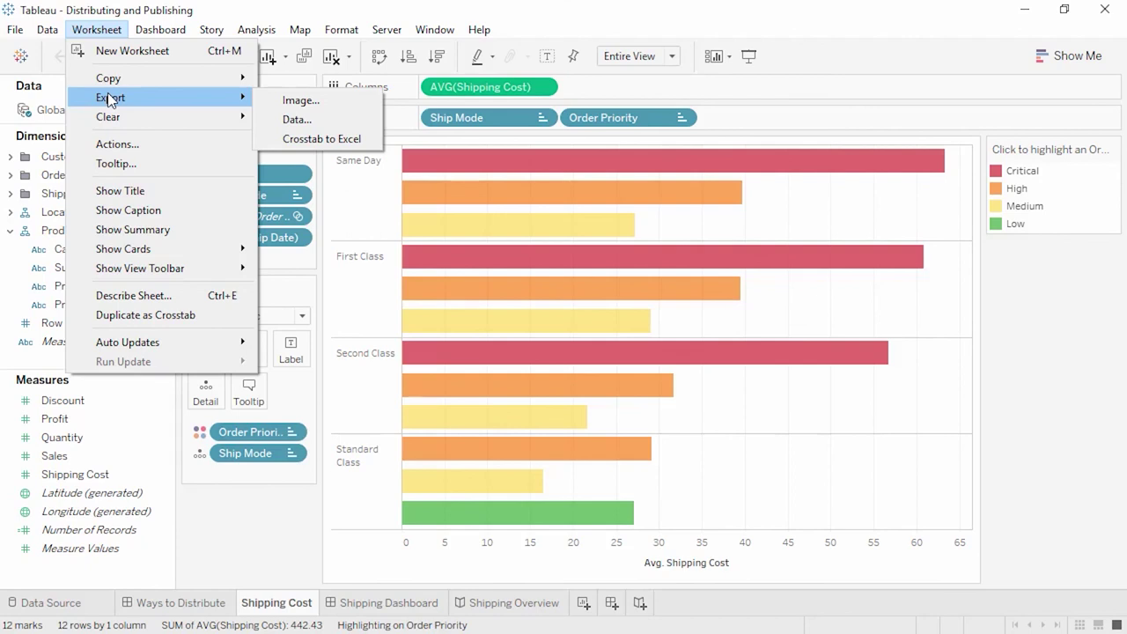
{"action": "left_click", "coordinate": [287, 101]}
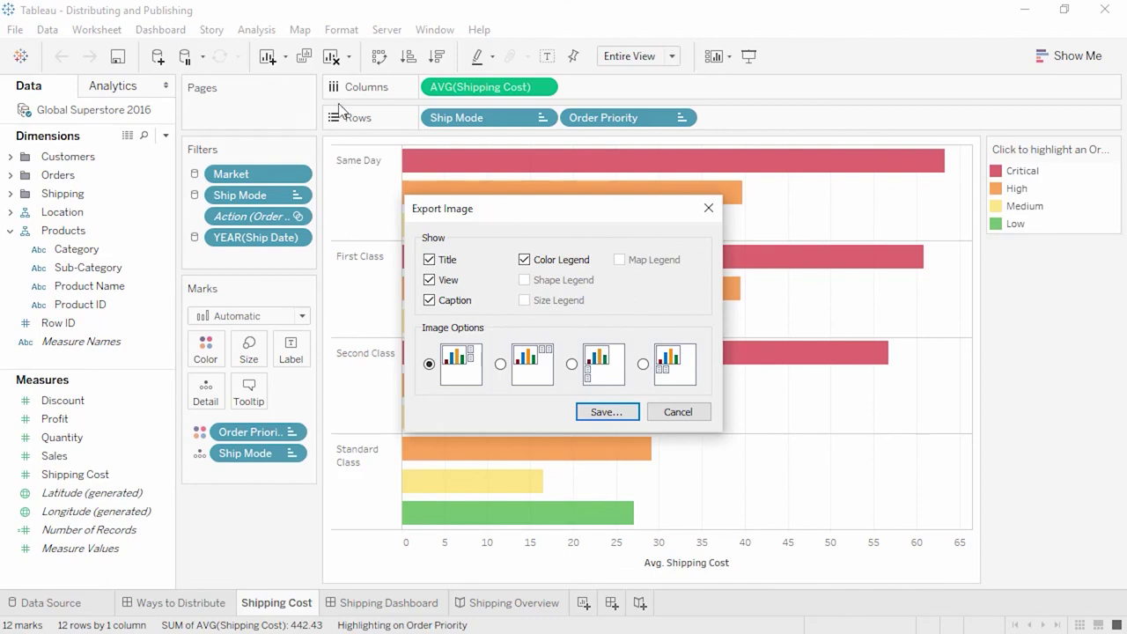
{"action": "left_click", "coordinate": [708, 209]}
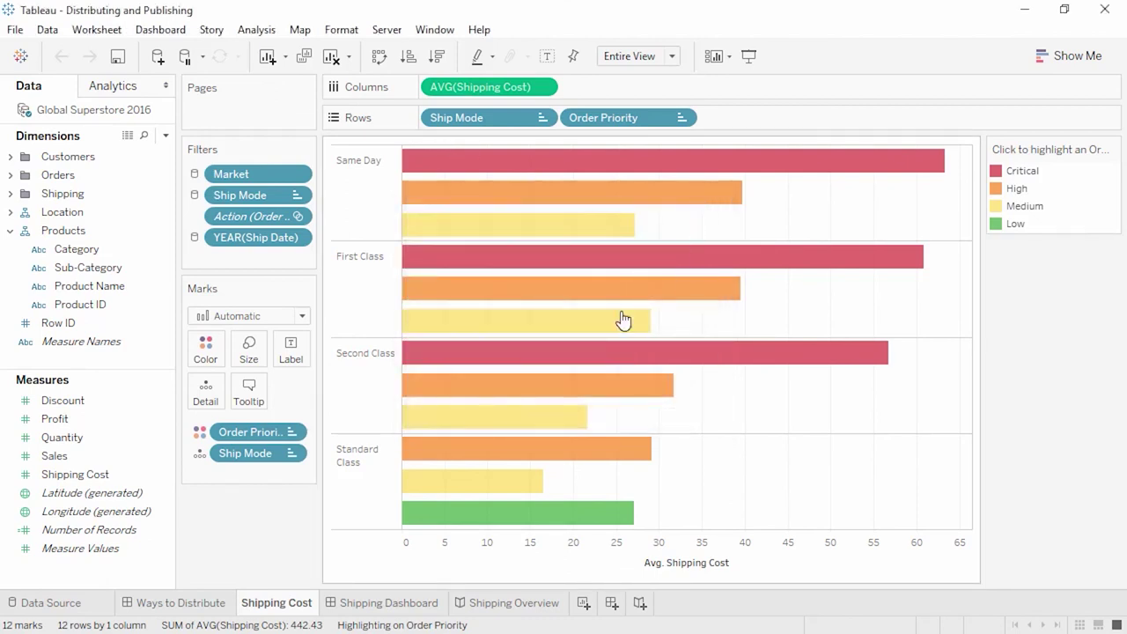
Switch to the Shipping Dashboard and open the Dashboard menu to find Export Image
{"action": "left_click", "coordinate": [410, 608]}
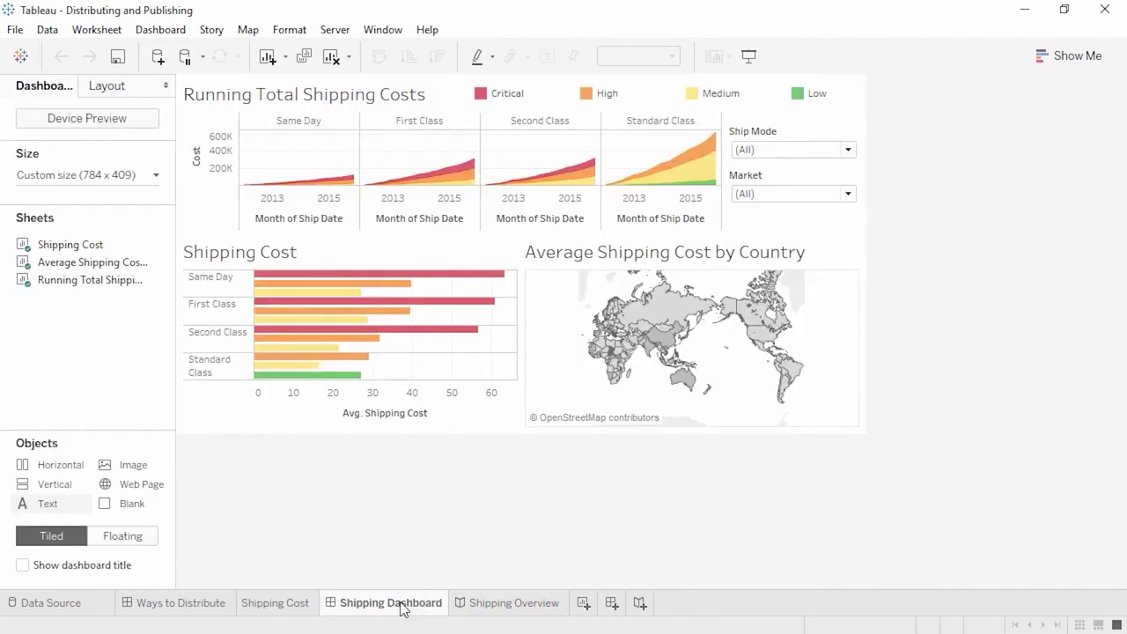
{"action": "left_click", "coordinate": [161, 32]}
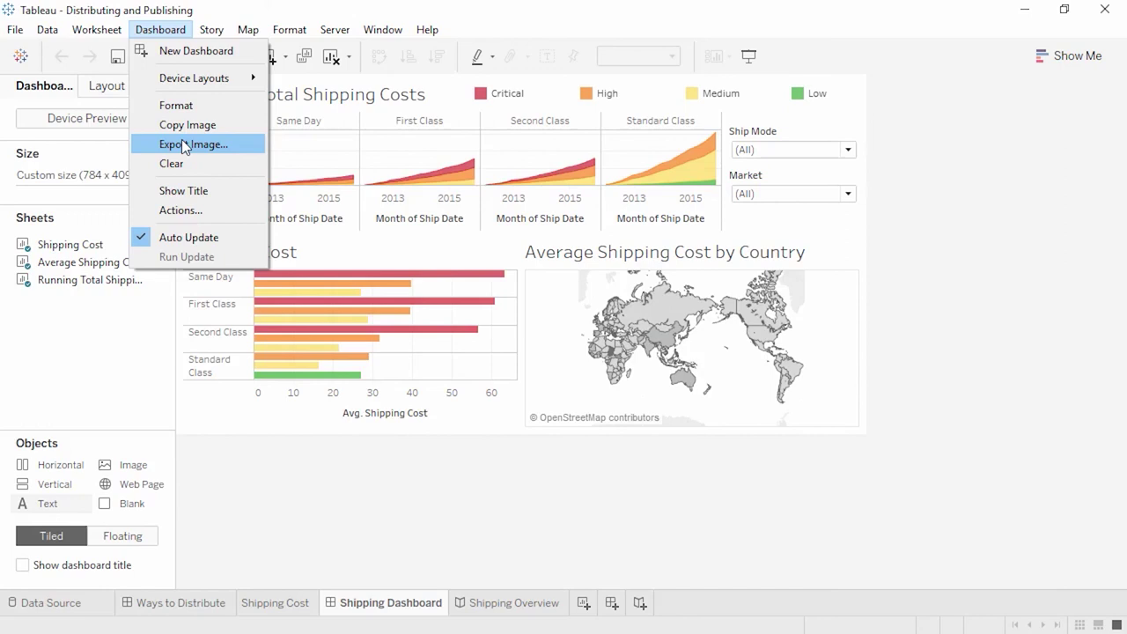
Open Print to PDF for the Shipping Dashboard, cancel it, and go back to Ways to Distribute
{"action": "left_click", "coordinate": [17, 37]}
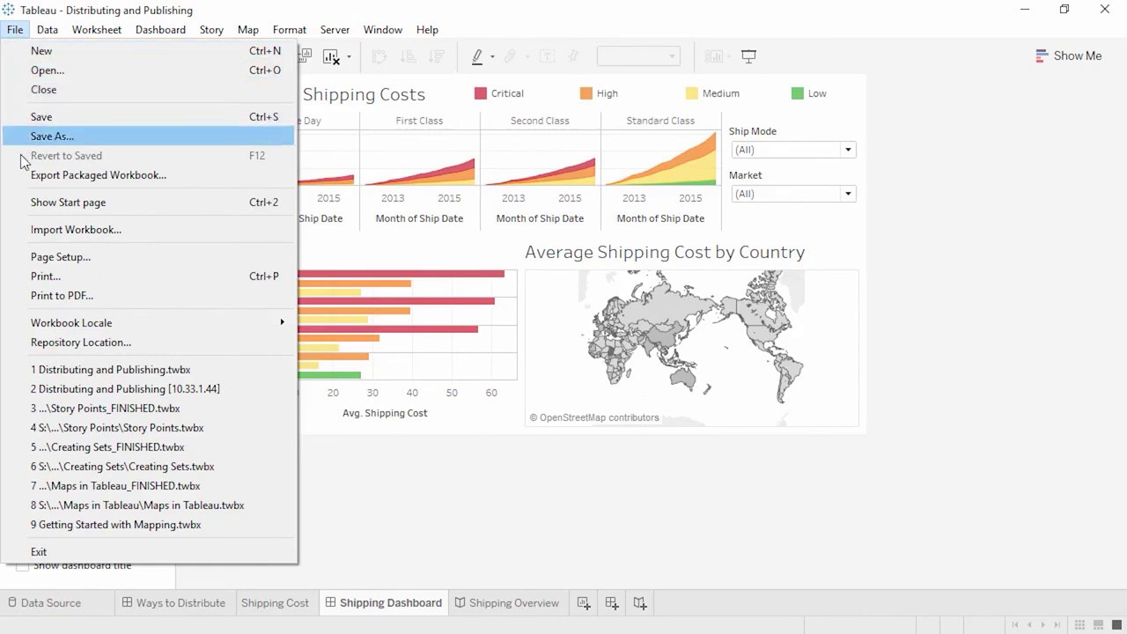
{"action": "left_click", "coordinate": [26, 298]}
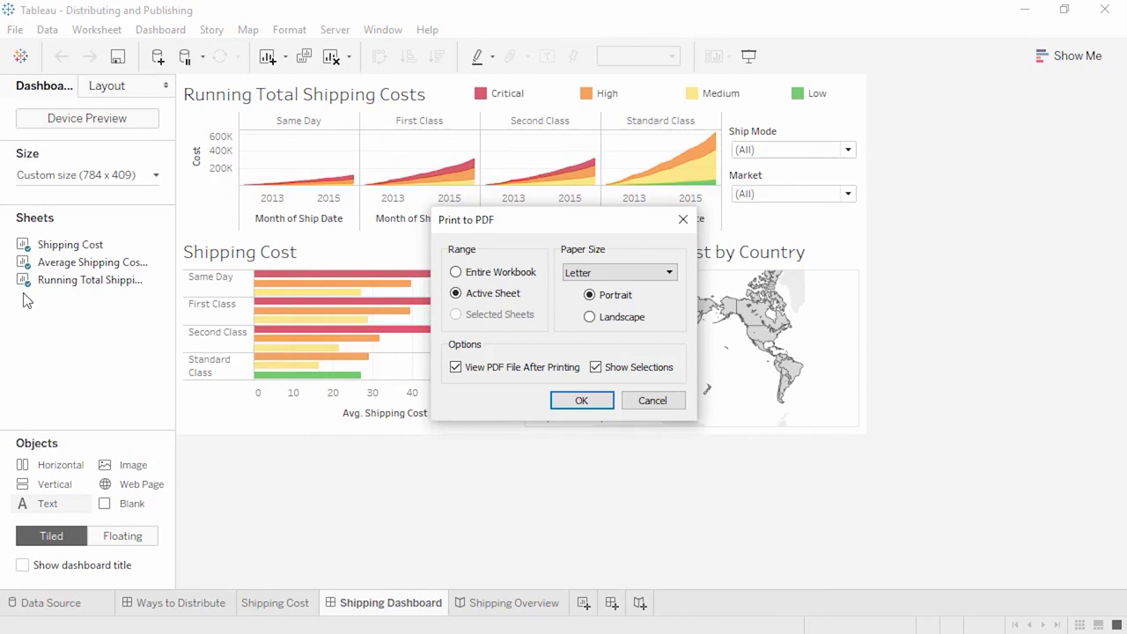
{"action": "left_click", "coordinate": [668, 401]}
{"action": "left_click", "coordinate": [205, 608]}
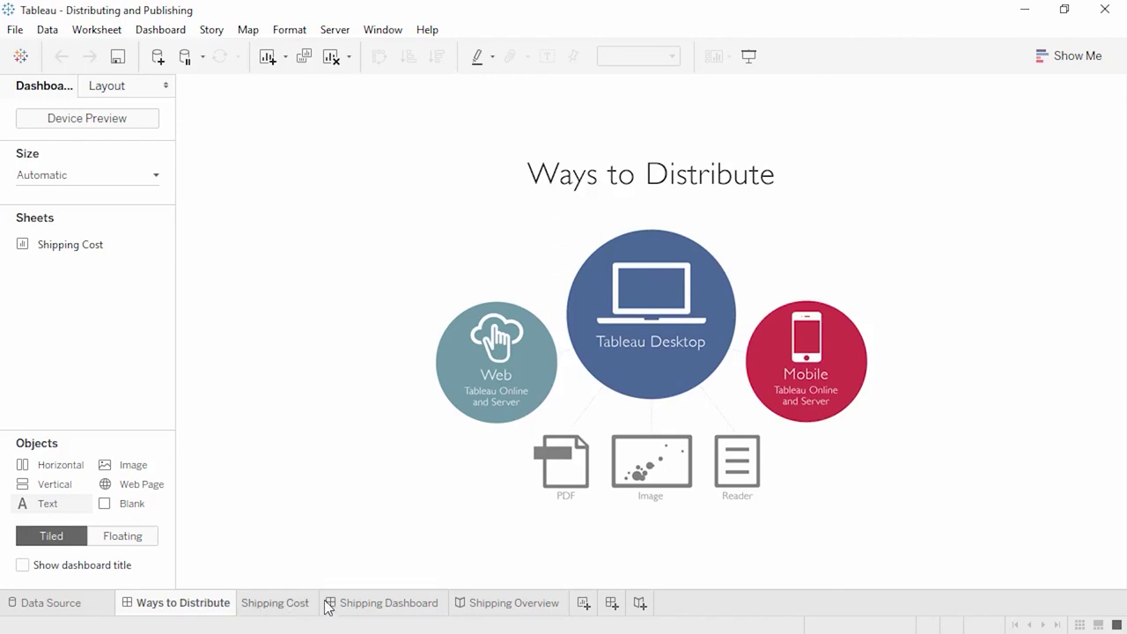
Open the Shipping Overview story and minimise Tableau Desktop to view it in Tableau Reader
{"action": "left_click", "coordinate": [493, 602]}
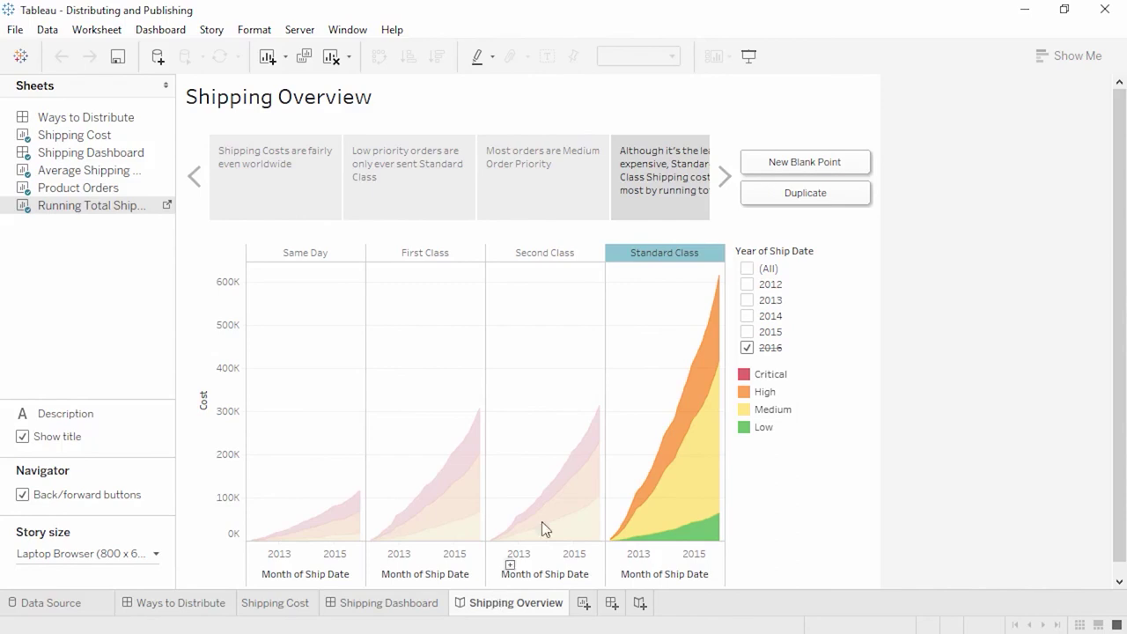
{"action": "left_click", "coordinate": [1027, 13]}
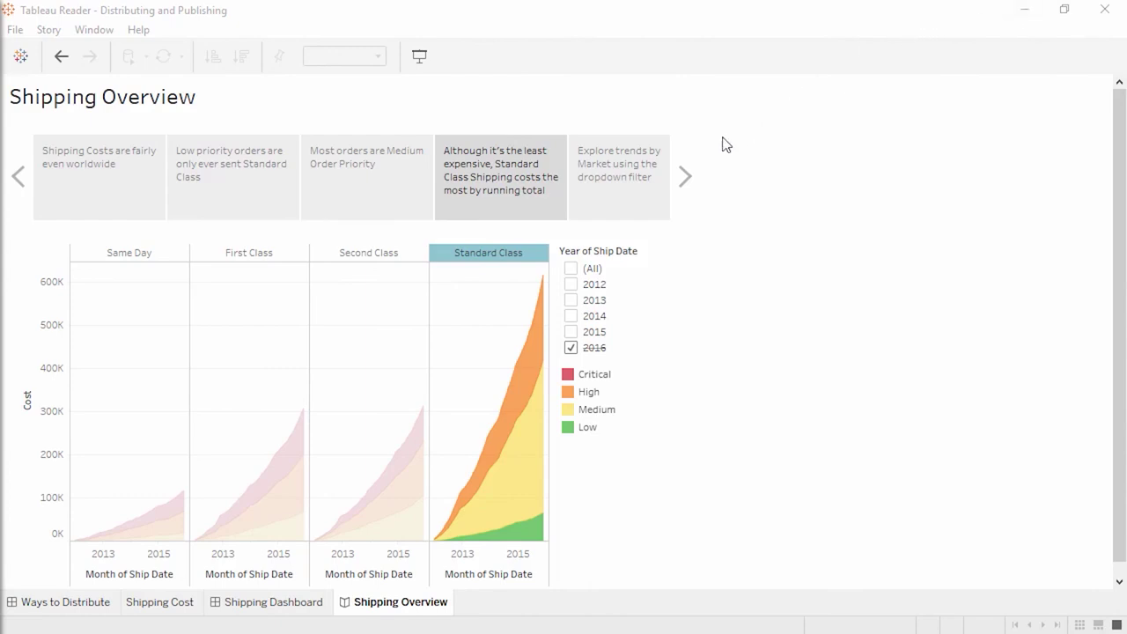
View the Explore trends by Market story point in Reader, then minimize Reader
{"action": "left_click", "coordinate": [604, 185]}
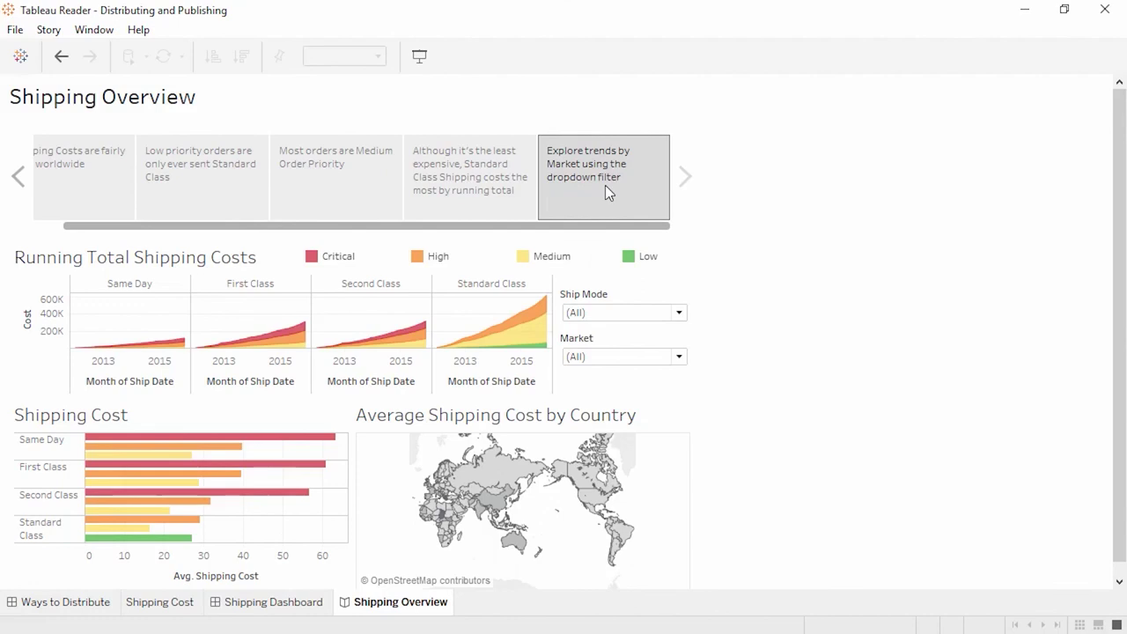
{"action": "left_click", "coordinate": [1024, 12]}
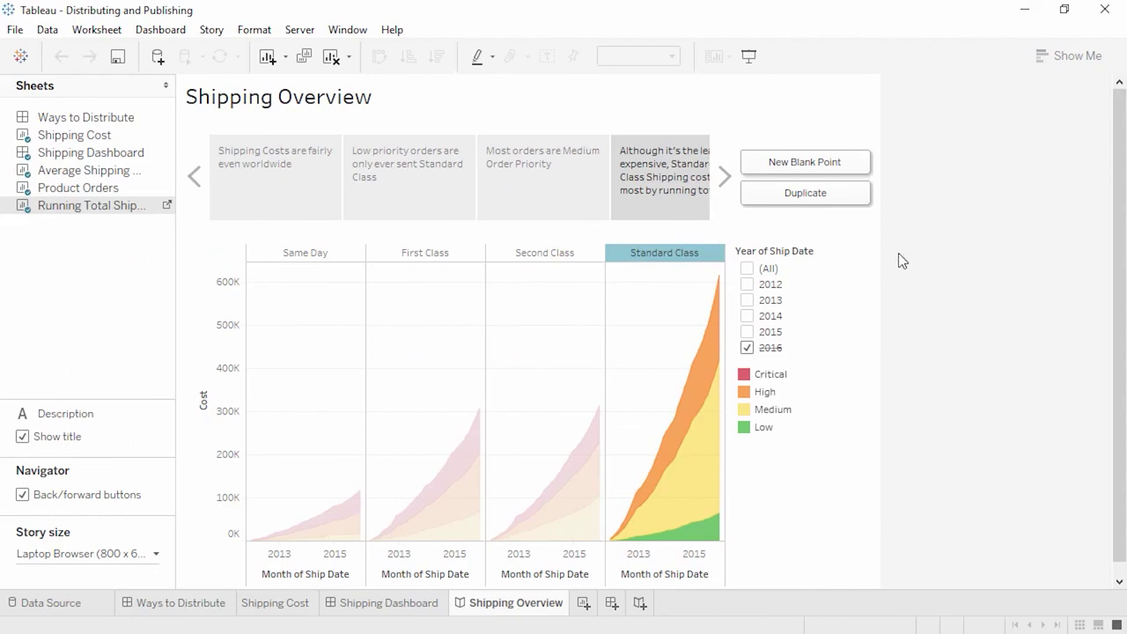
Sign in to Tableau Server to publish 'Distributing and Publishing' to the Default project
{"action": "left_click", "coordinate": [300, 30]}
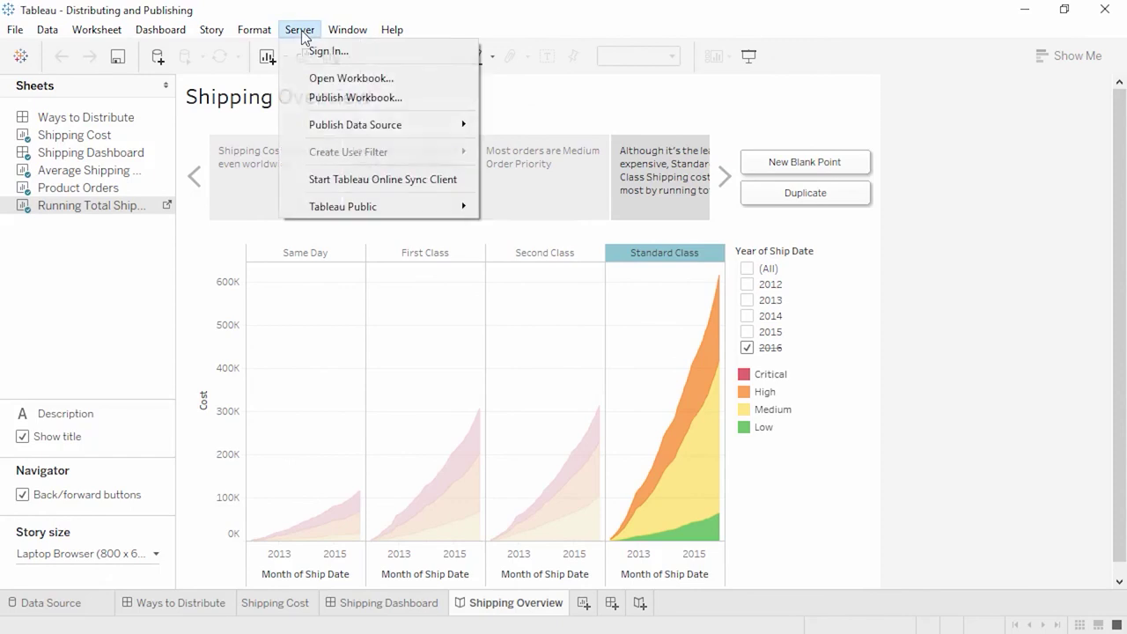
{"action": "left_click", "coordinate": [301, 96]}
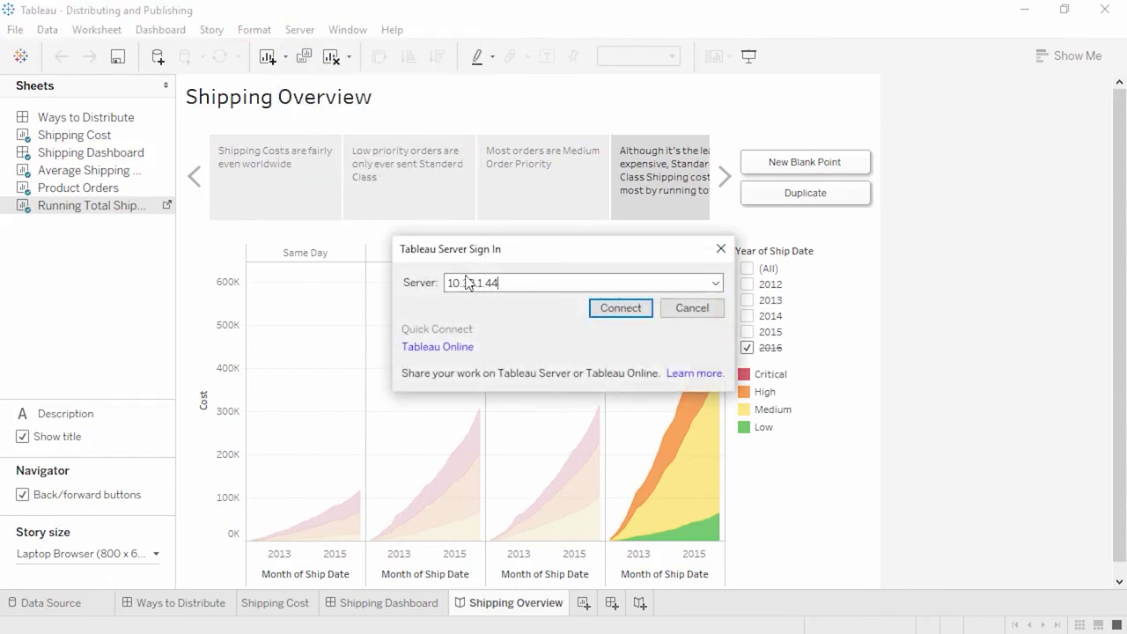
{"action": "left_click", "coordinate": [620, 308]}
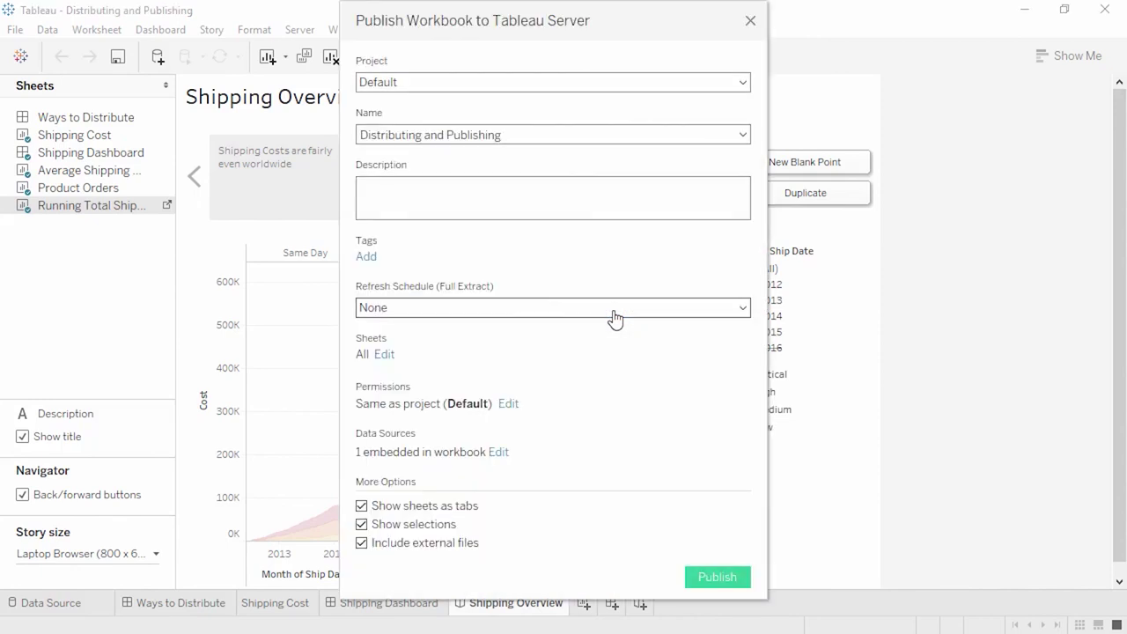
Publish the workbook and open its Shipping Overview story on Tableau Server
{"action": "left_click", "coordinate": [718, 578]}
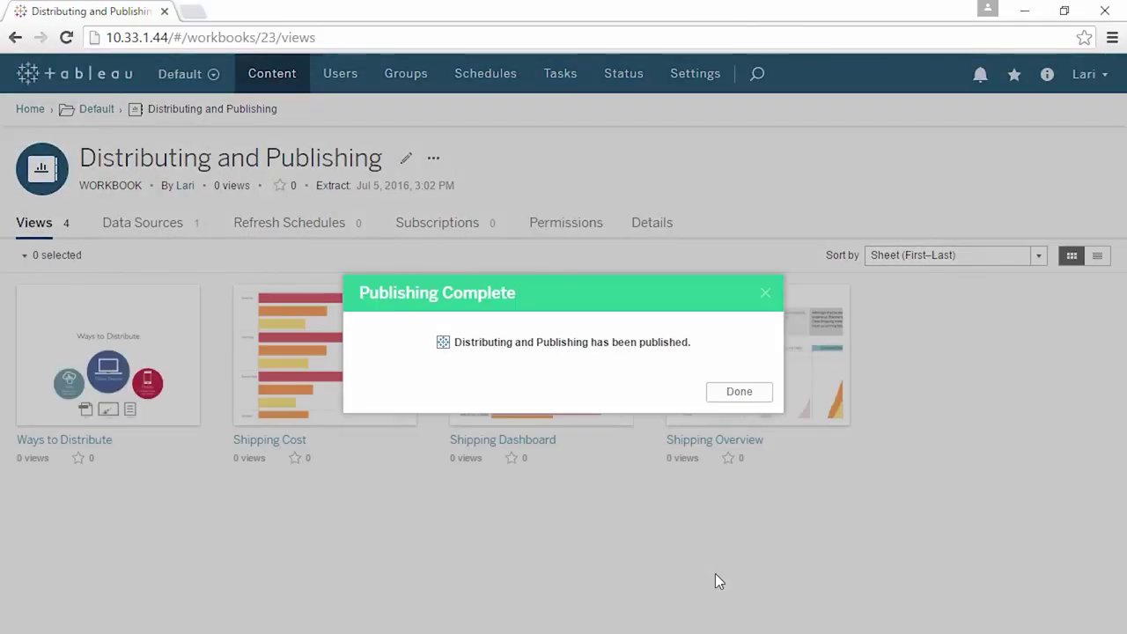
{"action": "left_click", "coordinate": [734, 395]}
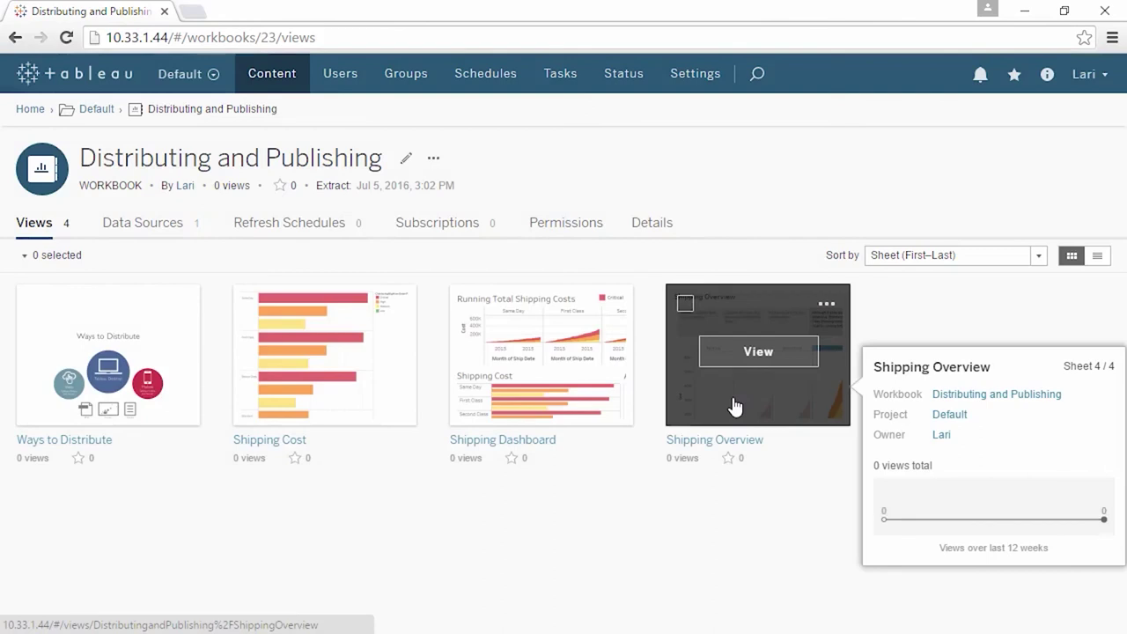
{"action": "left_click", "coordinate": [734, 406]}
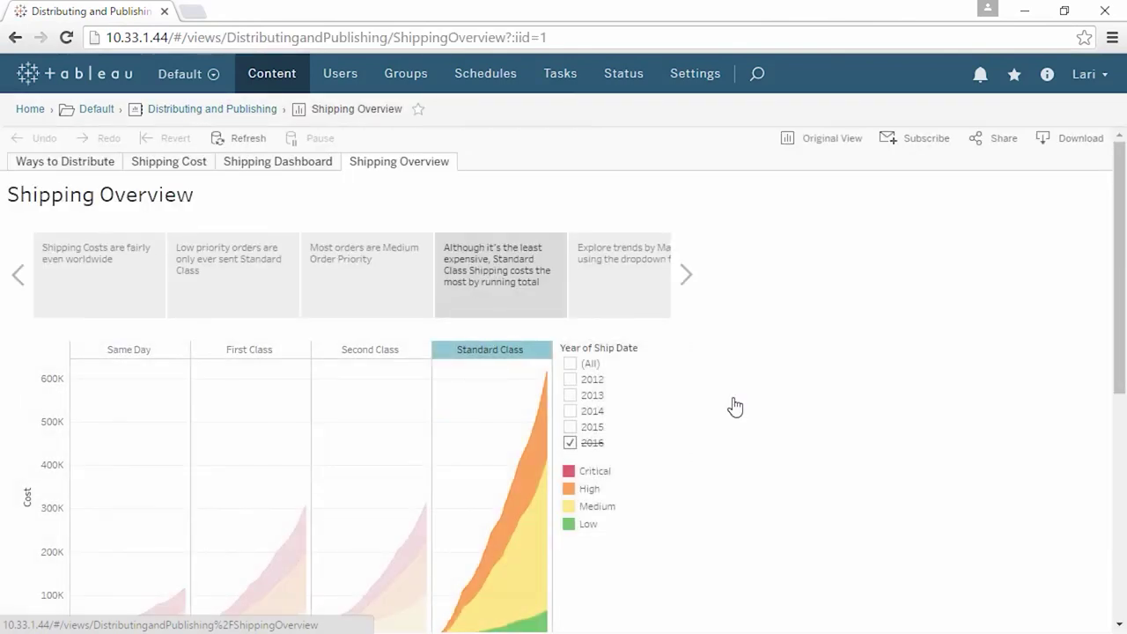